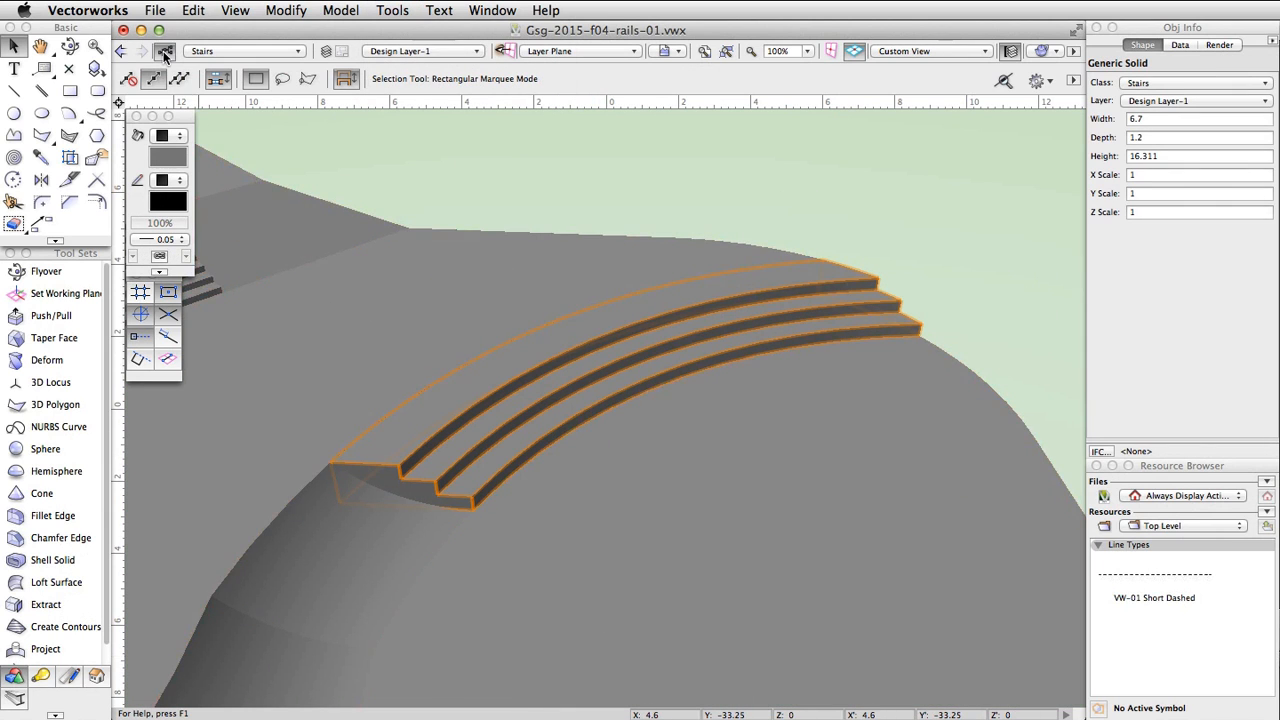
# Create a new class named Rails and make it the active class
pyautogui.press('super+shift+o')
pyautogui.click(340, 421)
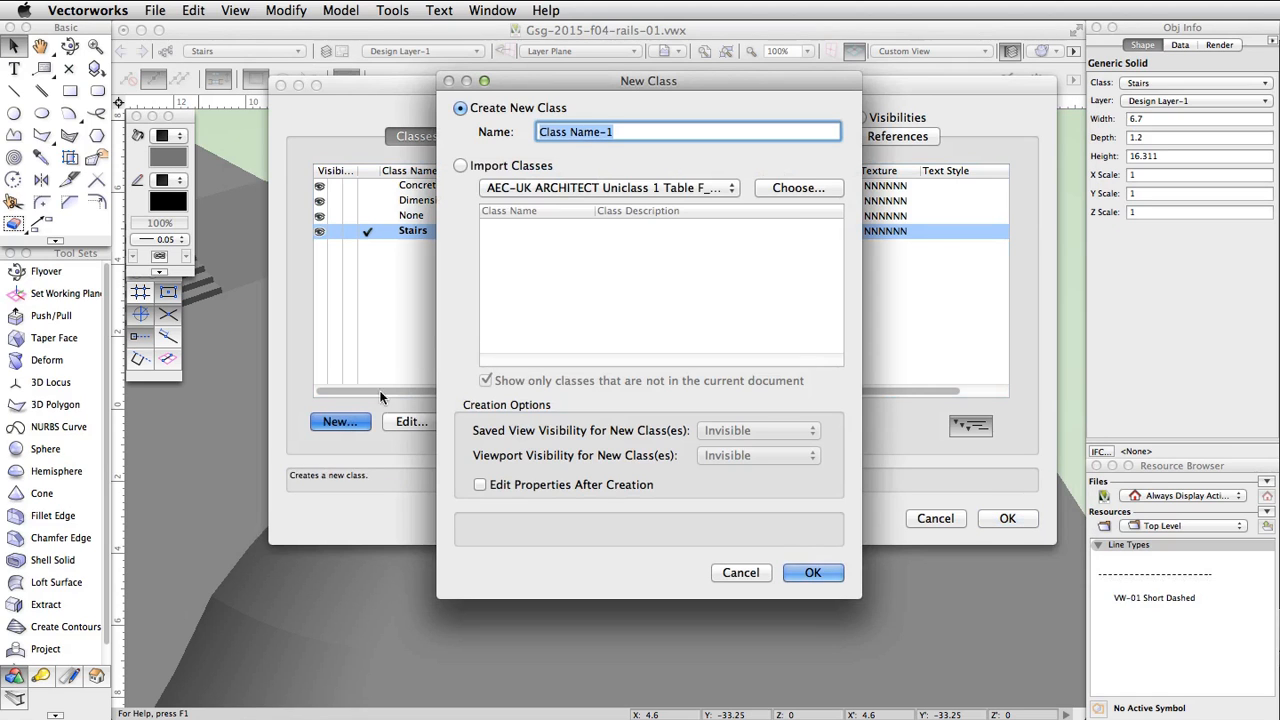
pyautogui.press('BackSpace')
pyautogui.write('Rails')
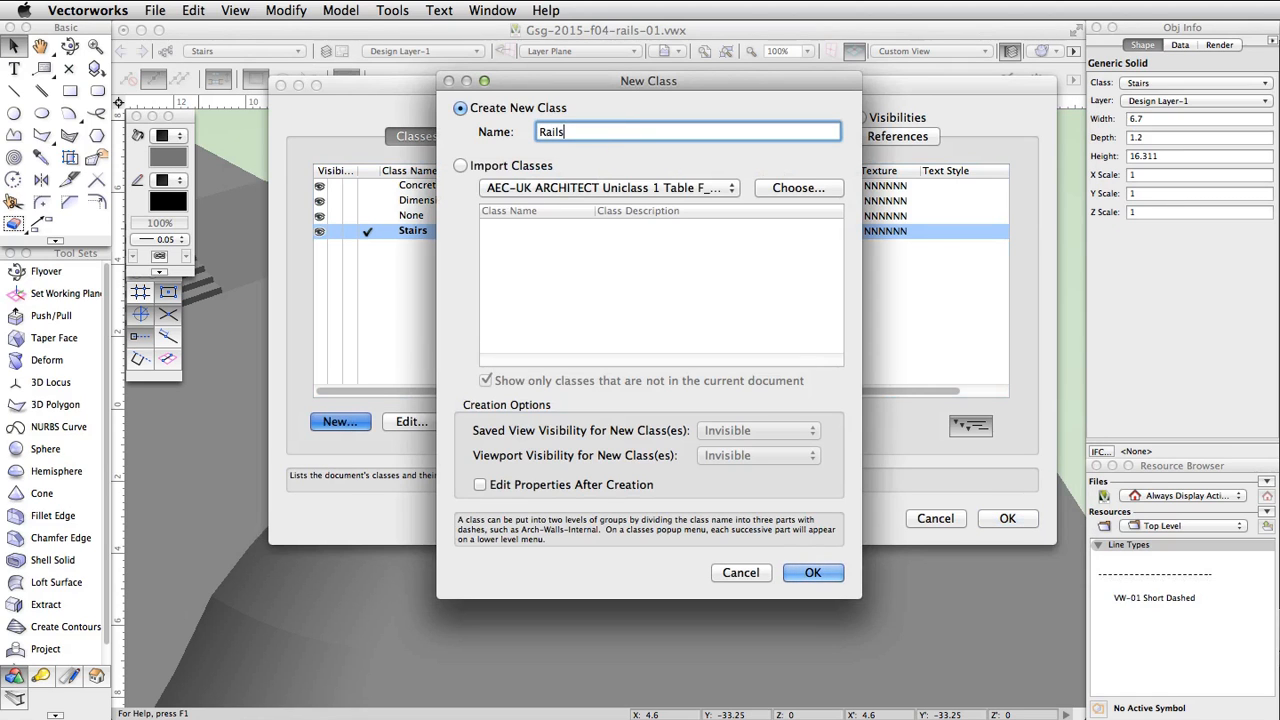
pyautogui.click(805, 565)
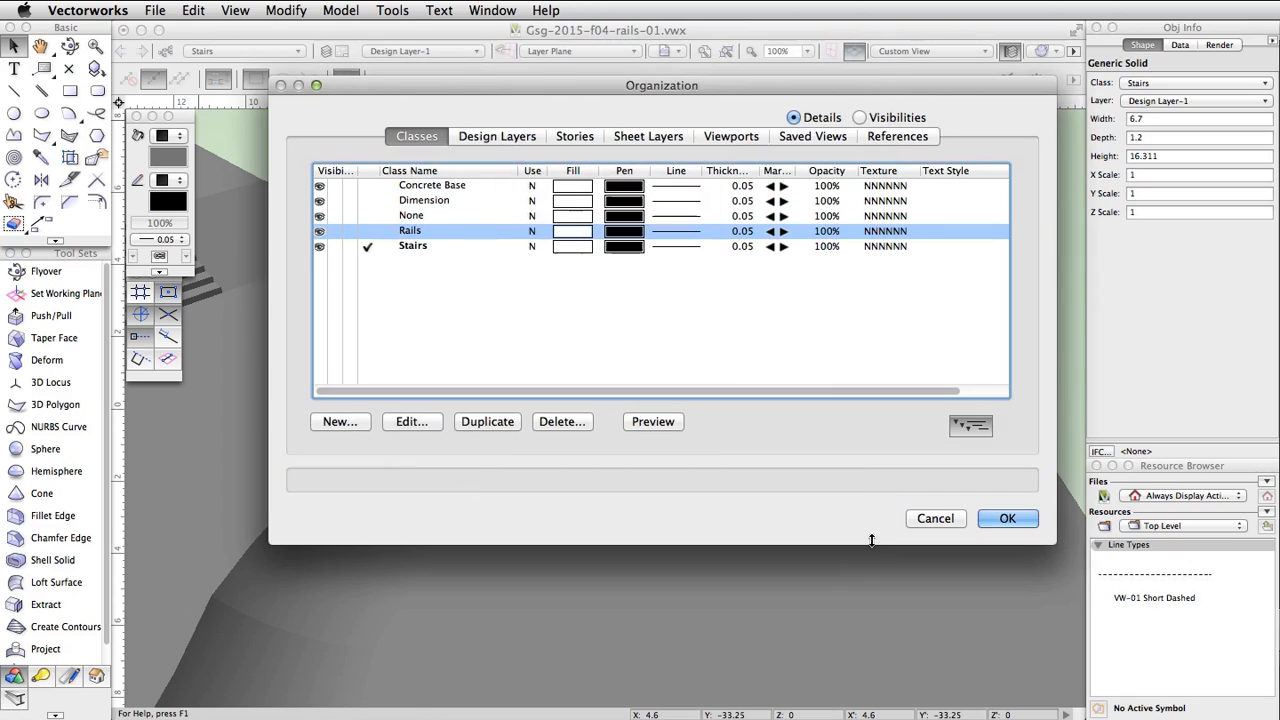
pyautogui.click(378, 231)
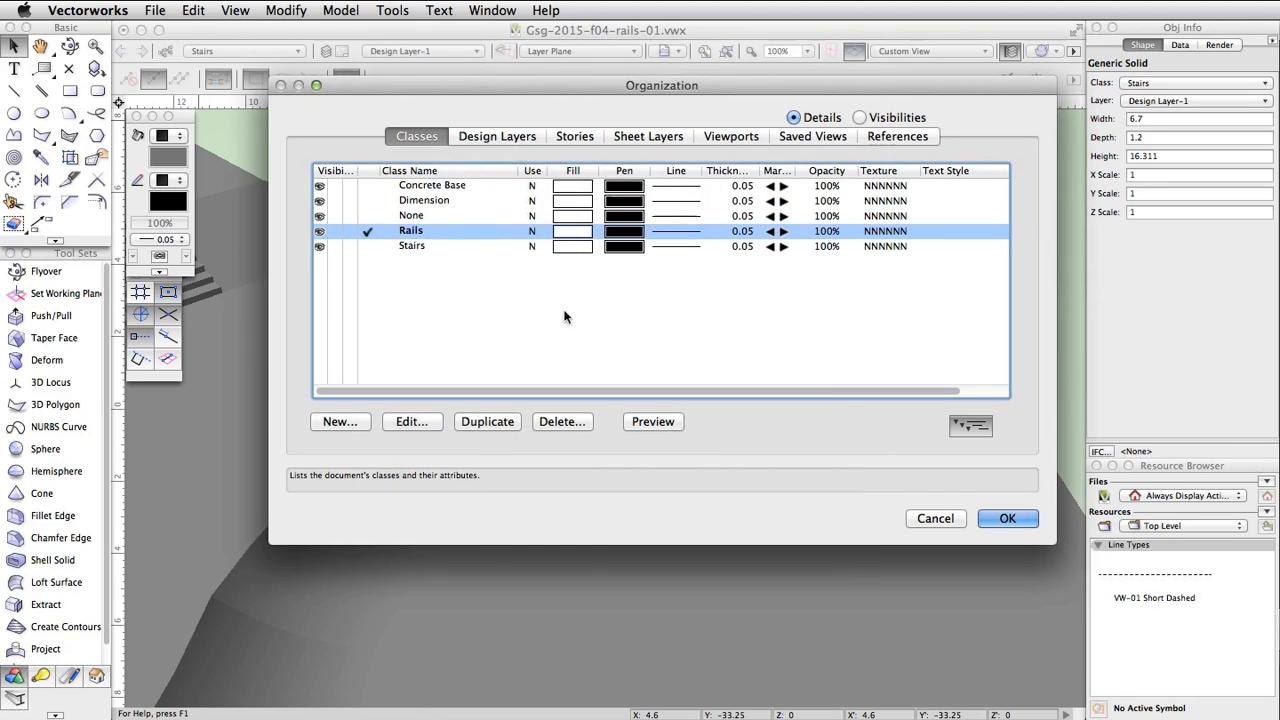
pyautogui.click(1008, 518)
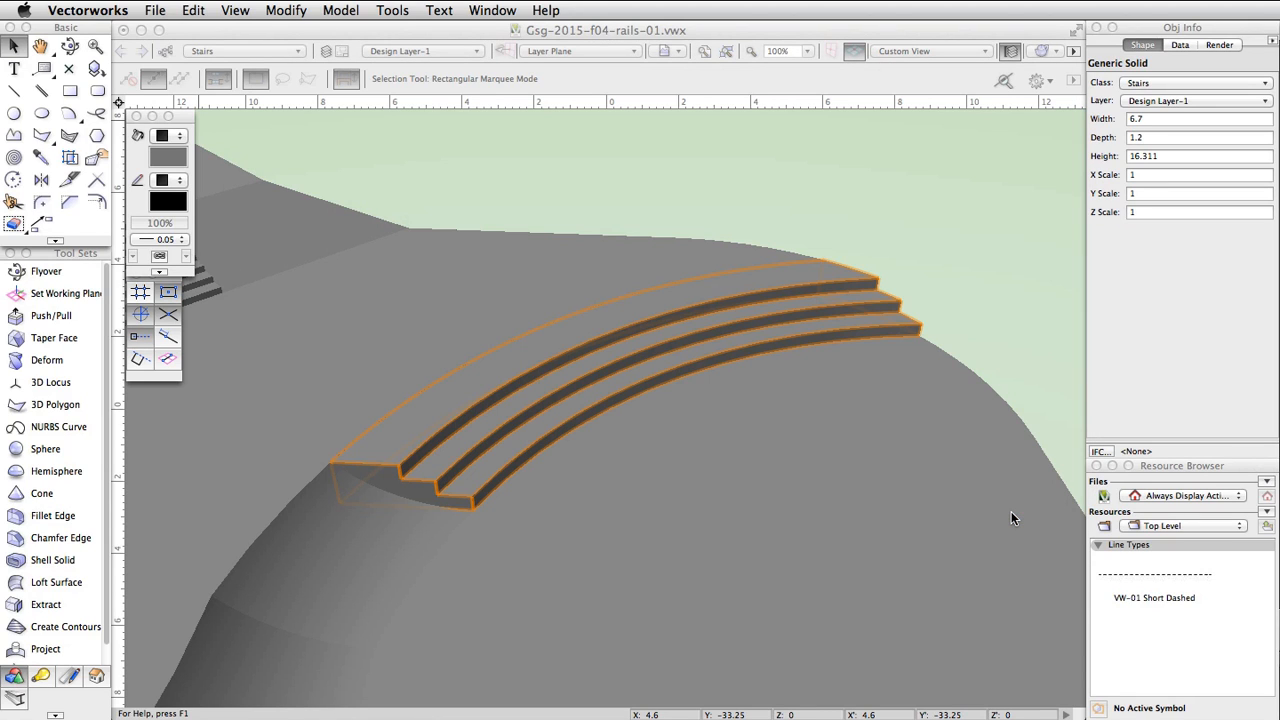
# In Top/Plan view, extract NURBS curves from the platform's outer edges, from the curved stairs around to the upper end of the curved walkway
pyautogui.click(940, 51)
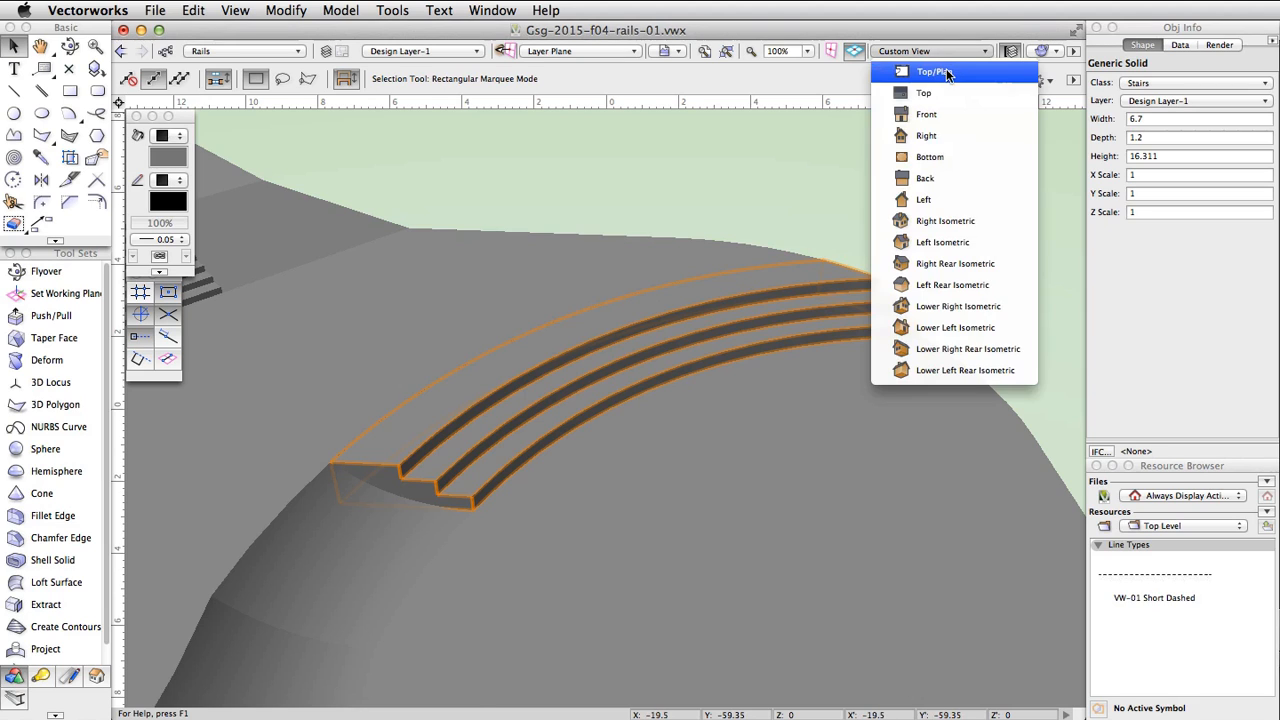
pyautogui.click(935, 77)
pyautogui.click(67, 604)
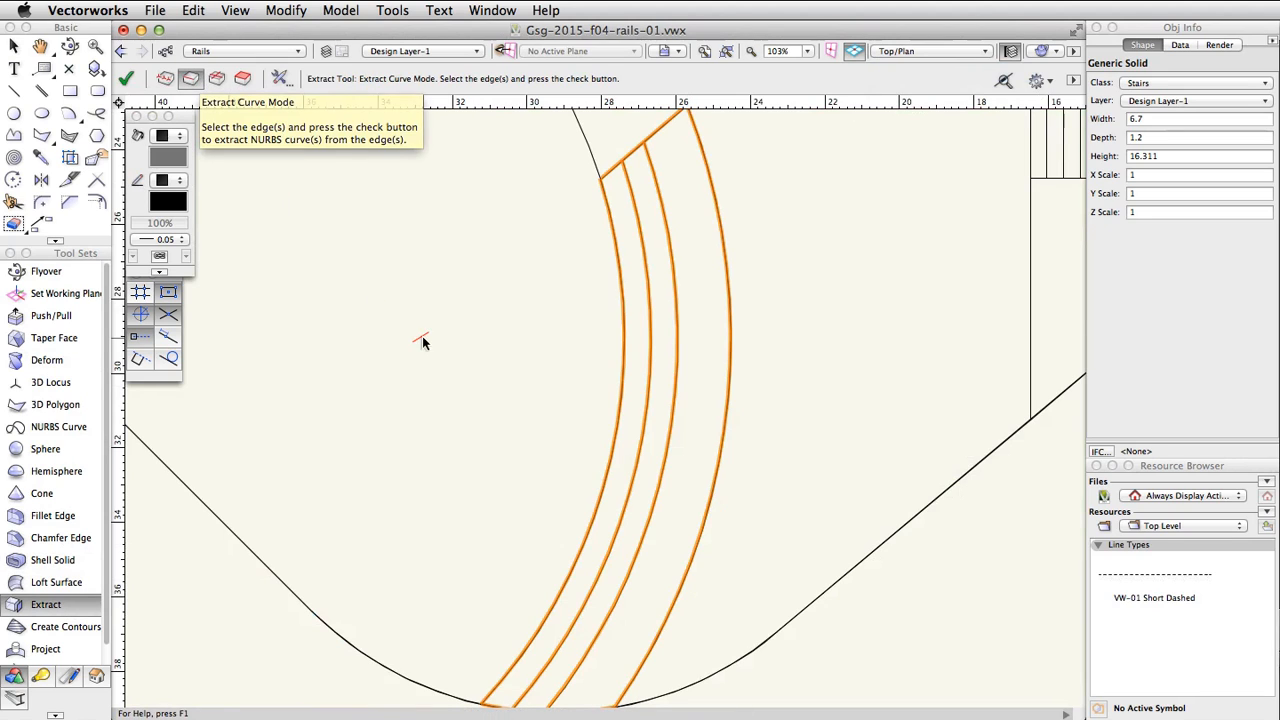
pyautogui.scroll(-3, 430, 345)
pyautogui.click(505, 445)
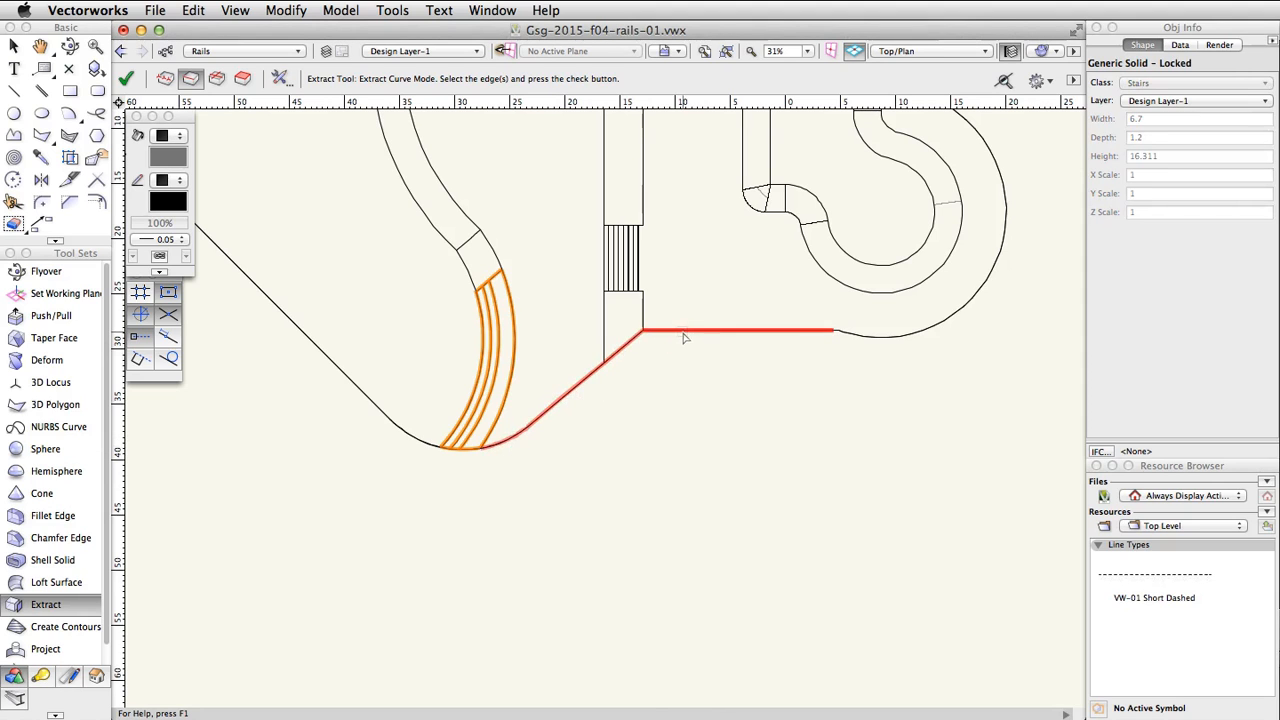
pyautogui.scroll(5, 900, 340)
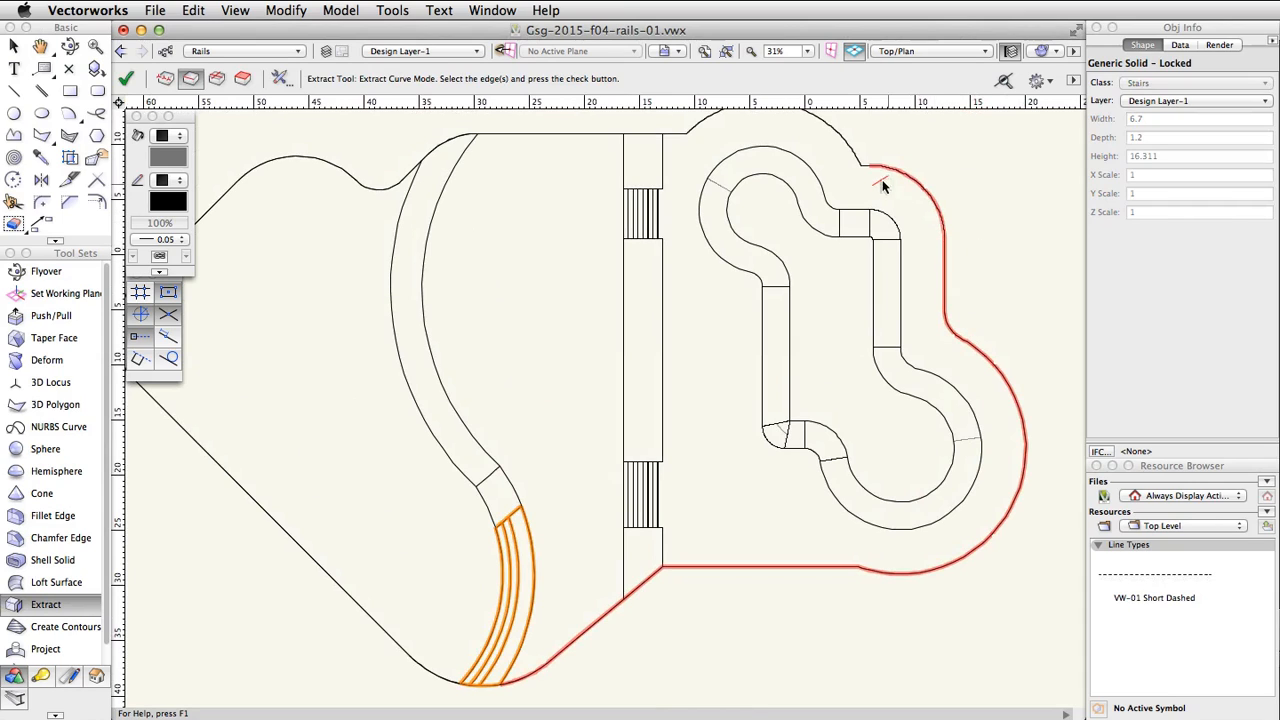
pyautogui.scroll(3, 866, 168)
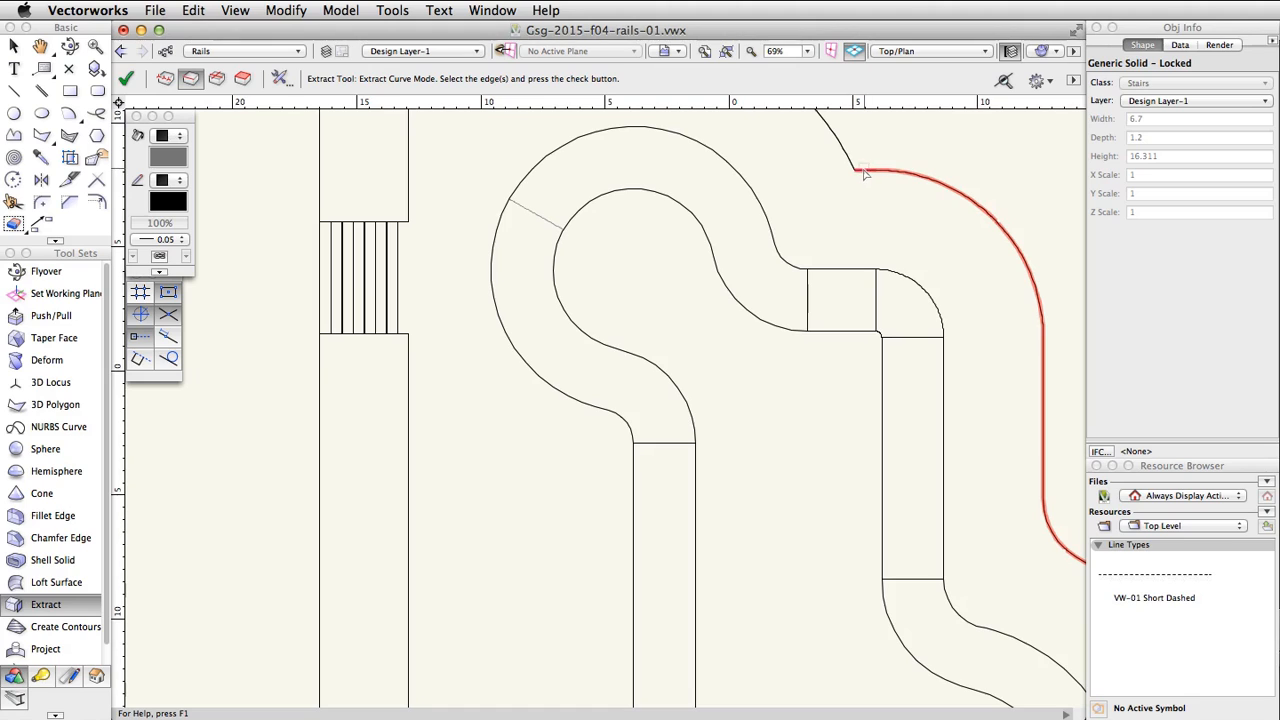
pyautogui.scroll(-3, 835, 172)
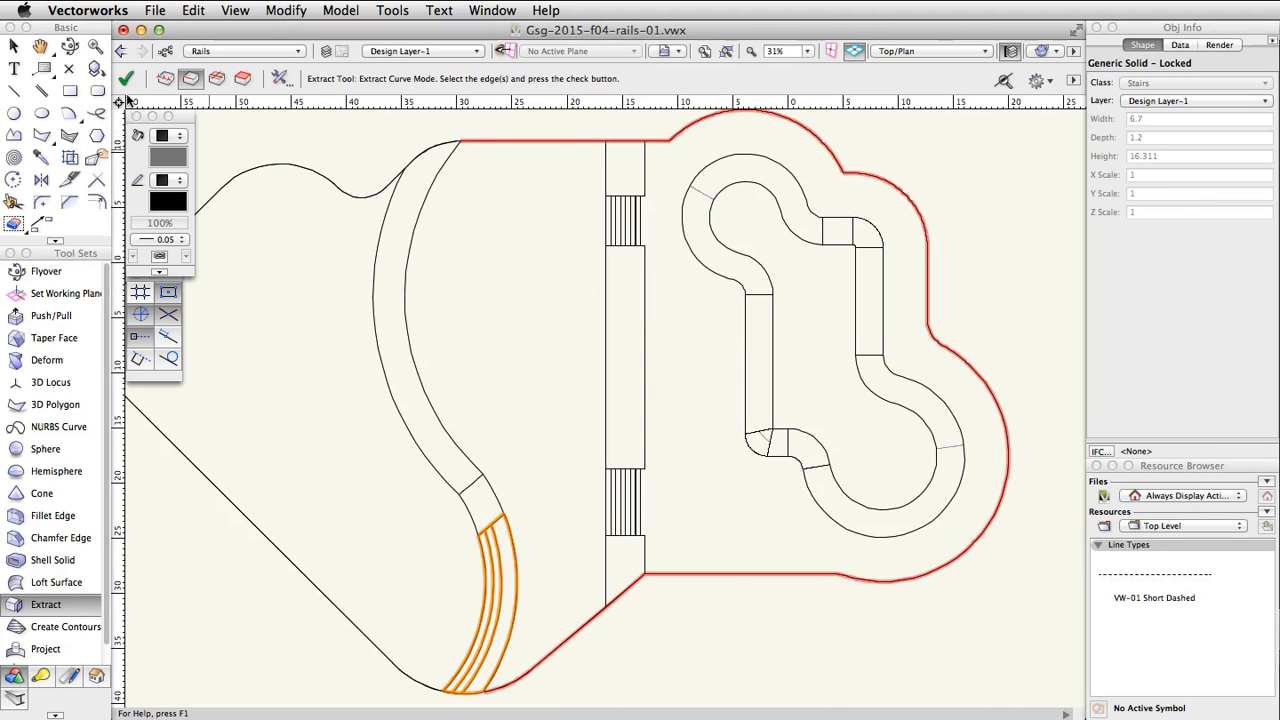
pyautogui.click(125, 80)
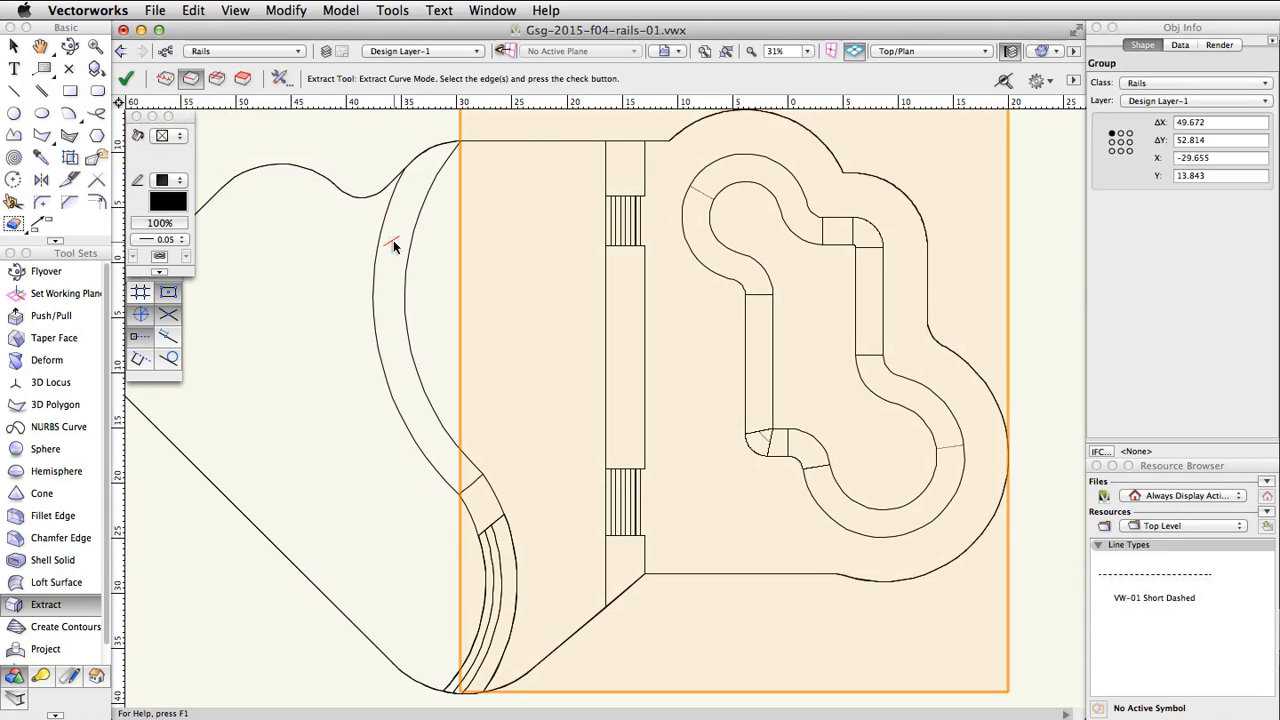
# Ungroup the extracted edge curves and compose them into a single NURBS curve
pyautogui.click(280, 11)
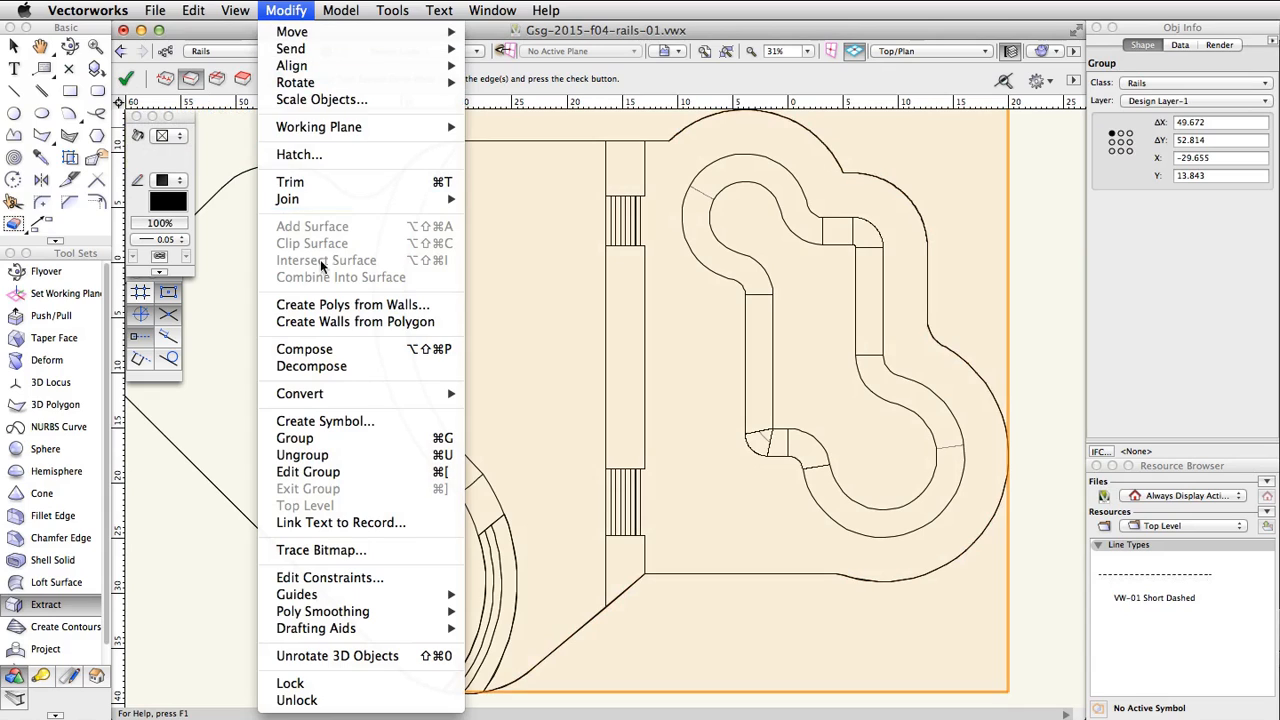
pyautogui.click(375, 457)
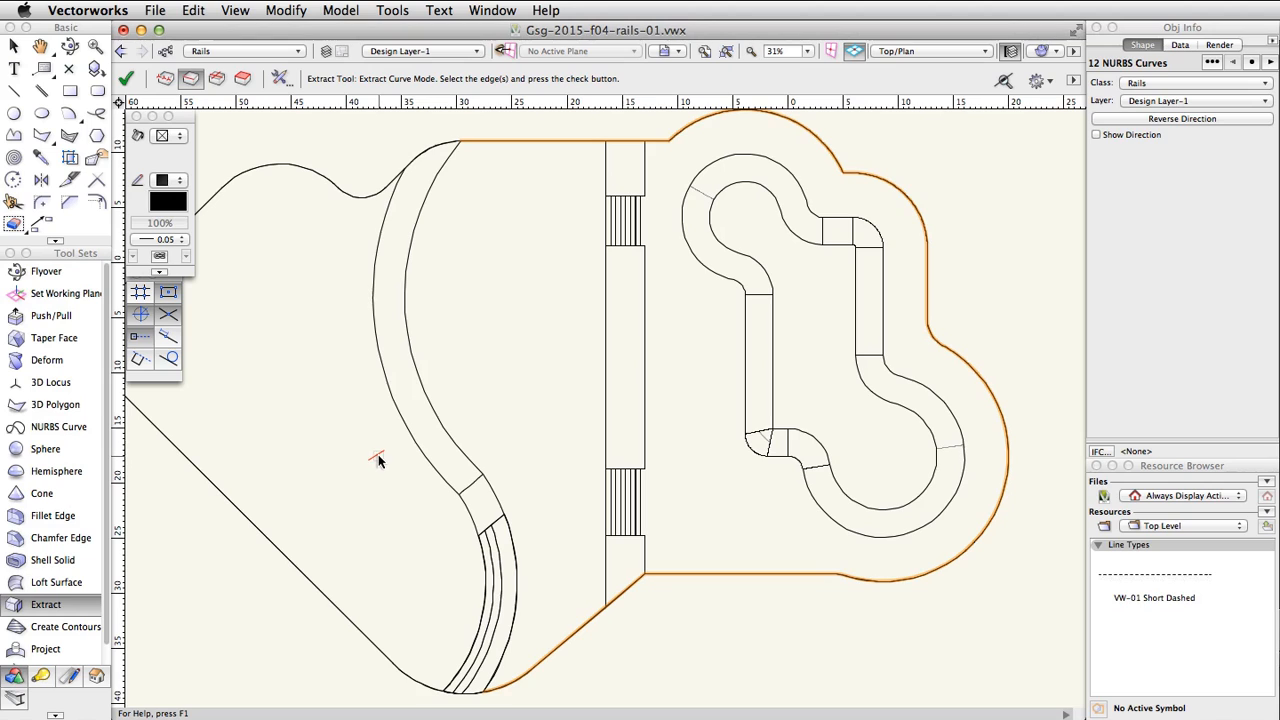
pyautogui.click(285, 11)
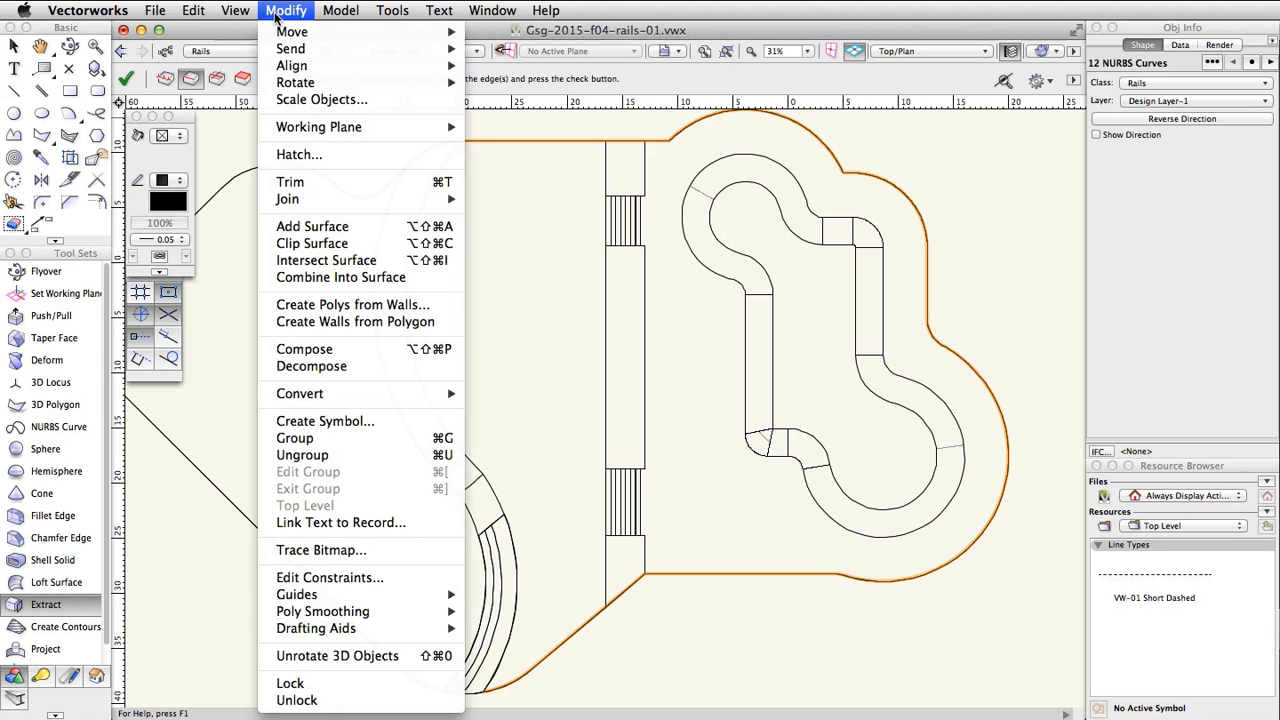
pyautogui.click(371, 349)
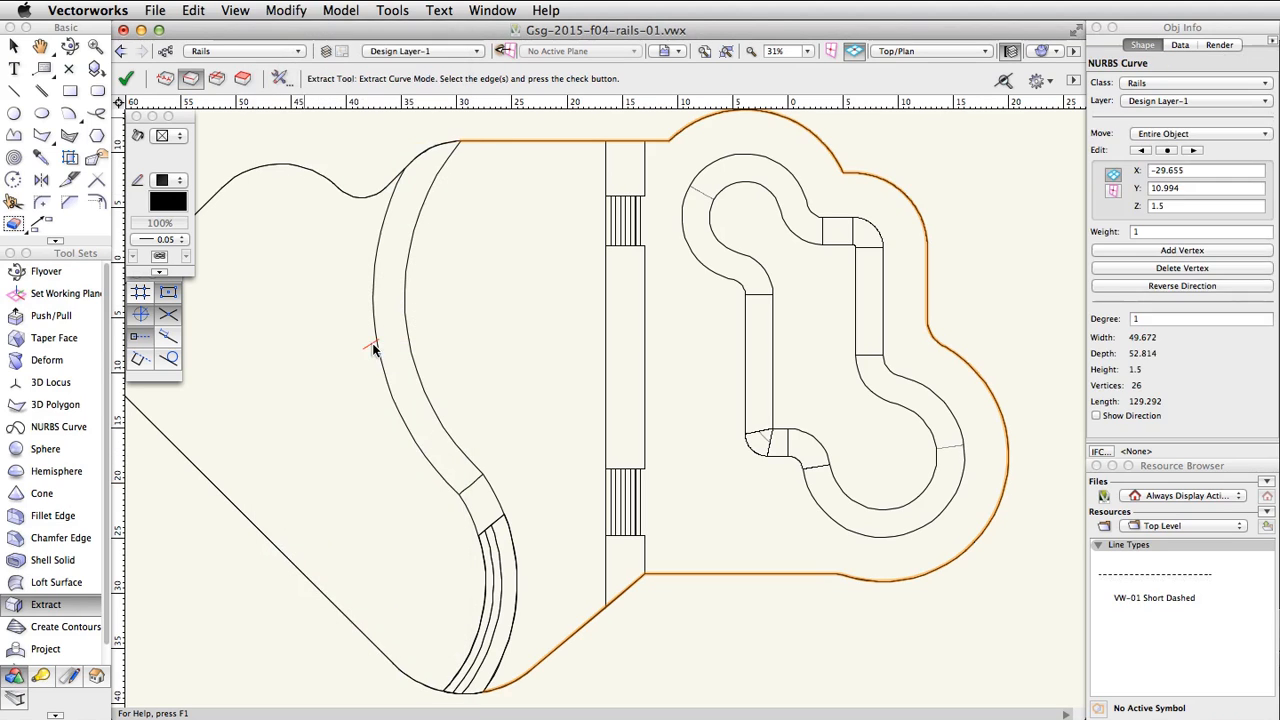
pyautogui.click(371, 349)
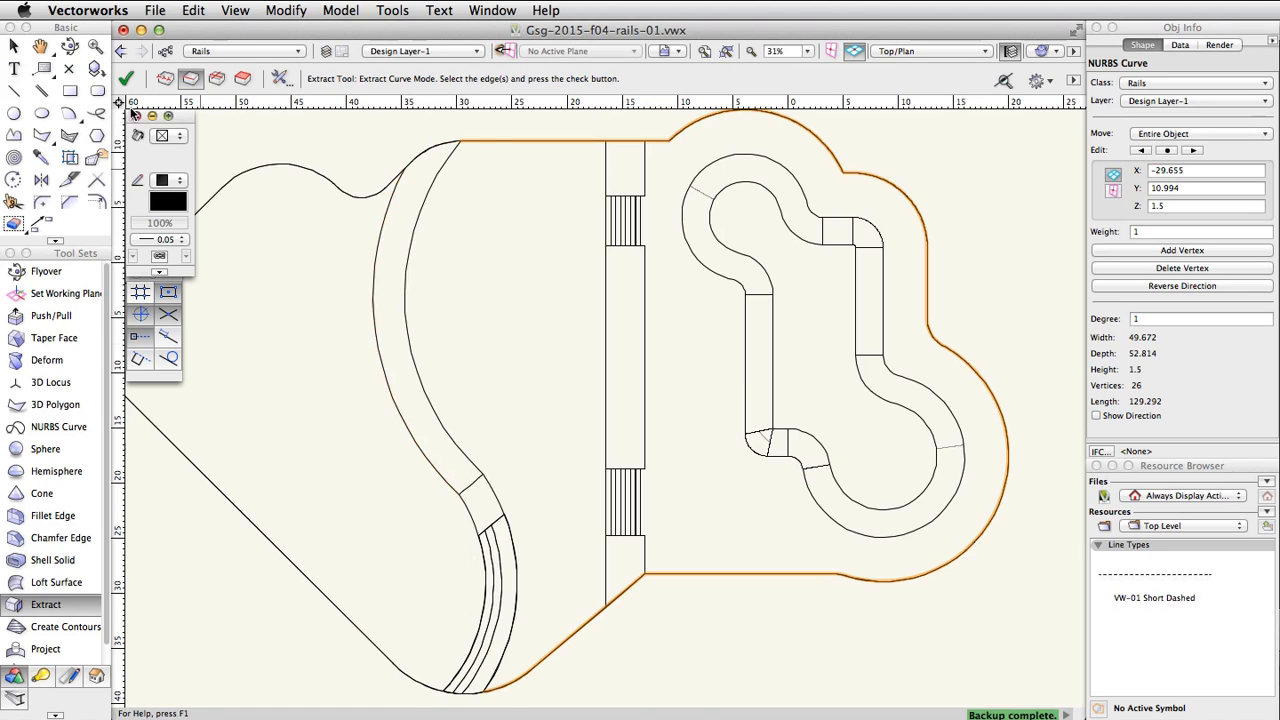
# Create a rectangle 0.4 m wide and 0.6 m high in the Rails class and place it just below the platform outline
pyautogui.doubleClick(70, 90)
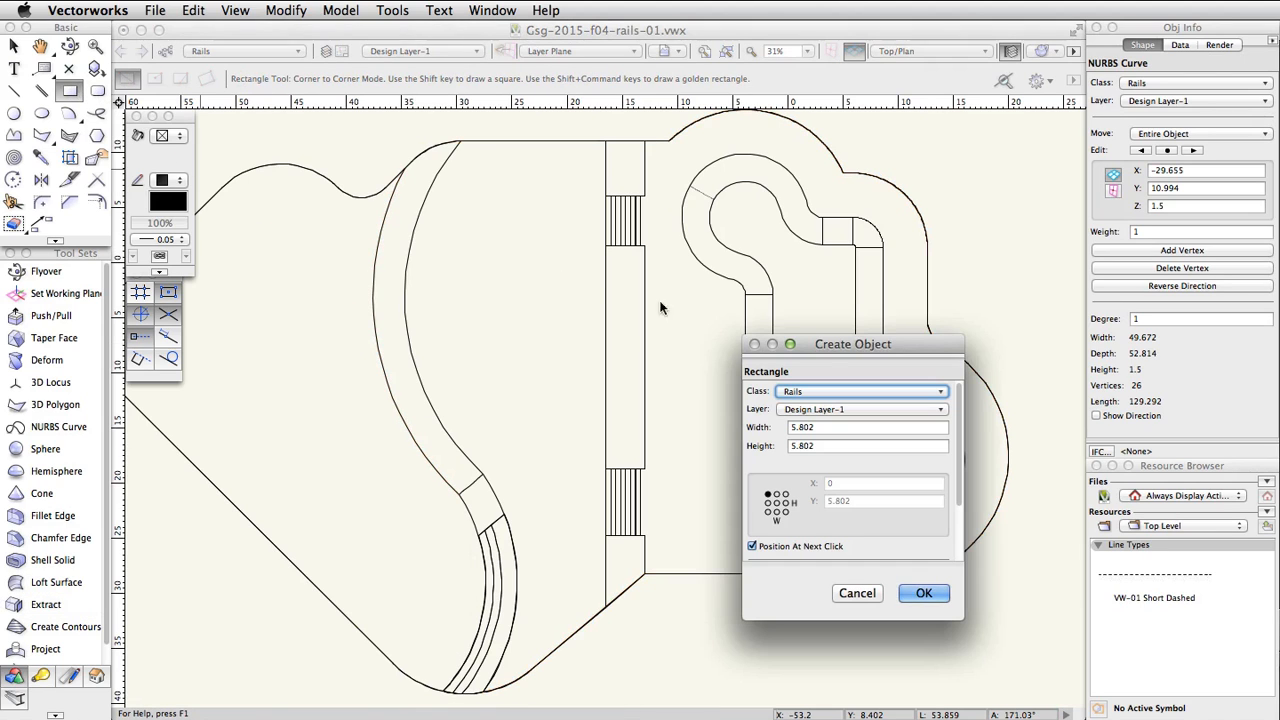
pyautogui.moveTo(831, 344); pyautogui.dragTo(628, 221)
pyautogui.doubleClick(621, 303)
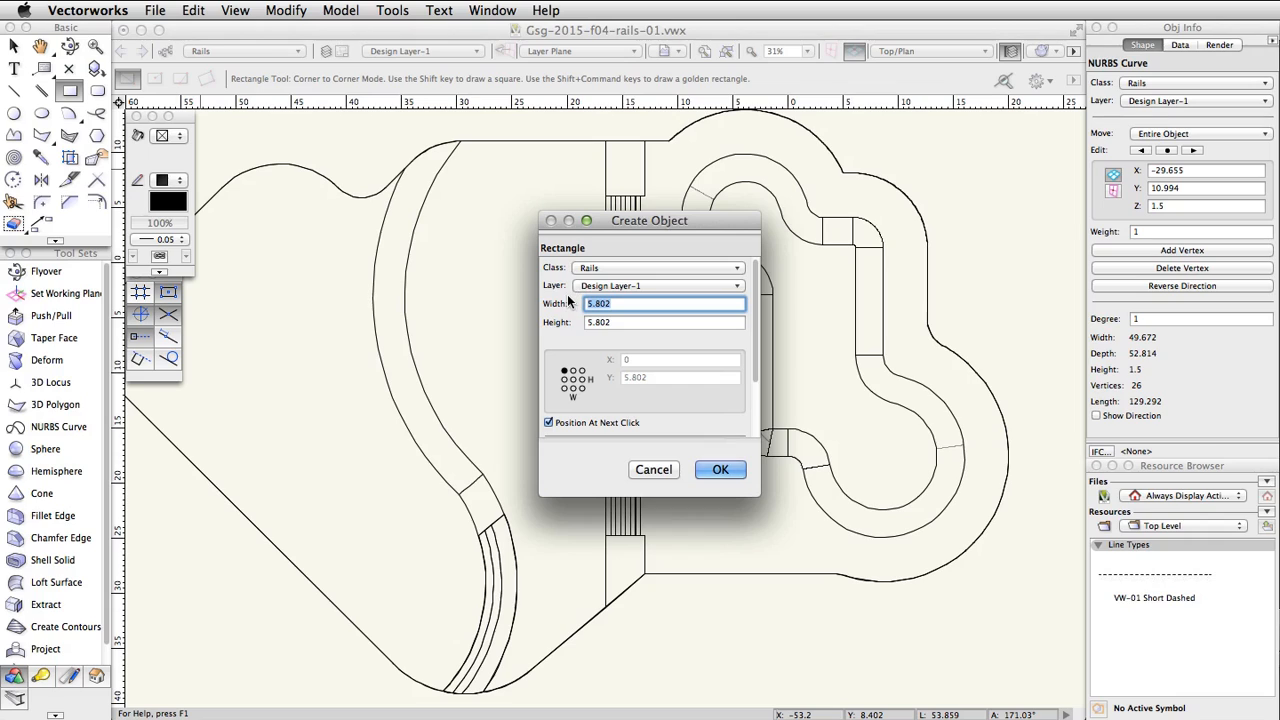
pyautogui.write('0.4')
pyautogui.doubleClick(602, 322)
pyautogui.write('0.6')
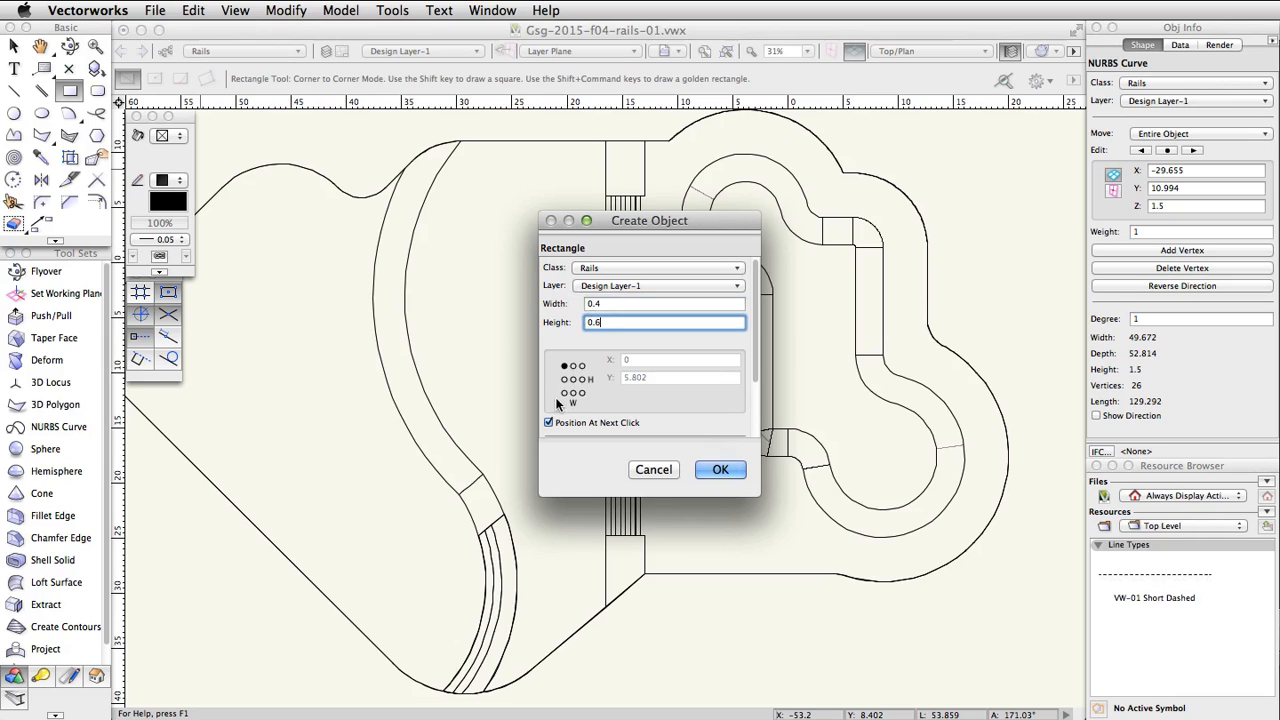
pyautogui.click(720, 468)
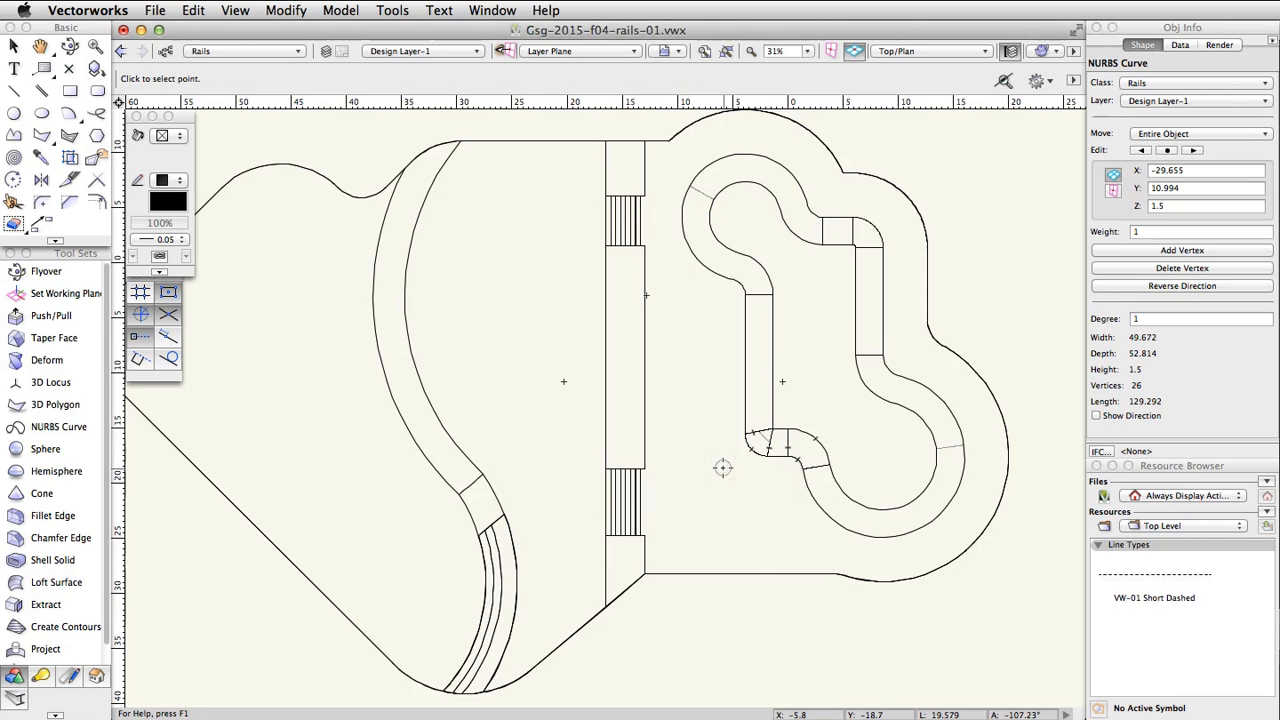
pyautogui.click(693, 622)
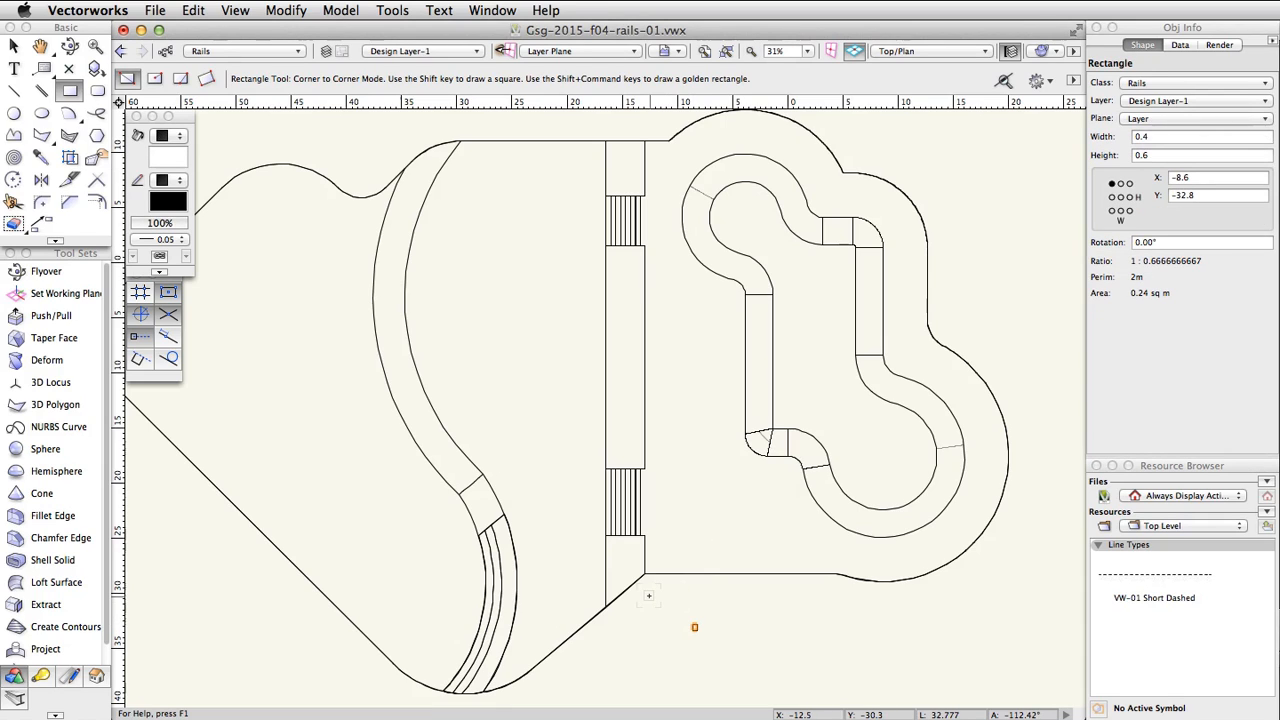
# Extrude the rectangle along the composed NURBS curve as the path, with Lock Profile Plane enabled
pyautogui.press('x')
pyautogui.keyDown('shift'); pyautogui.click(697, 574); pyautogui.keyUp('shift')
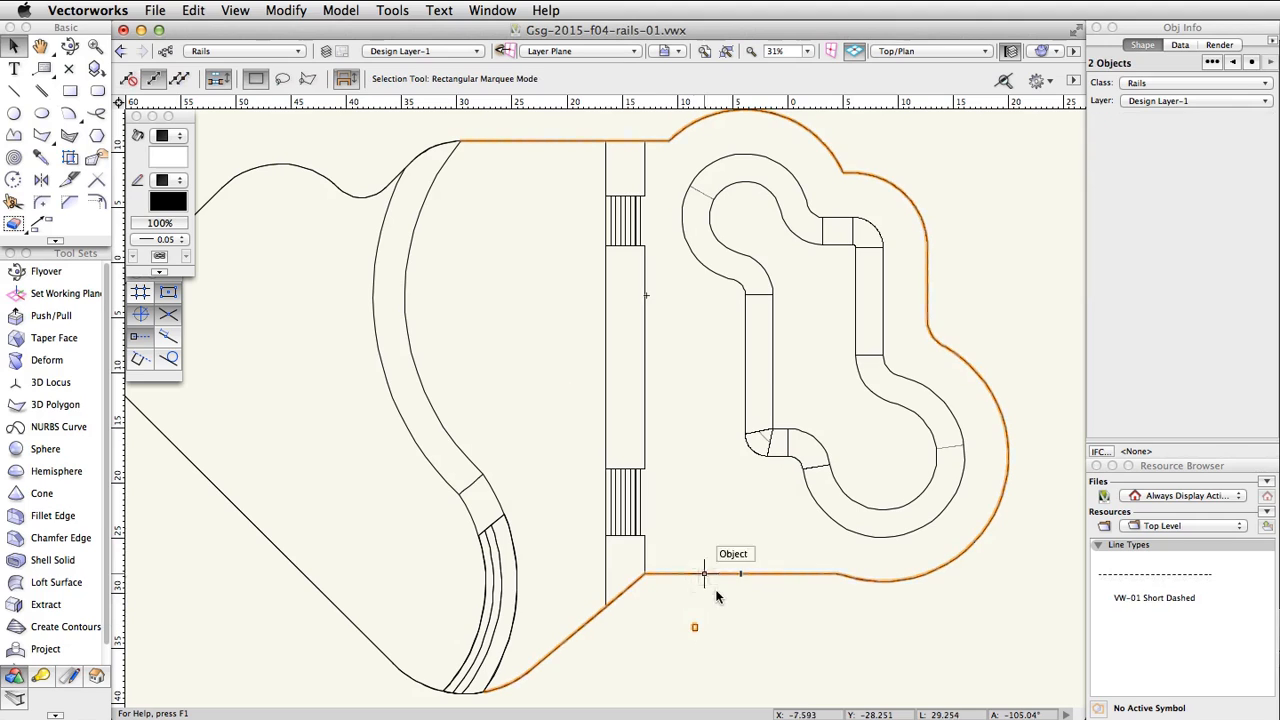
pyautogui.click(340, 11)
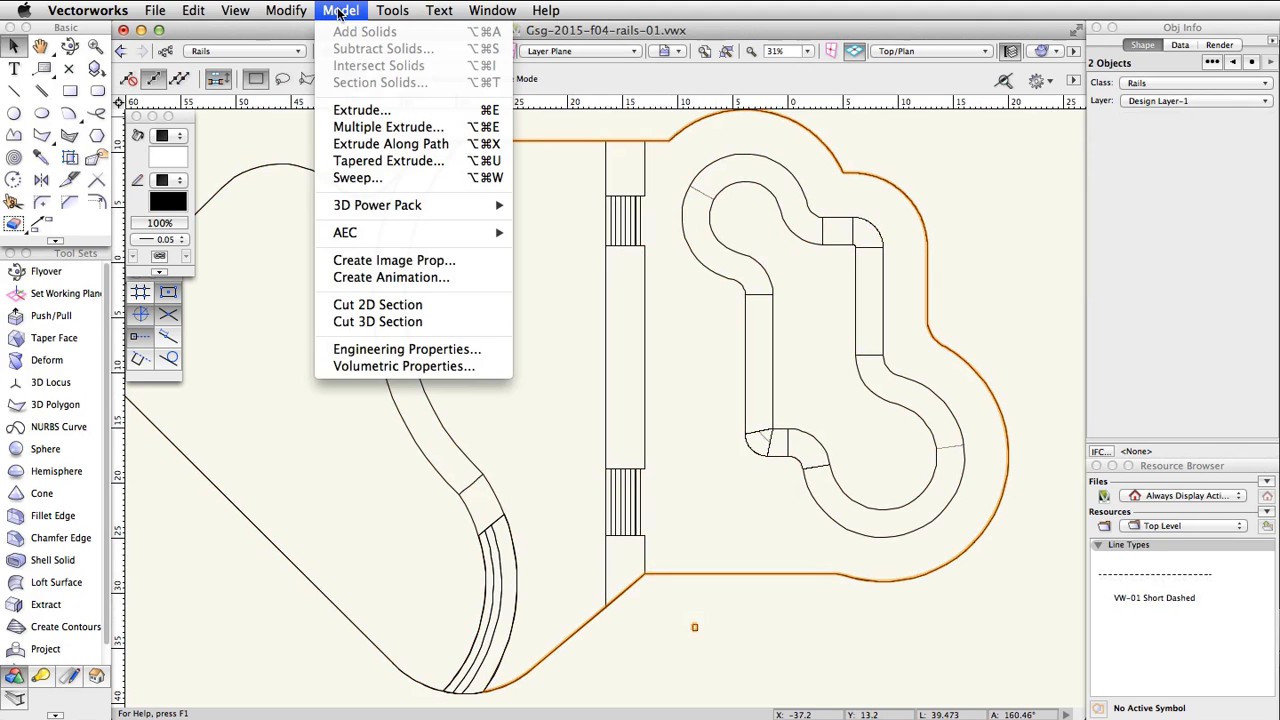
pyautogui.click(462, 146)
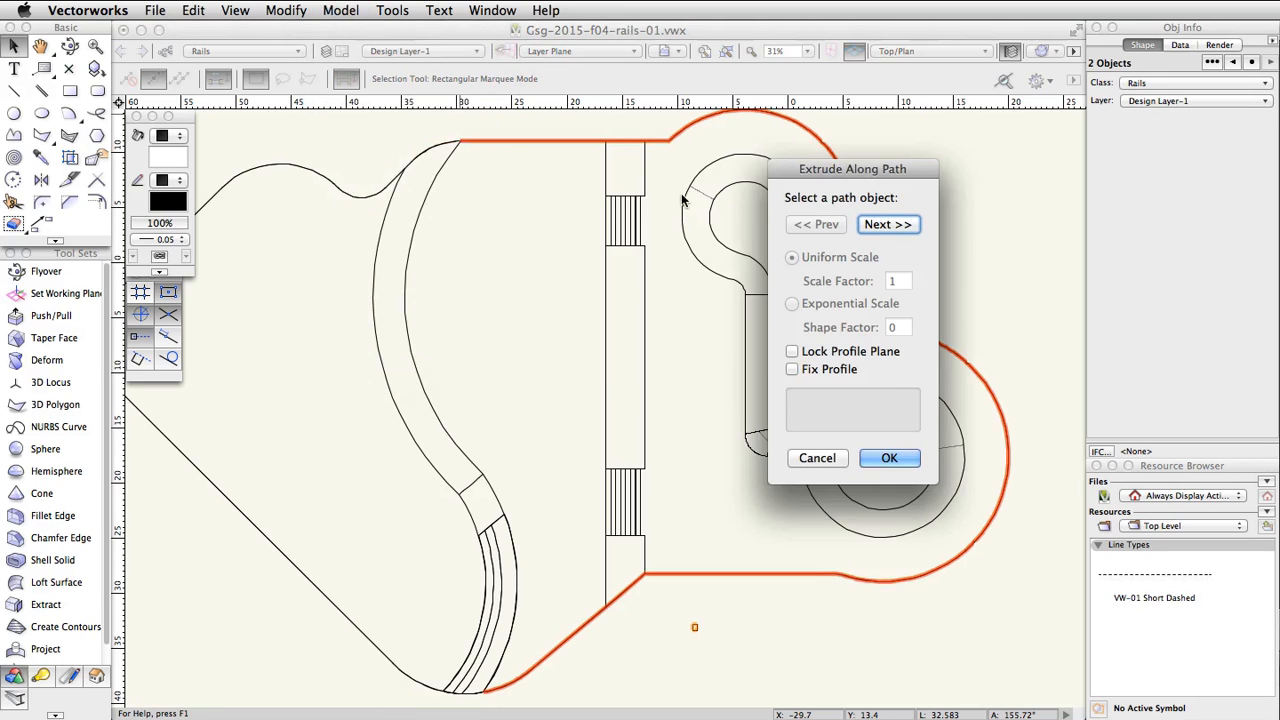
pyautogui.click(885, 225)
pyautogui.click(830, 225)
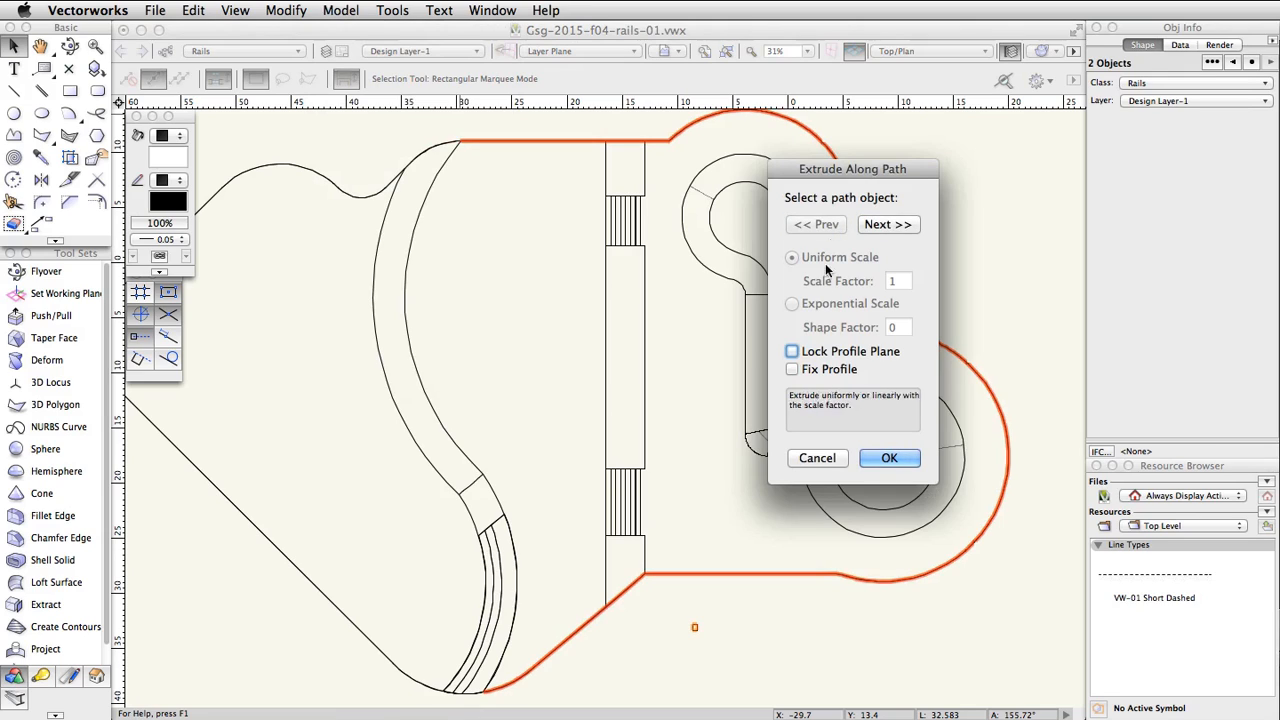
pyautogui.click(794, 351)
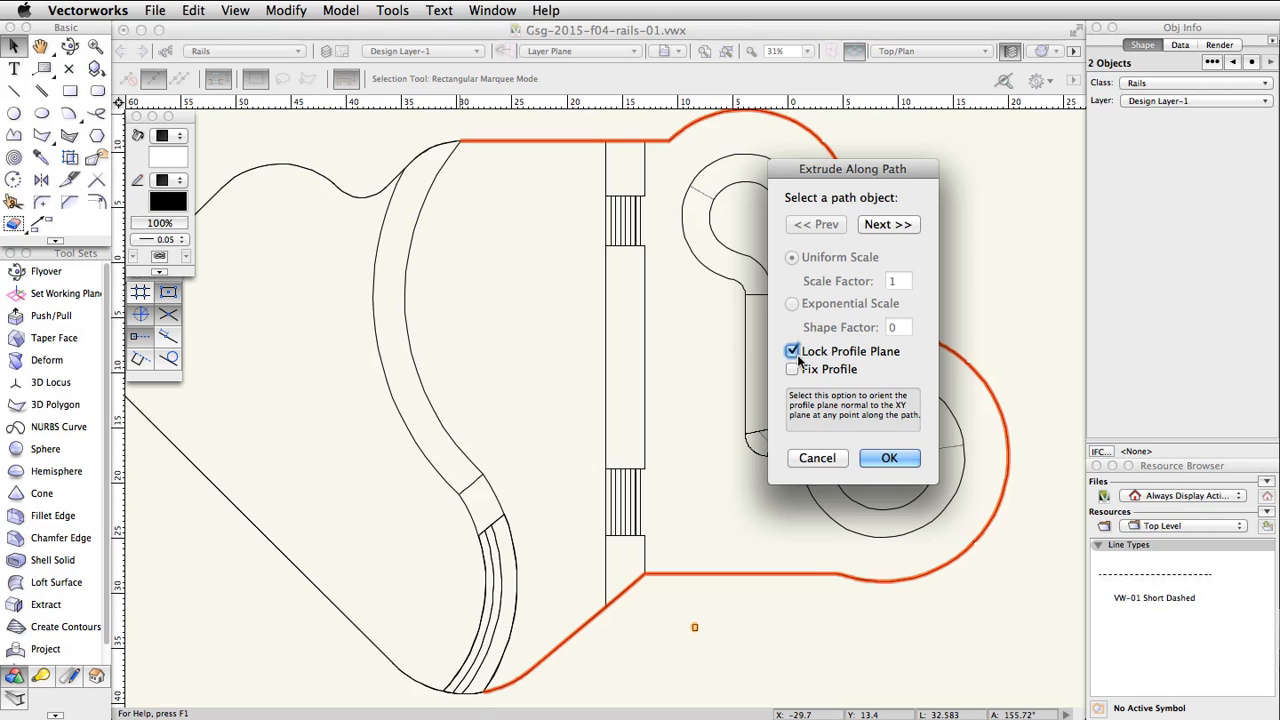
pyautogui.click(882, 455)
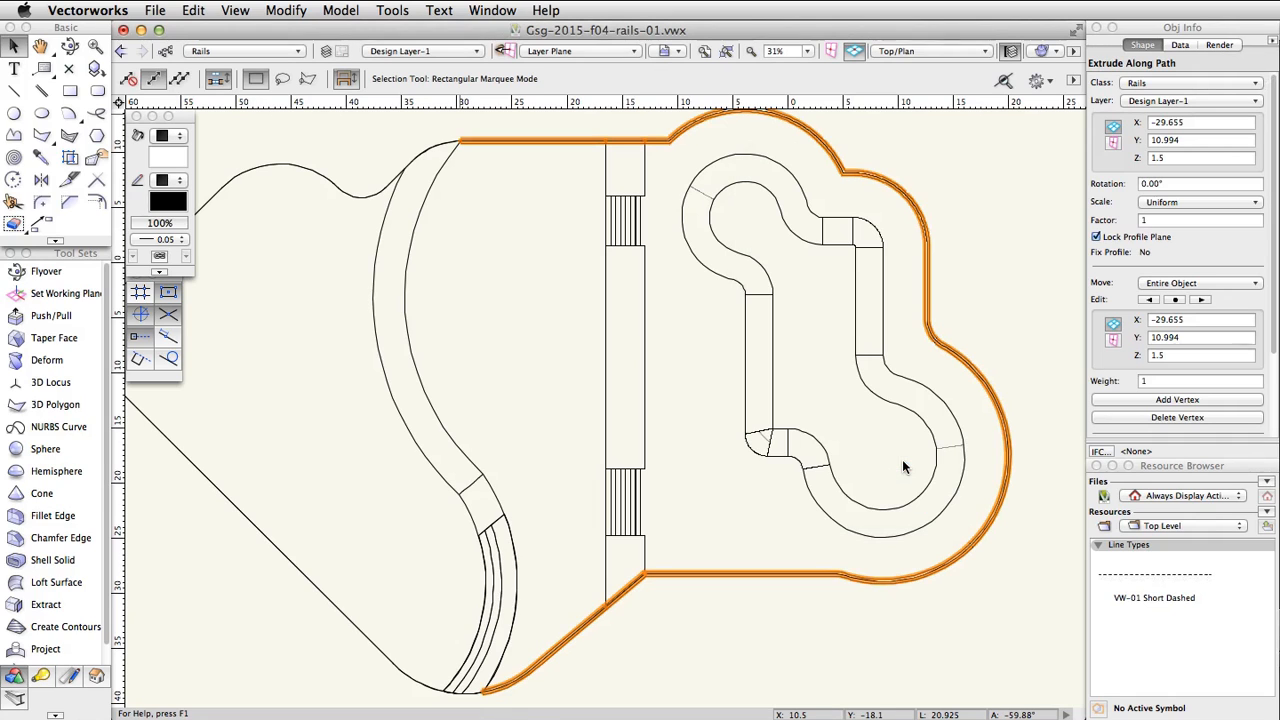
# Edit the rail's profile, moving the rectangle so its lower-right corner sits on the origin, and exit the profile
pyautogui.doubleClick(702, 574)
pyautogui.click(803, 262)
pyautogui.click(912, 378)
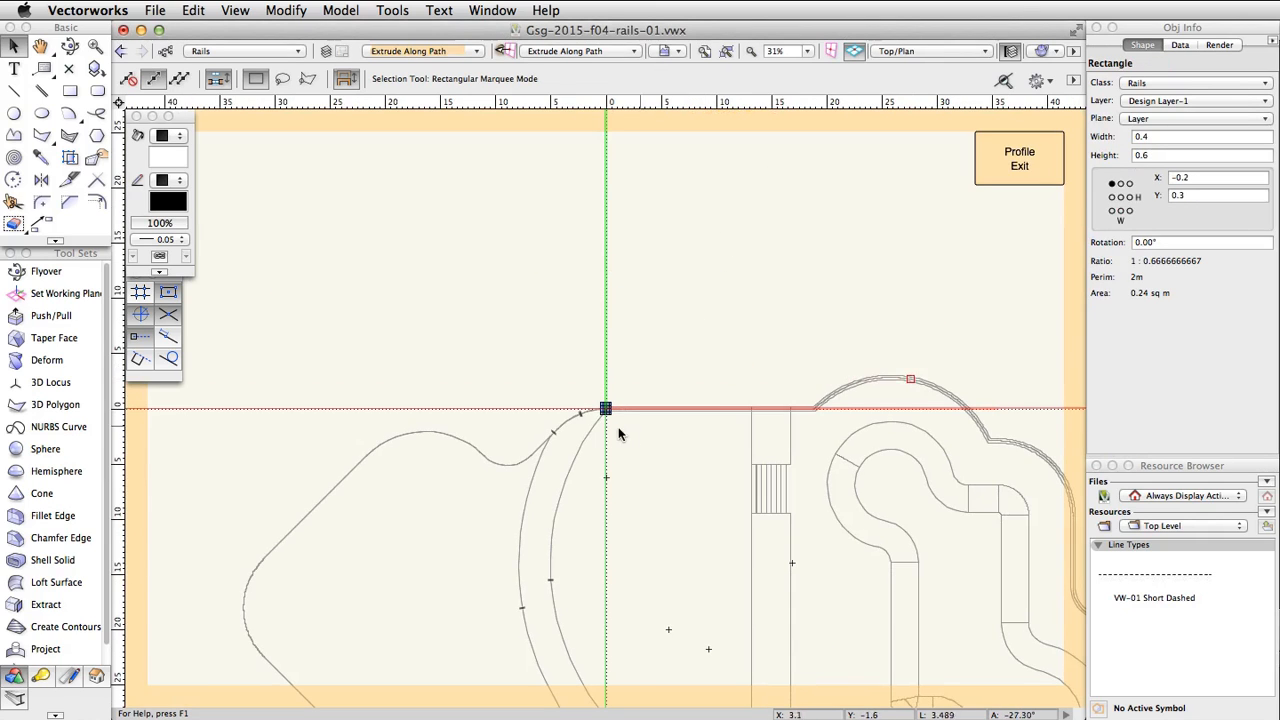
pyautogui.scroll(5, 615, 420)
pyautogui.scroll(4, 580, 390)
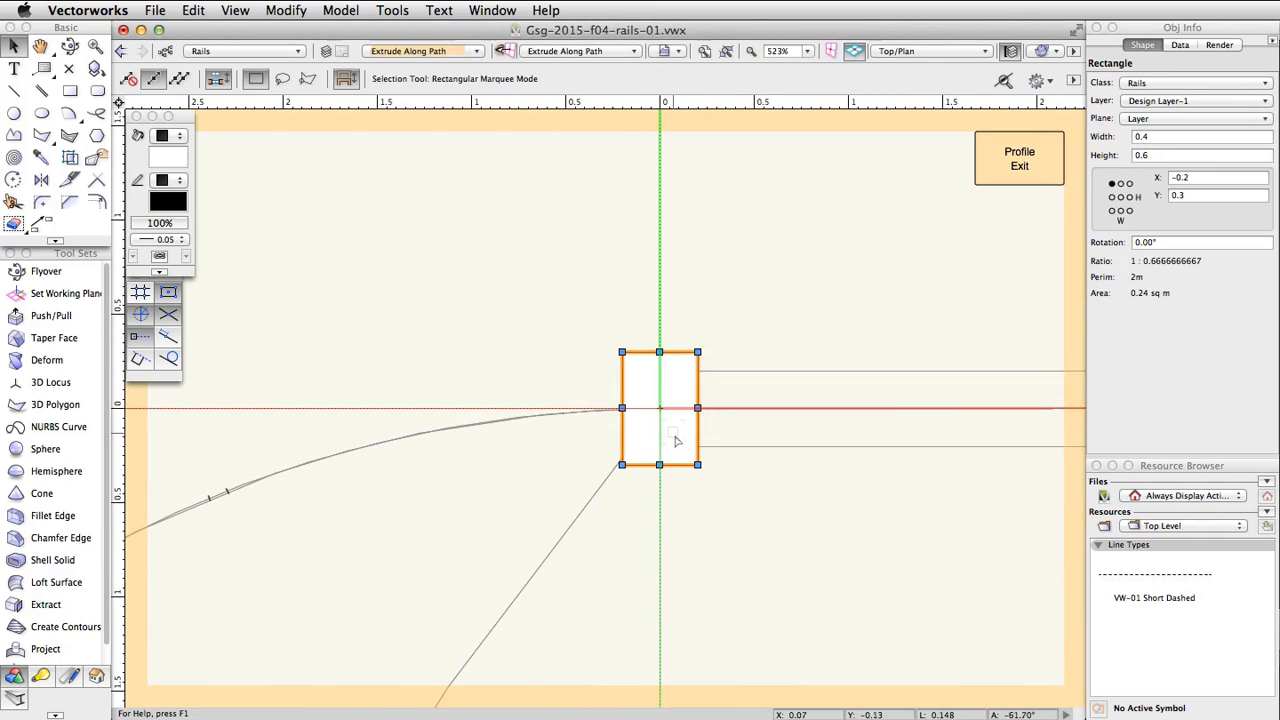
pyautogui.moveTo(697, 464); pyautogui.dragTo(659, 408)
pyautogui.moveTo(621, 367); pyautogui.dragTo(625, 364)
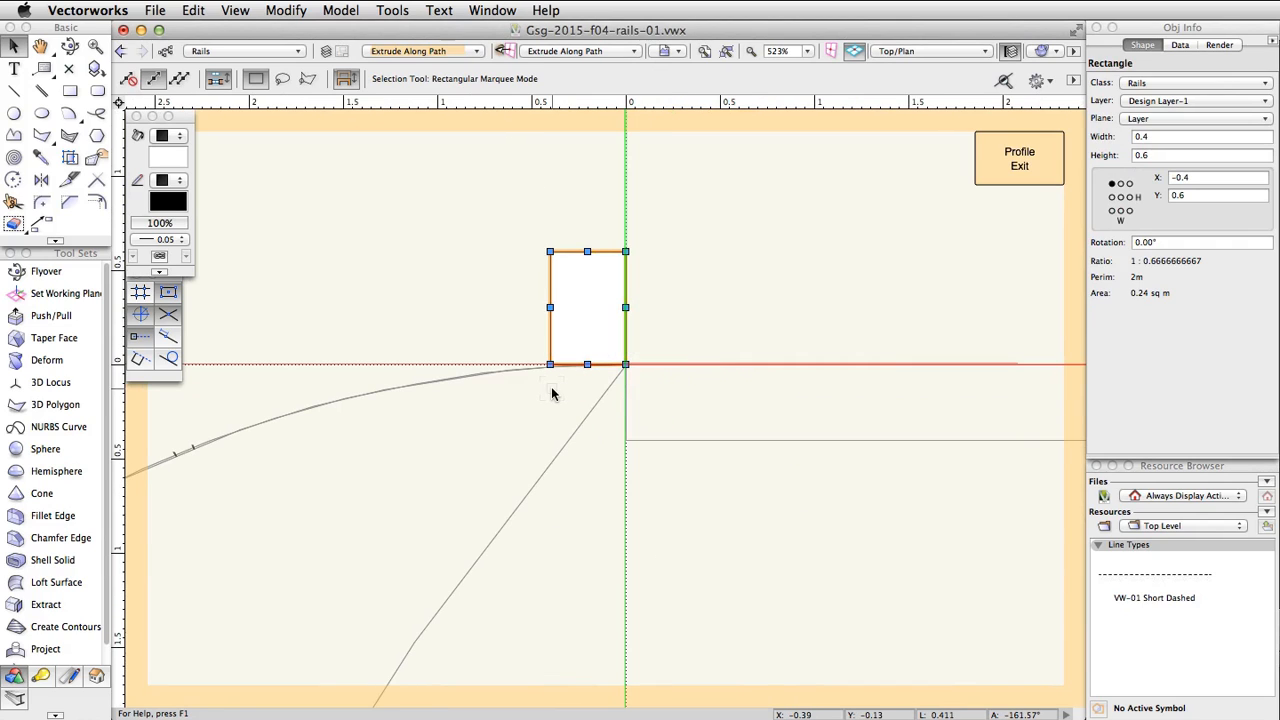
pyautogui.click(1009, 168)
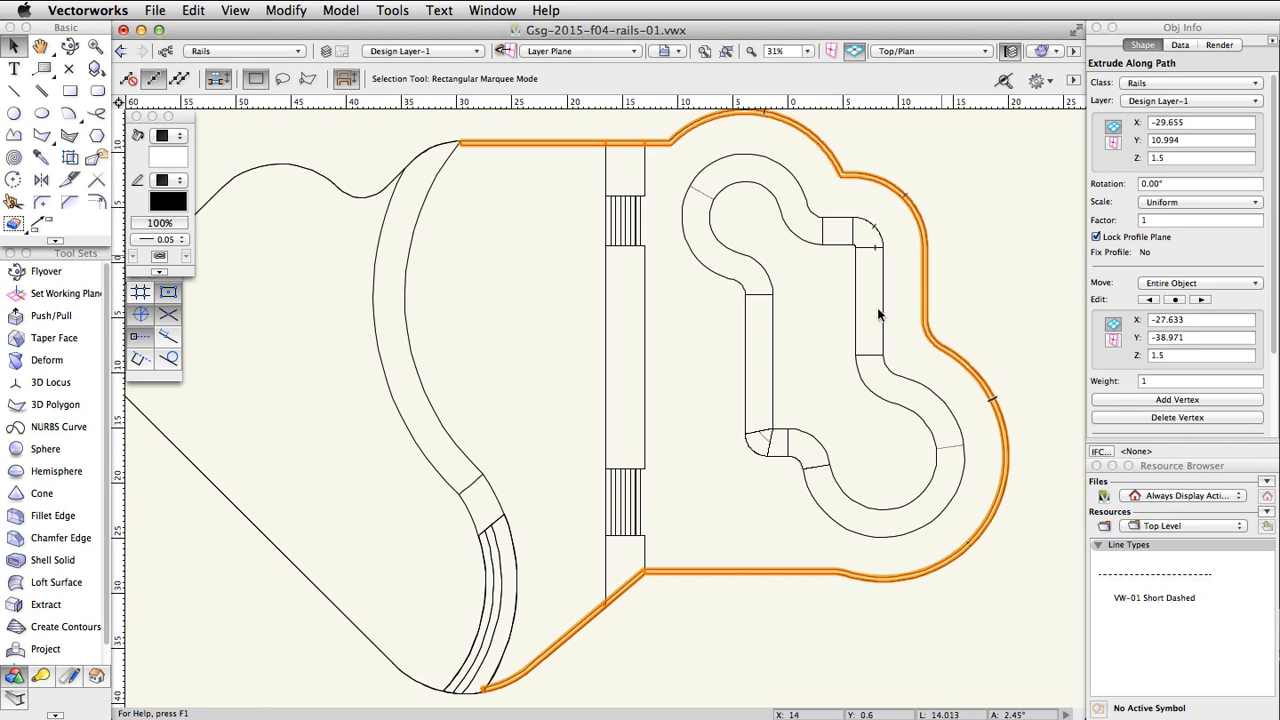
# Edit the rail's path and split its NURBS curve in Point Split Mode, about 0.5 m from the end beside the curved steps
pyautogui.moveTo(624, 457); pyautogui.dragTo(750, 255, button='middle')
pyautogui.scroll(5, 609, 488)
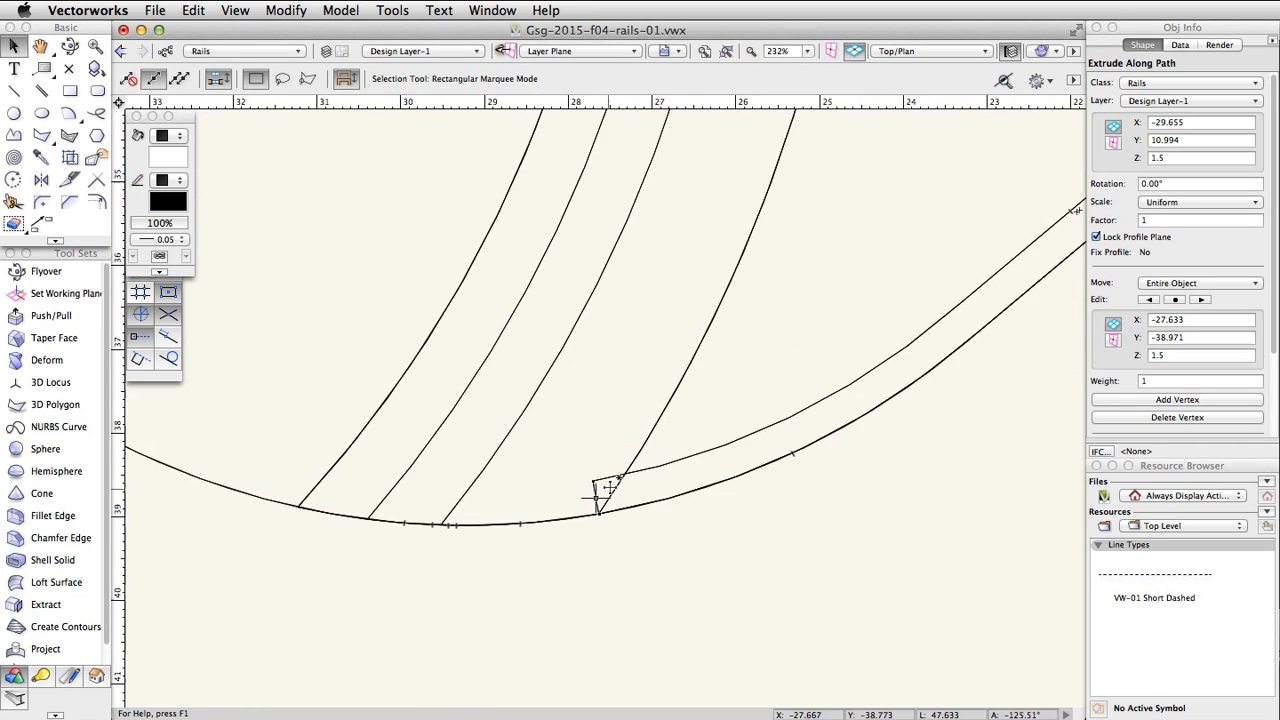
pyautogui.doubleClick(743, 437)
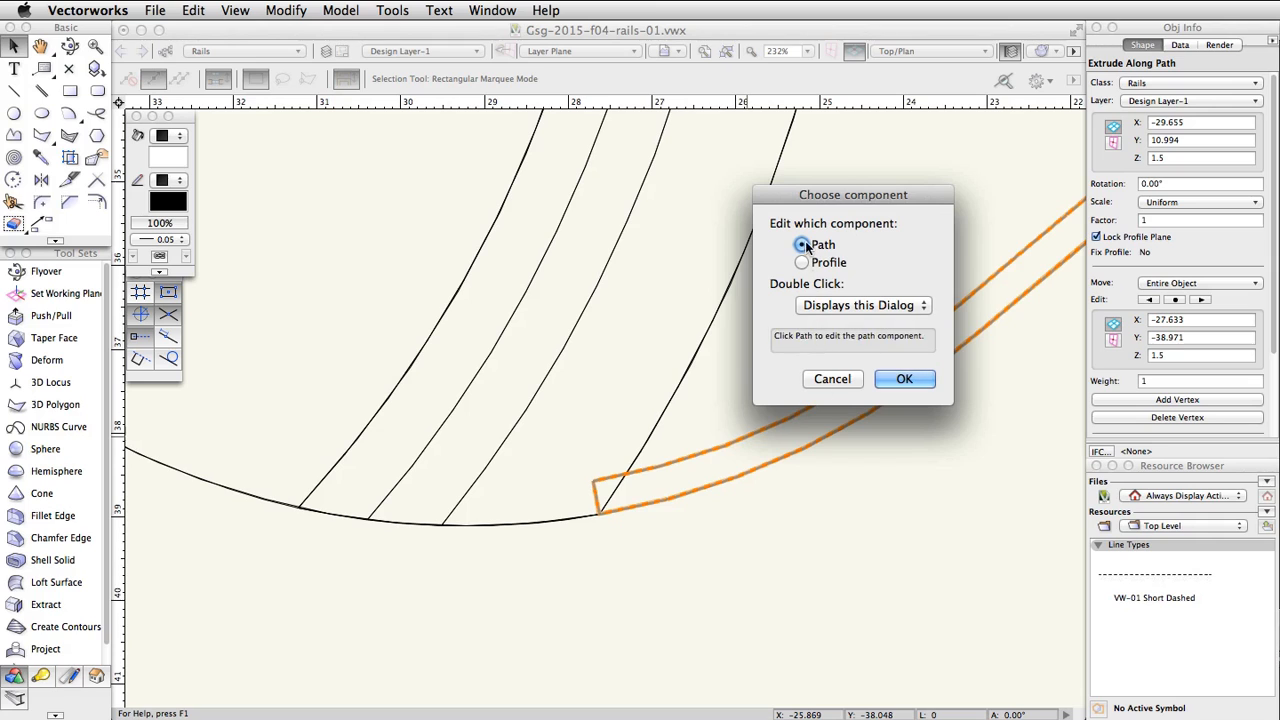
pyautogui.click(900, 379)
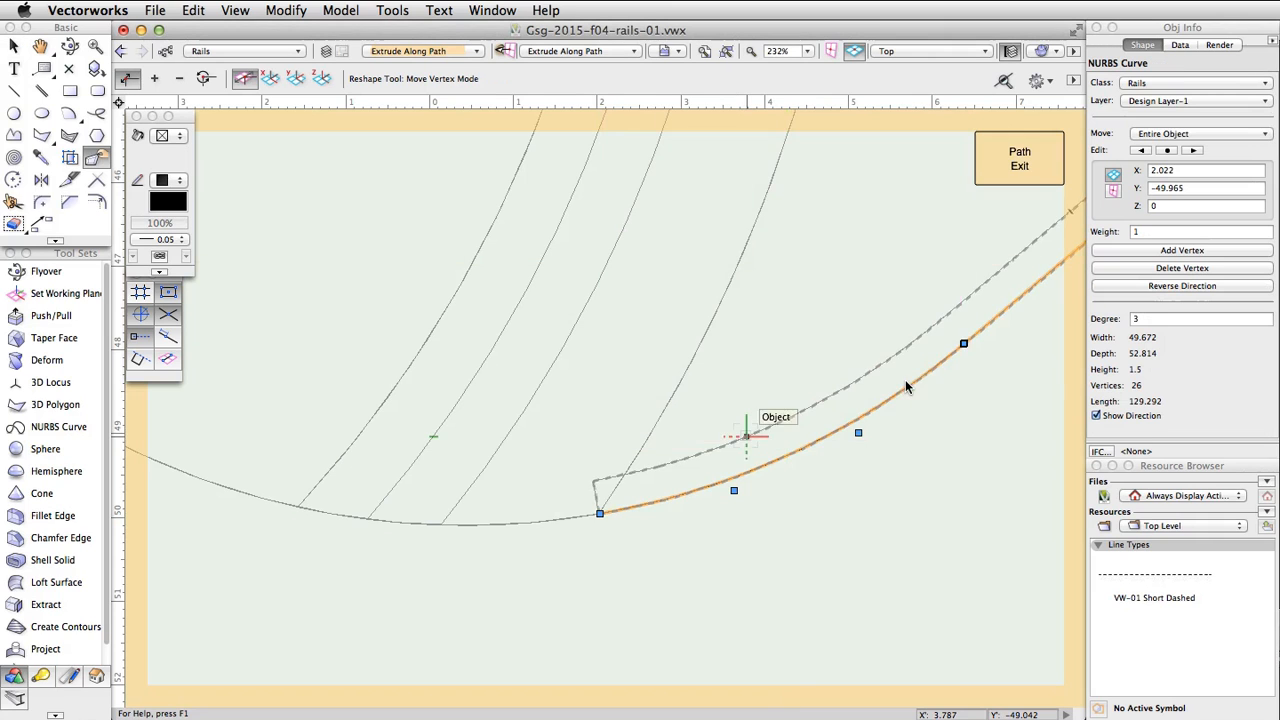
pyautogui.scroll(5, 606, 510)
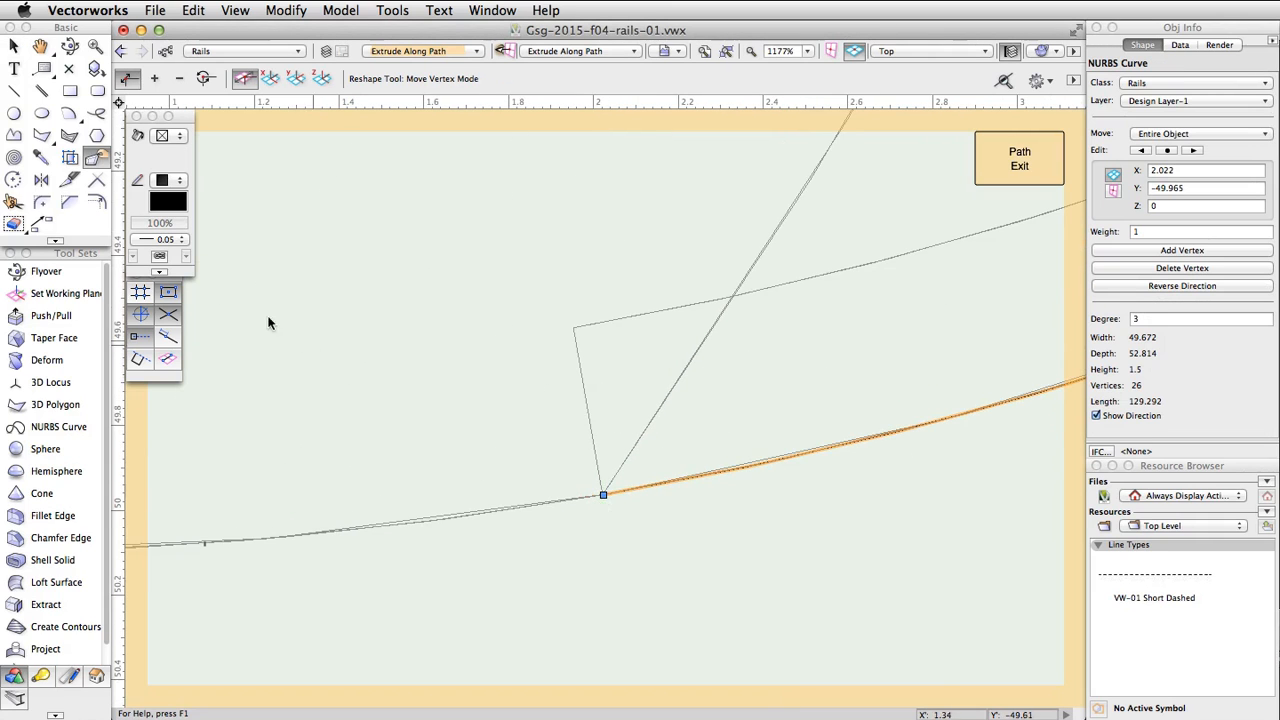
pyautogui.click(70, 178)
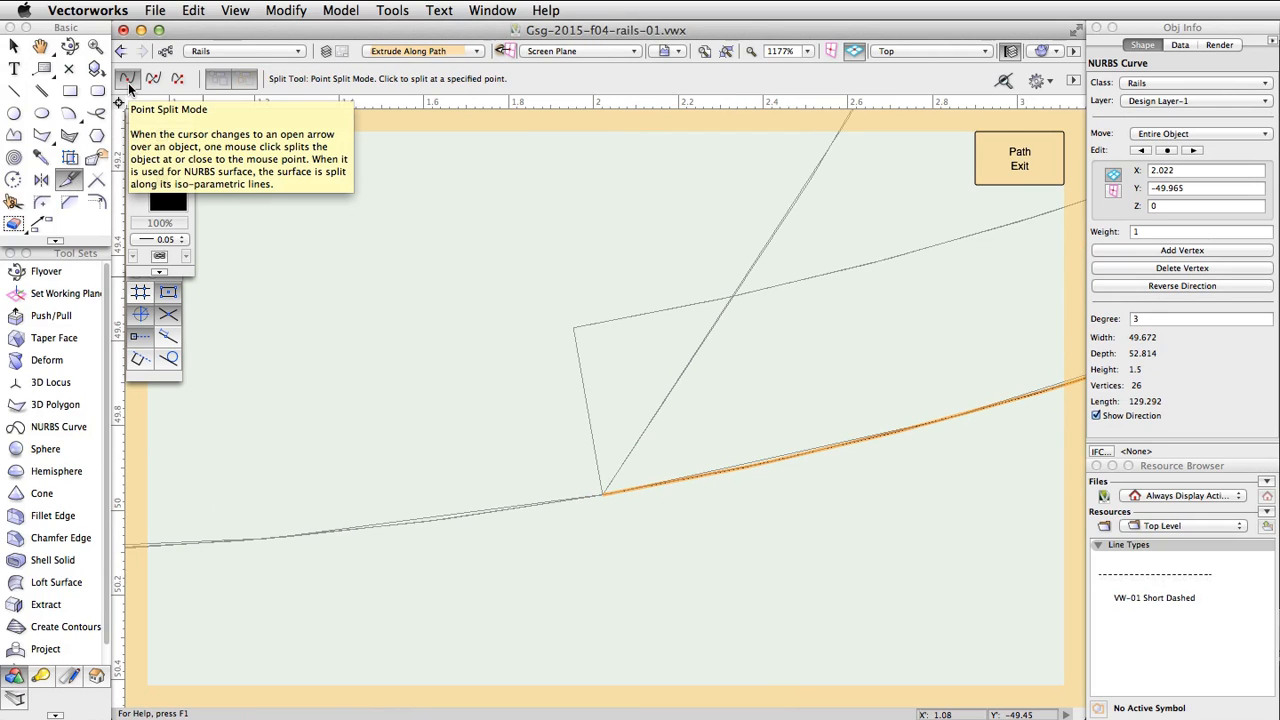
pyautogui.click(822, 450)
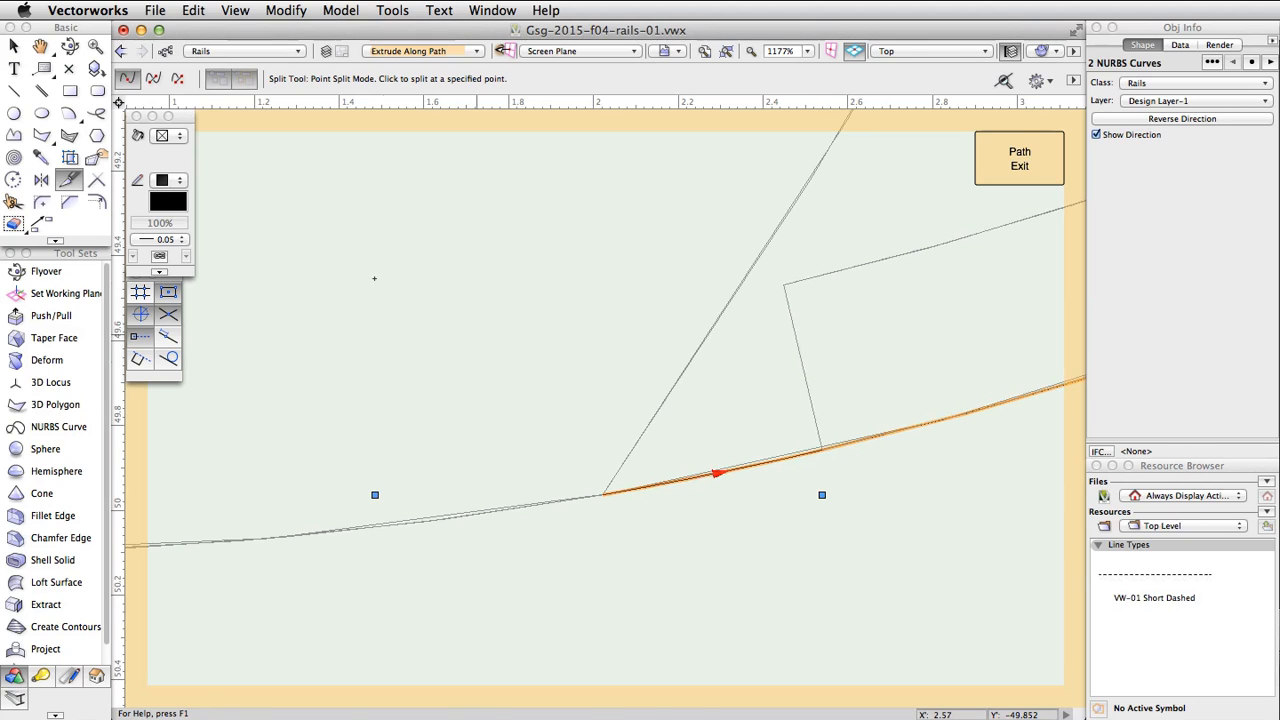
# Delete the short split-off segment at the start of the rail's path and exit the path
pyautogui.click(13, 46)
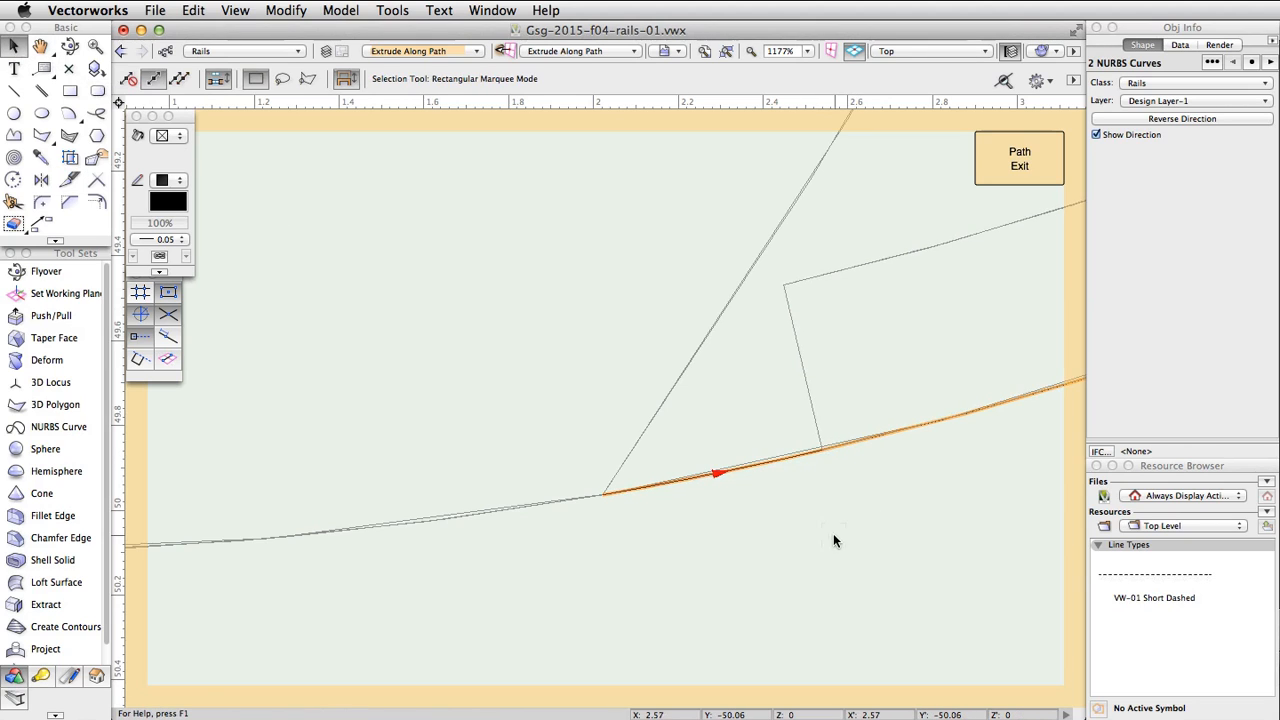
pyautogui.click(833, 540)
pyautogui.click(780, 459)
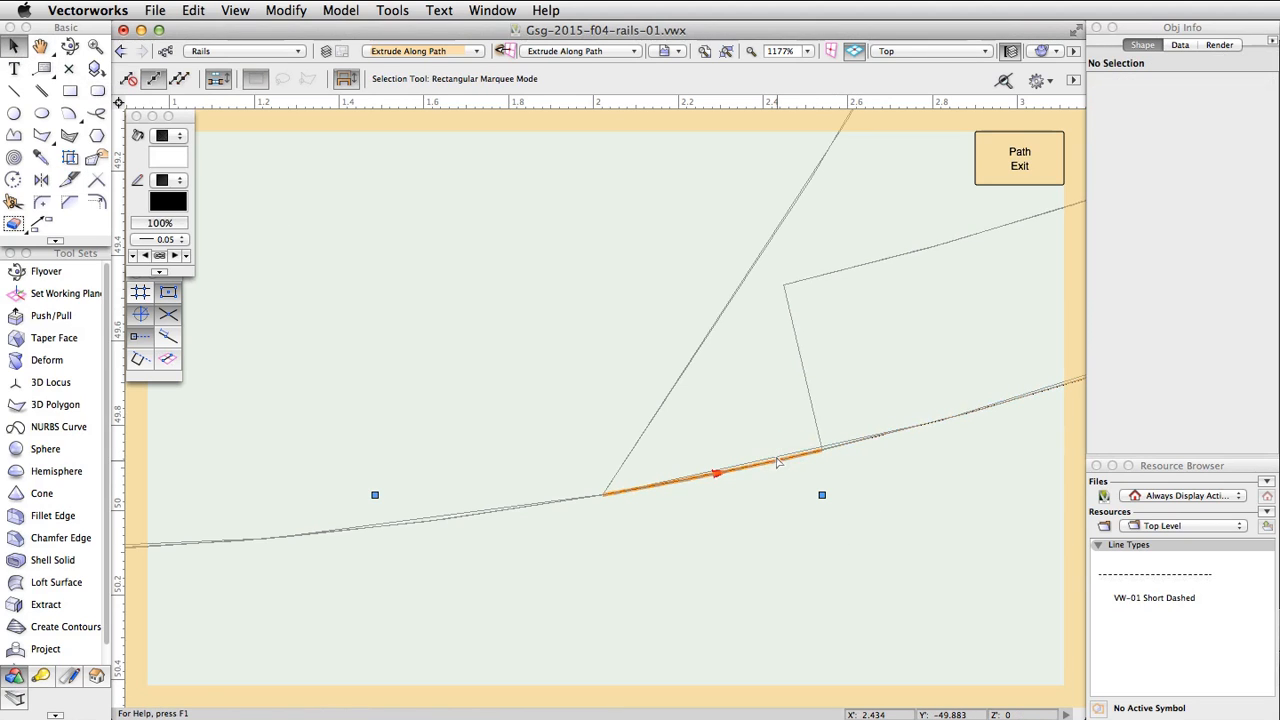
pyautogui.click(827, 565)
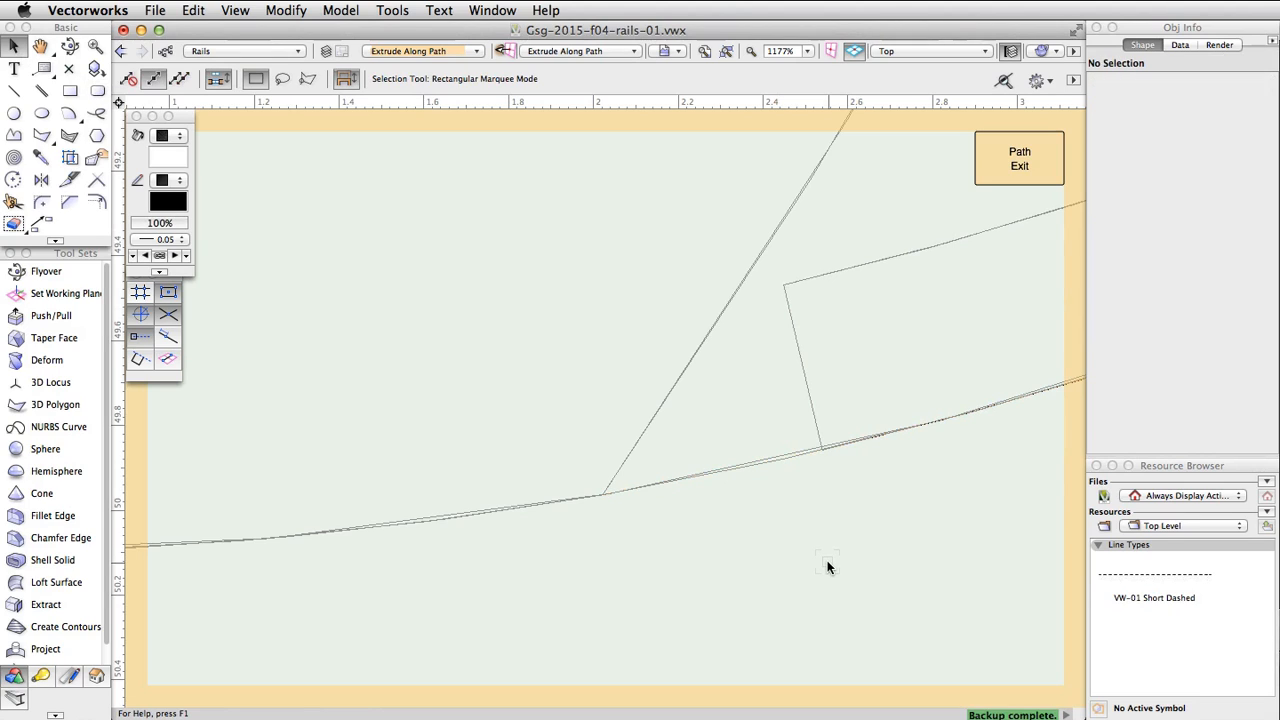
pyautogui.click(1001, 168)
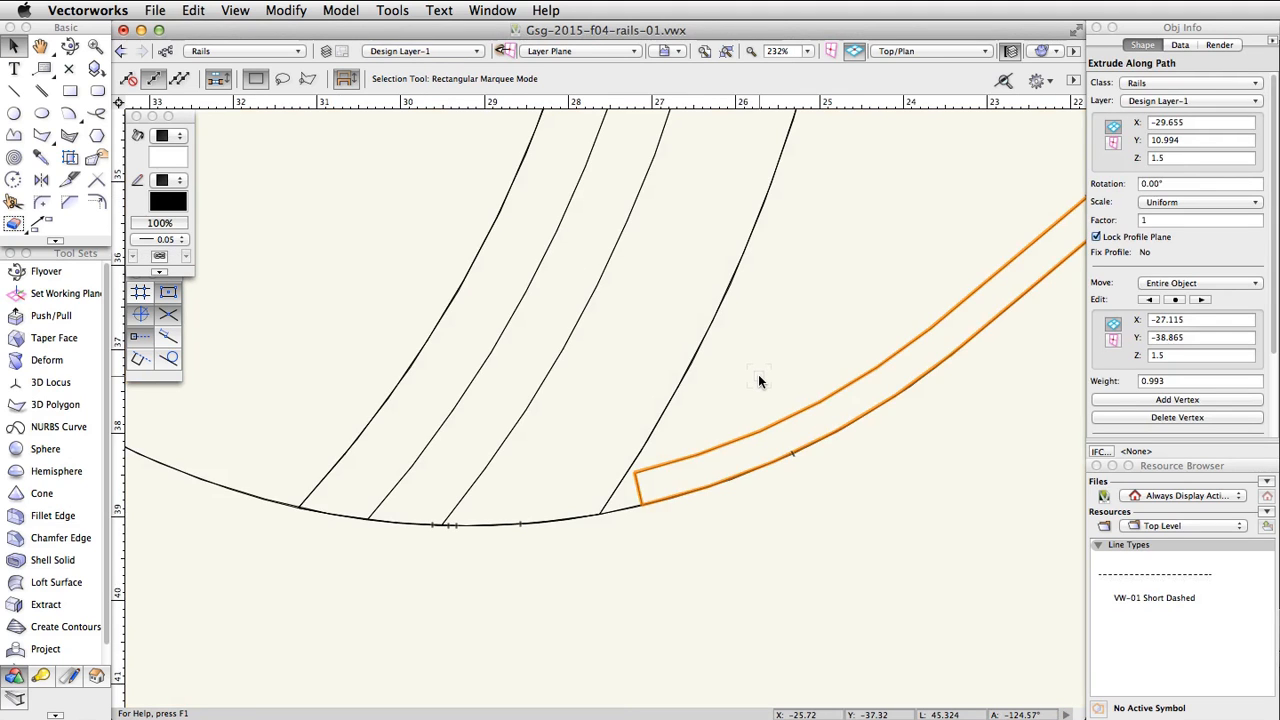
# Switch to the Left Isometric view and taper the rail's end face by the curved steps about 81° from its lower edge, using Tangent Faces Mode
pyautogui.scroll(-5, 758, 380)
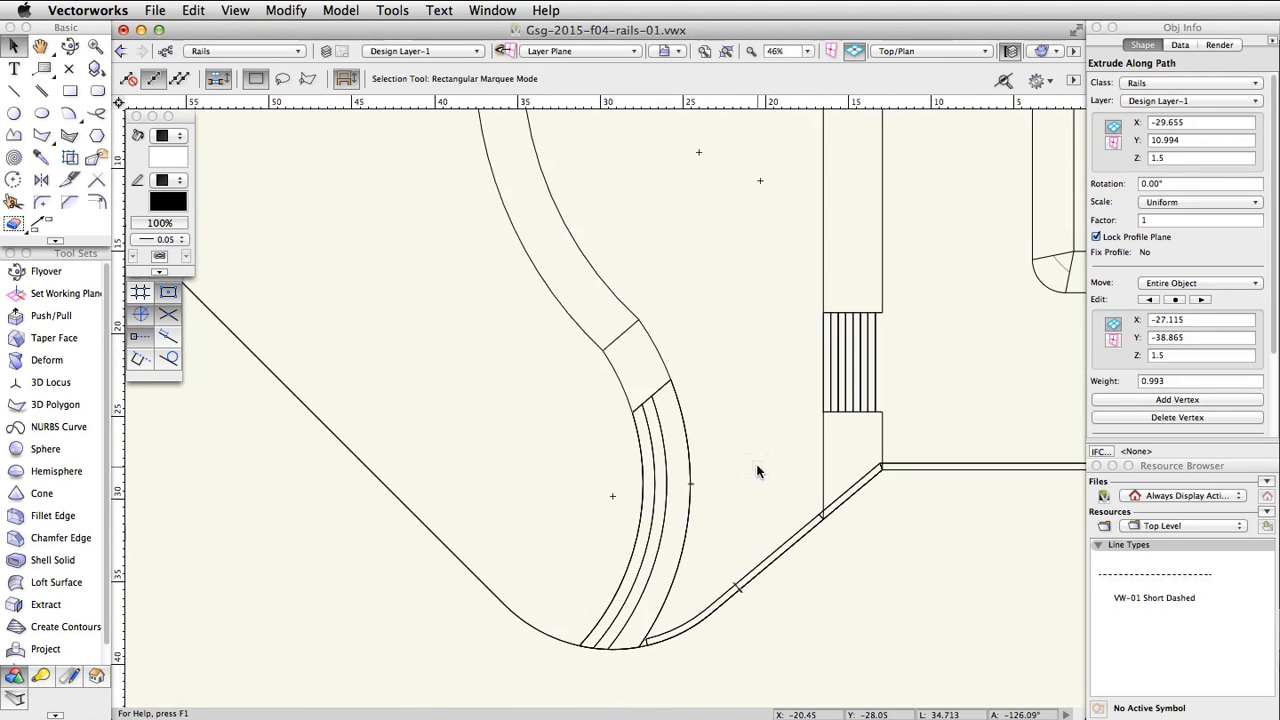
pyautogui.scroll(-3, 763, 450)
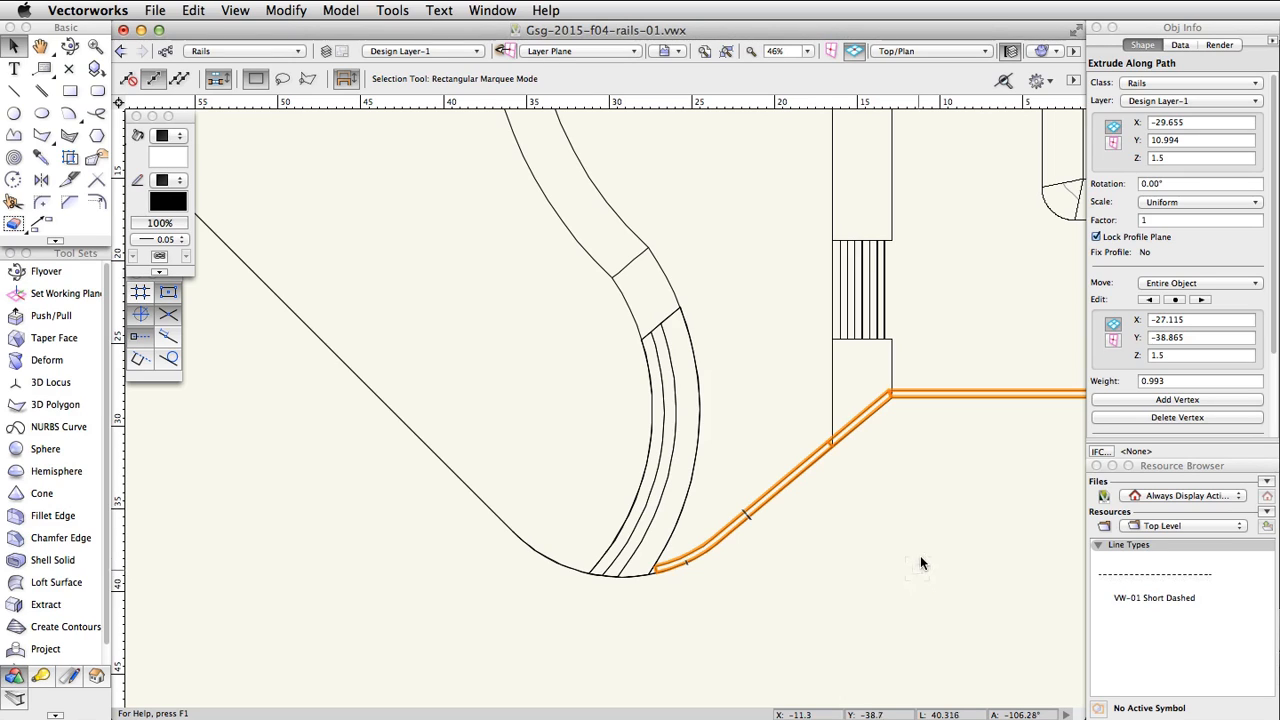
pyautogui.click(941, 52)
pyautogui.click(1010, 249)
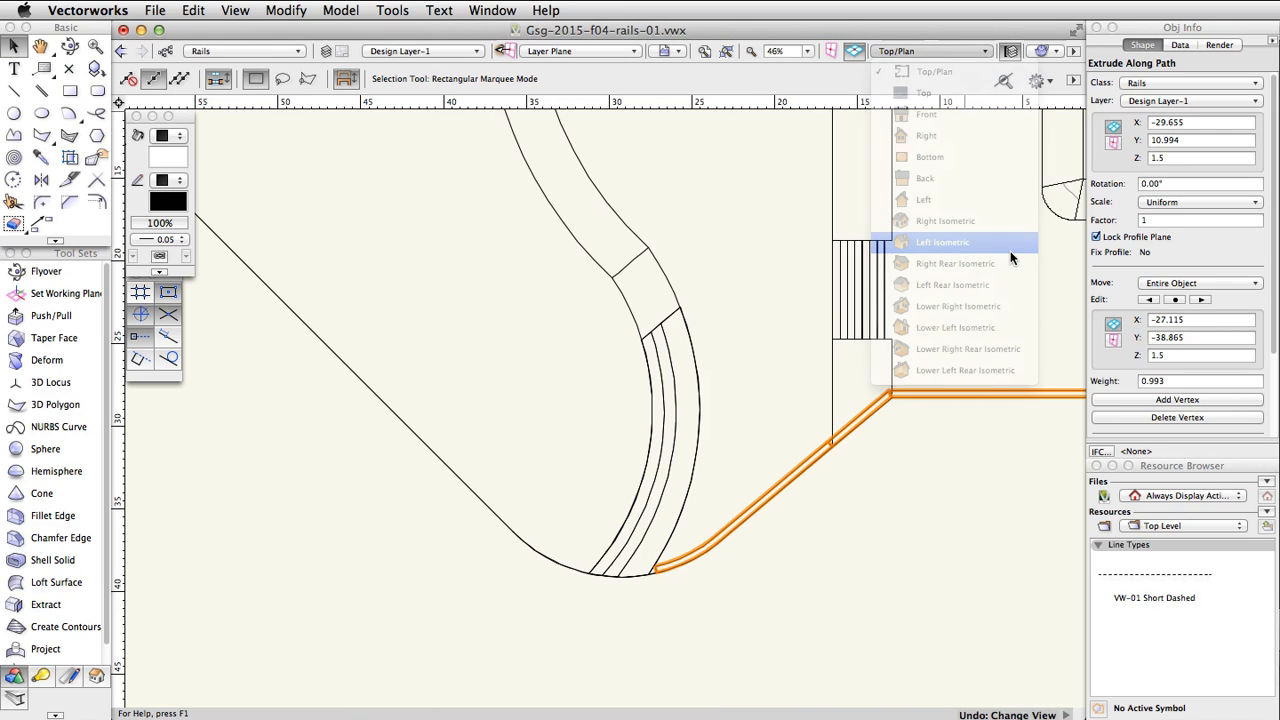
pyautogui.scroll(-5, 966, 337)
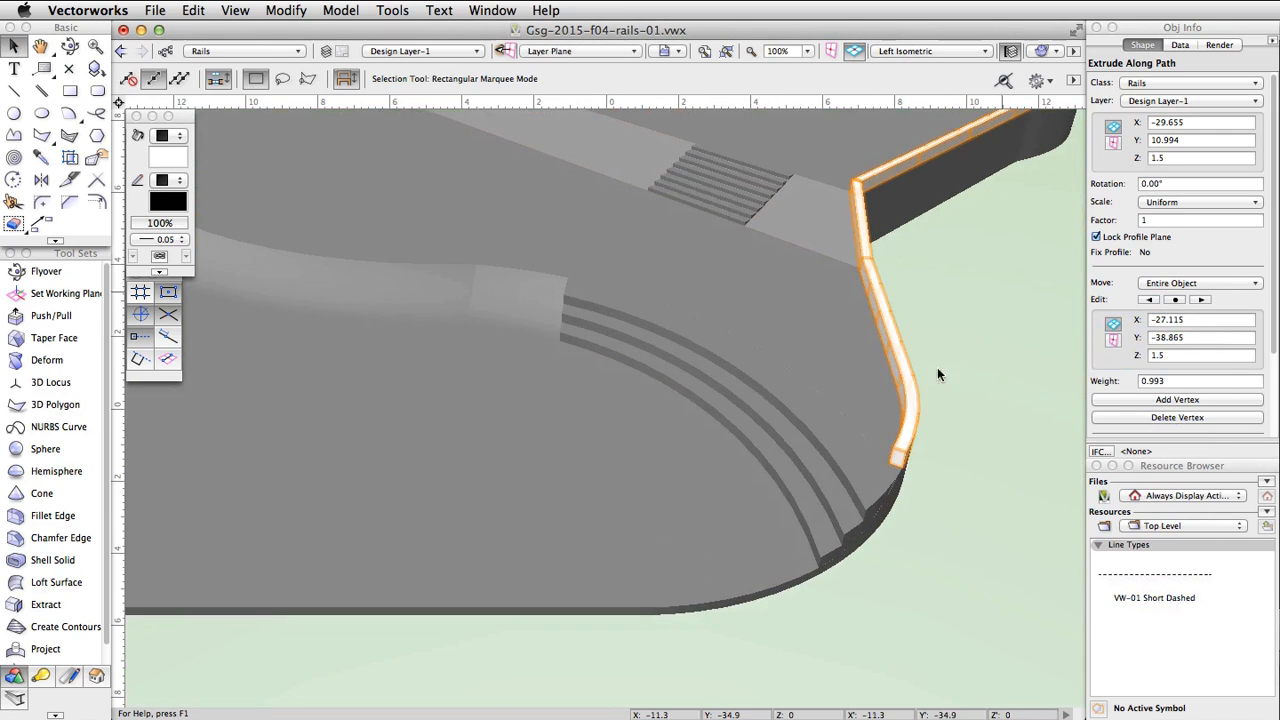
pyautogui.scroll(5, 905, 450)
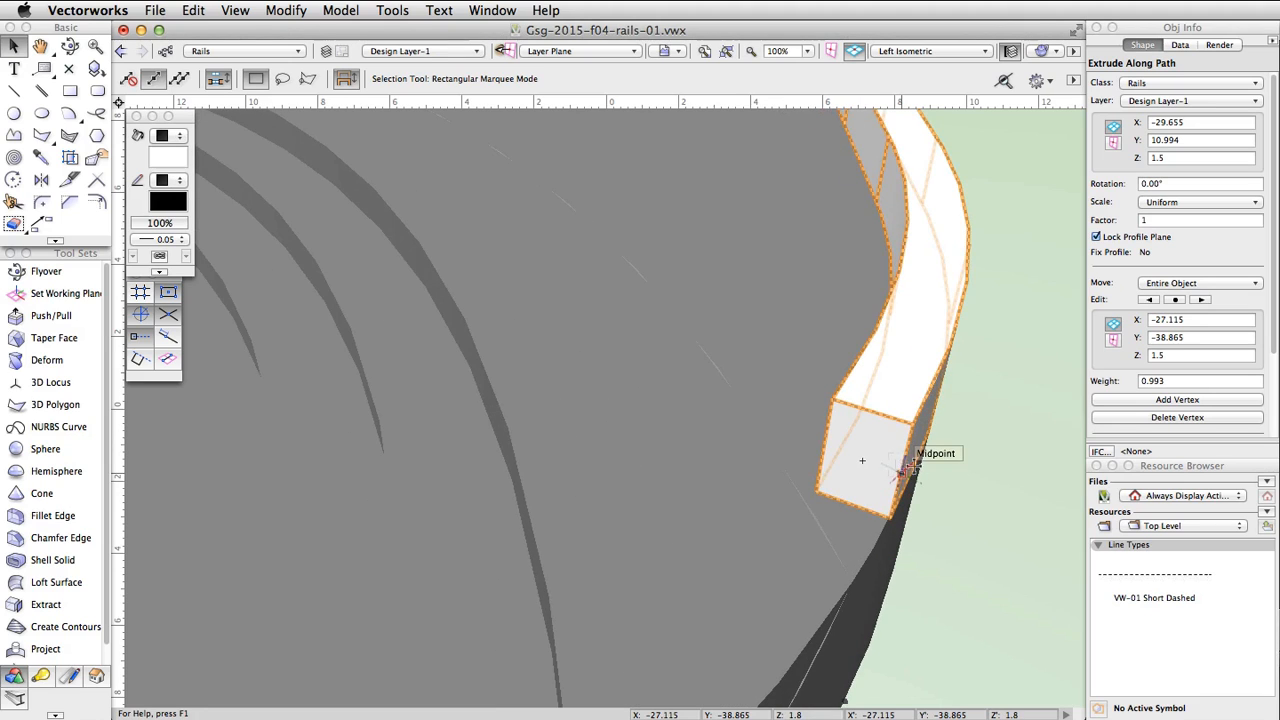
pyautogui.click(55, 338)
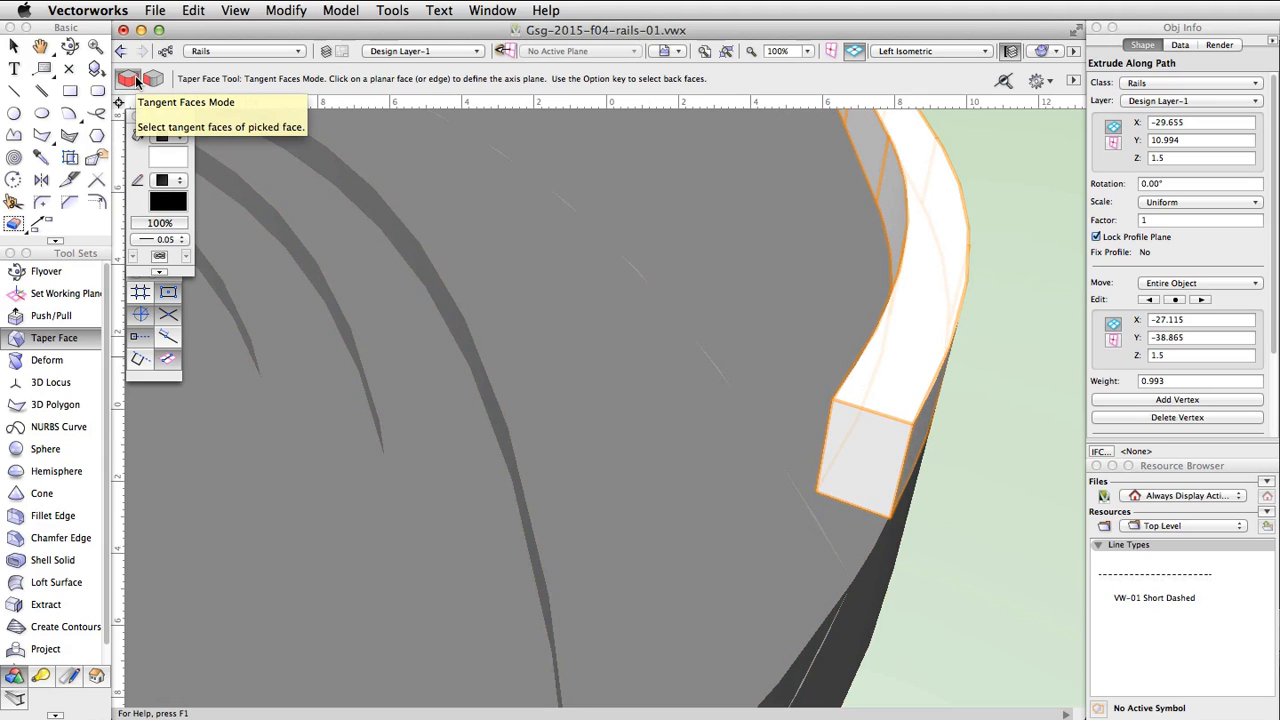
pyautogui.click(826, 500)
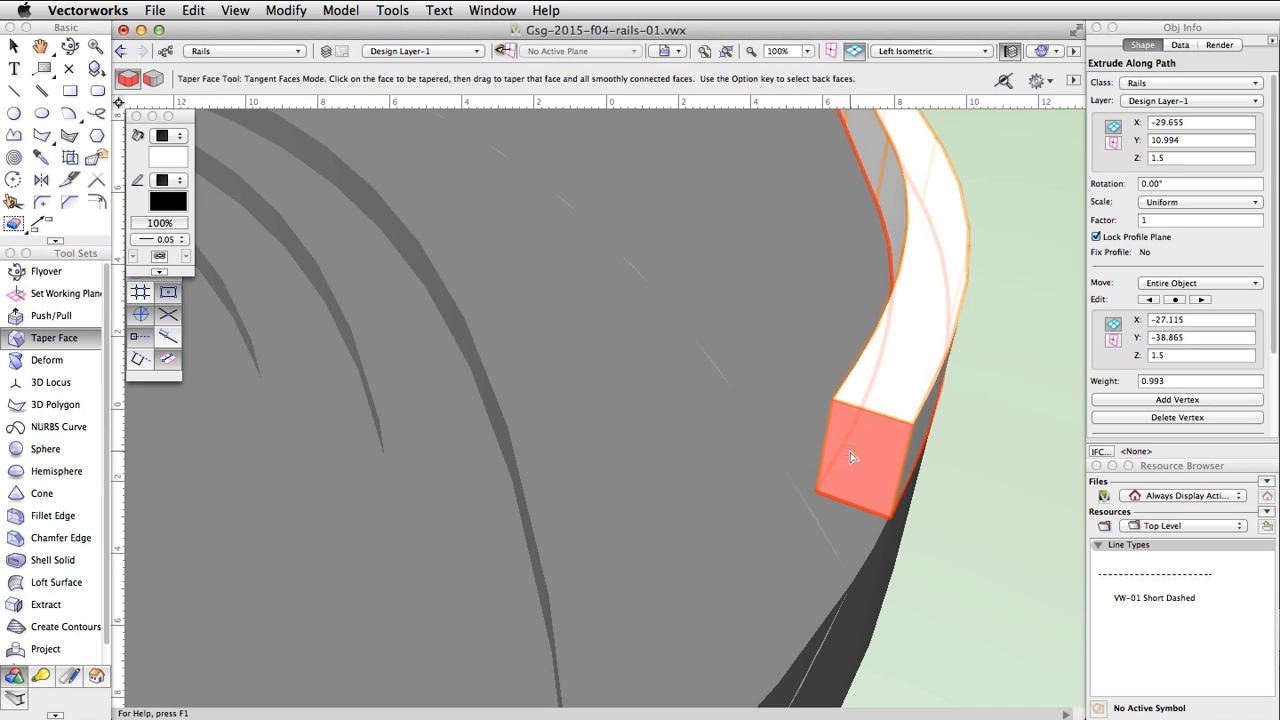
pyautogui.click(850, 457)
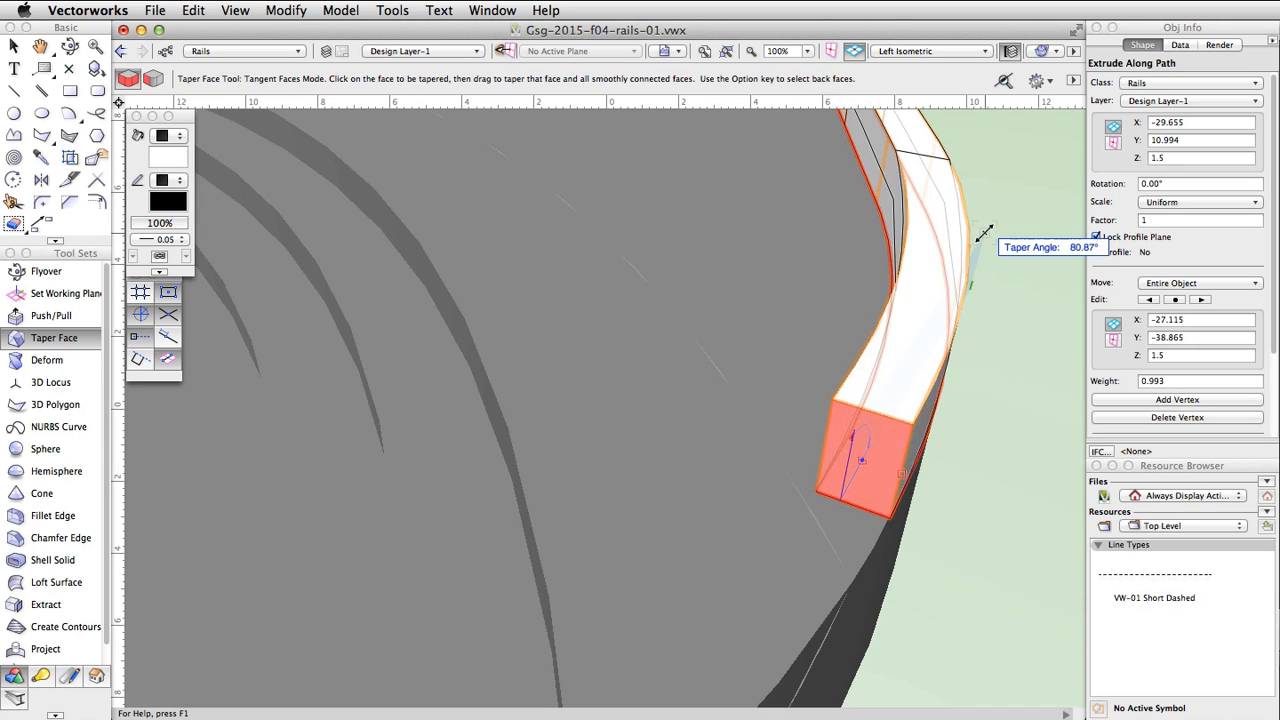
pyautogui.click(984, 233)
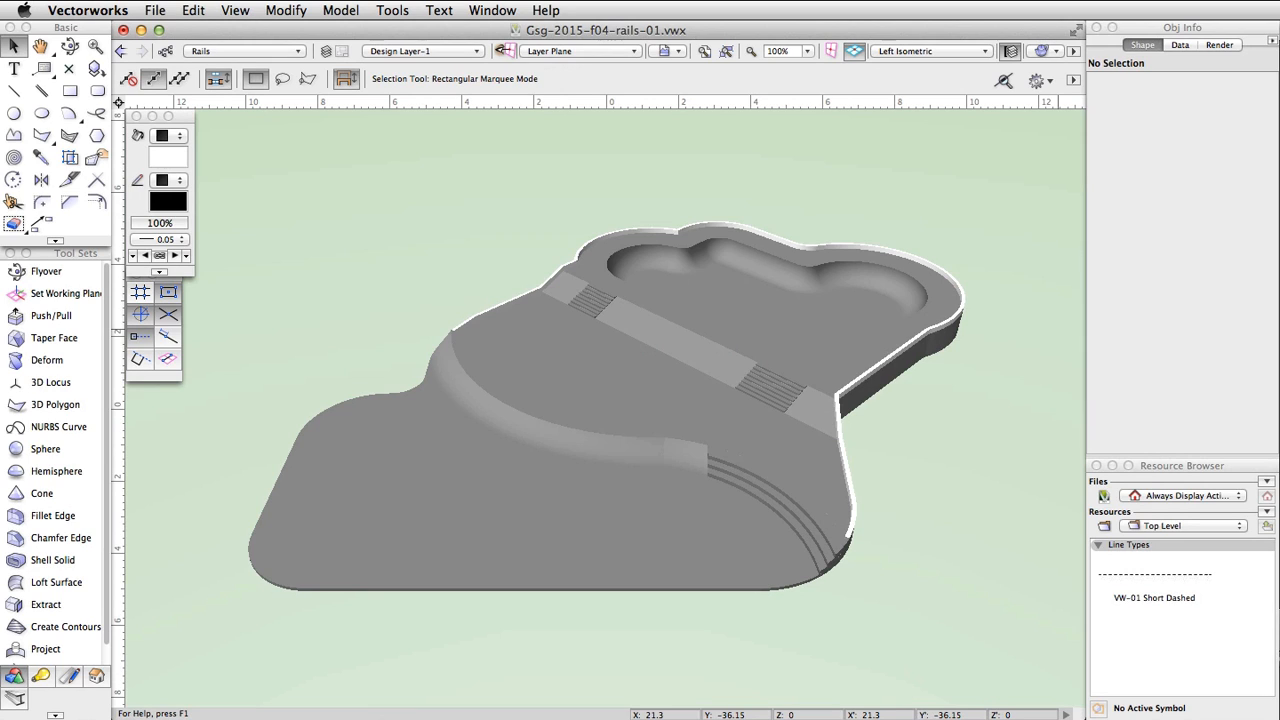
pyautogui.click(580, 51)
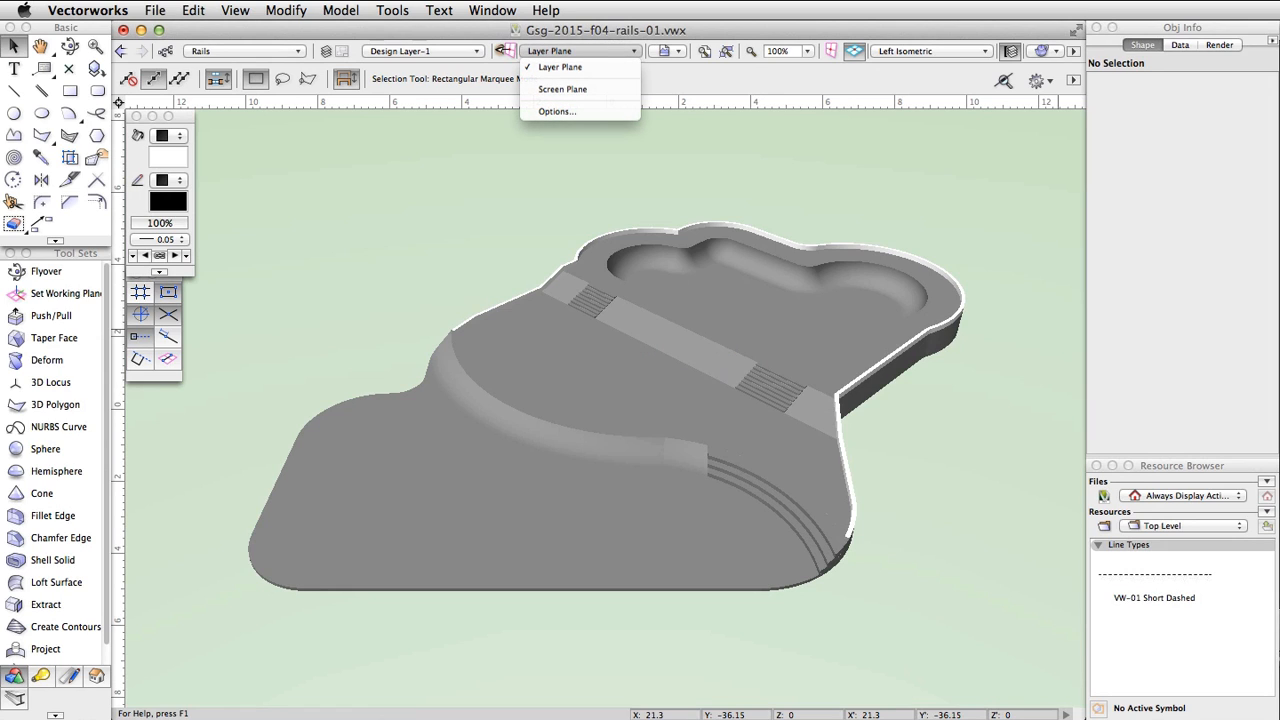
pyautogui.click(392, 10)
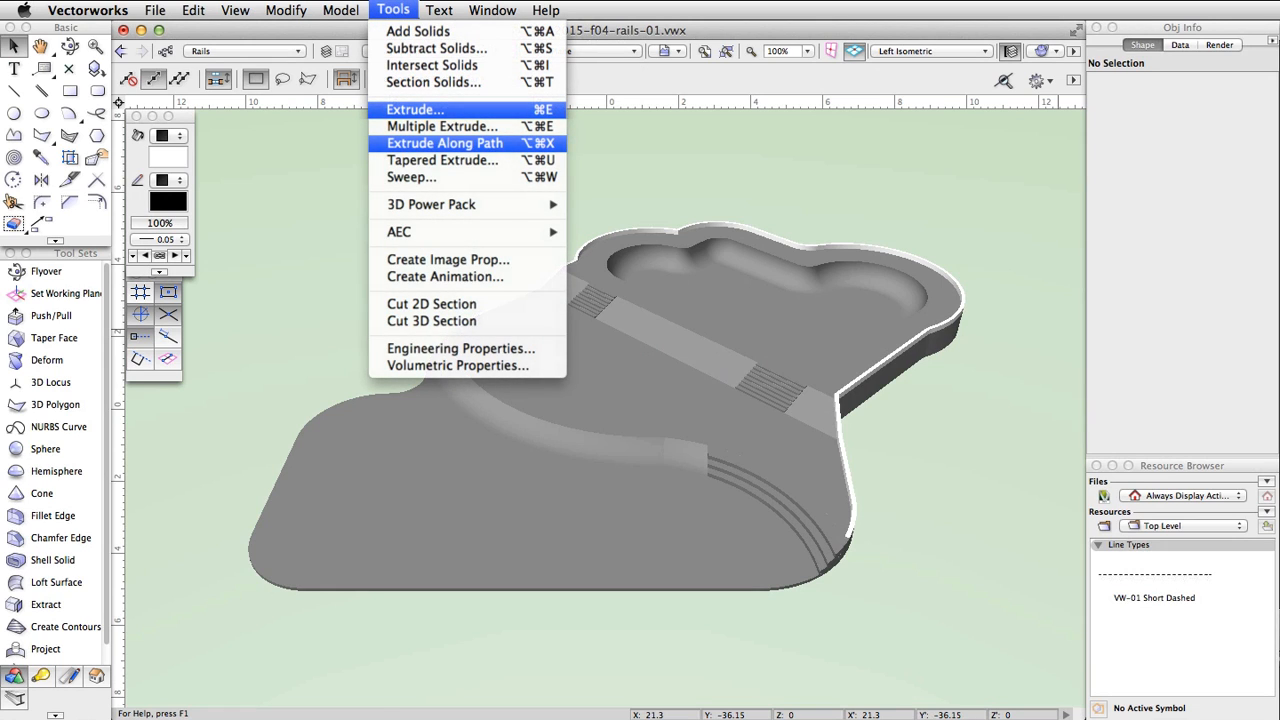
pyautogui.click(415, 109)
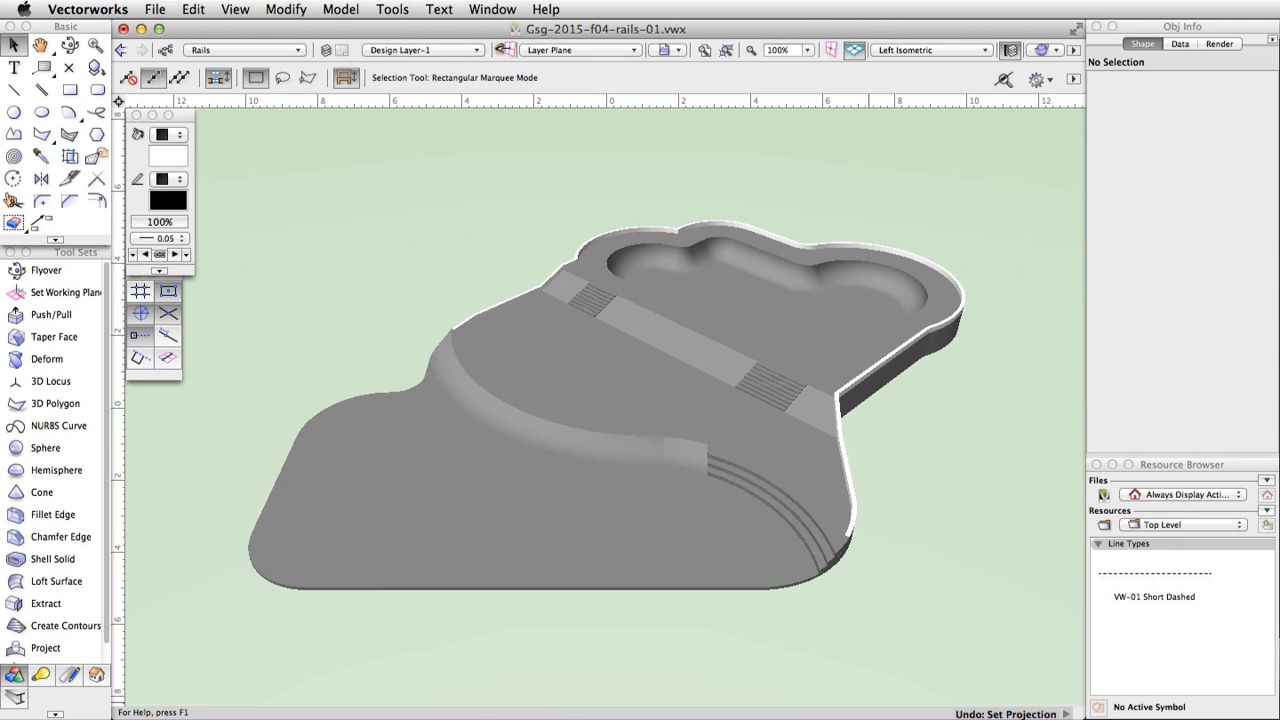
# Set the projection of the 3D view to Orthogonal
pyautogui.click(238, 12)
pyautogui.moveTo(336, 97)
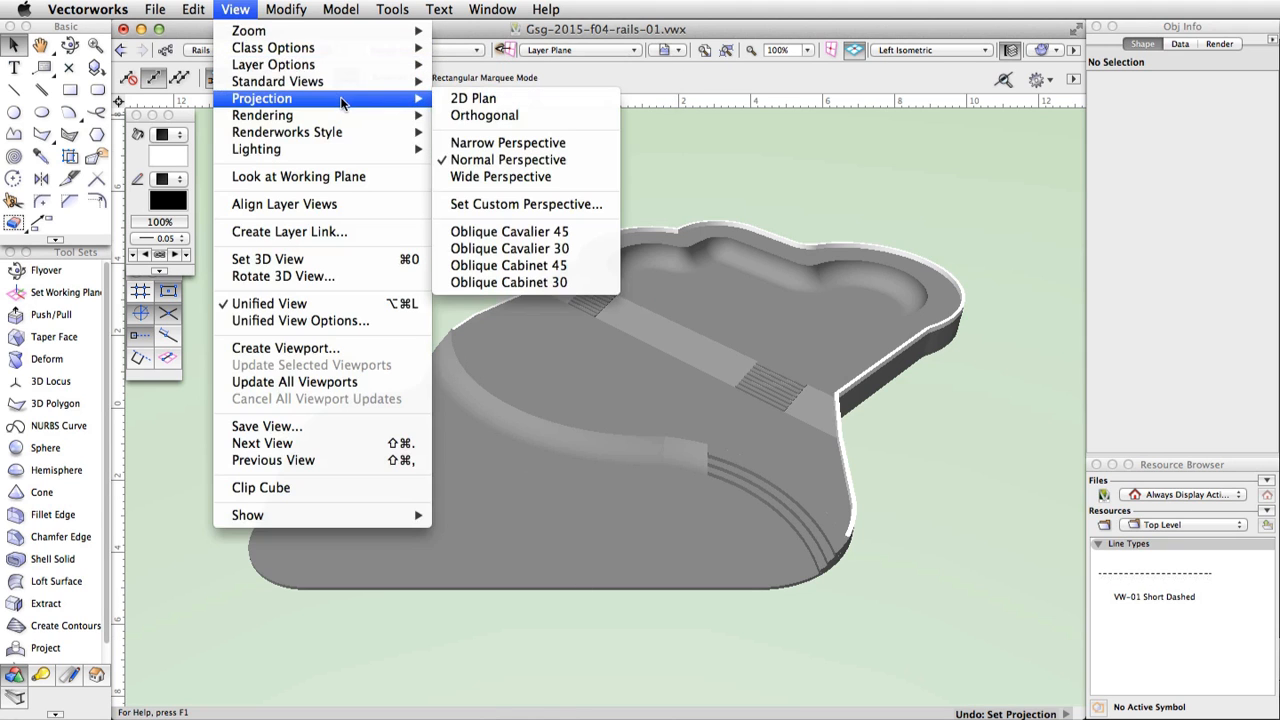
pyautogui.click(559, 117)
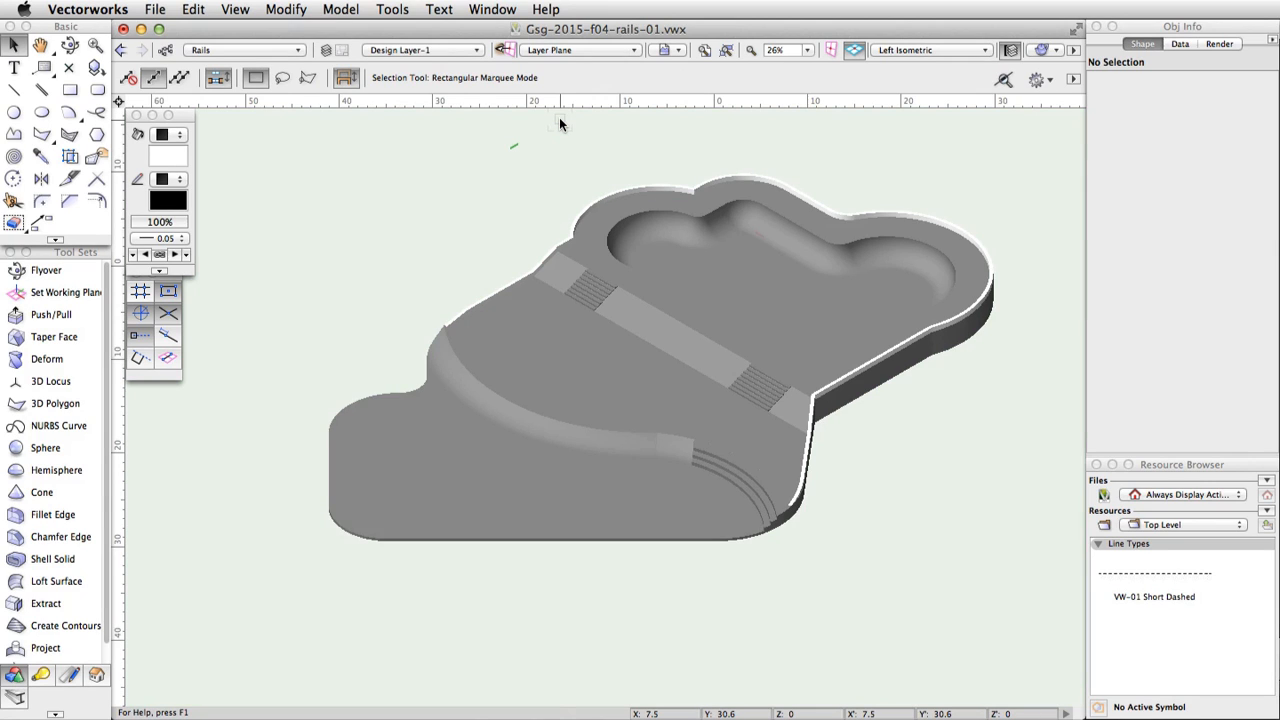
# Make Screen Plane the active plane and switch to the Front view
pyautogui.click(627, 50)
pyautogui.click(624, 87)
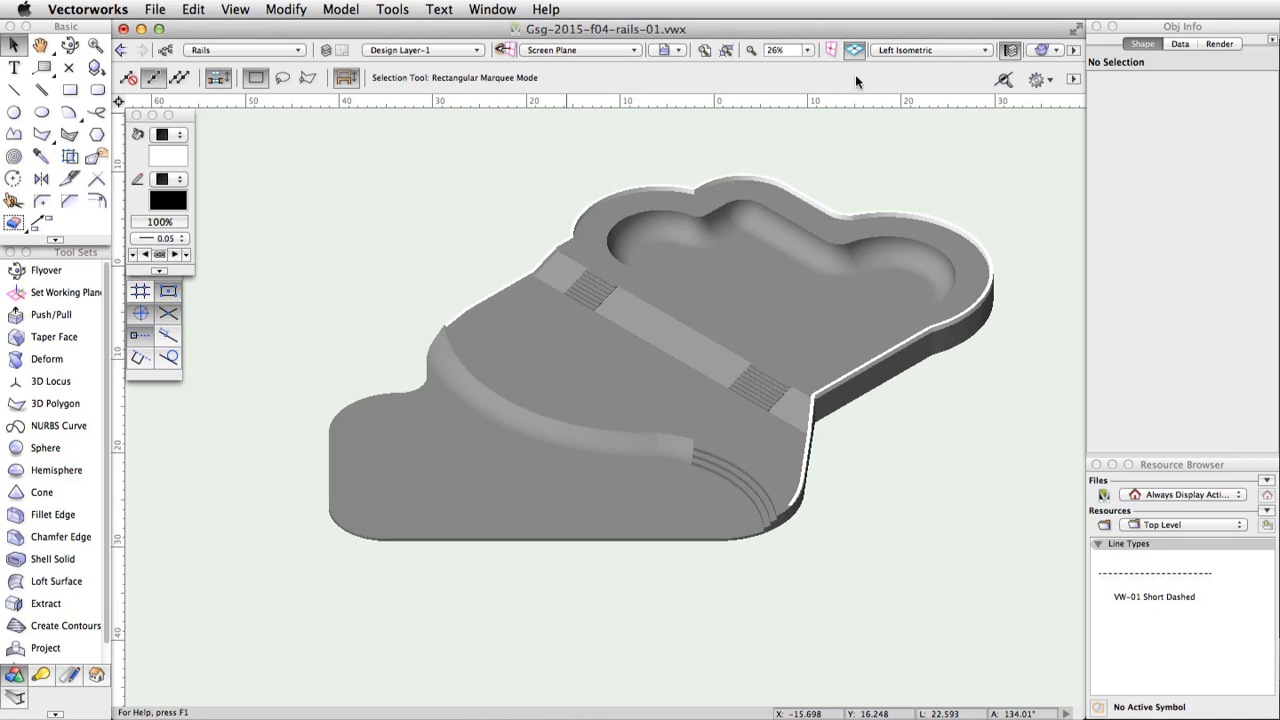
pyautogui.click(984, 50)
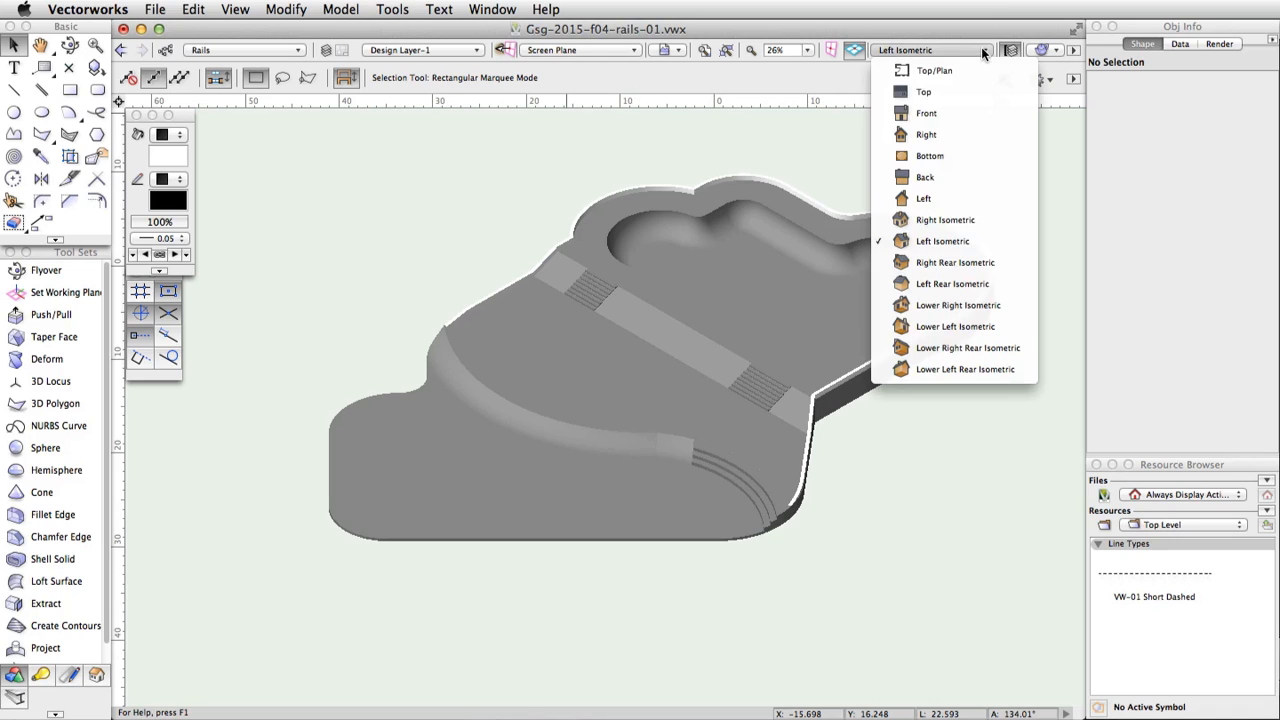
pyautogui.click(985, 112)
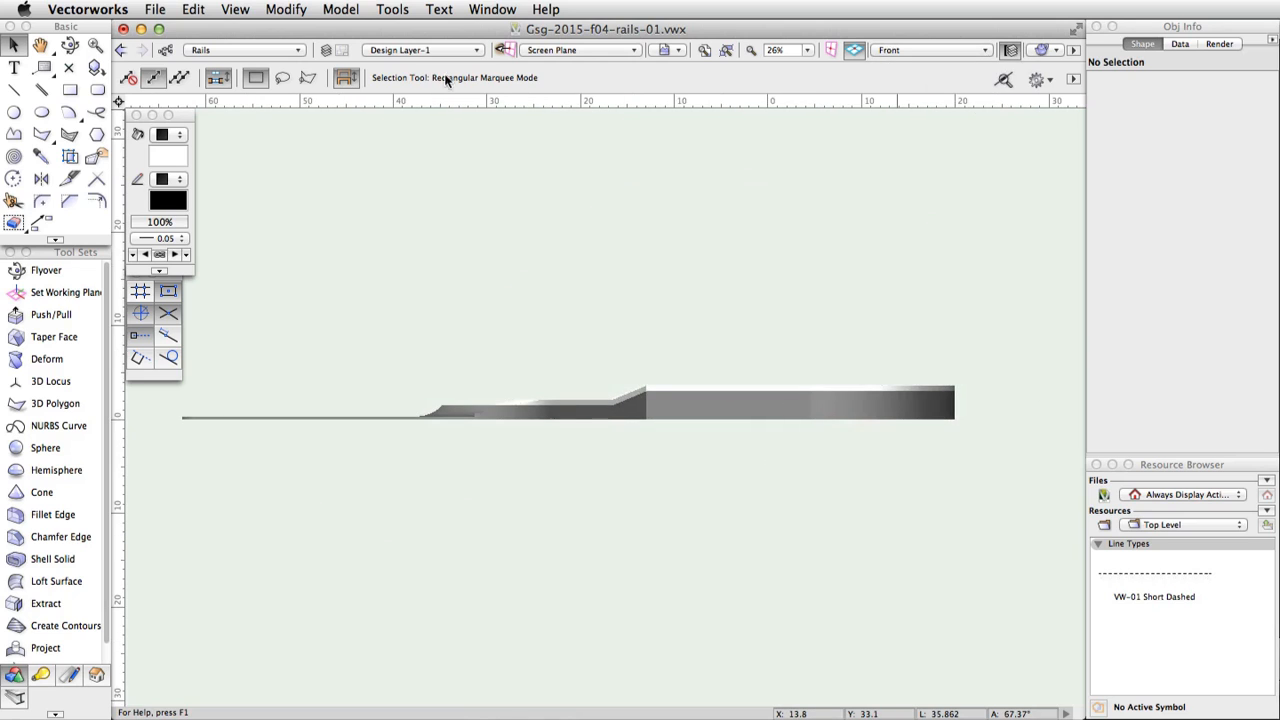
# Hide the Rails class and make None the active class
pyautogui.click(163, 50)
pyautogui.click(333, 230)
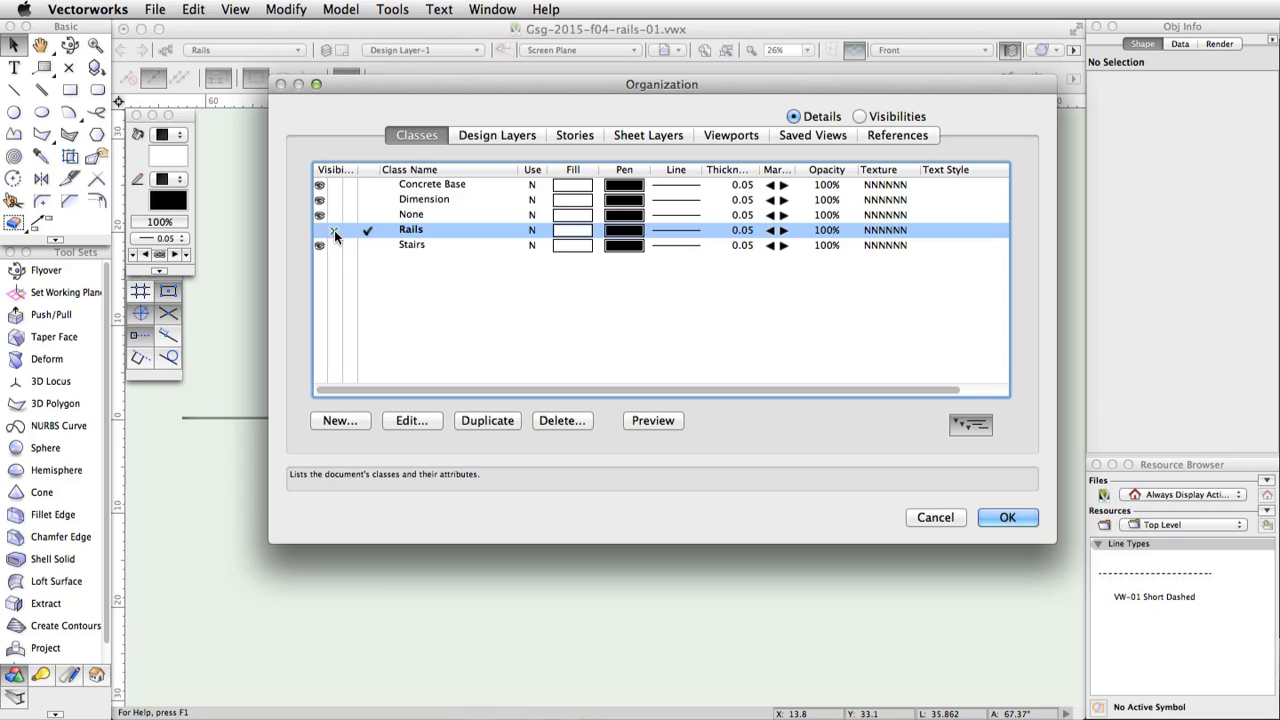
pyautogui.click(367, 215)
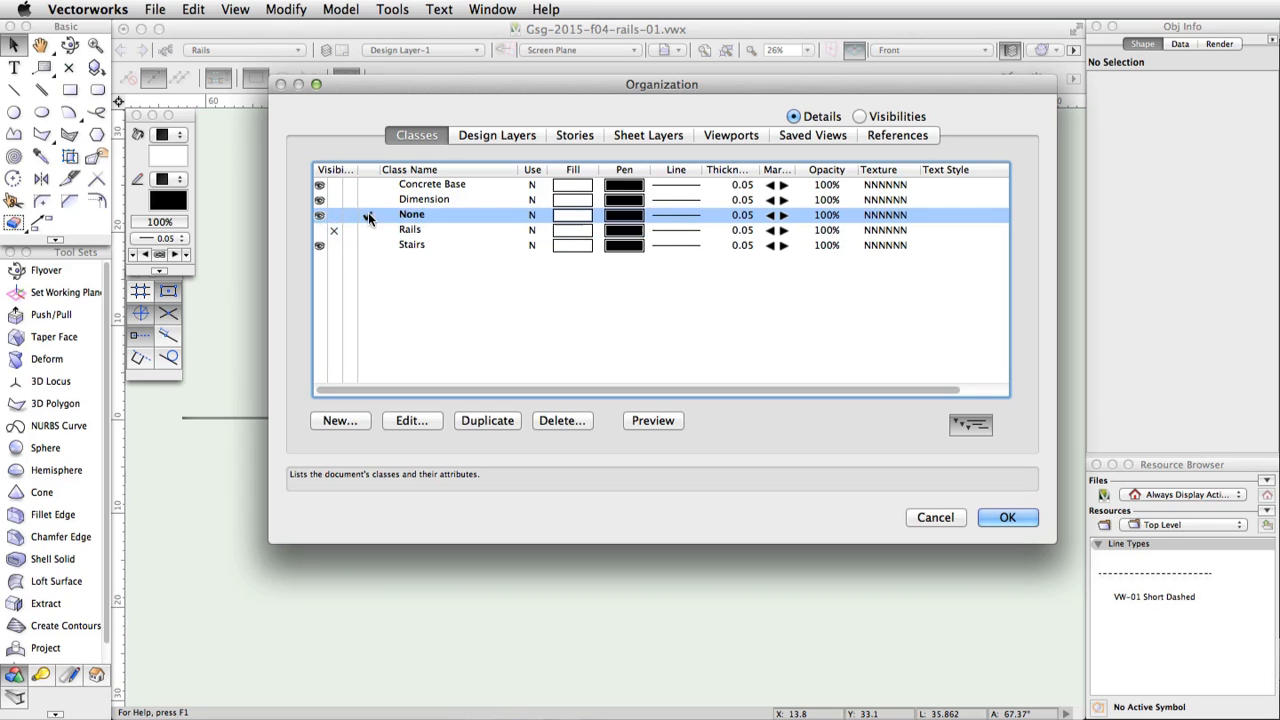
pyautogui.click(1012, 517)
# Draw a line along the stair slope from the upper platform's corner down to the foot of the stairs, in Vertex Mode
pyautogui.scroll(5, 631, 400)
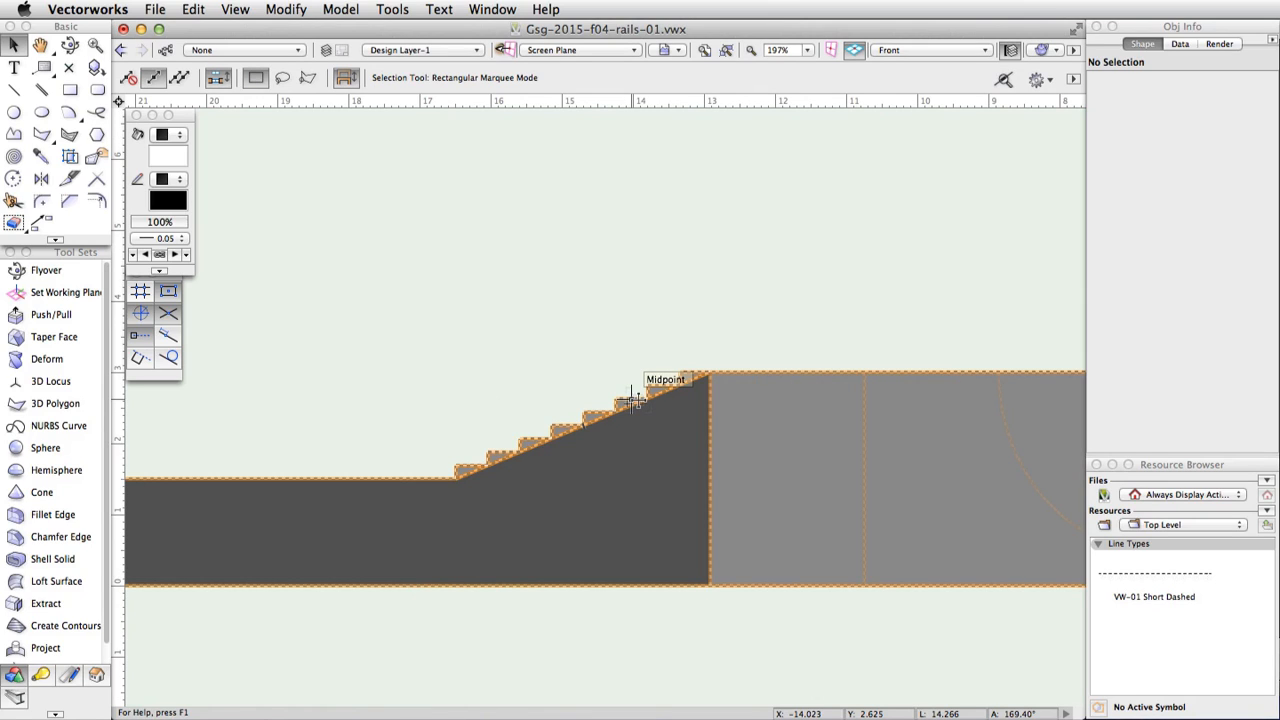
pyautogui.click(16, 90)
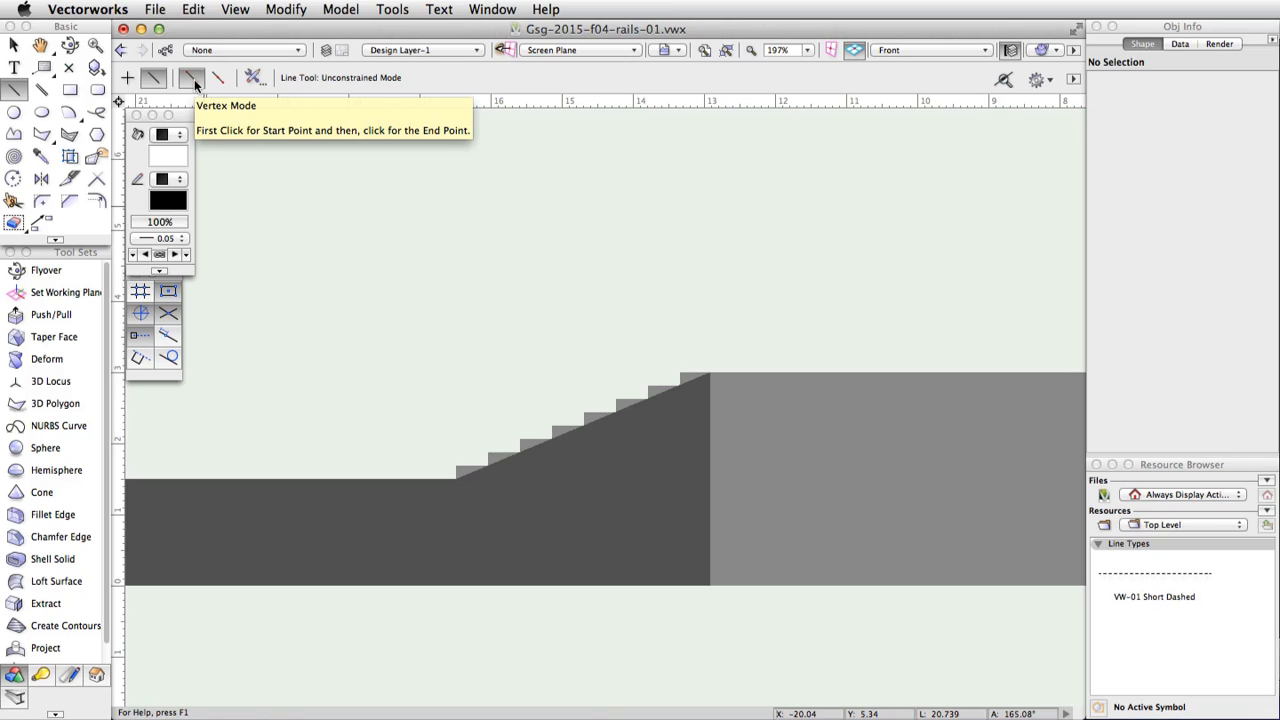
pyautogui.click(709, 374)
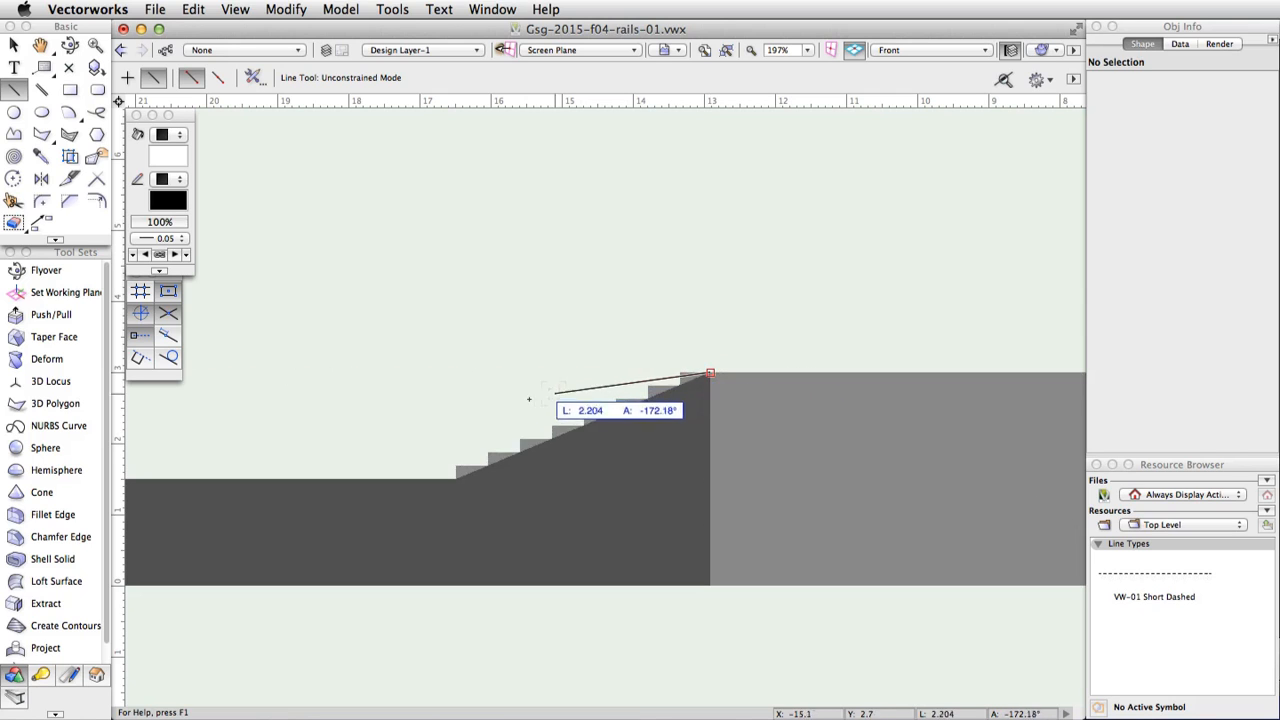
pyautogui.click(456, 478)
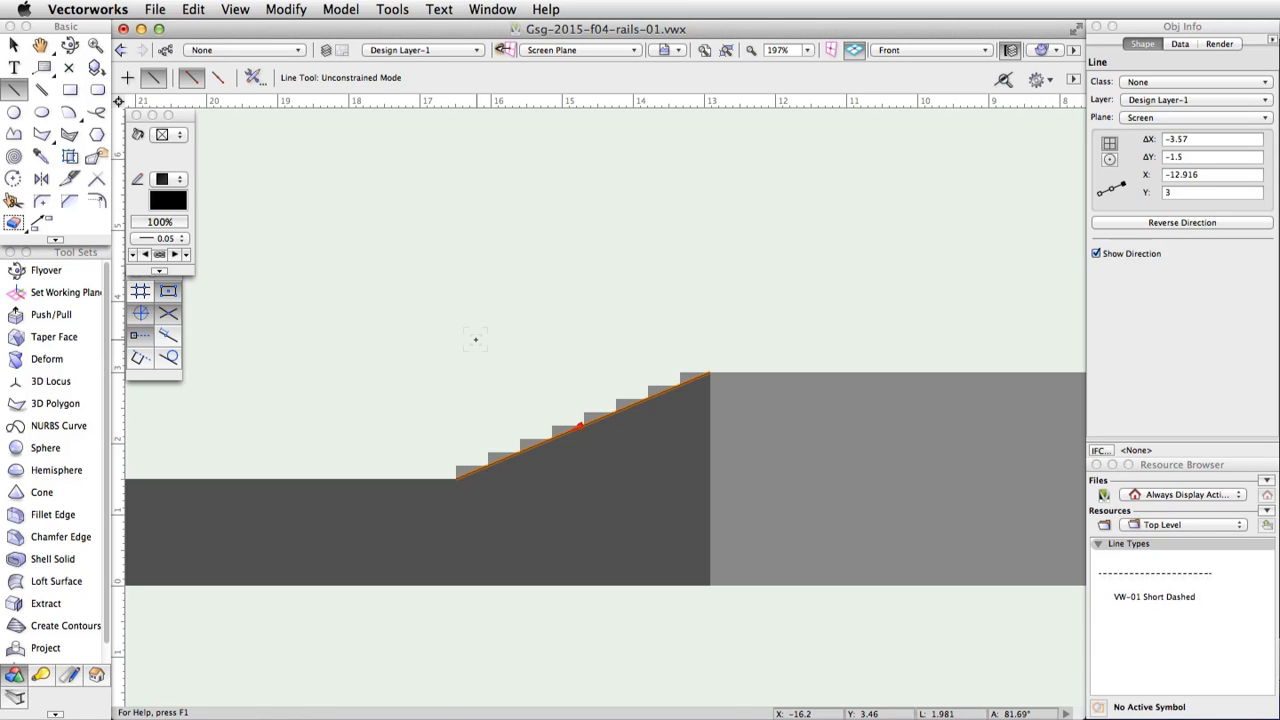
# Raise the slope line by 1 m, giving its start point a Y value of 4
pyautogui.click(1208, 193)
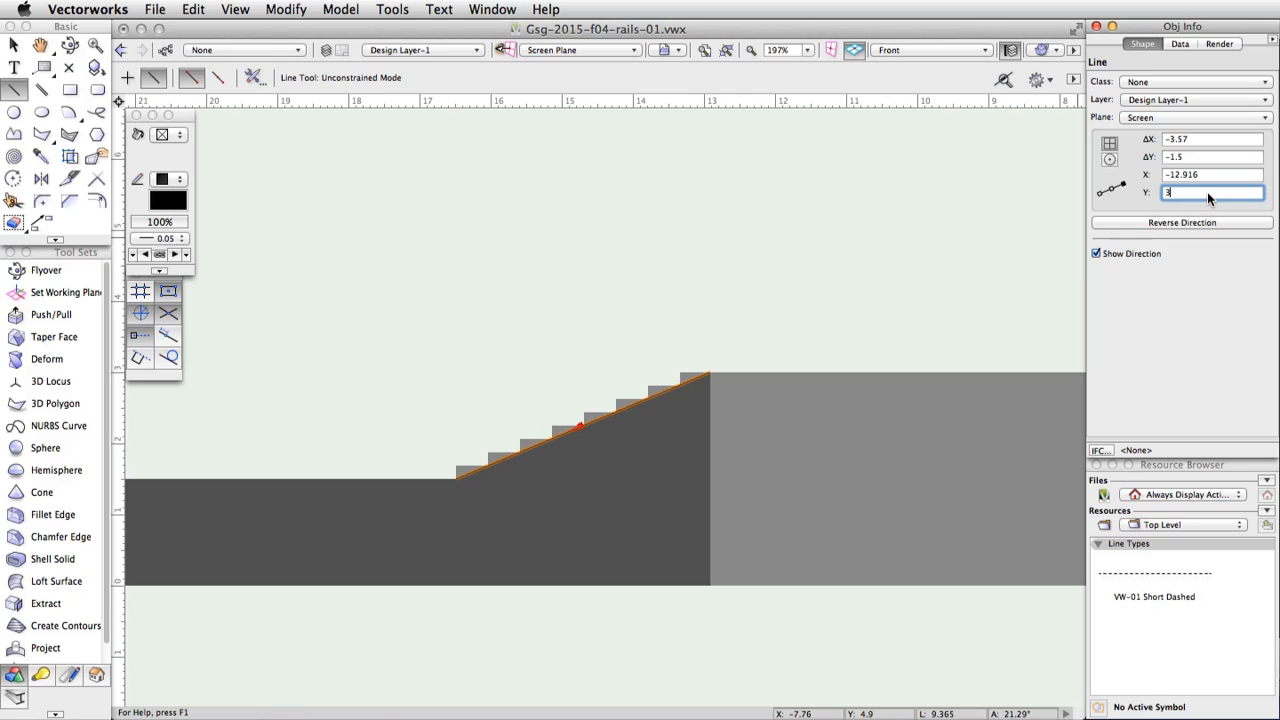
pyautogui.write('+1')
pyautogui.press('Return')
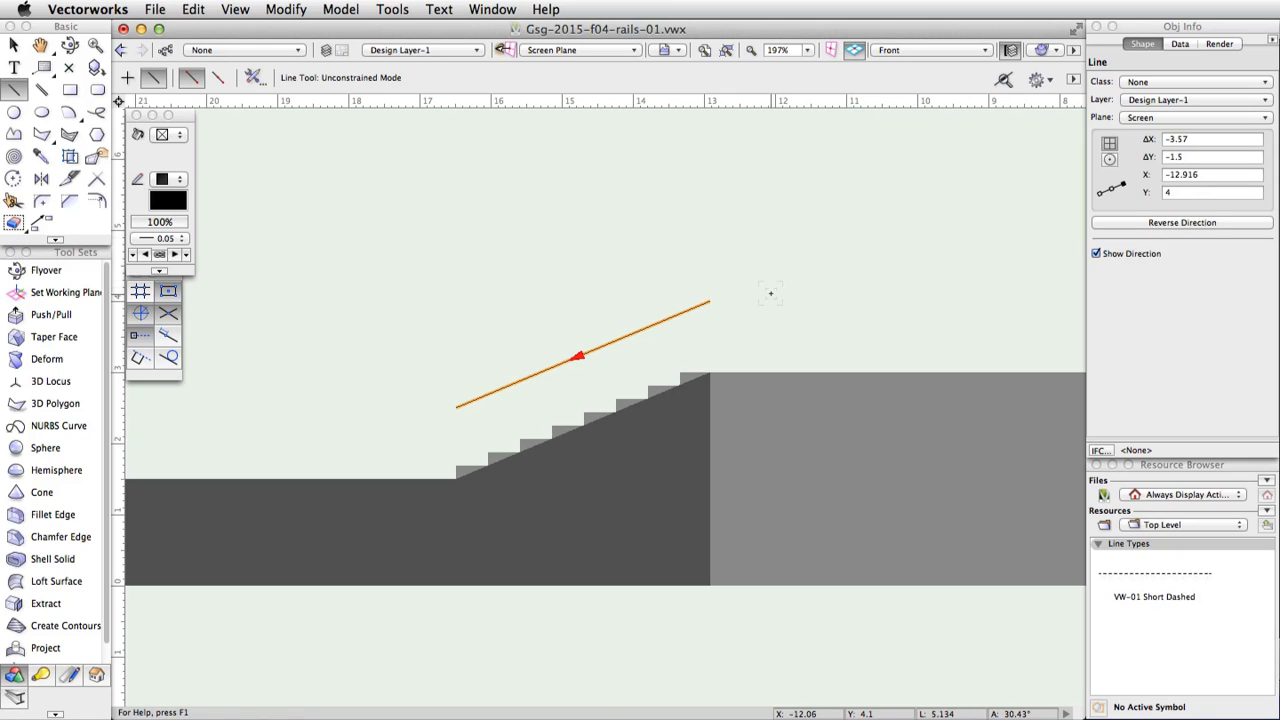
# Draw a horizontal 1.25 m line over the upper platform, starting at the slope line's upper end
pyautogui.click(709, 301)
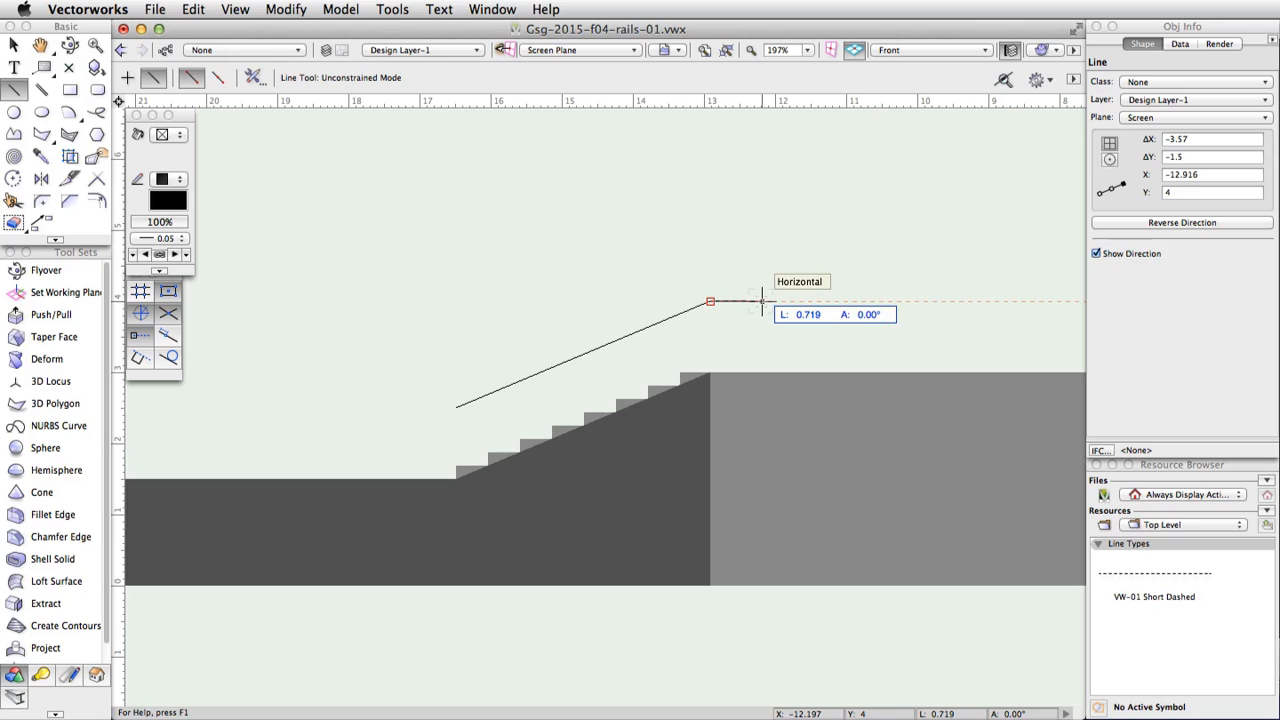
pyautogui.press('Tab')
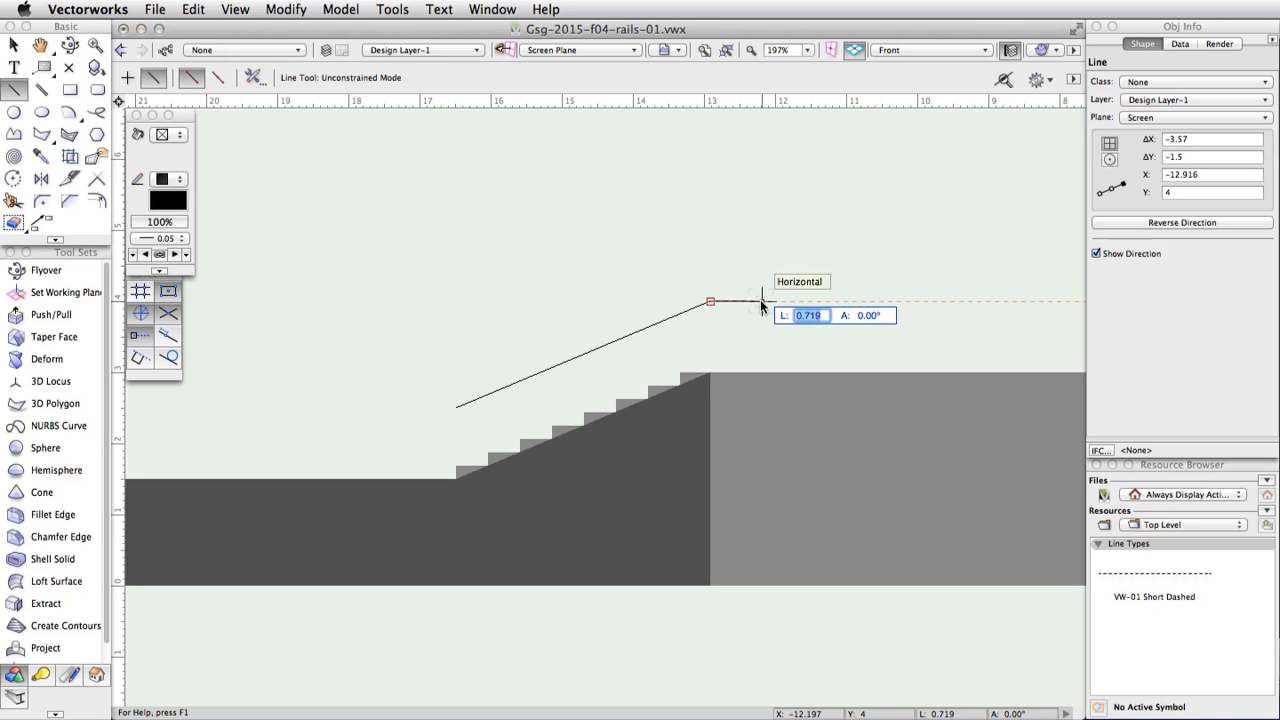
pyautogui.write('1.25')
pyautogui.press('Return')
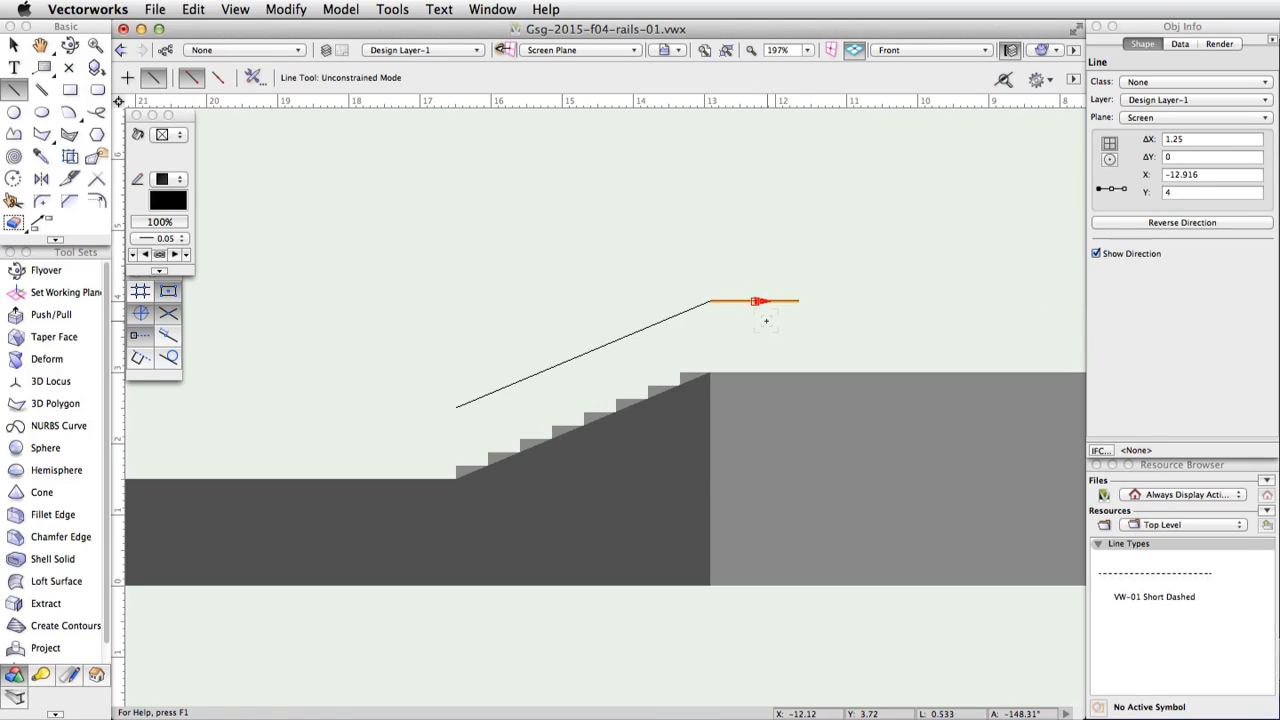
# Select the slope line together with the horizontal line and compose them into one polygon
pyautogui.press('x')
pyautogui.keyDown('shift'); pyautogui.click(676, 315); pyautogui.keyUp('shift')
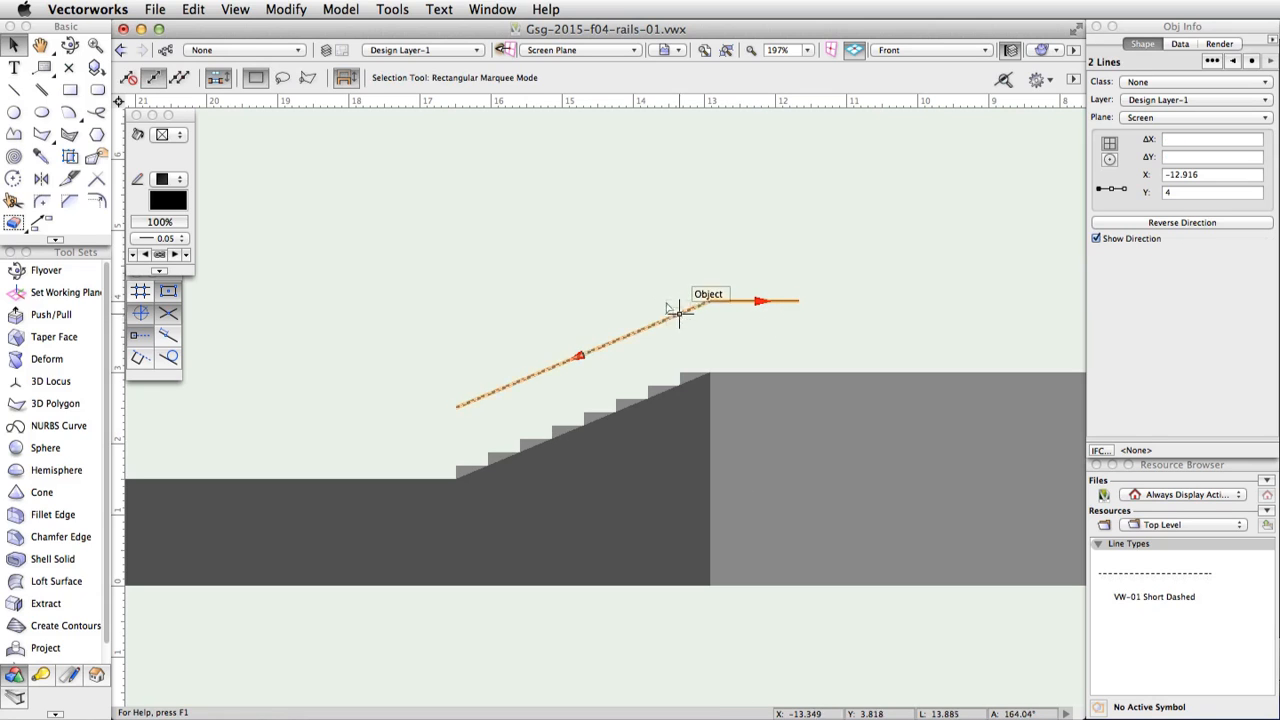
pyautogui.click(283, 9)
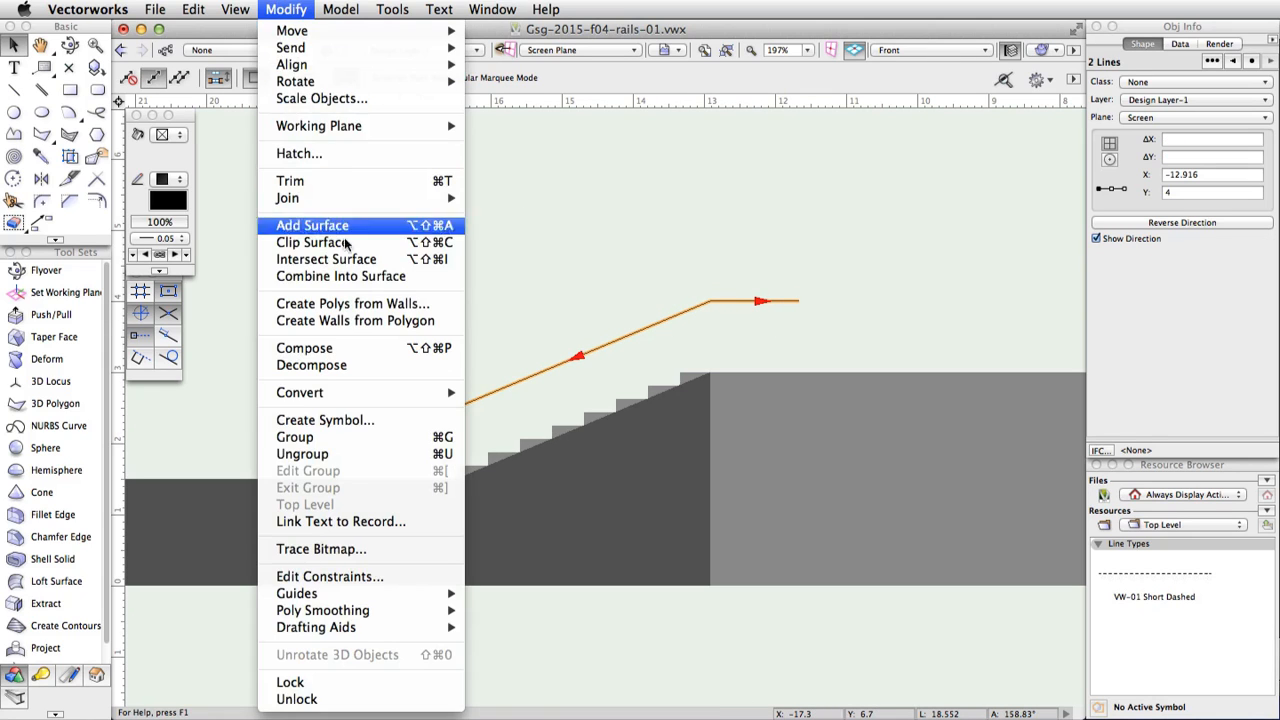
pyautogui.click(358, 347)
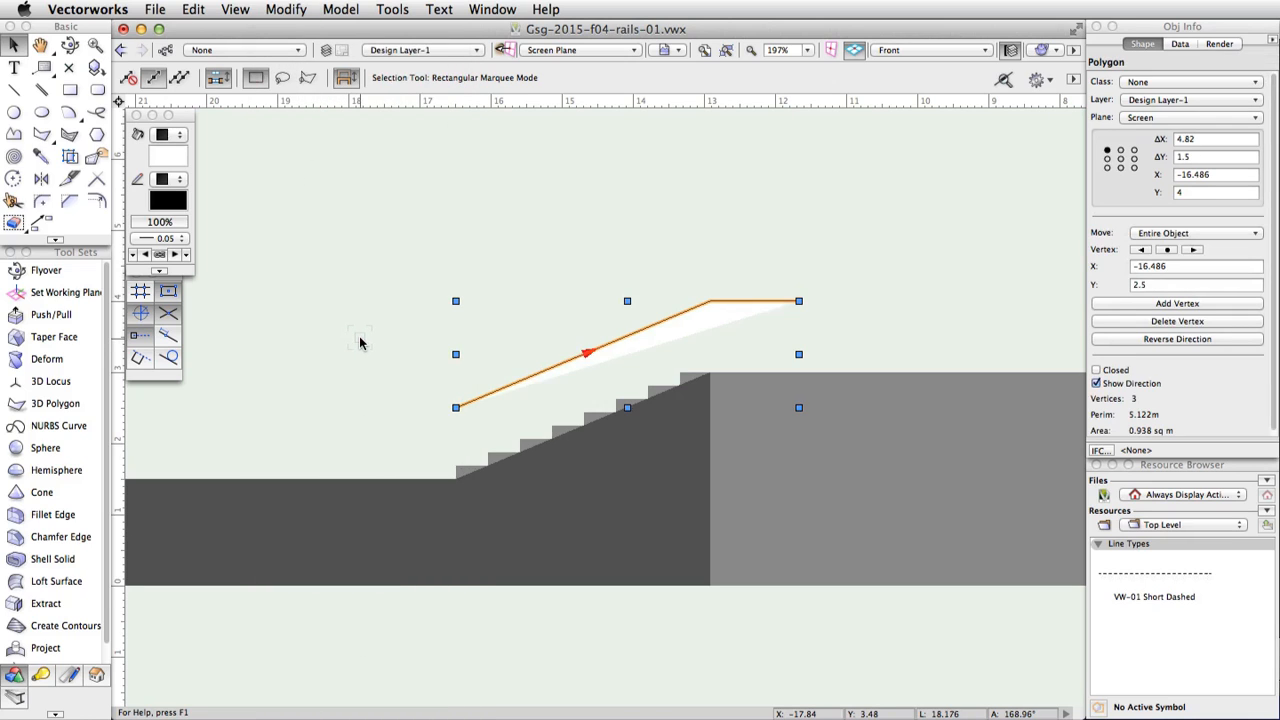
# Create a 0.1 by 0.1 m rectangle by dialog and place it just below the polygon's horizontal end
pyautogui.doubleClick(66, 91)
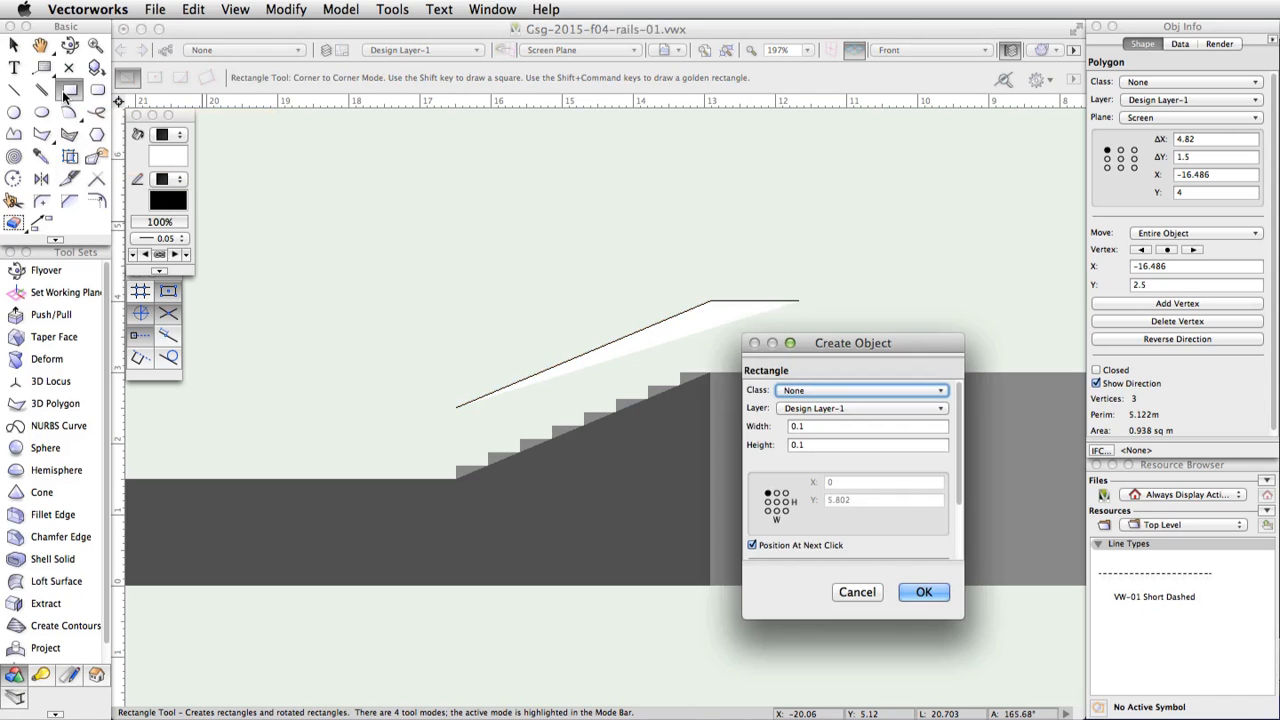
pyautogui.moveTo(865, 343); pyautogui.dragTo(644, 201)
pyautogui.doubleClick(680, 284)
pyautogui.doubleClick(600, 302)
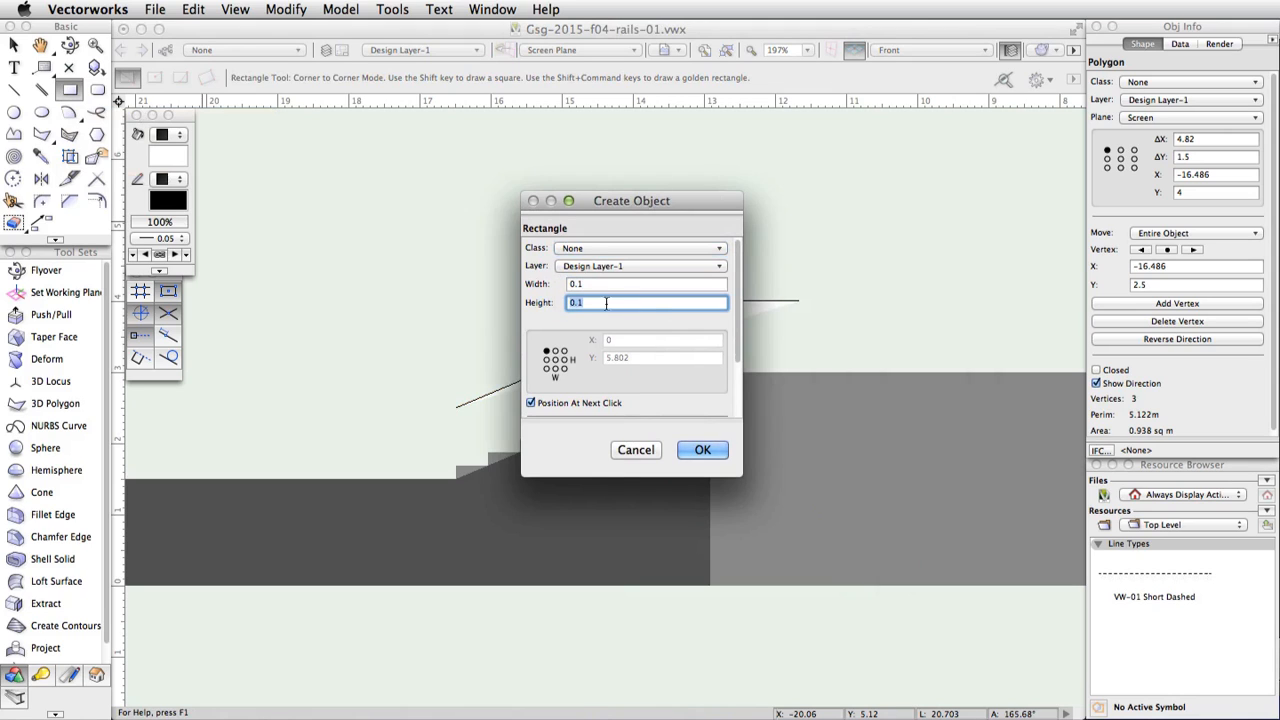
pyautogui.click(703, 449)
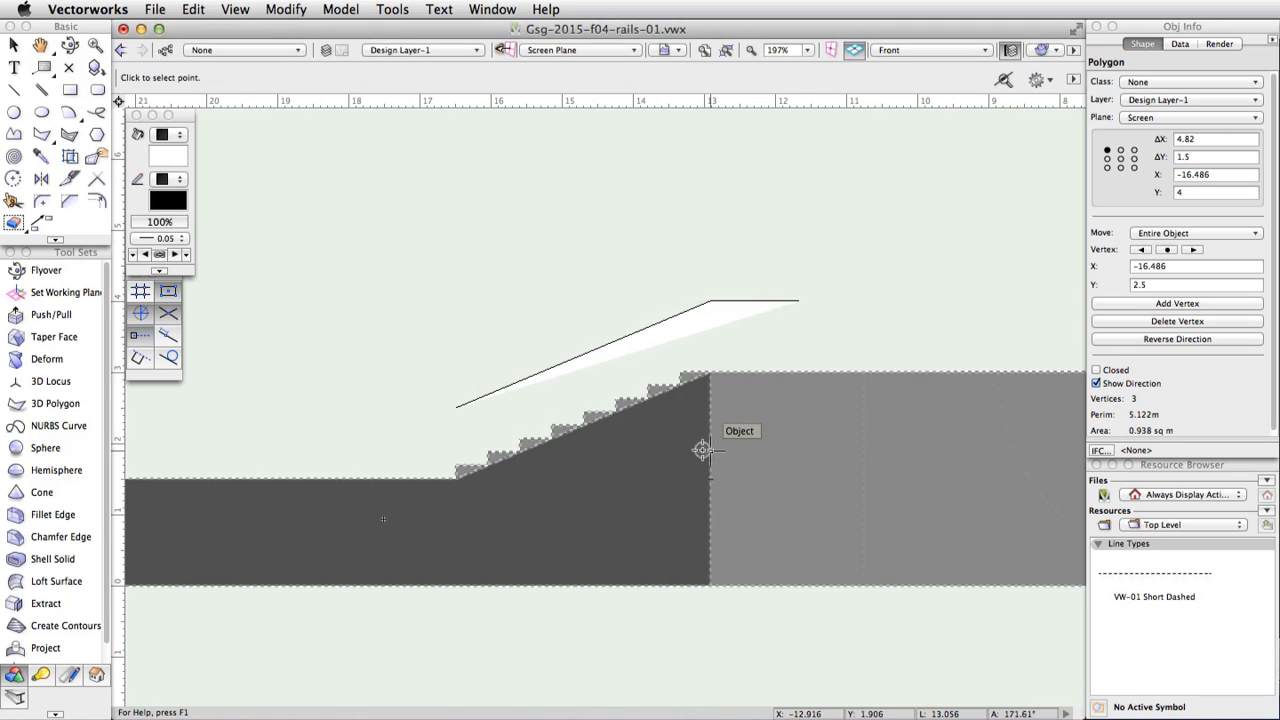
pyautogui.click(783, 329)
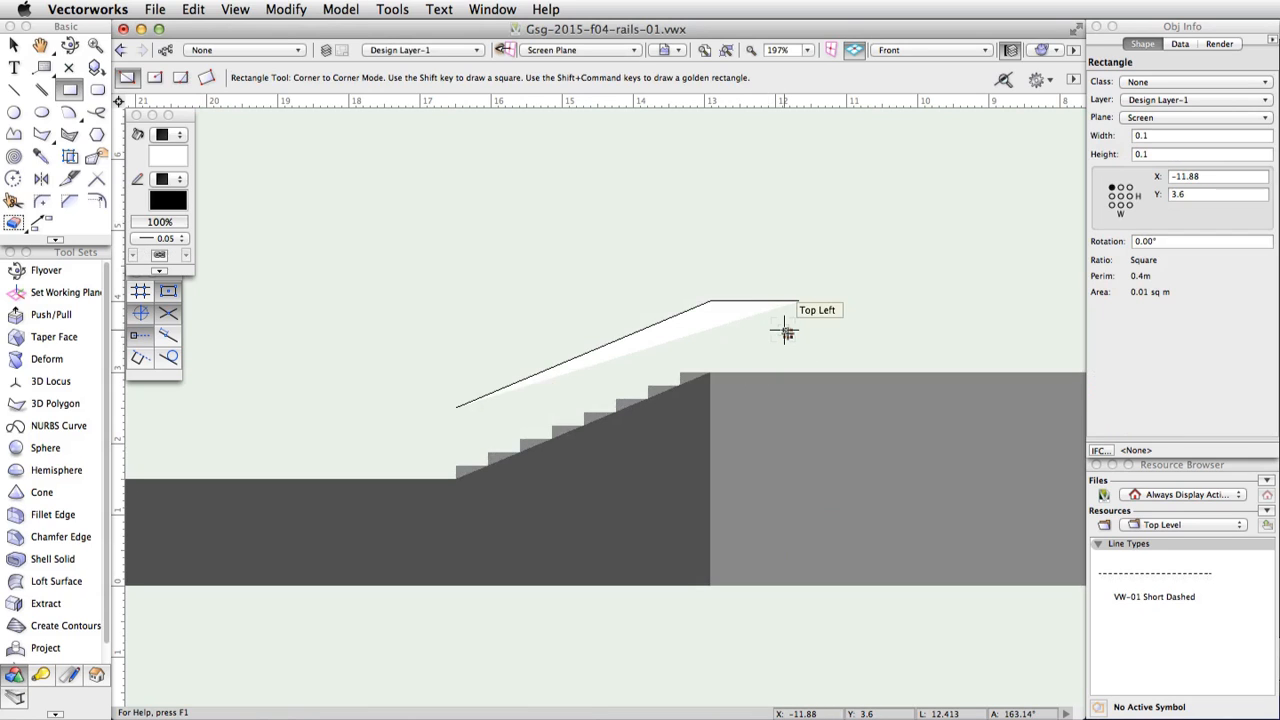
# Extrude the small square along the bent polygon with Extrude Along Path, choosing the polygon as the path object
pyautogui.press('x')
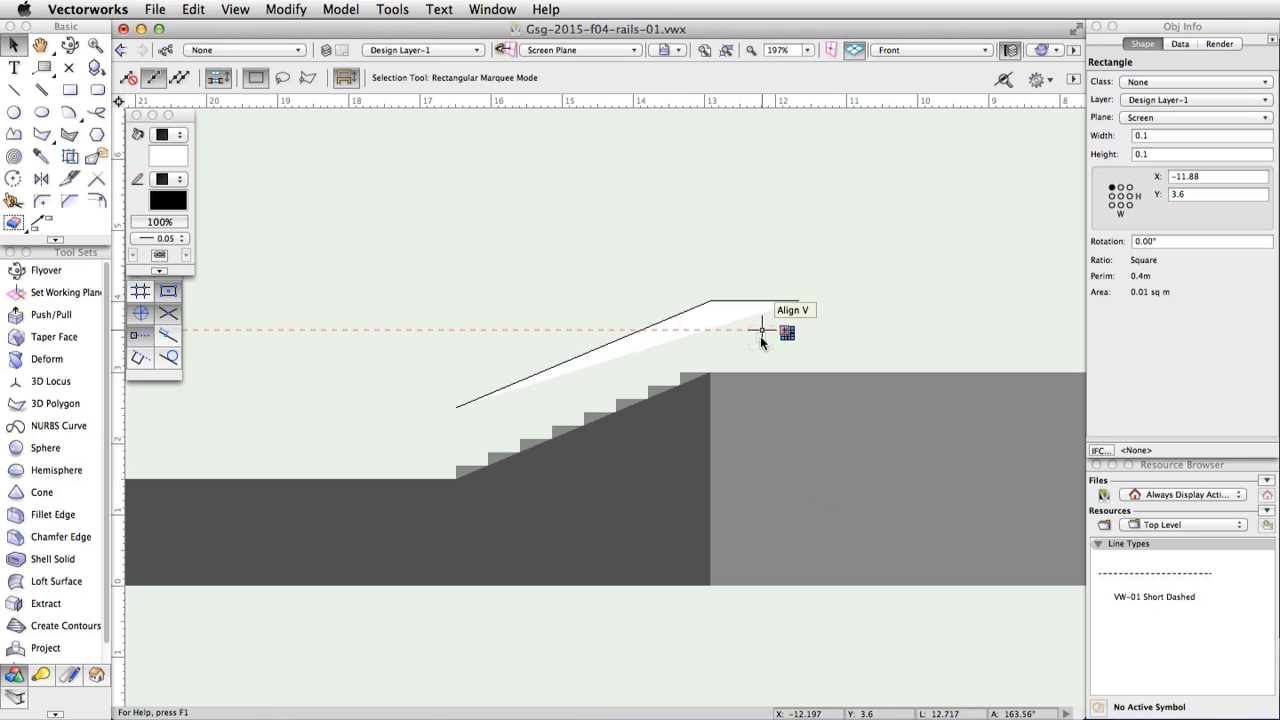
pyautogui.click(760, 336)
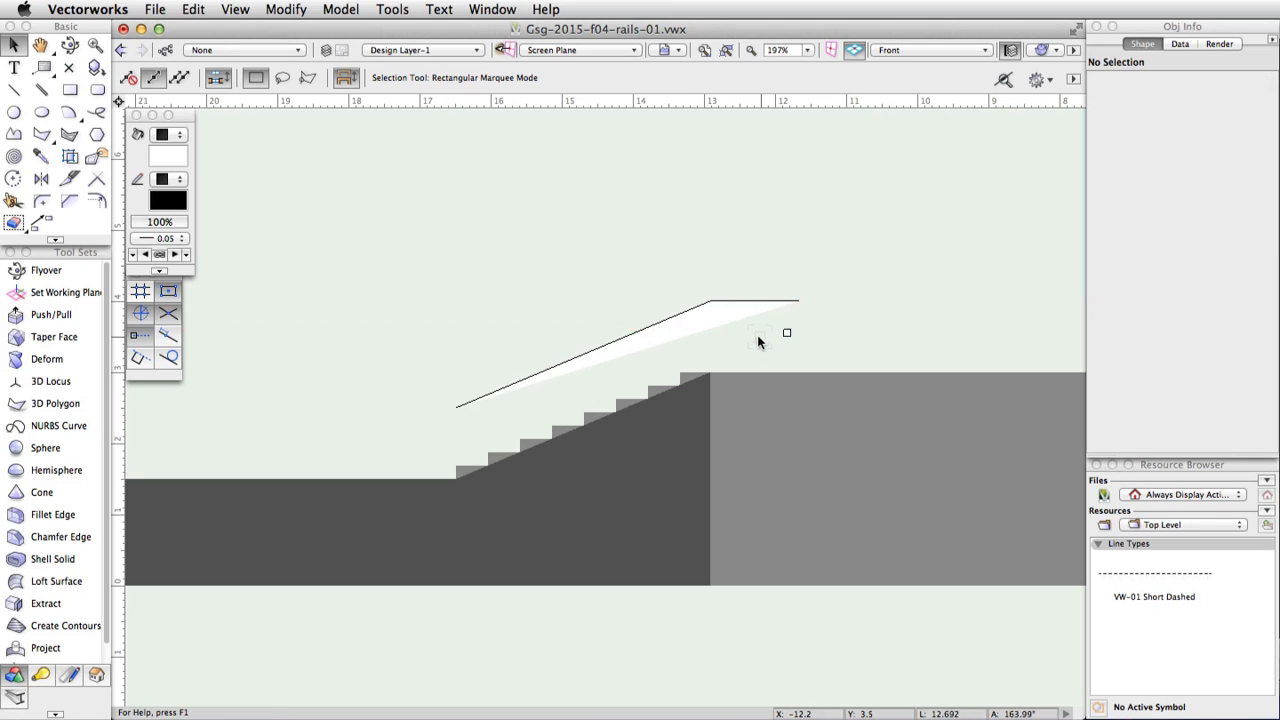
pyautogui.click(693, 309)
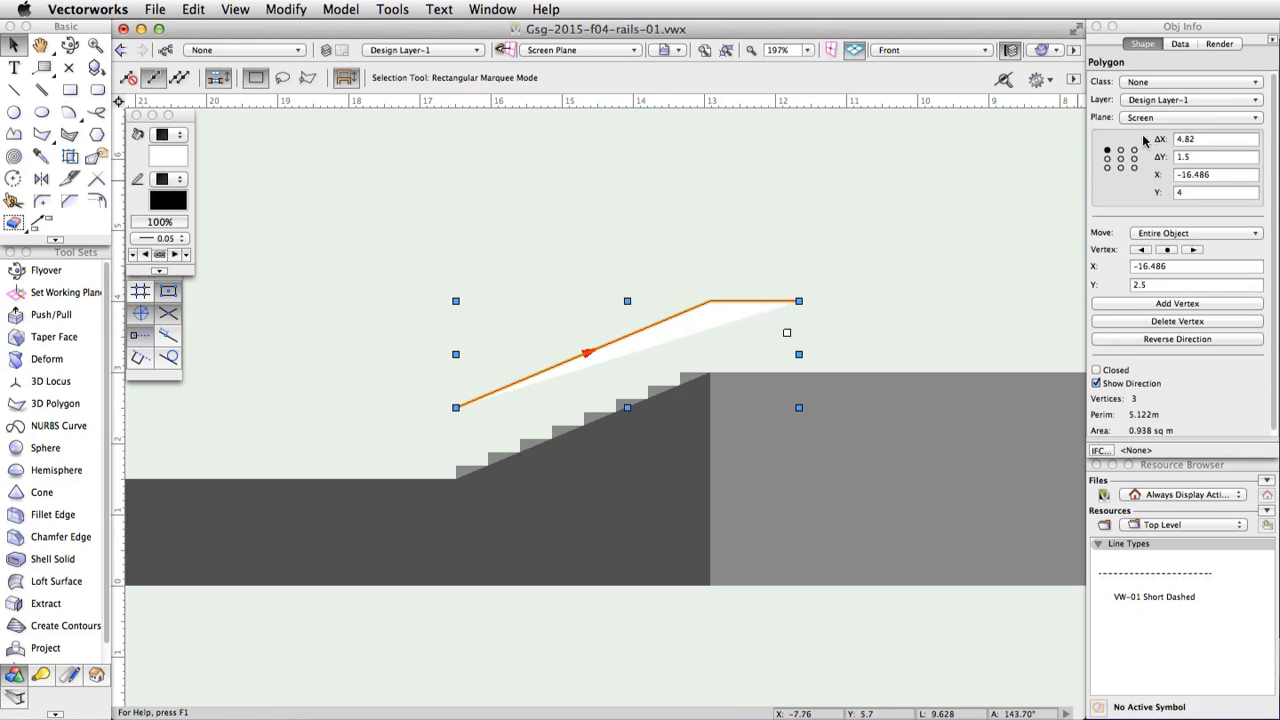
pyautogui.click(1171, 118)
pyautogui.click(1168, 146)
pyautogui.keyDown('shift'); pyautogui.click(788, 336); pyautogui.keyUp('shift')
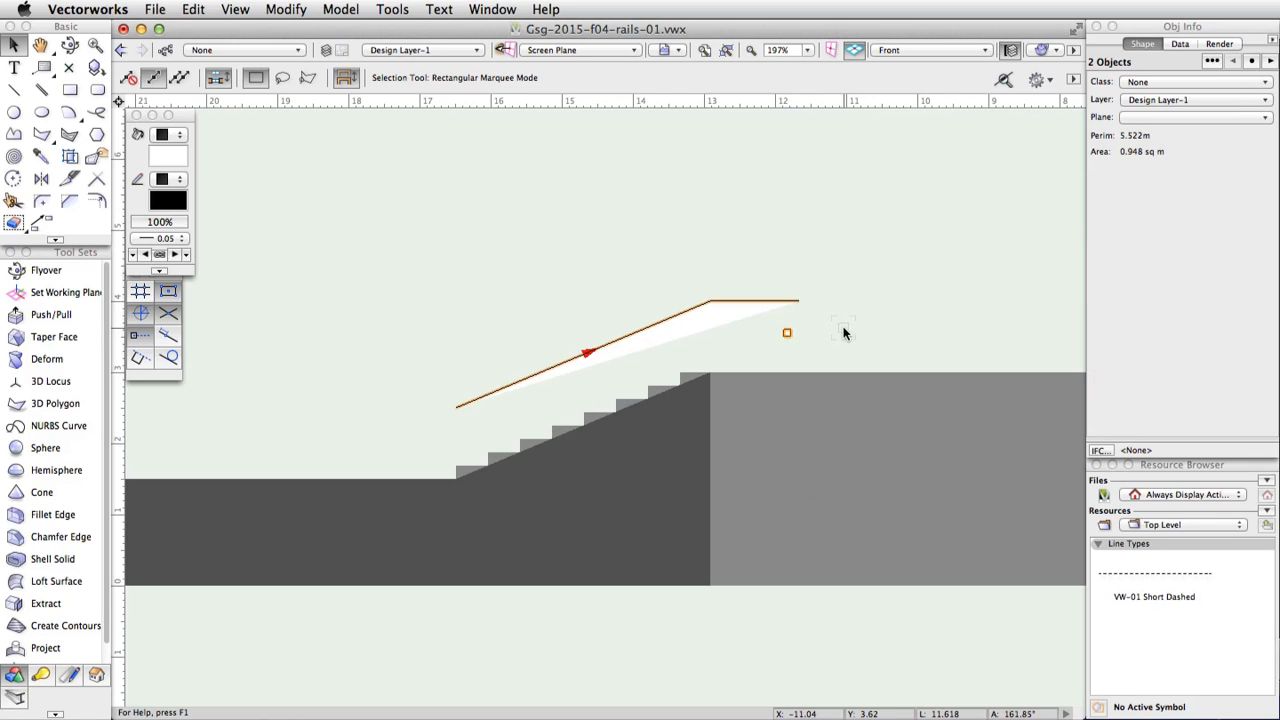
pyautogui.click(350, 12)
pyautogui.click(455, 145)
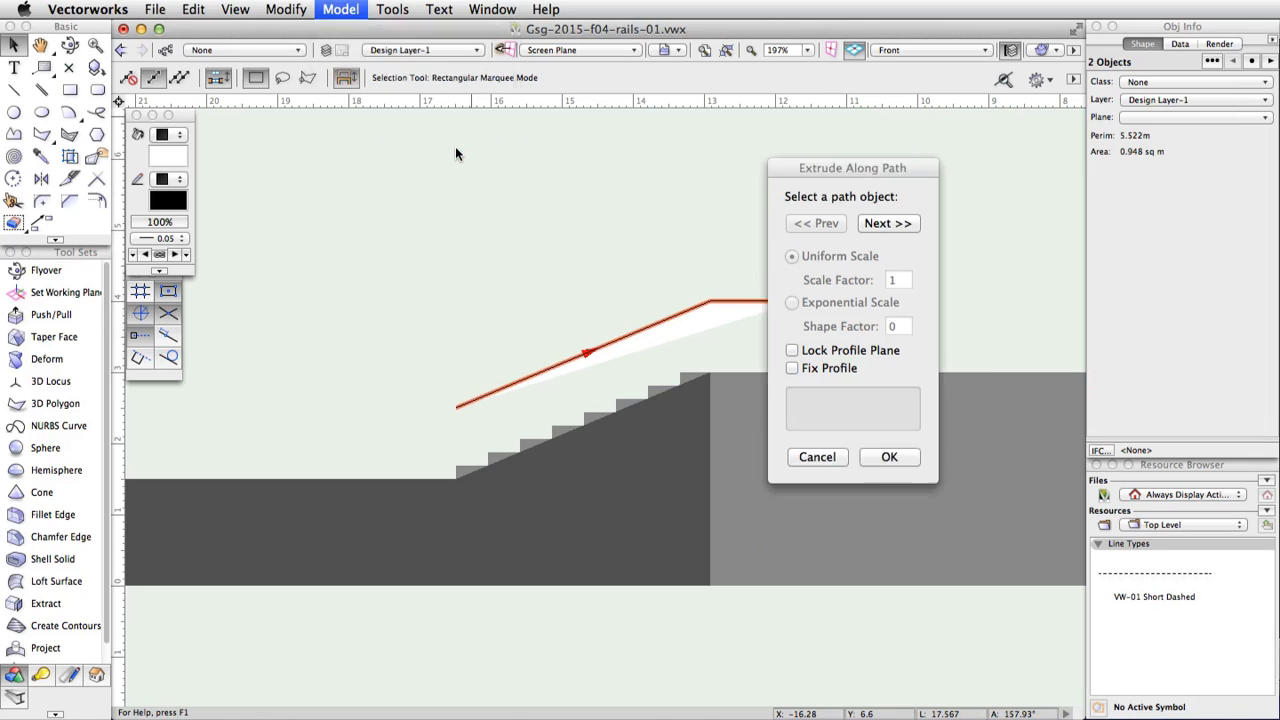
pyautogui.click(866, 227)
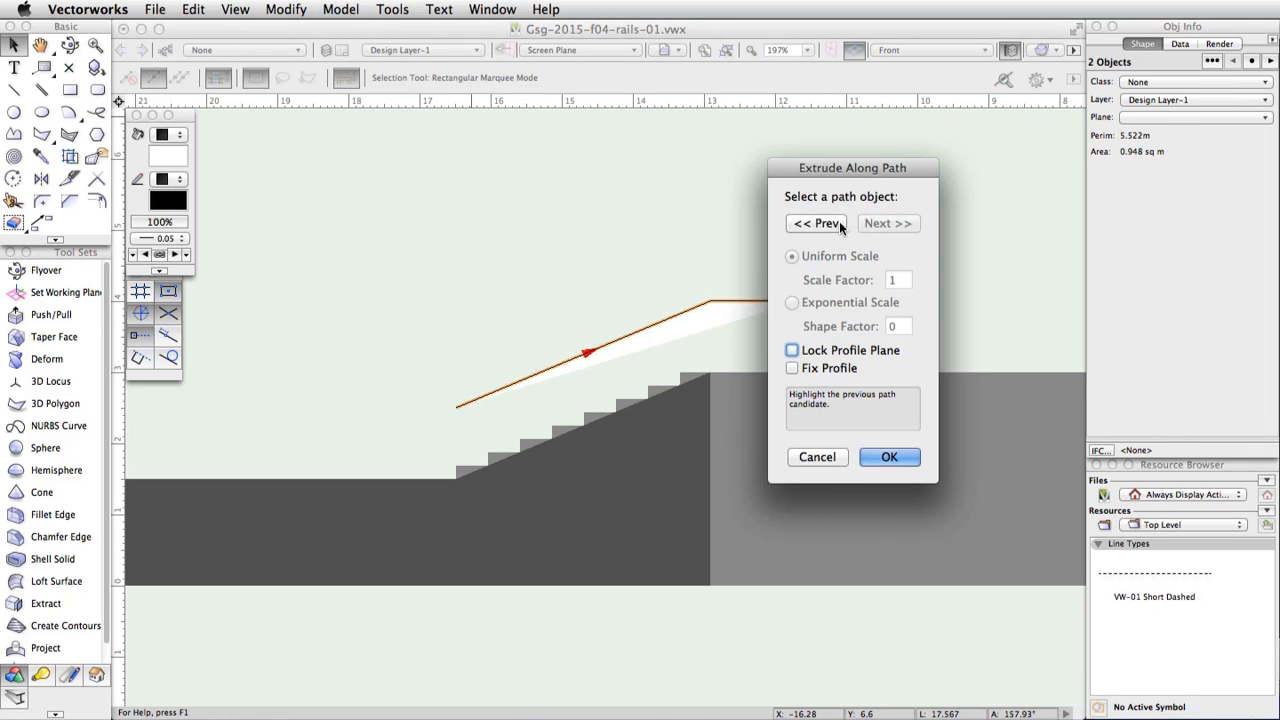
pyautogui.click(831, 226)
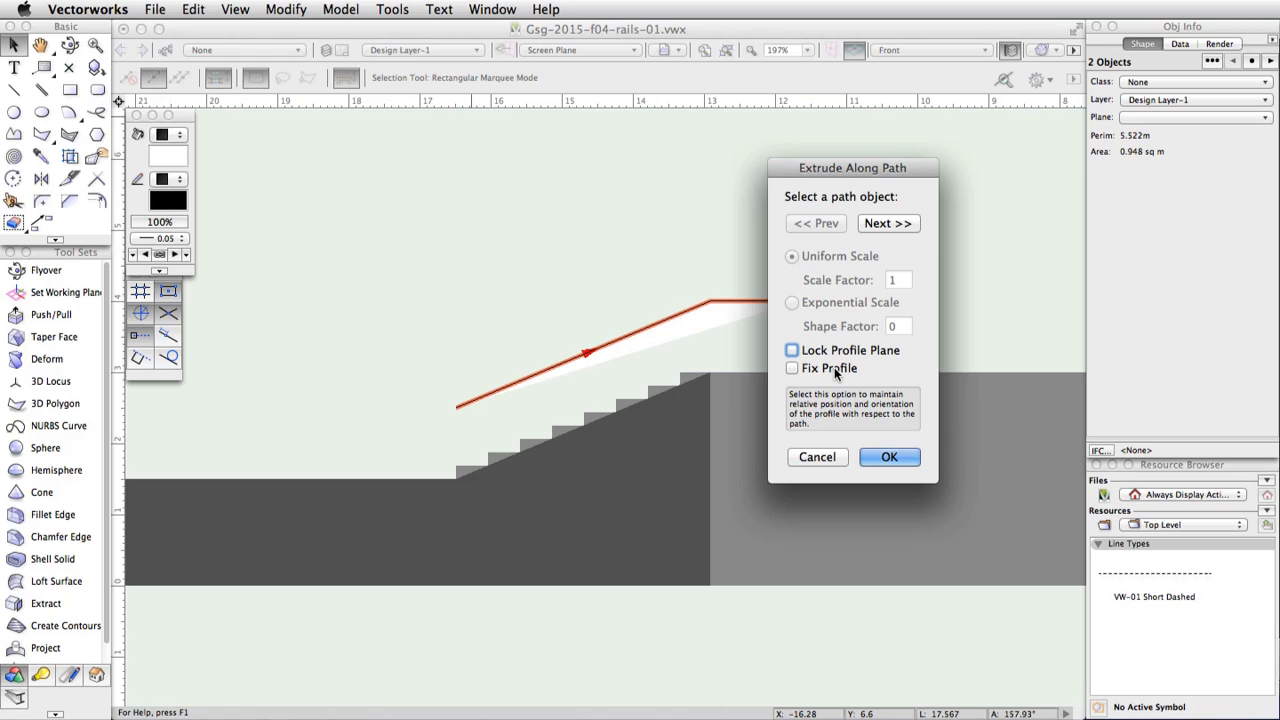
pyautogui.click(894, 457)
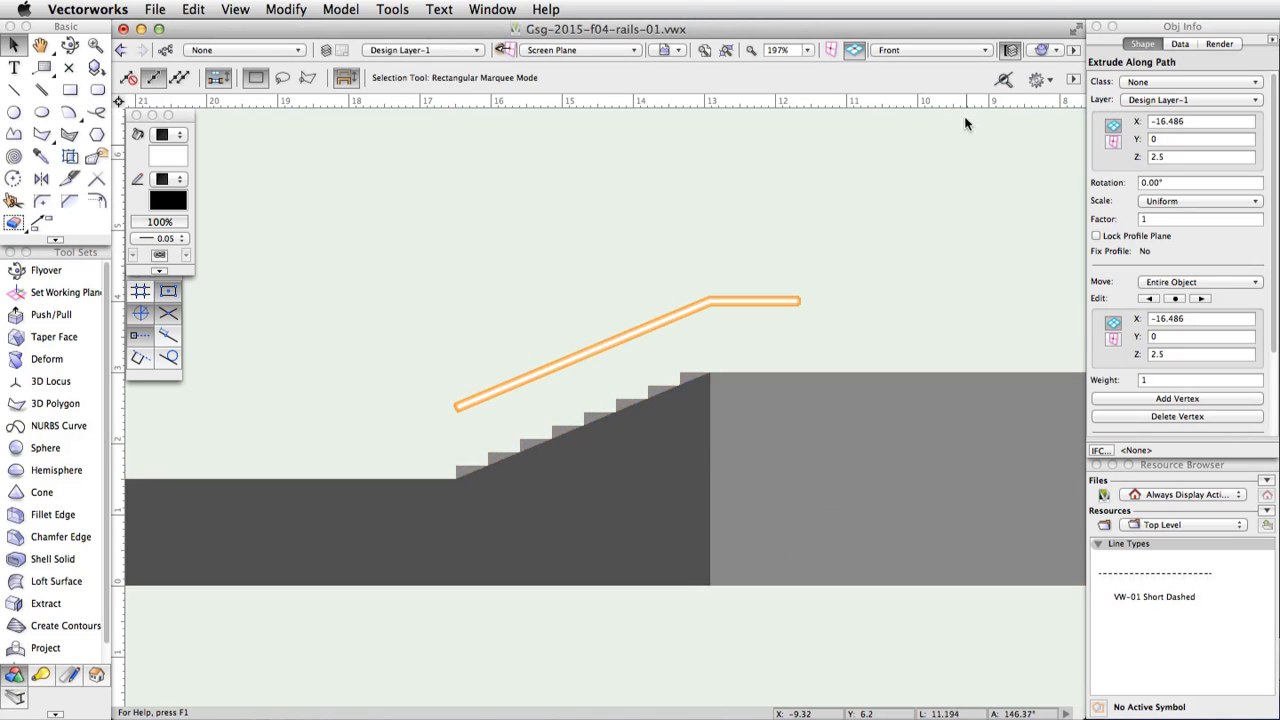
# Move the rail in the Top/Plan view to the middle of the lower flight's width, with its bend at the upper platform's edge
pyautogui.click(961, 50)
pyautogui.click(958, 76)
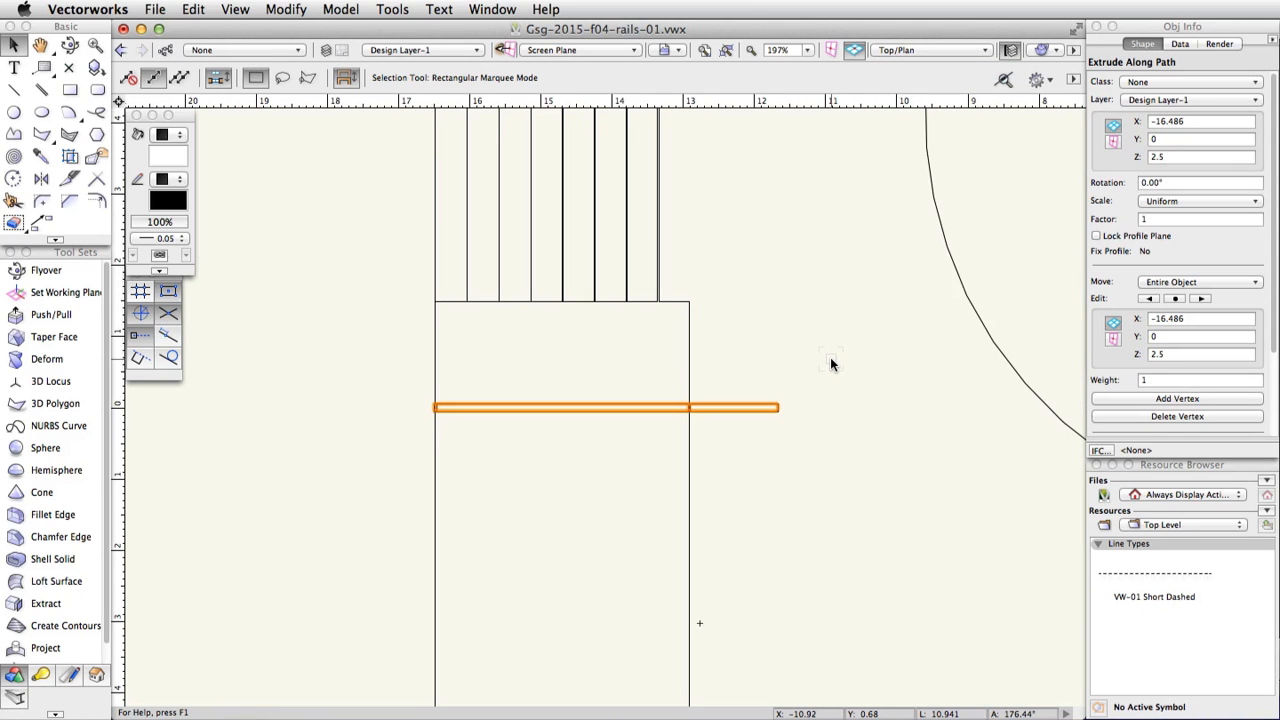
pyautogui.scroll(-10, 830, 364)
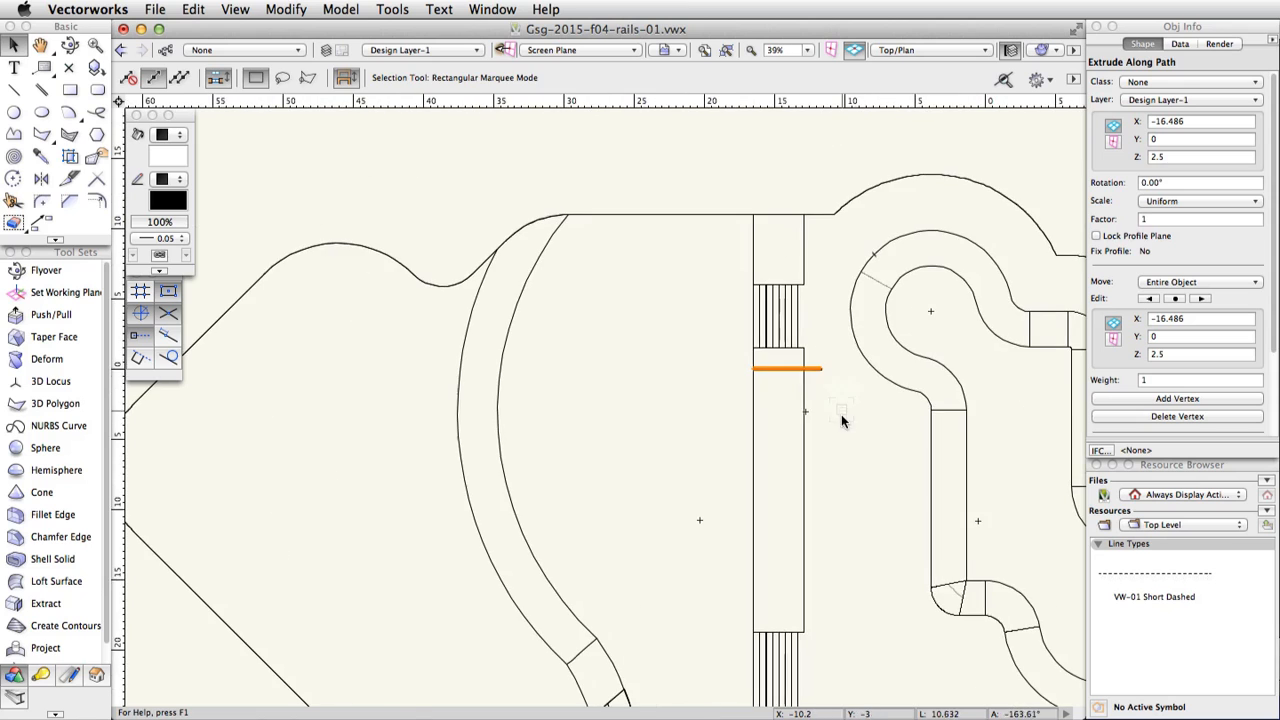
pyautogui.moveTo(795, 307)
pyautogui.mouseDown()
pyautogui.moveTo(784, 625)
pyautogui.moveTo(781, 491)
pyautogui.moveTo(759, 490)
pyautogui.moveTo(761, 478)
pyautogui.mouseUp()
pyautogui.scroll(5, 790, 600)
pyautogui.press('space')
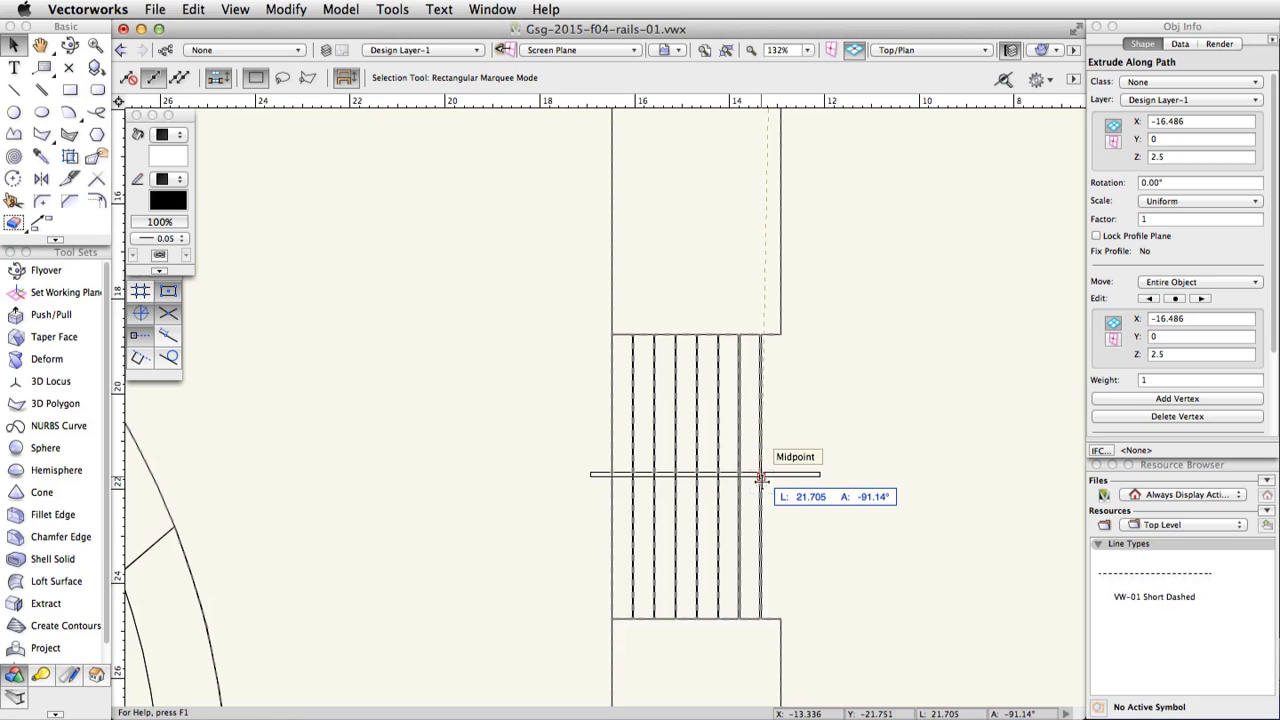
pyautogui.moveTo(761, 478); pyautogui.dragTo(783, 477)
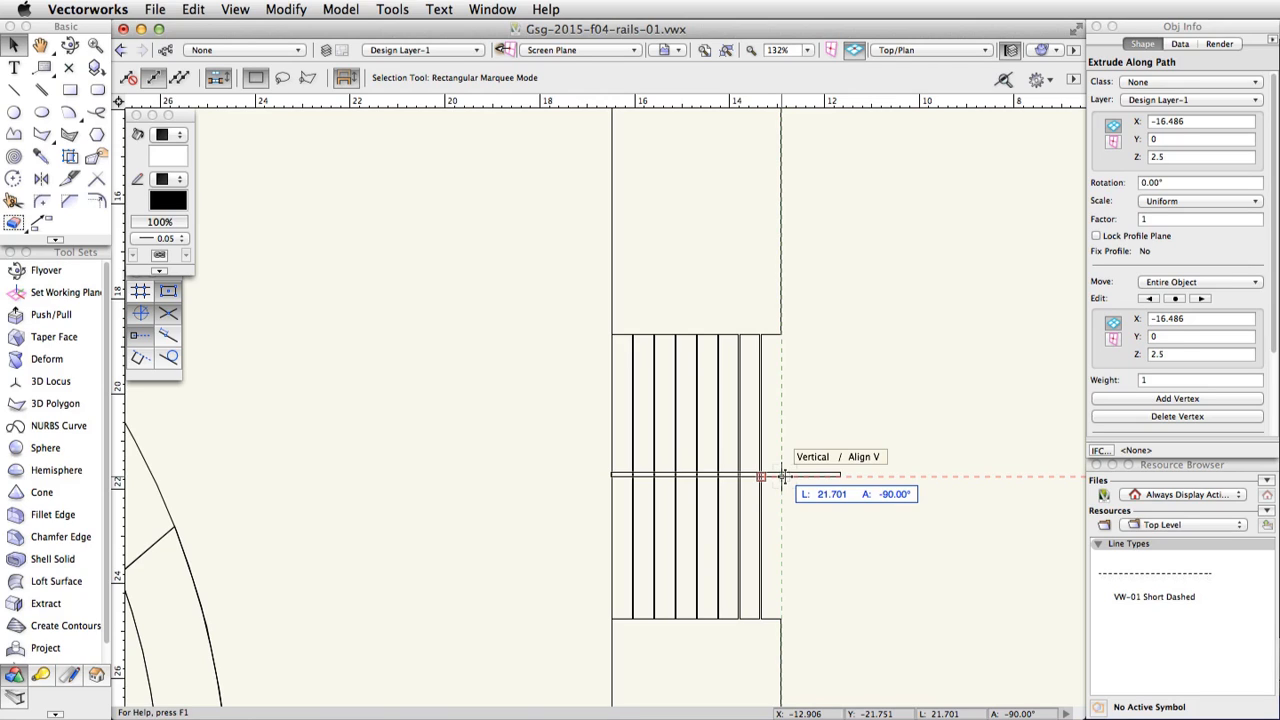
pyautogui.moveTo(782, 476); pyautogui.dragTo(781, 477)
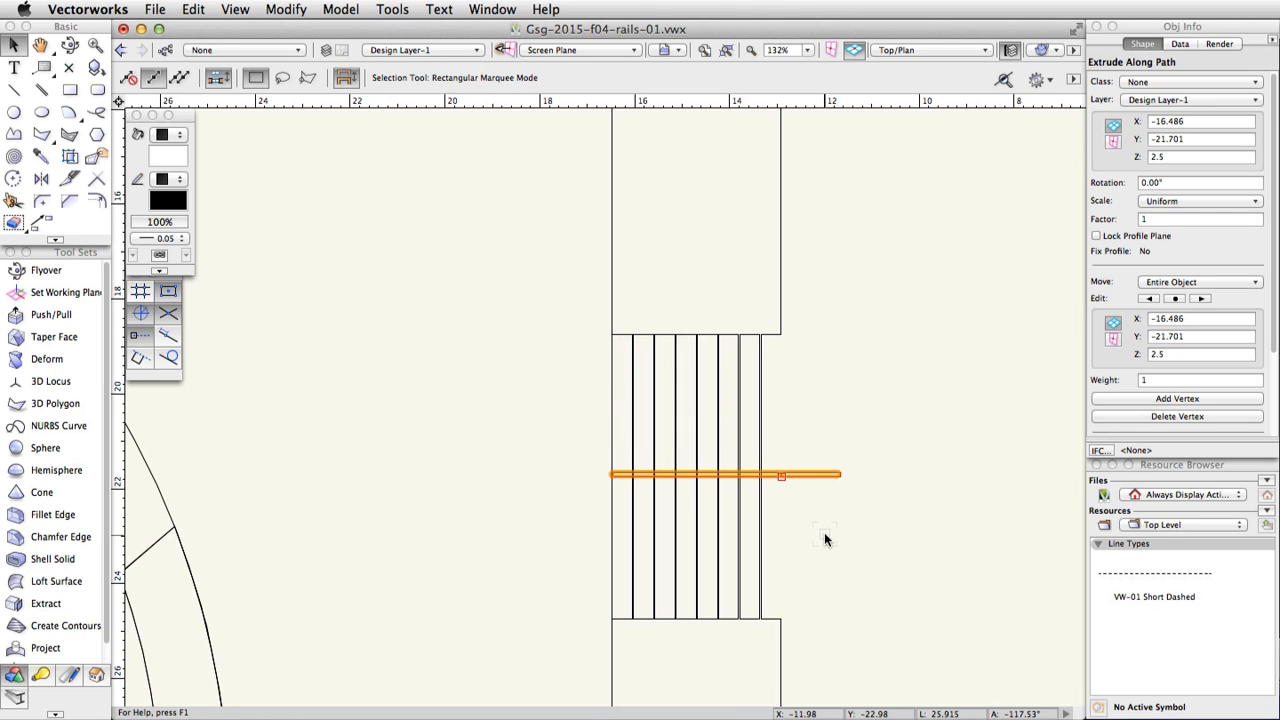
# Place a 0.1 by 0.1 m square by its centre on the rail, midway between the horizontal section's centre and its free end
pyautogui.press('super+8')
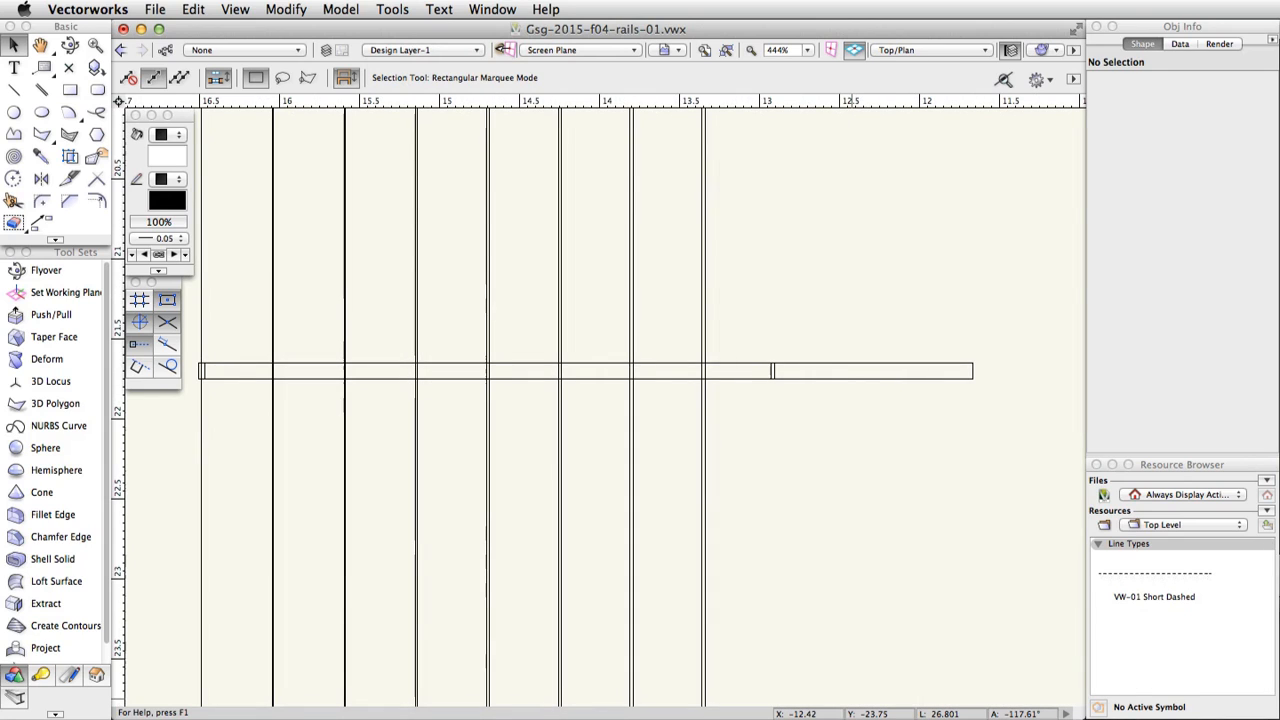
pyautogui.doubleClick(71, 90)
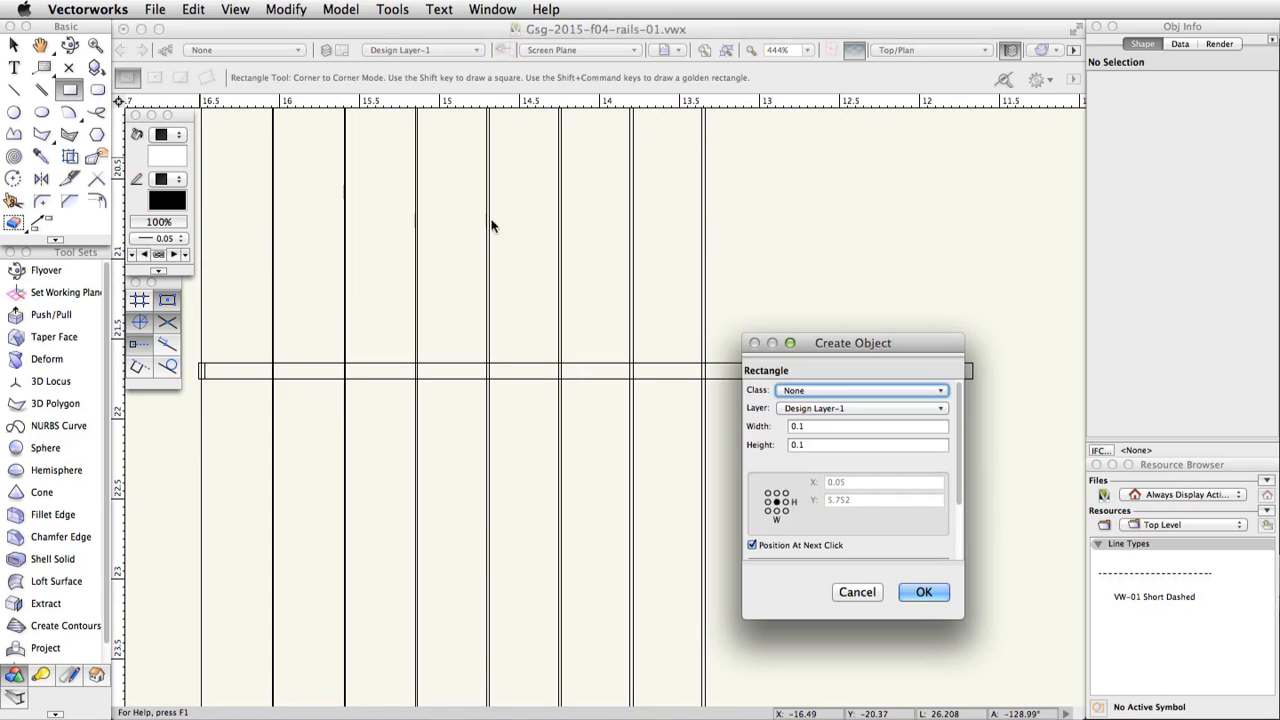
pyautogui.moveTo(822, 342); pyautogui.dragTo(580, 226)
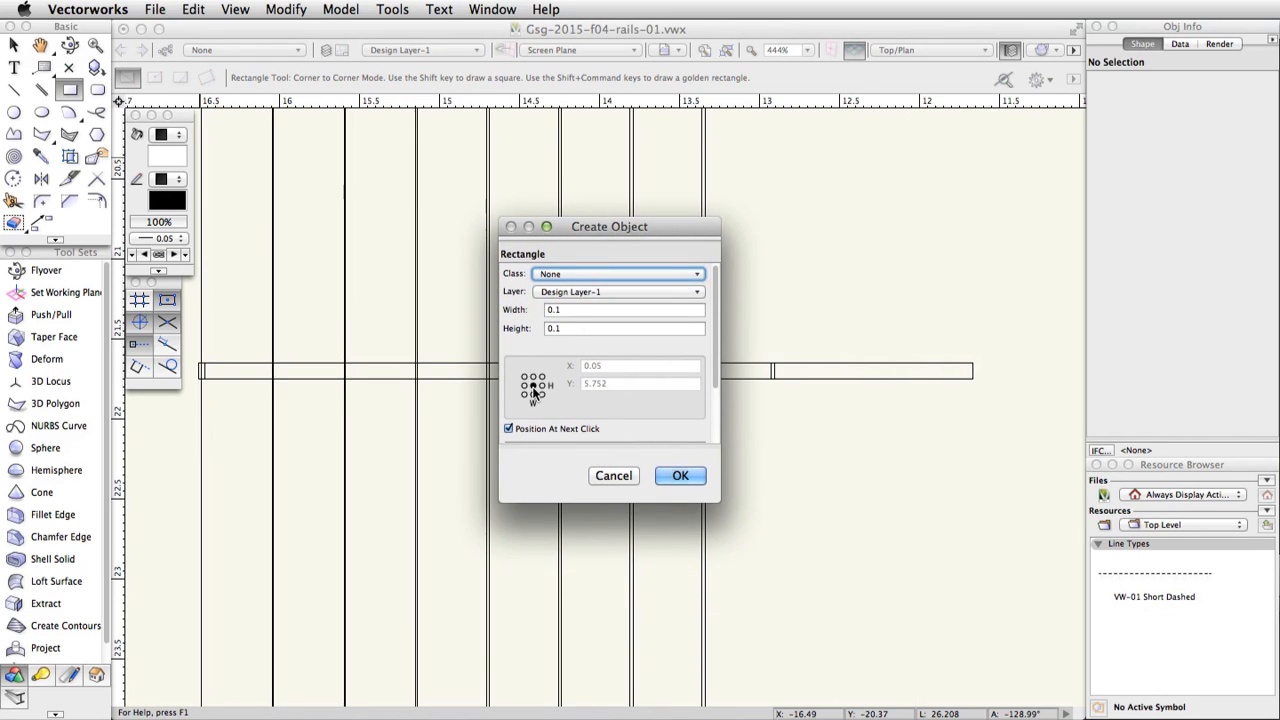
pyautogui.click(683, 478)
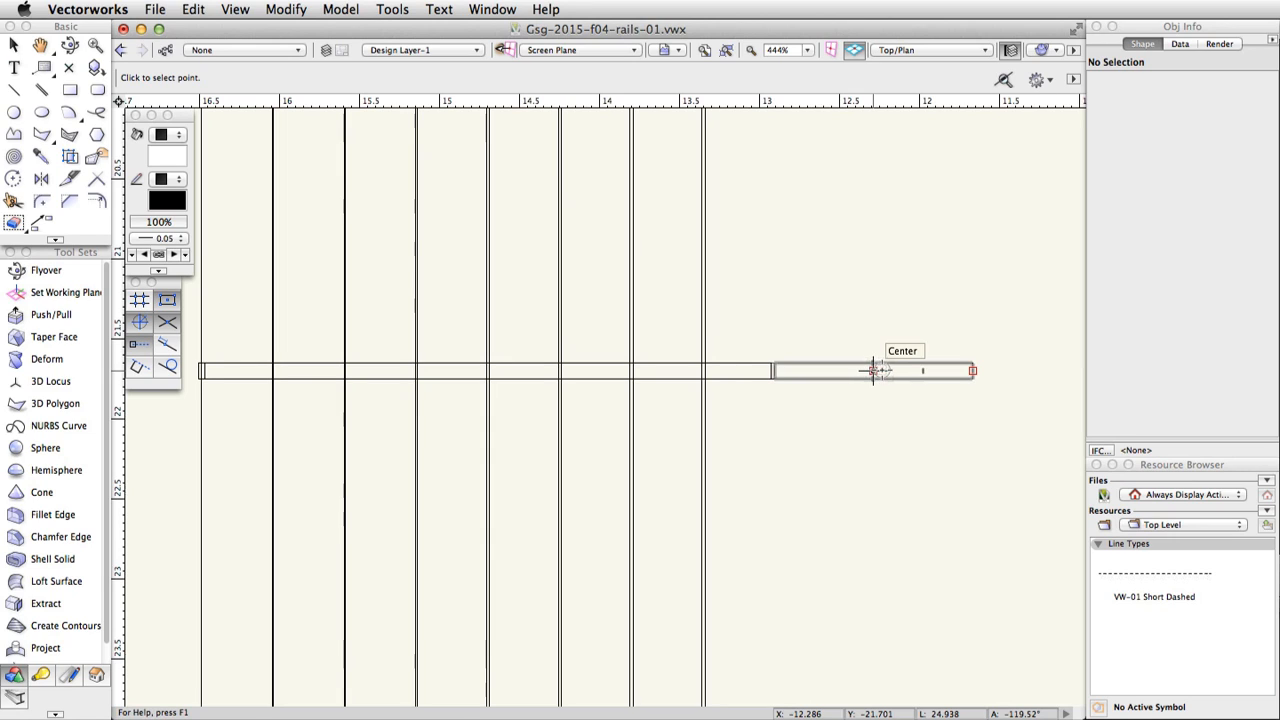
pyautogui.click(872, 370)
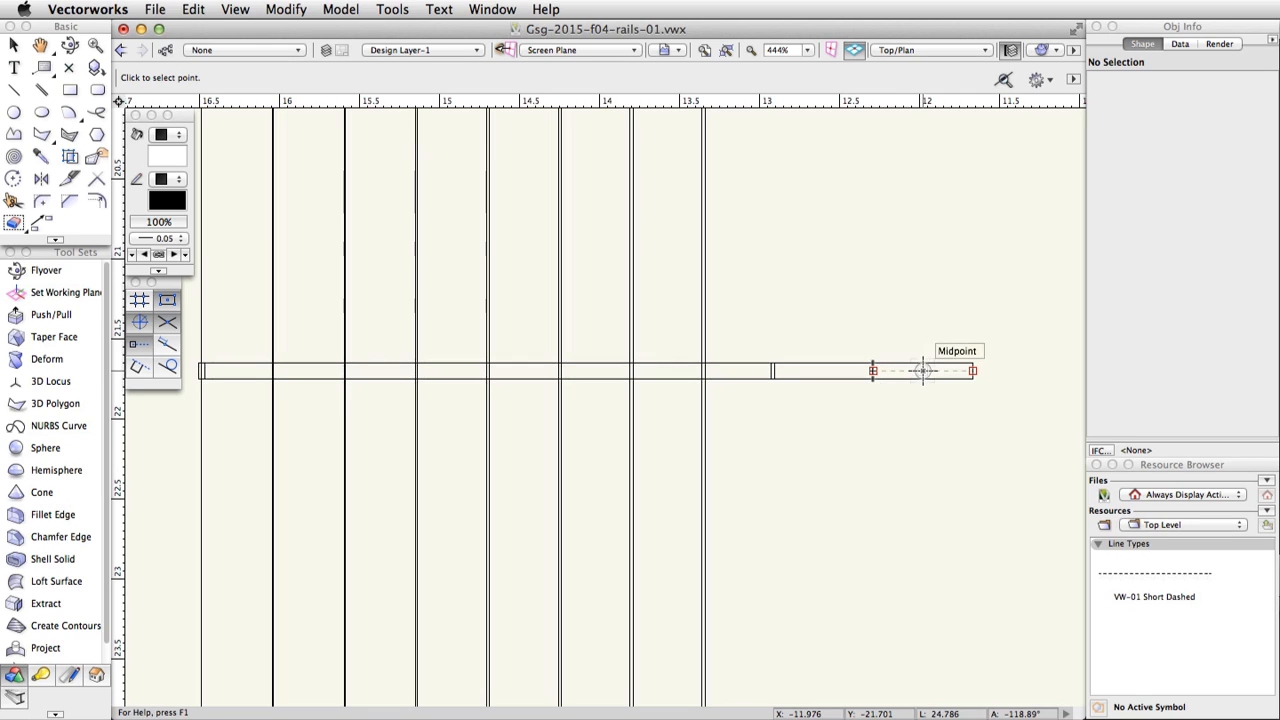
pyautogui.click(923, 371)
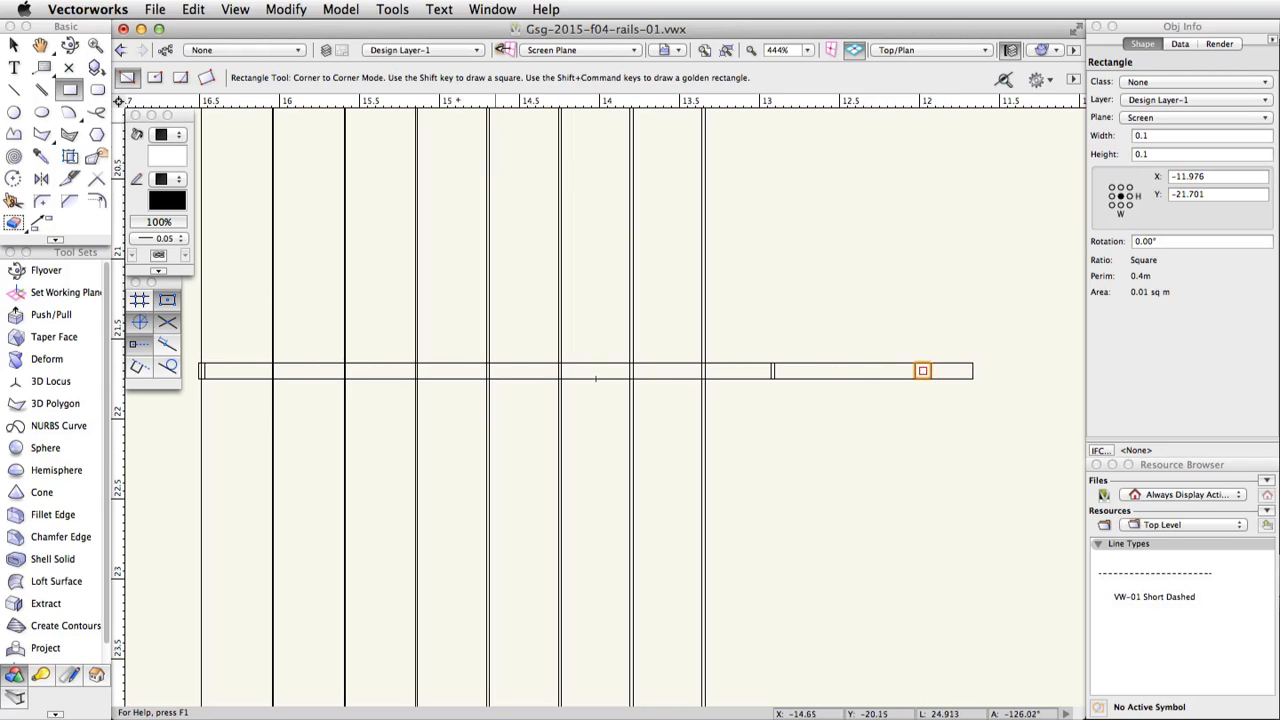
# Extrude the square on the rail 1 m to form a post
pyautogui.click(341, 12)
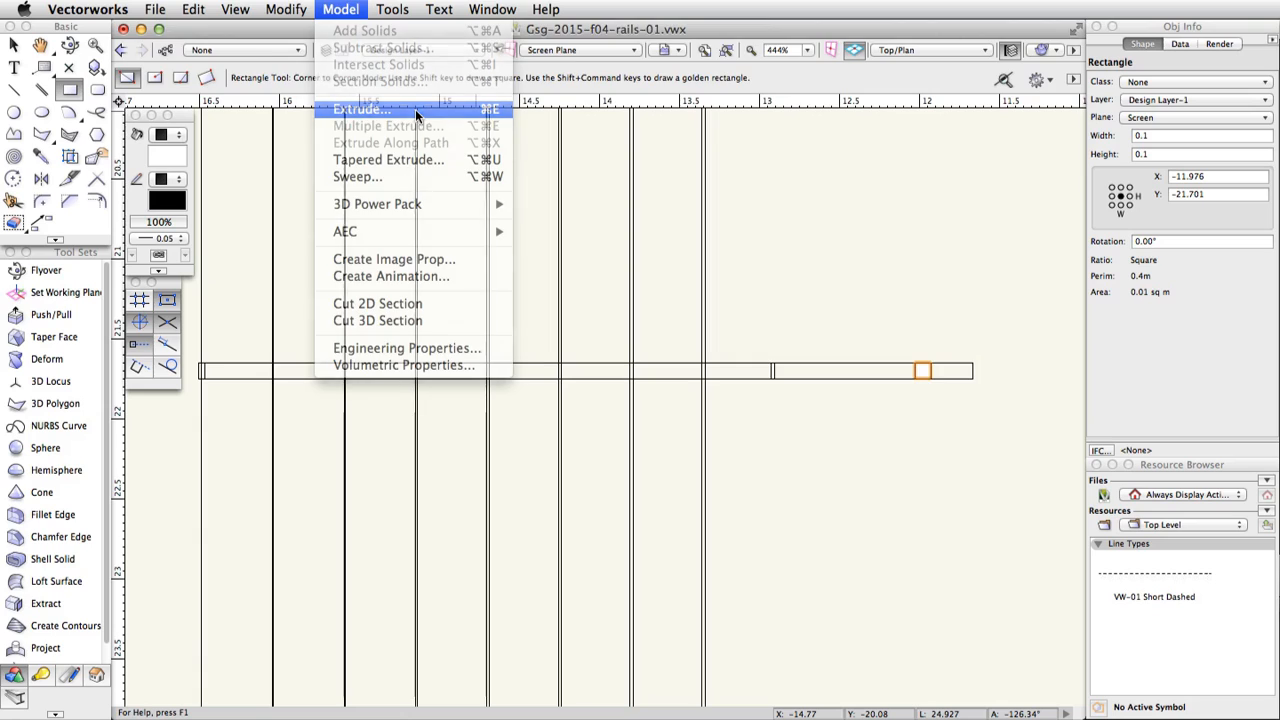
pyautogui.click(415, 109)
pyautogui.write('1')
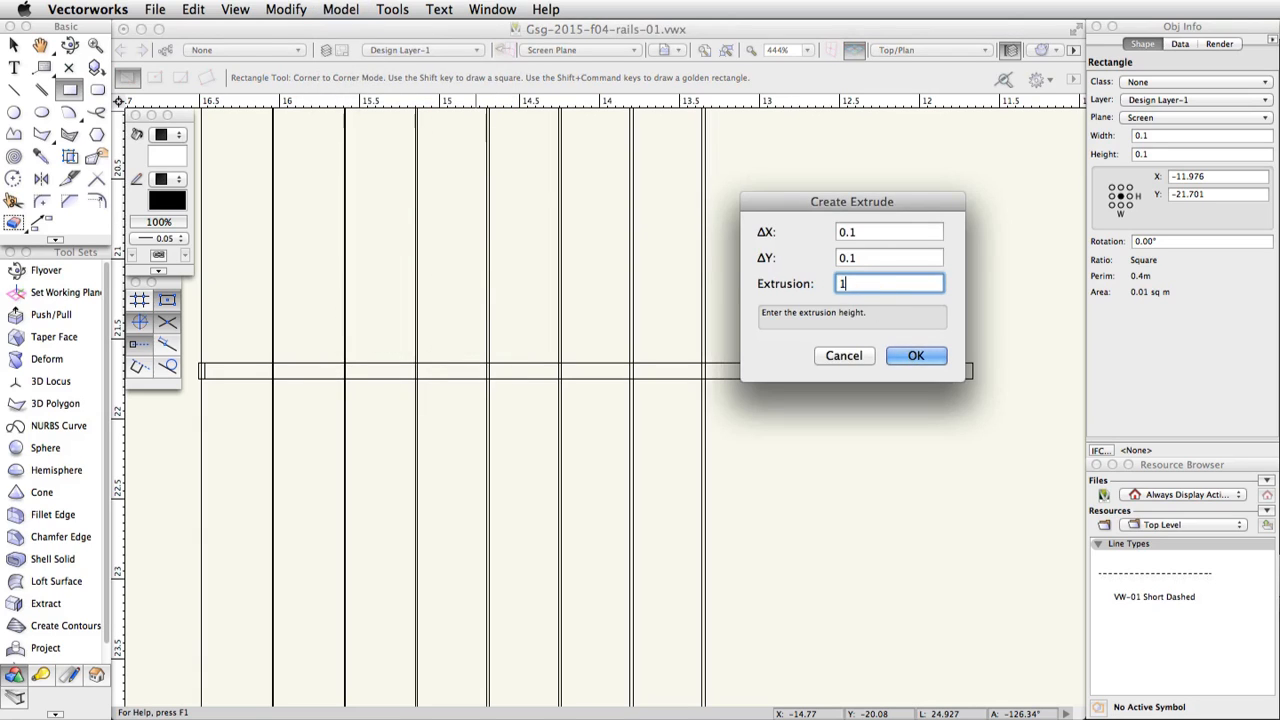
pyautogui.click(917, 355)
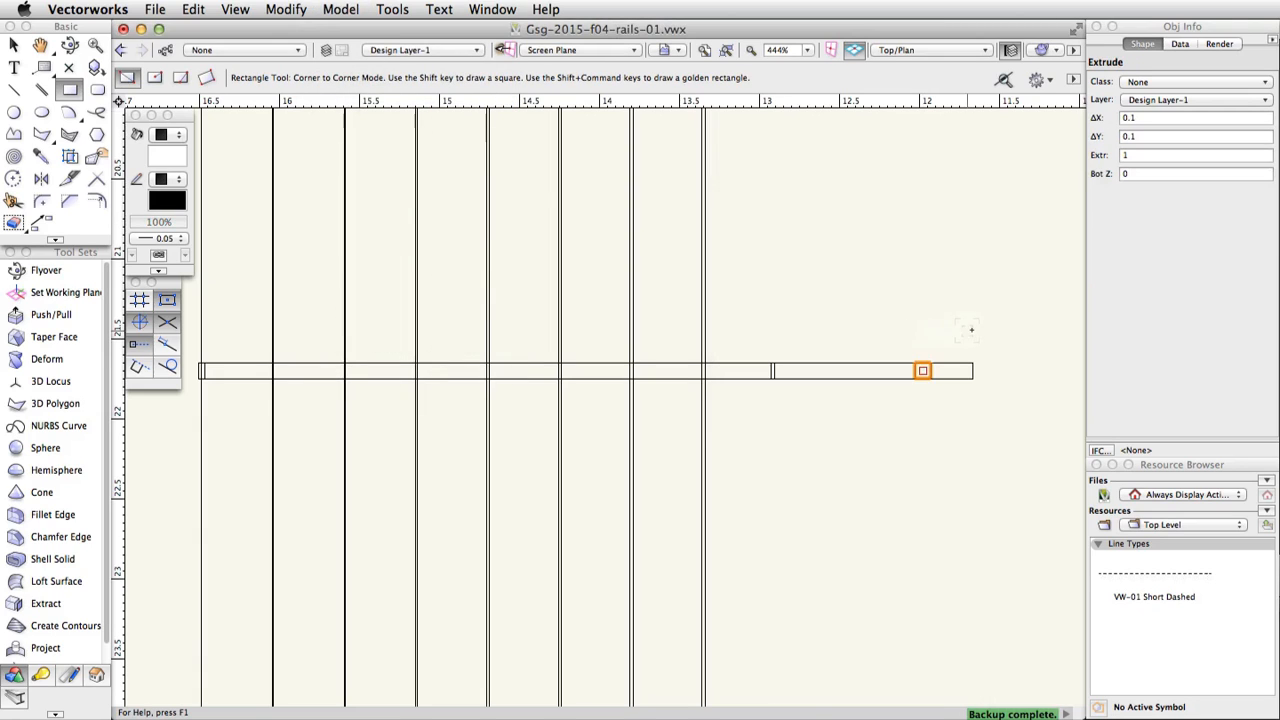
# In the Front view, move the post straight up so its base sits on the upper platform's surface
pyautogui.click(960, 49)
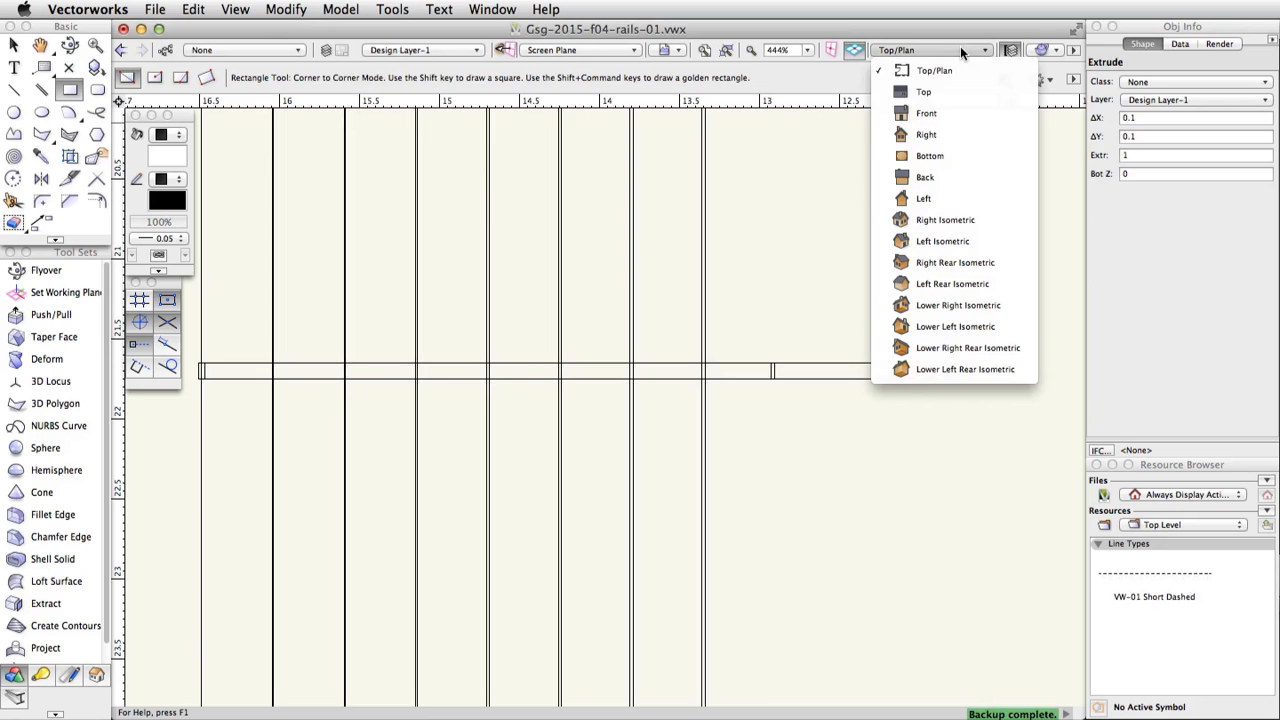
pyautogui.click(969, 114)
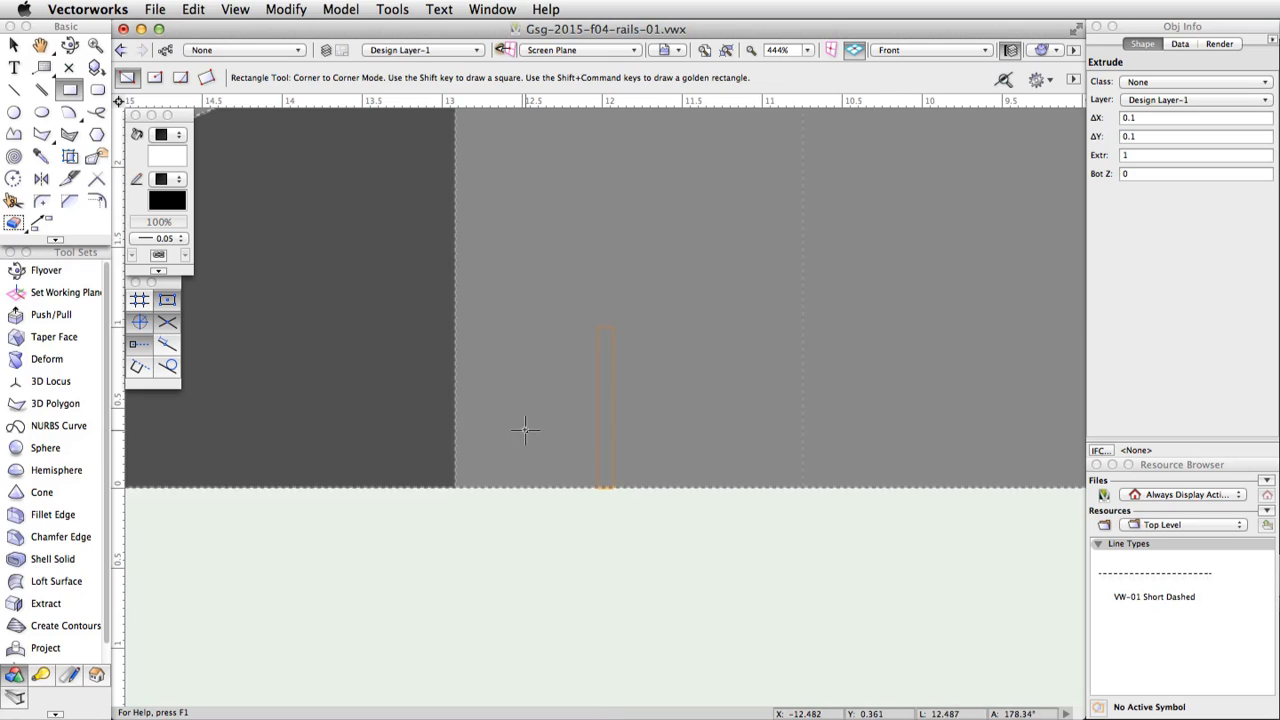
pyautogui.click(14, 45)
pyautogui.press('b')
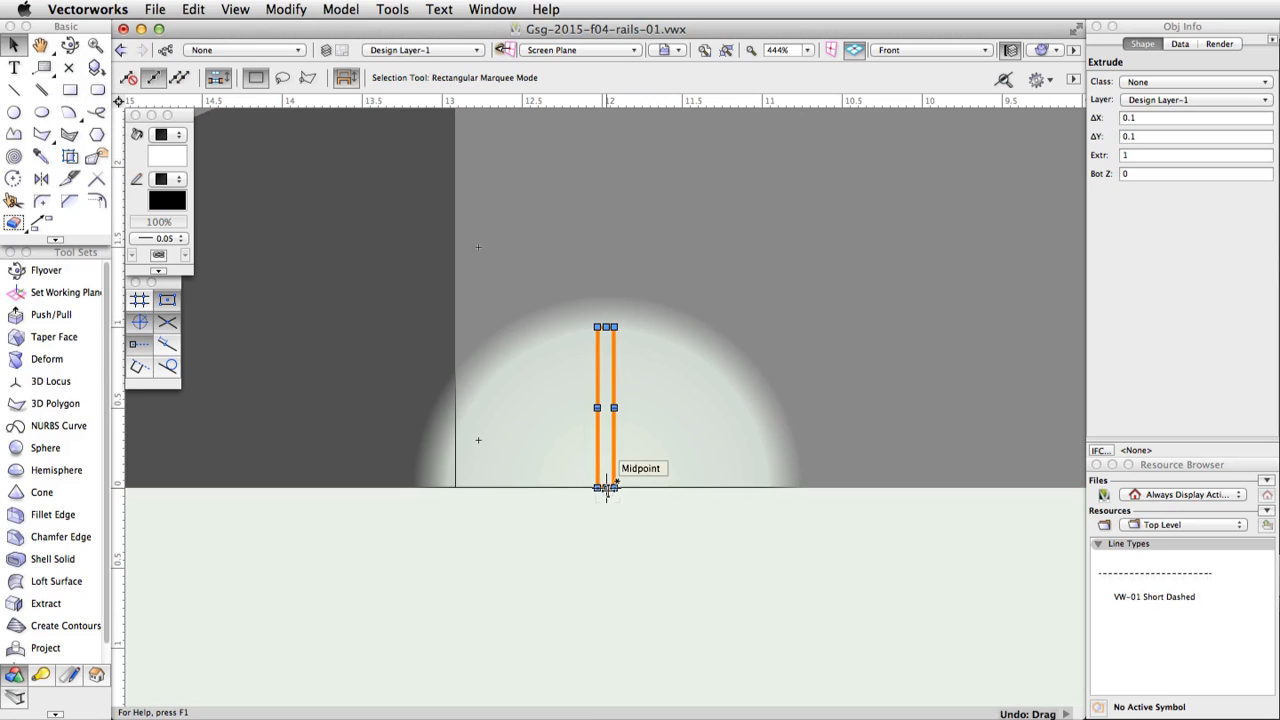
pyautogui.moveTo(606, 488); pyautogui.dragTo(604, 270)
pyautogui.scroll(-2, 615, 409)
pyautogui.scroll(2, 608, 194)
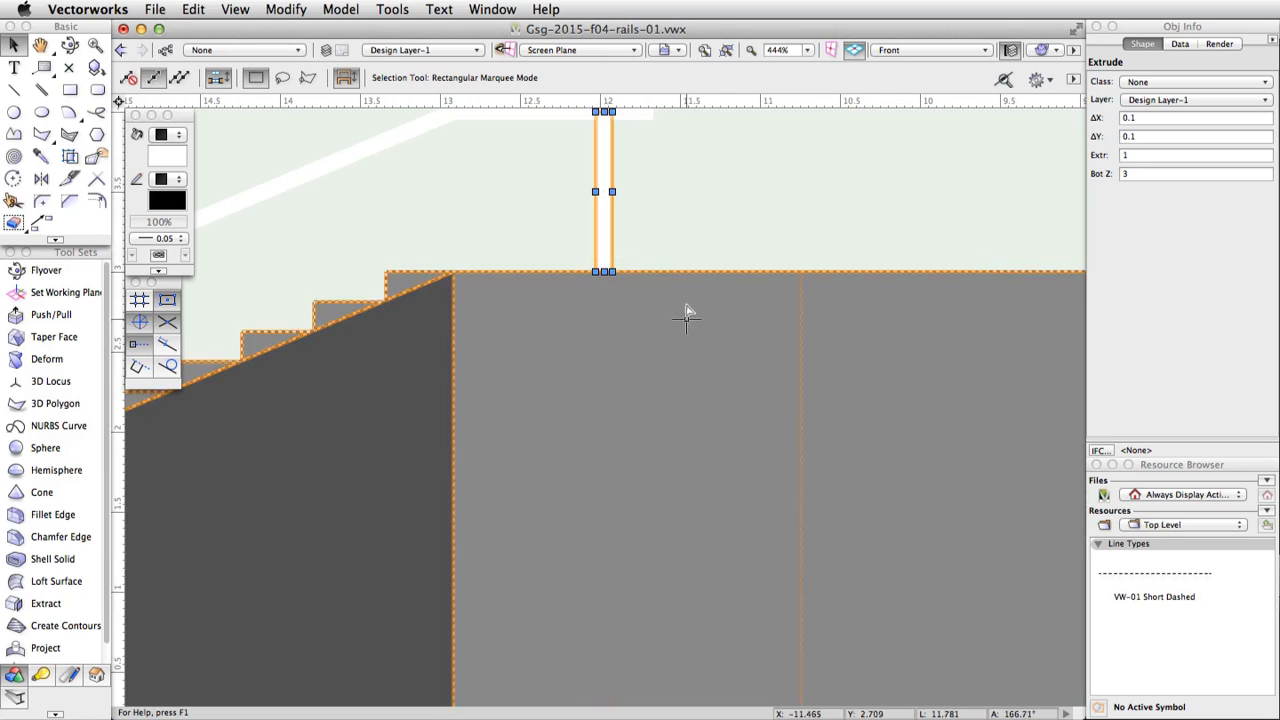
# Raise the bent rail so the underside of its horizontal section is level with the post's top
pyautogui.press('space')
pyautogui.moveTo(677, 206); pyautogui.dragTo(727, 312)
pyautogui.scroll(2, 631, 197)
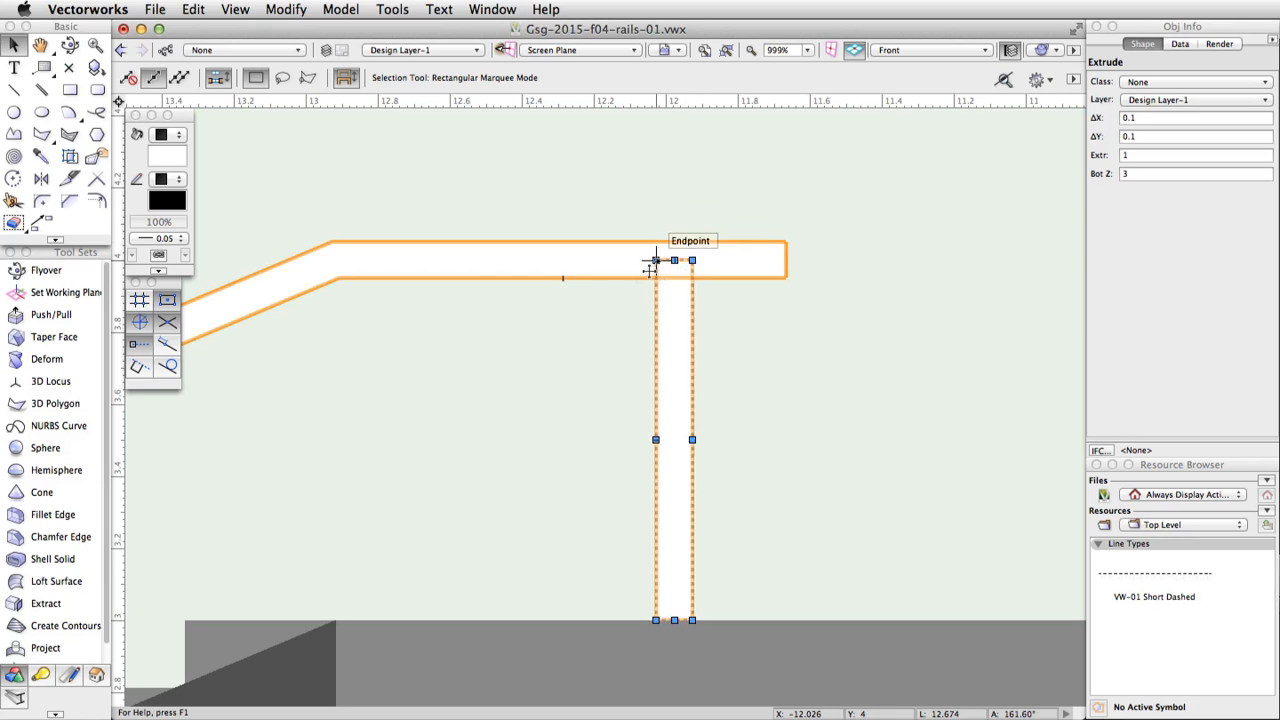
pyautogui.moveTo(656, 260); pyautogui.dragTo(563, 258)
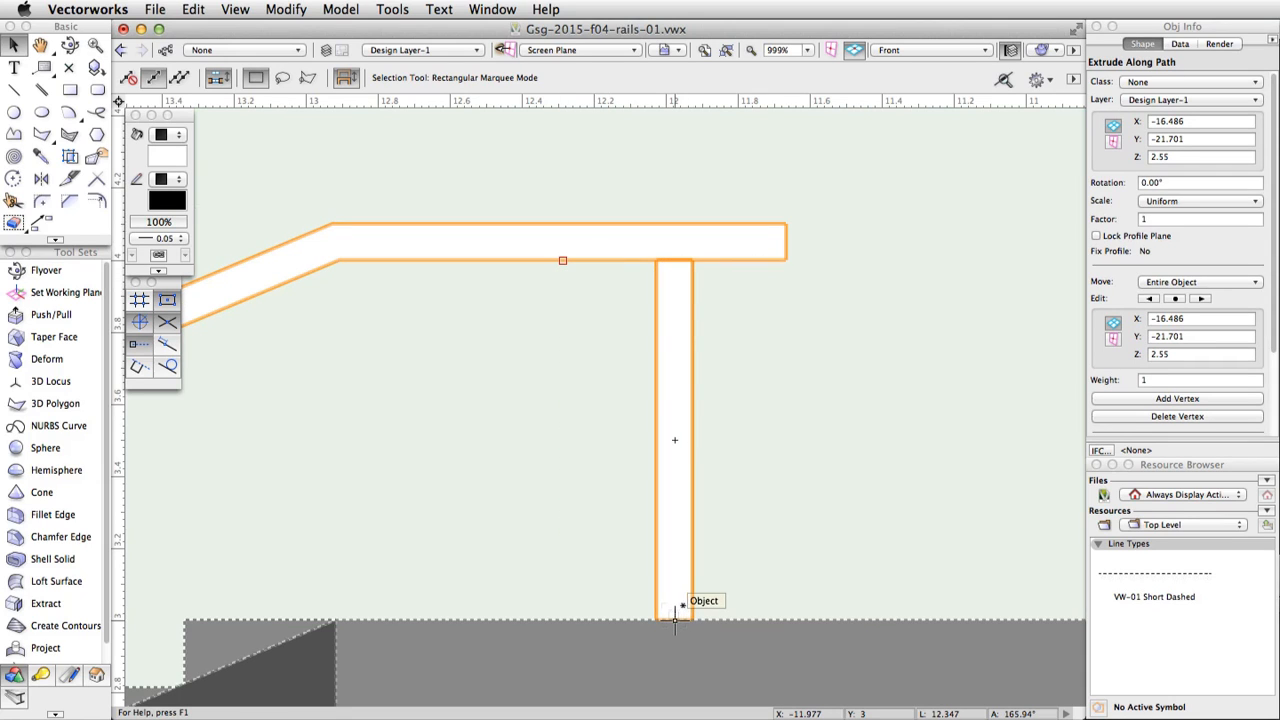
# Copy the post to the upper platform's edge under the rail's bend and to the middle of the fourth and lowest treads
pyautogui.click(675, 608)
pyautogui.moveTo(675, 618); pyautogui.dragTo(238, 587)
pyautogui.scroll(-5, 281, 568)
pyautogui.moveTo(238, 587); pyautogui.dragTo(576, 461, button='middle')
pyautogui.moveTo(609, 458); pyautogui.dragTo(469, 513)
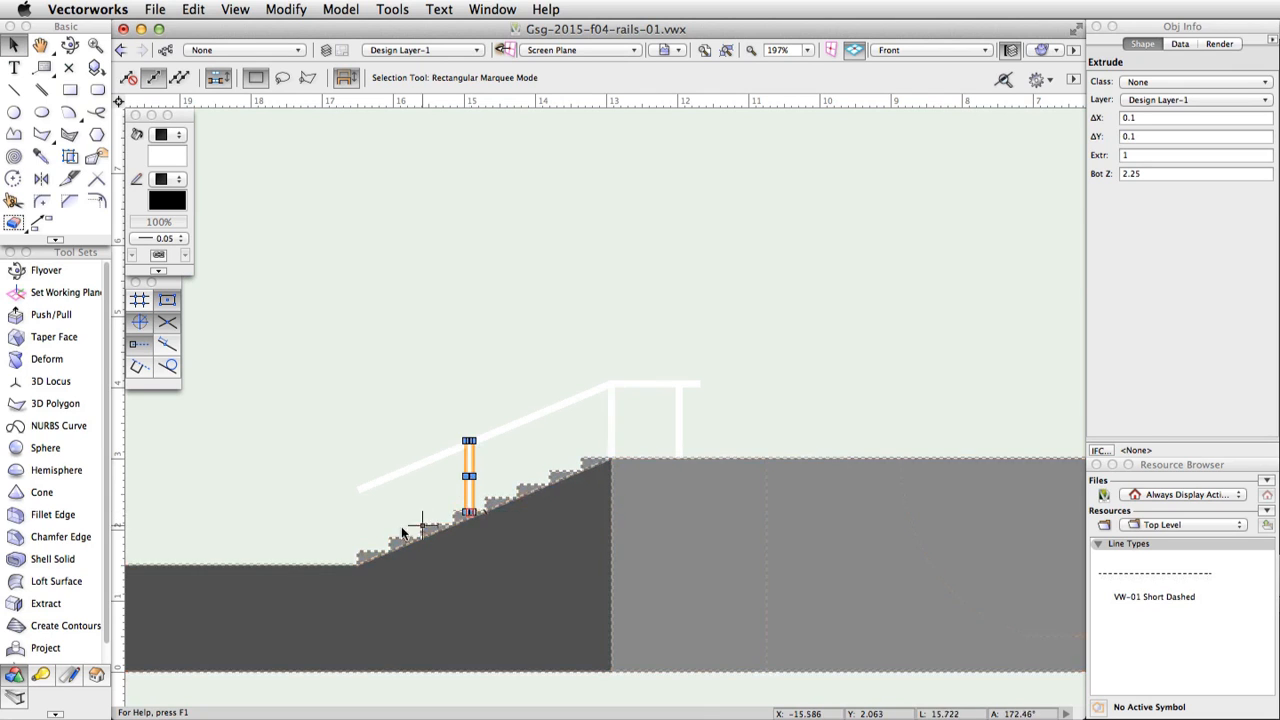
pyautogui.scroll(4, 401, 531)
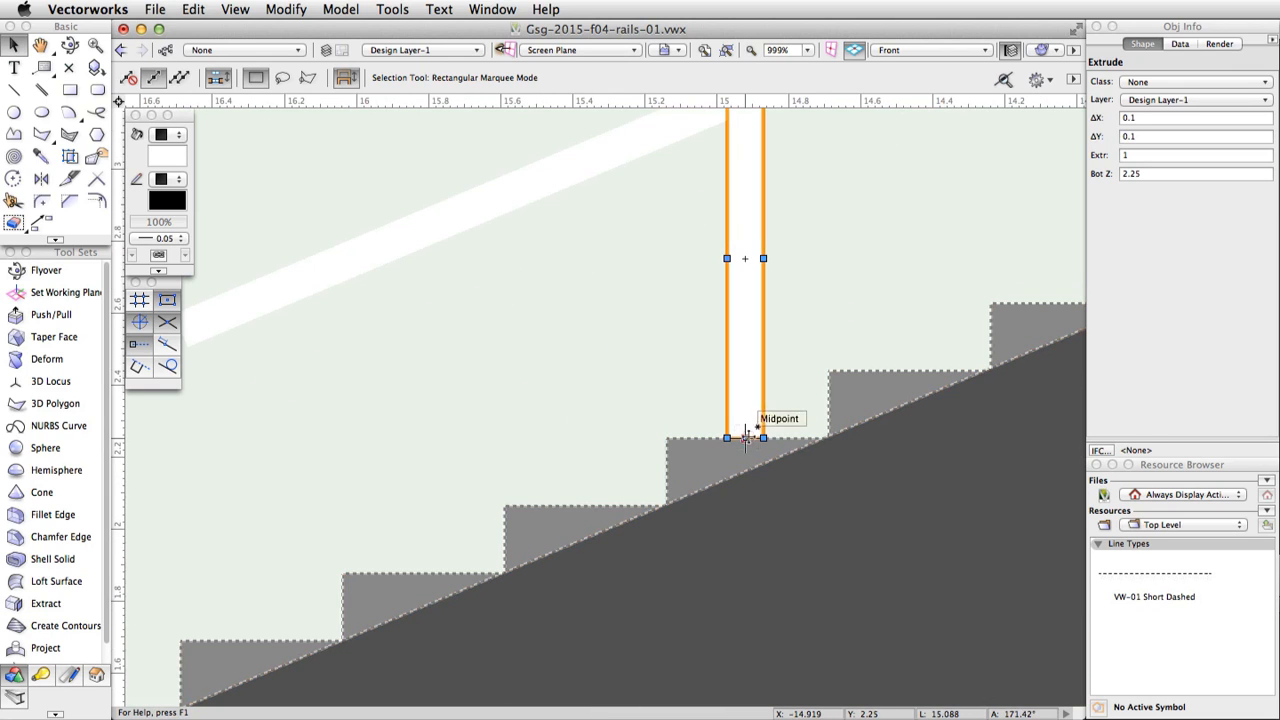
pyautogui.moveTo(745, 437); pyautogui.dragTo(350, 603)
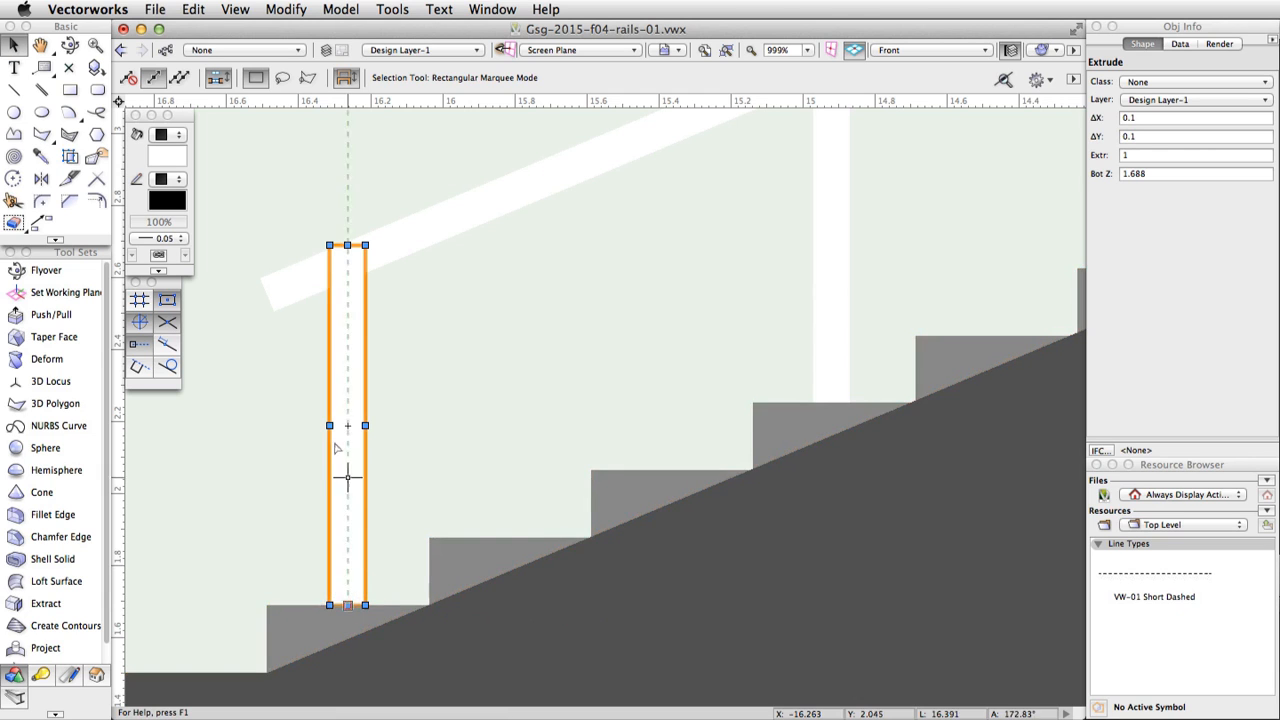
# Shorten the lowest tread's post to about 0.946 m so its top ends inside the sloping rail
pyautogui.scroll(3, 406, 543)
pyautogui.scroll(3, 443, 374)
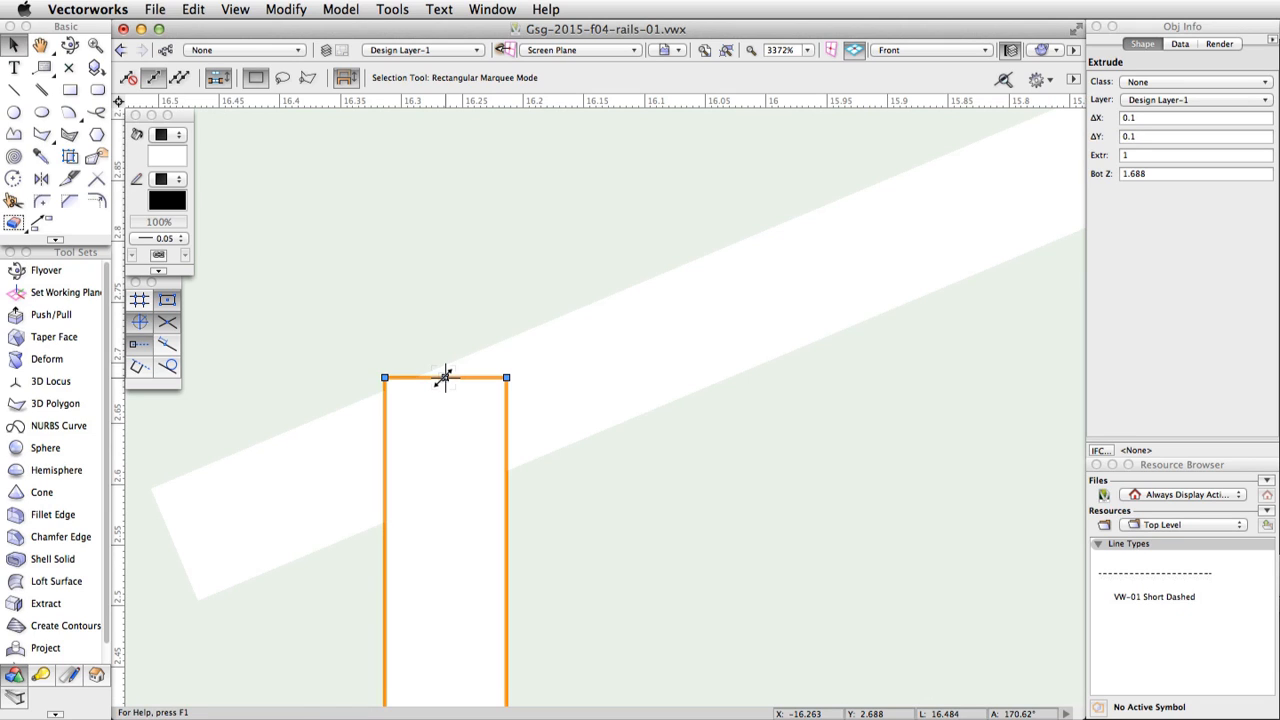
pyautogui.moveTo(445, 377); pyautogui.dragTo(440, 444)
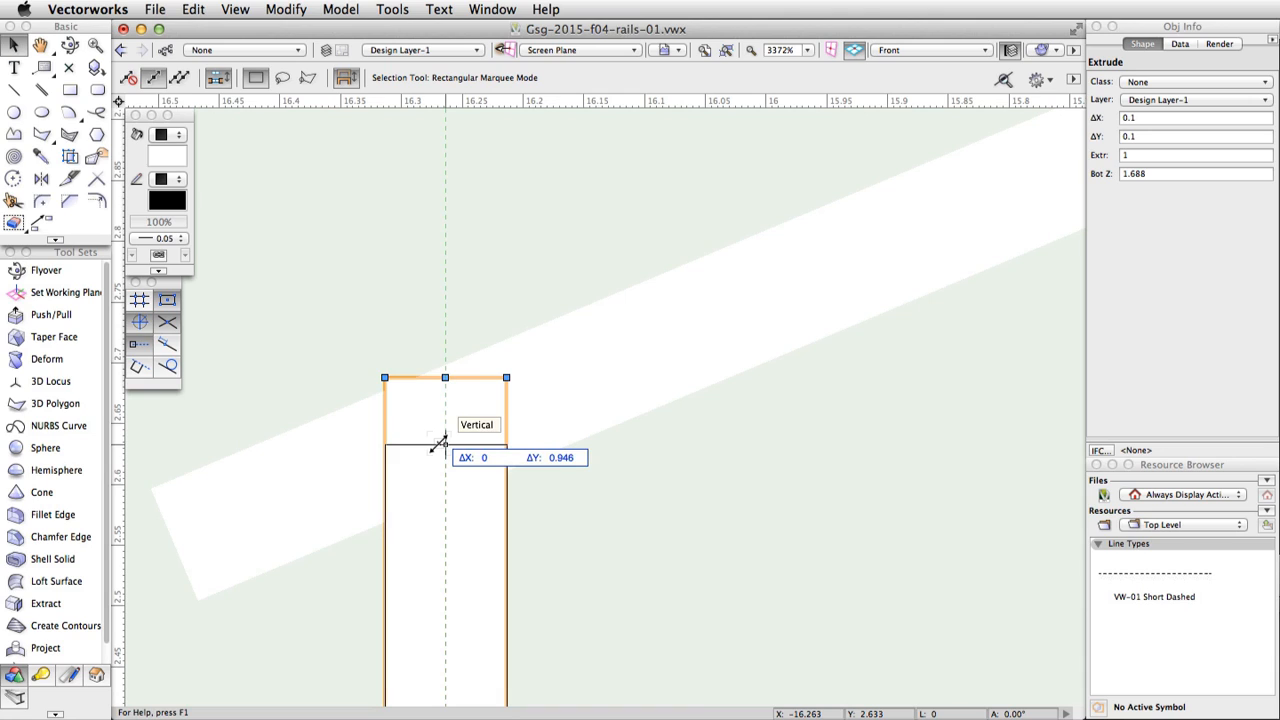
pyautogui.moveTo(440, 444); pyautogui.dragTo(443, 444)
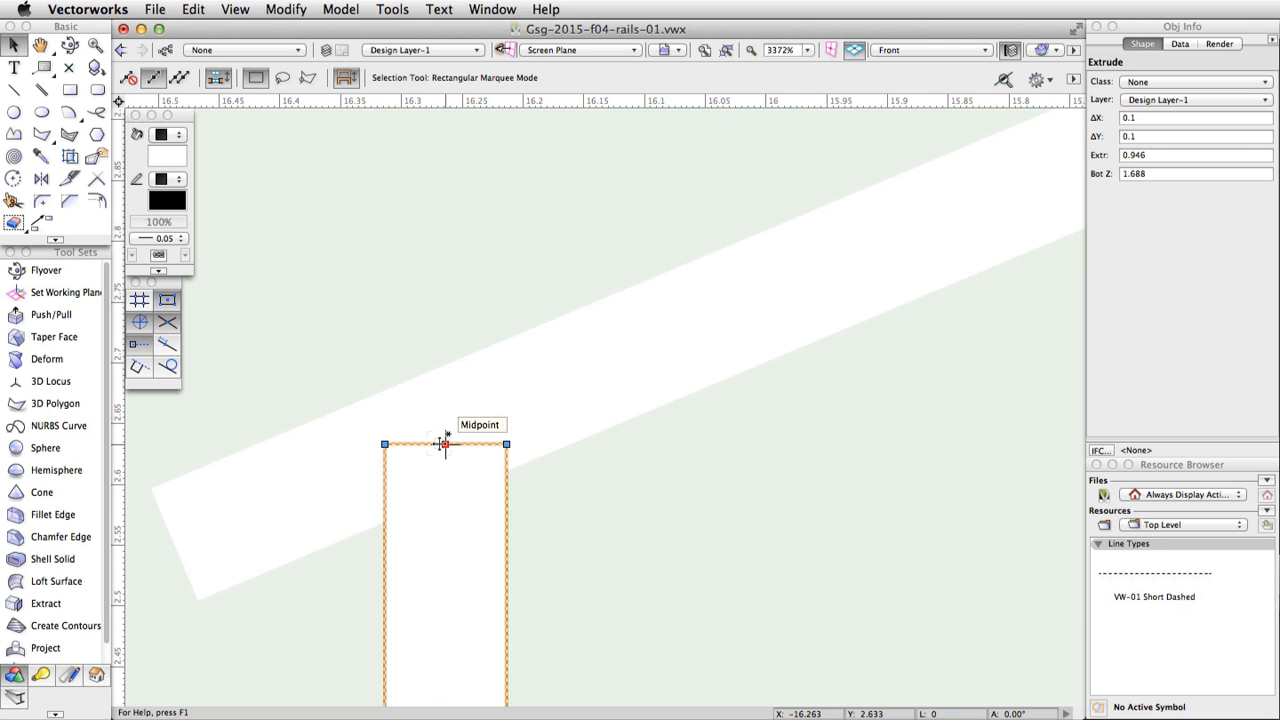
# Shorten the fourth tread's post to about 0.949 m so its top ends inside the sloping rail
pyautogui.scroll(-4, 515, 525)
pyautogui.press('space')
pyautogui.moveTo(724, 516); pyautogui.dragTo(476, 593)
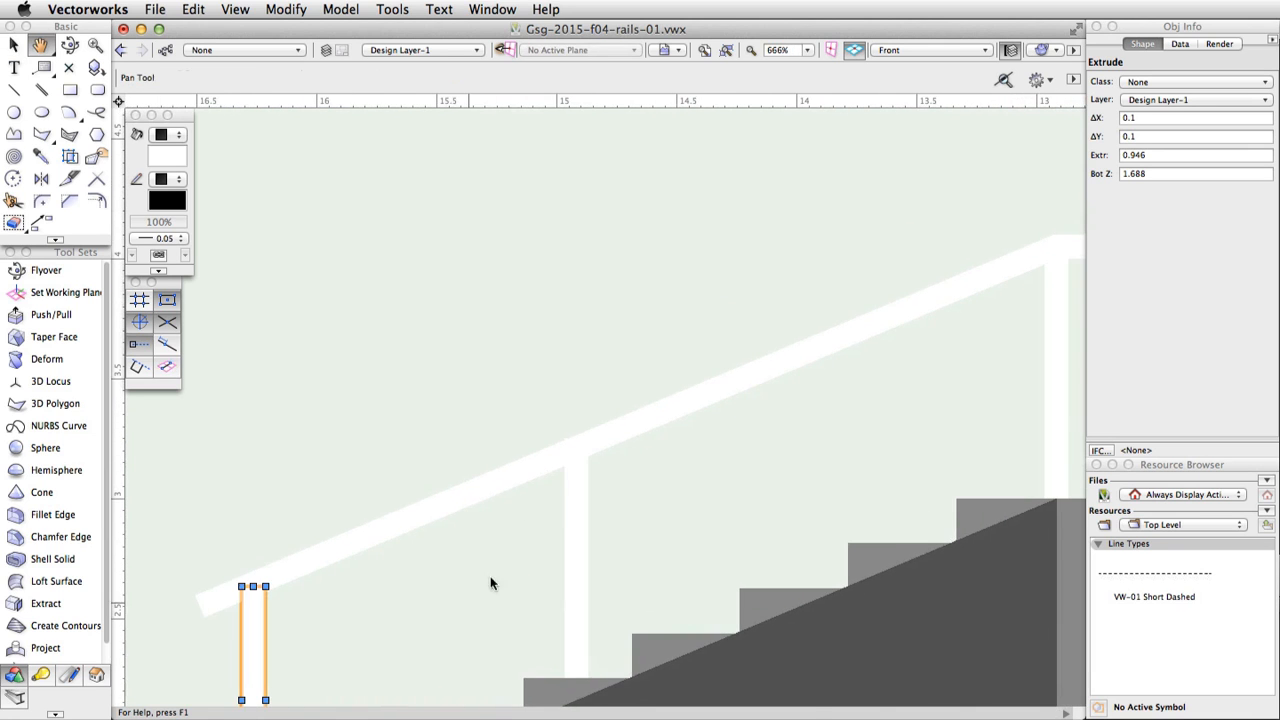
pyautogui.click(572, 494)
pyautogui.scroll(4, 583, 430)
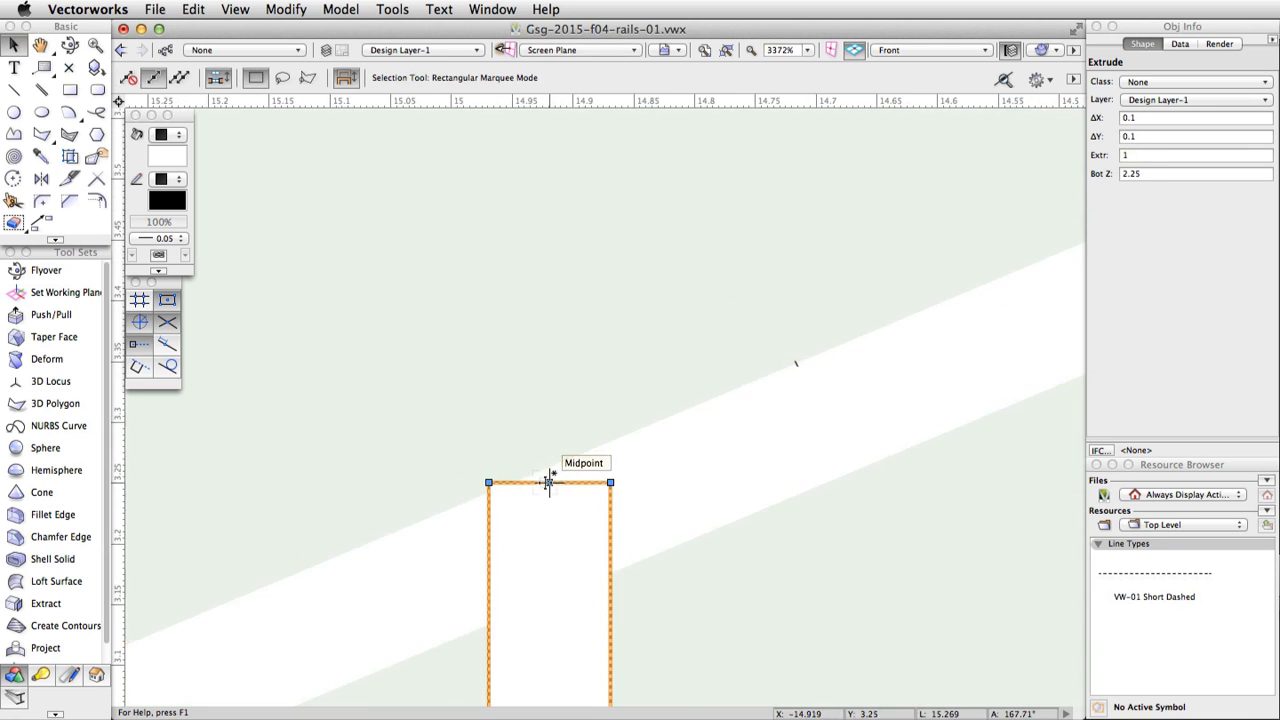
pyautogui.moveTo(549, 483); pyautogui.dragTo(549, 545)
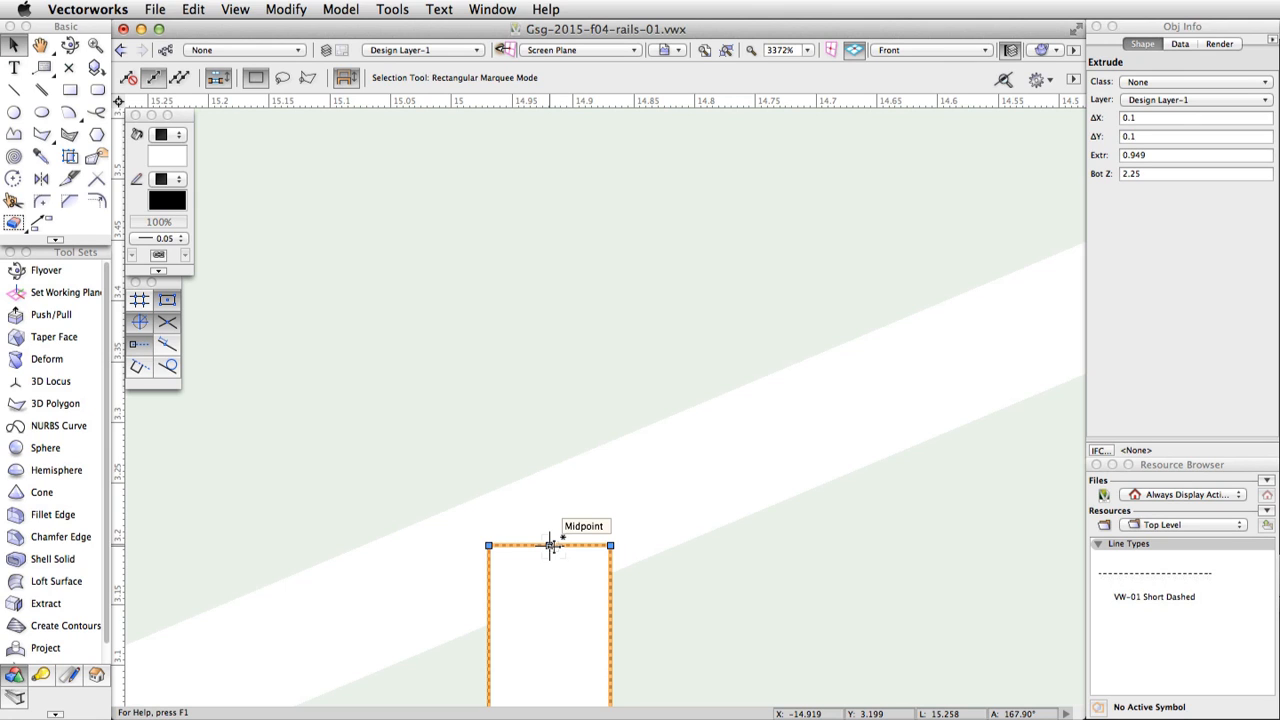
pyautogui.scroll(-10, 549, 545)
pyautogui.press('space')
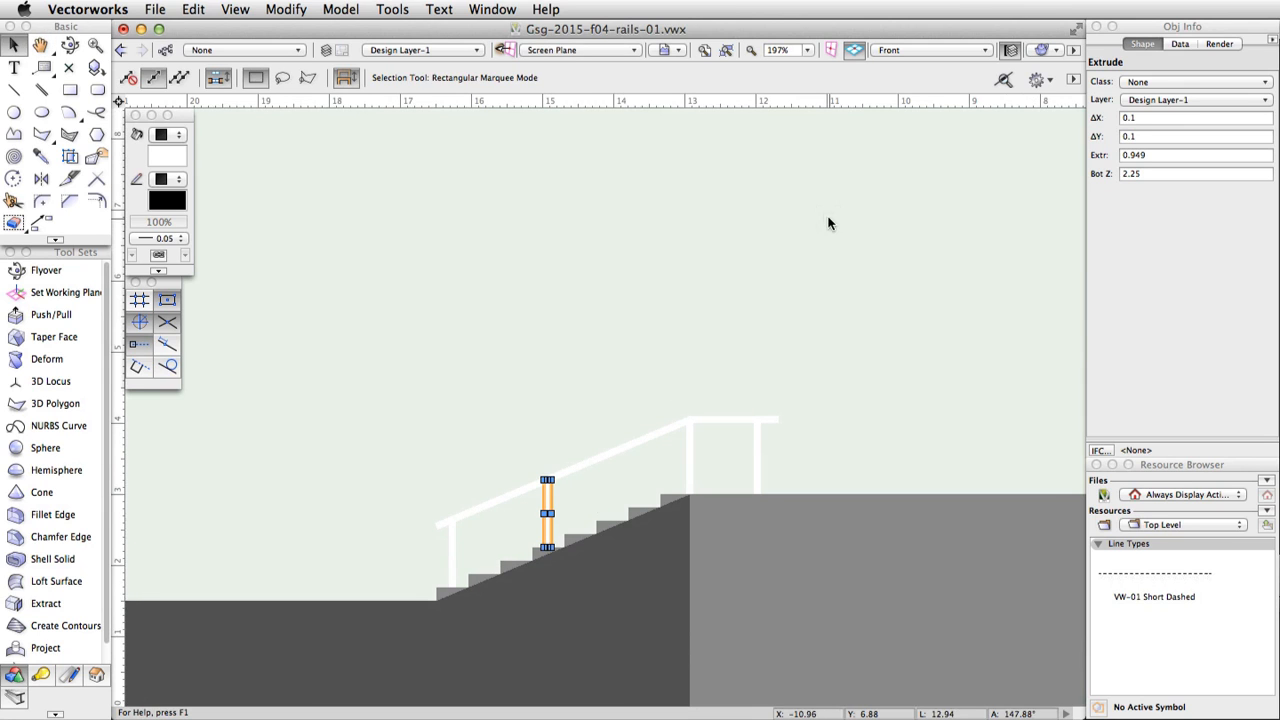
# In the Left Isometric view, select the bent rail with its four posts and combine them with Add Solids
pyautogui.click(932, 50)
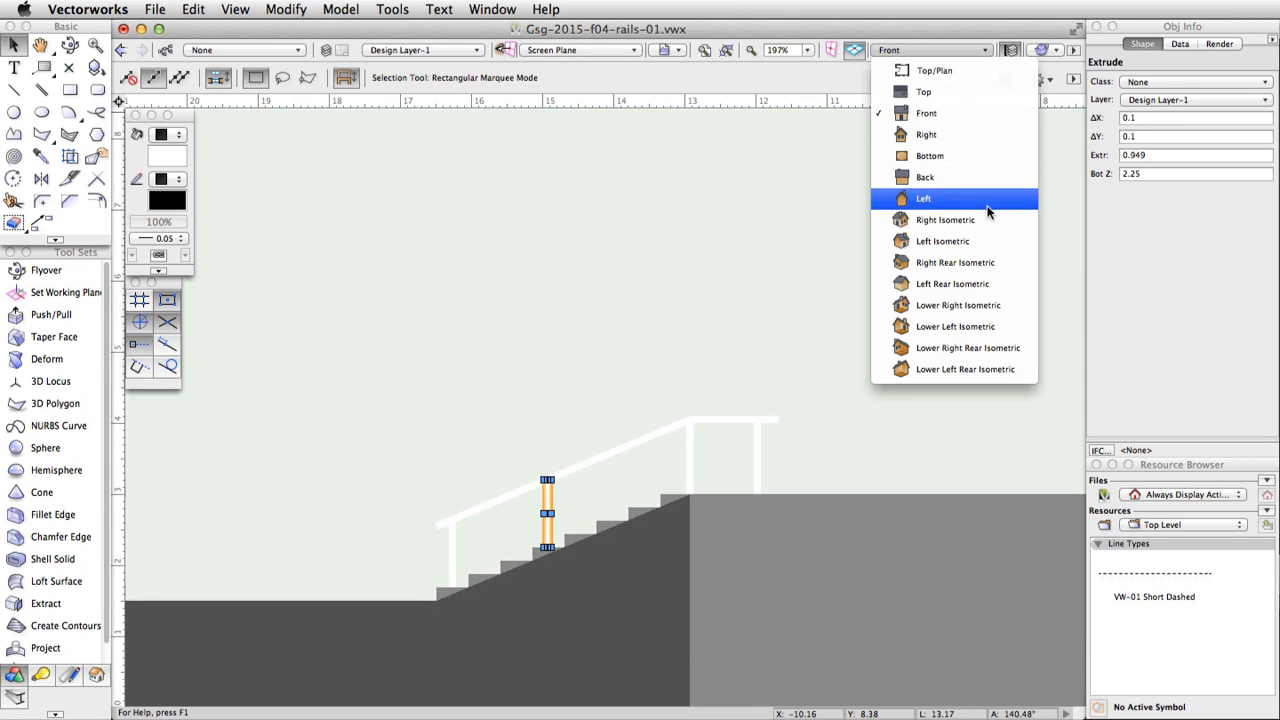
pyautogui.click(999, 241)
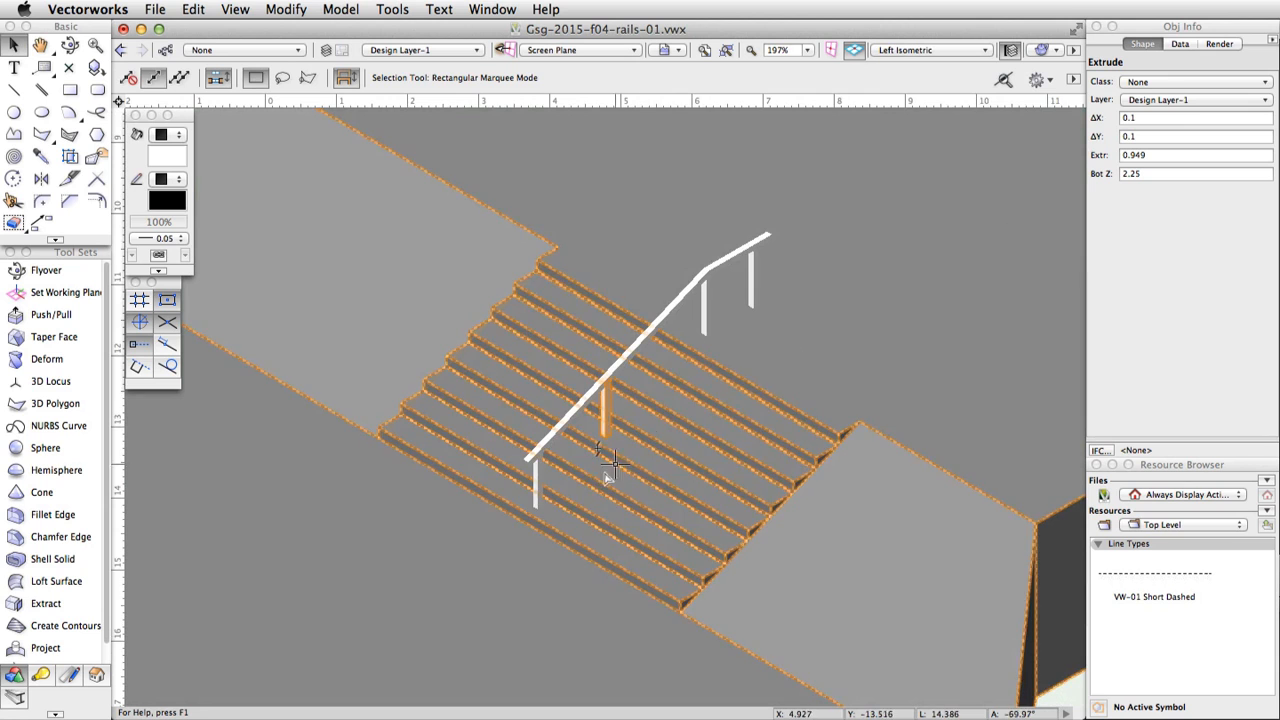
pyautogui.keyDown('shift'); pyautogui.click(538, 480); pyautogui.keyUp('shift')
pyautogui.keyDown('shift'); pyautogui.click(575, 414); pyautogui.keyUp('shift')
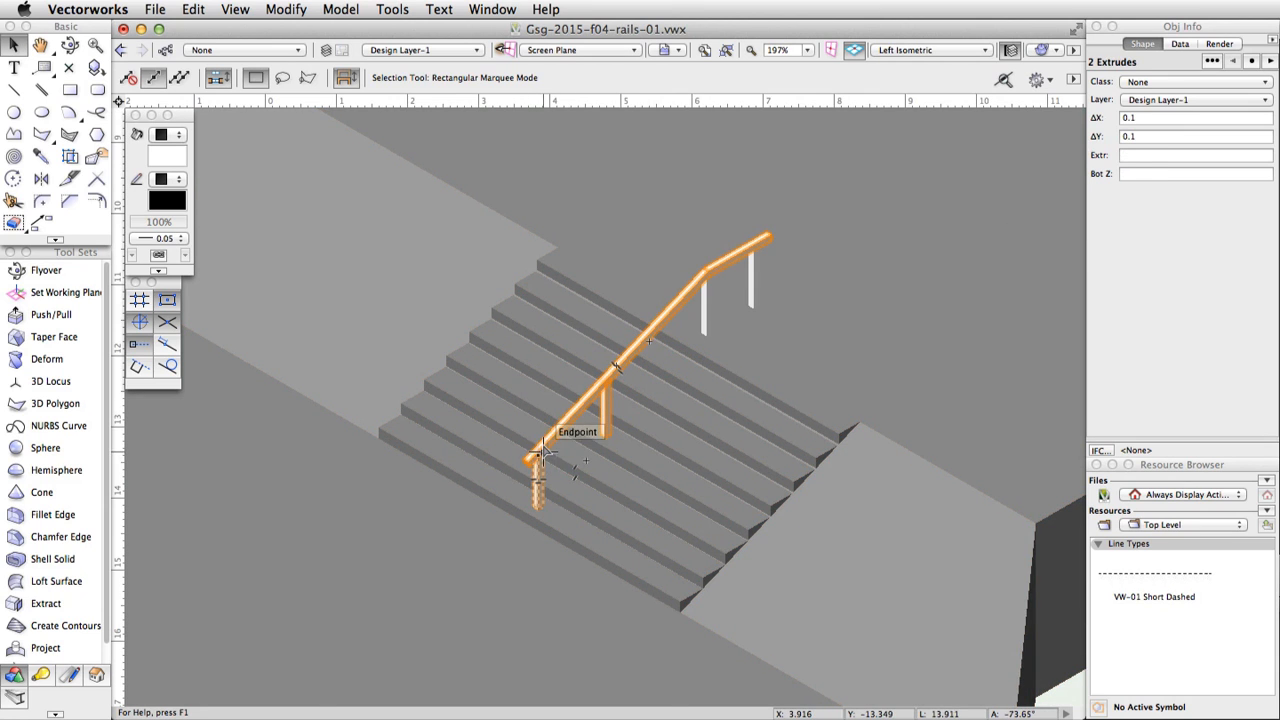
pyautogui.keyDown('shift'); pyautogui.click(704, 330); pyautogui.keyUp('shift')
pyautogui.keyDown('shift'); pyautogui.click(755, 265); pyautogui.keyUp('shift')
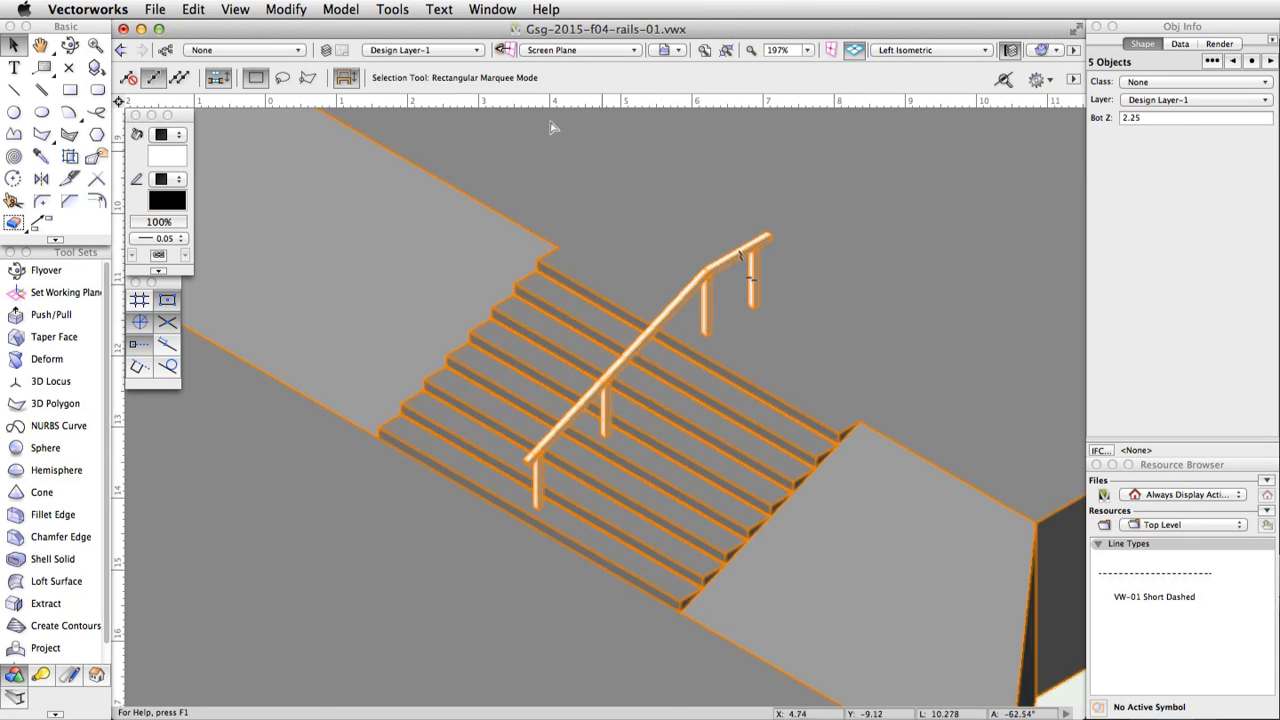
pyautogui.click(356, 9)
pyautogui.click(359, 31)
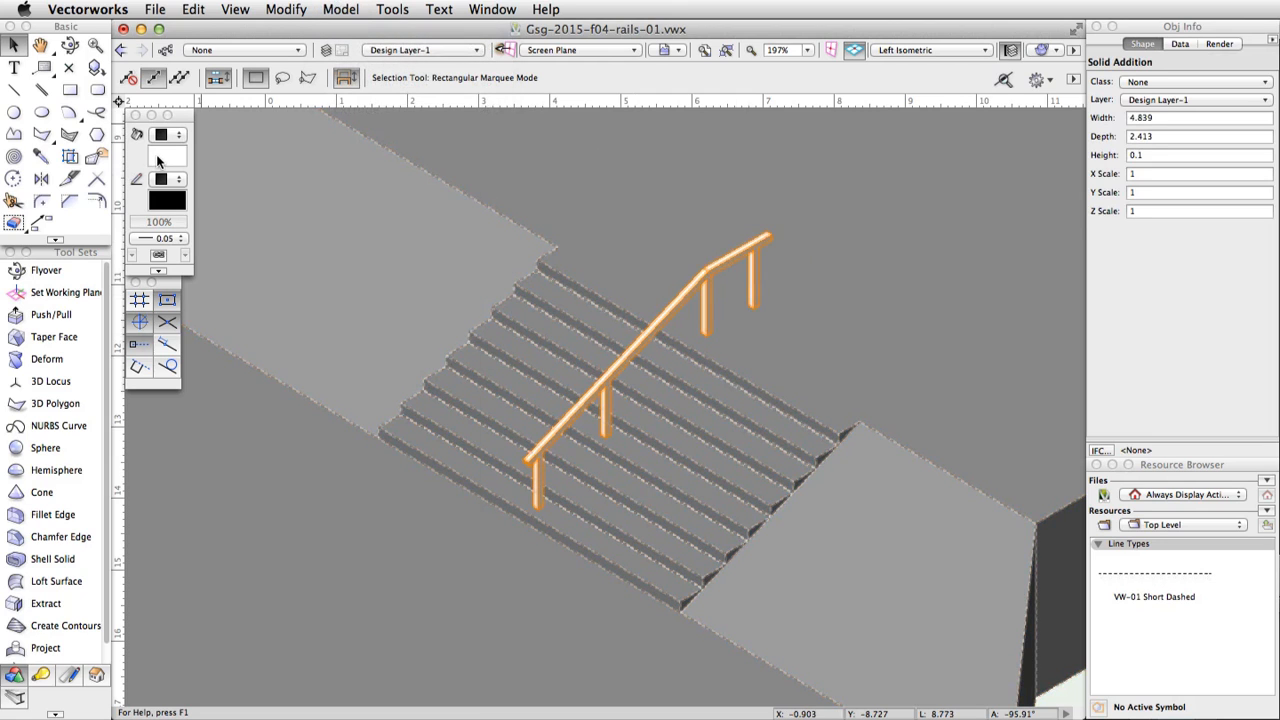
# Set the combined stair rail's fill colour to black and assign it to the Rails class
pyautogui.click(161, 178)
pyautogui.click(178, 252)
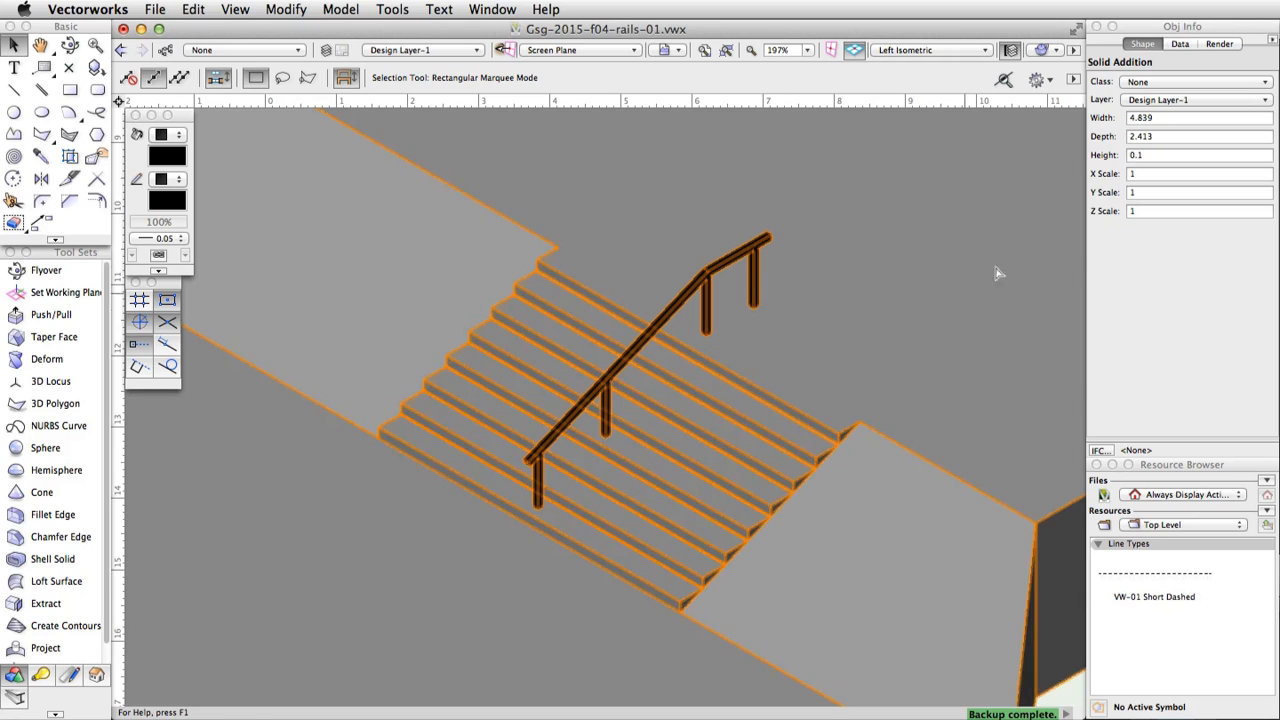
pyautogui.click(1246, 81)
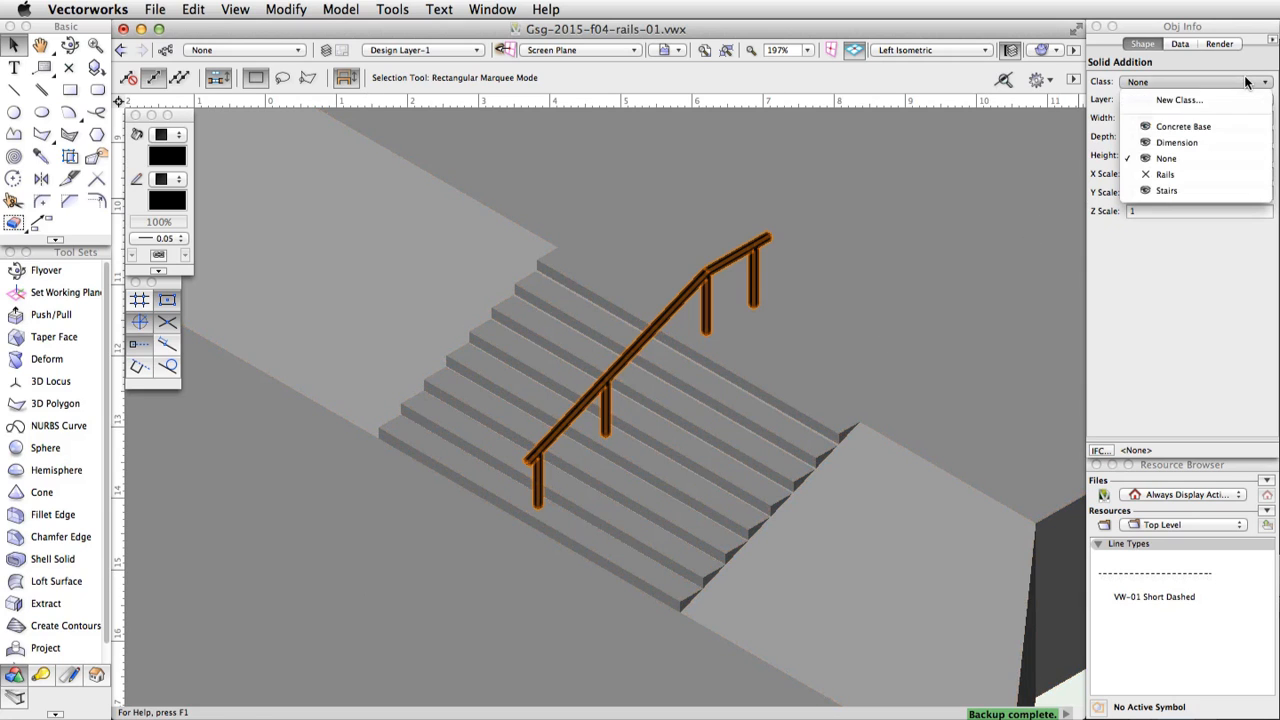
pyautogui.click(1213, 172)
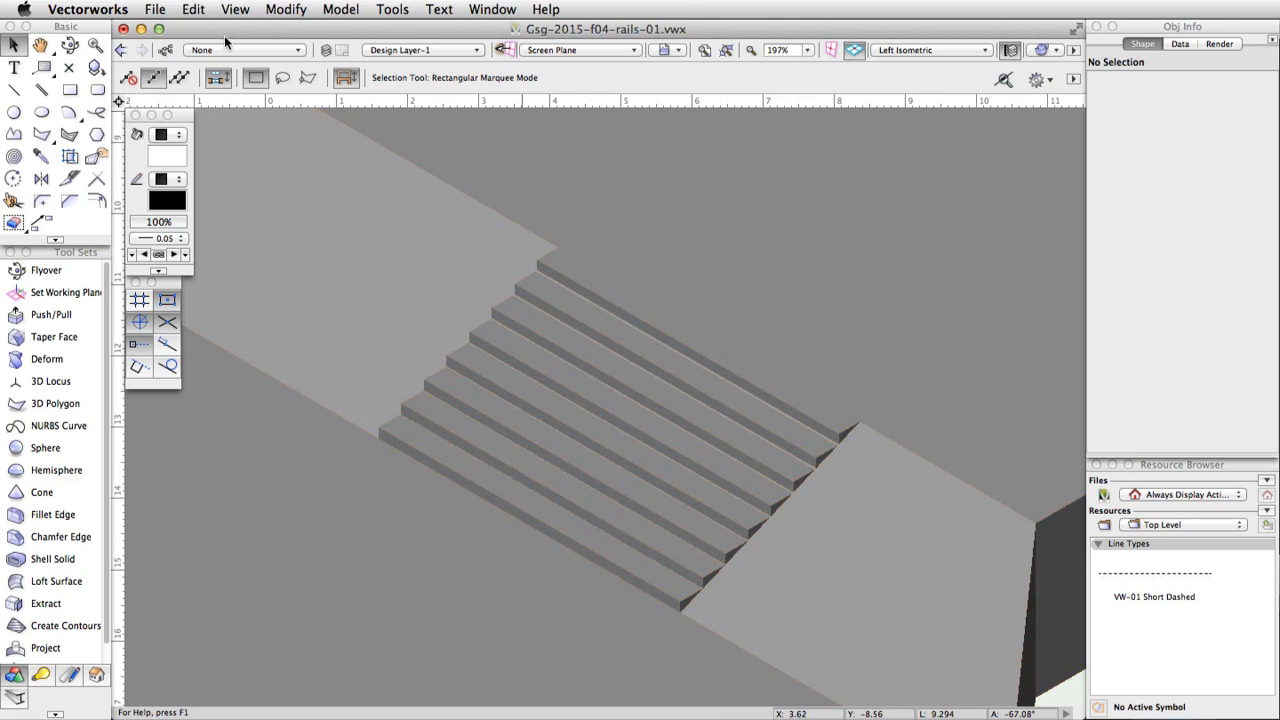
# Make the Rails class visible in the Organization settings
pyautogui.click(166, 50)
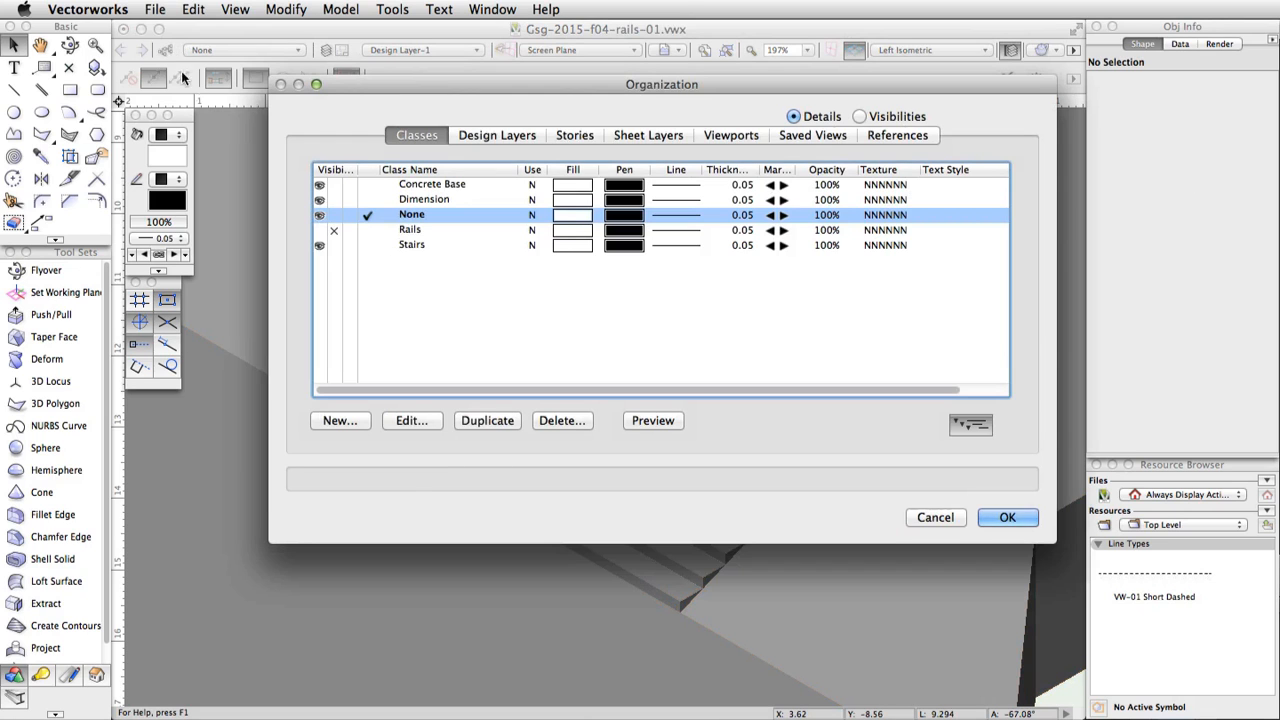
pyautogui.click(320, 230)
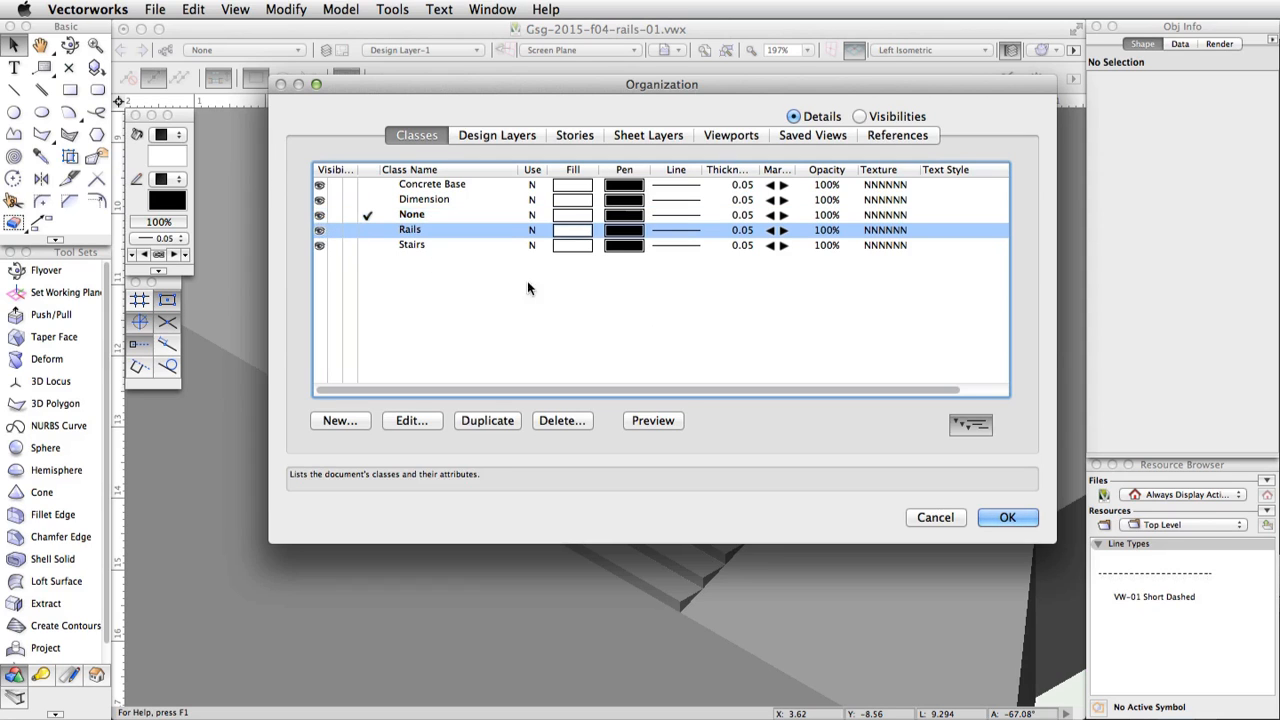
pyautogui.click(1035, 522)
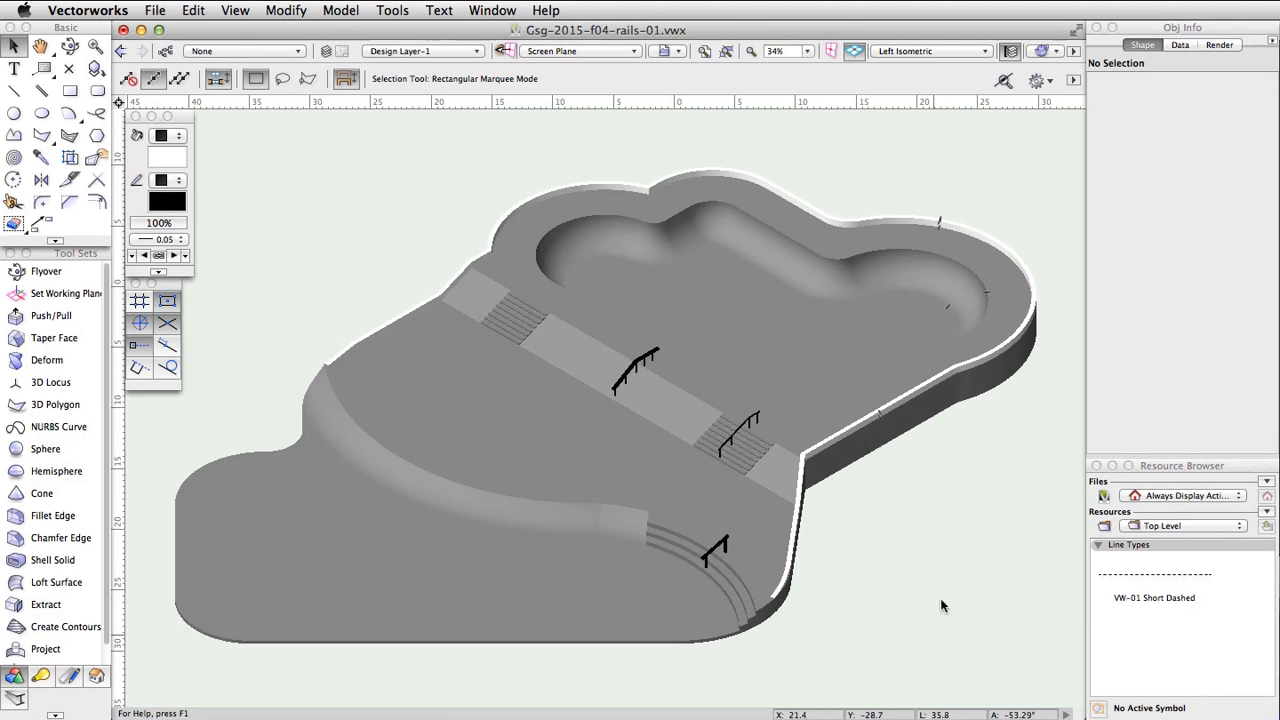
pyautogui.click(984, 51)
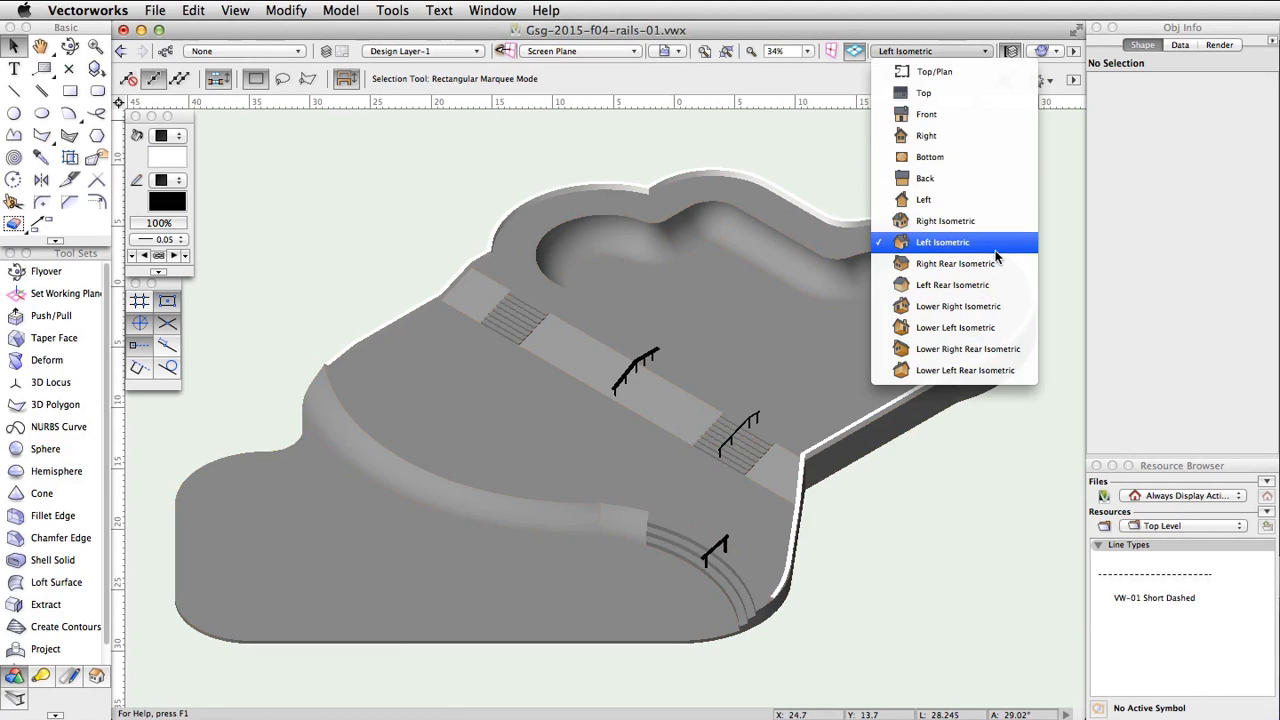
pyautogui.click(984, 488)
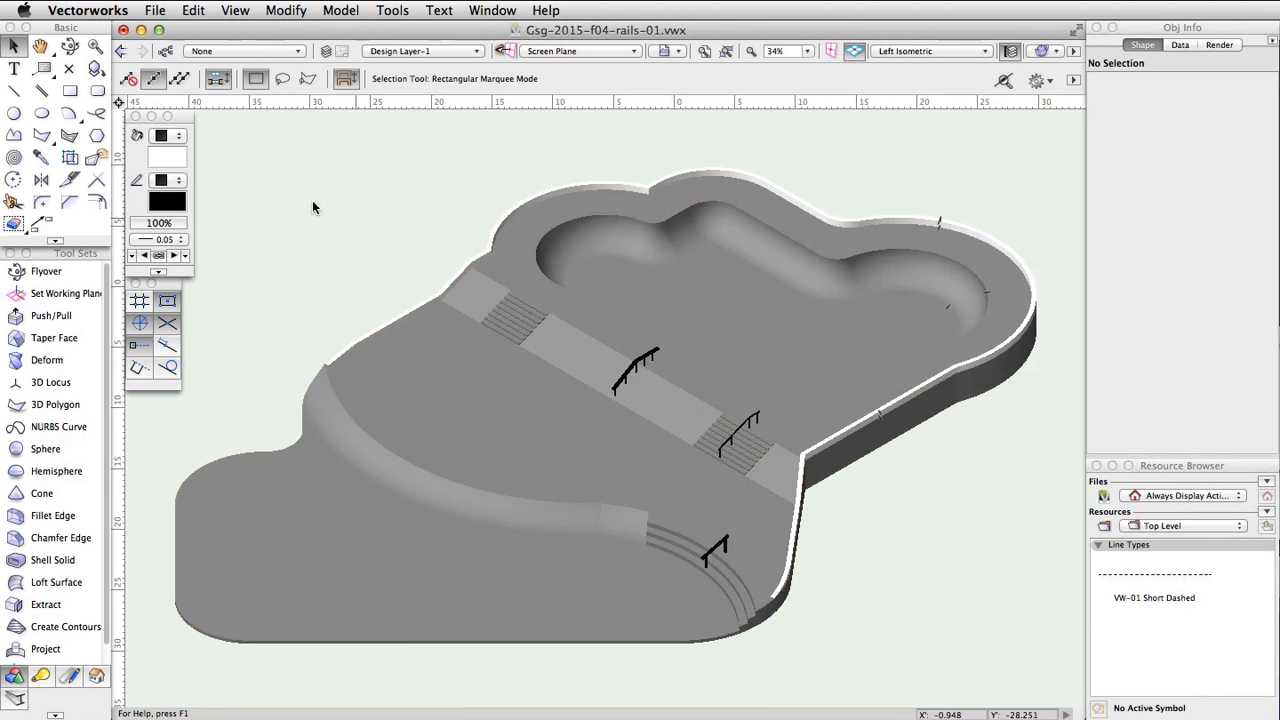
# With the working plane set to Automatic, draw a 3.25 by 0.15 m rectangle on the flat surface in front of the stair rails
pyautogui.click(69, 90)
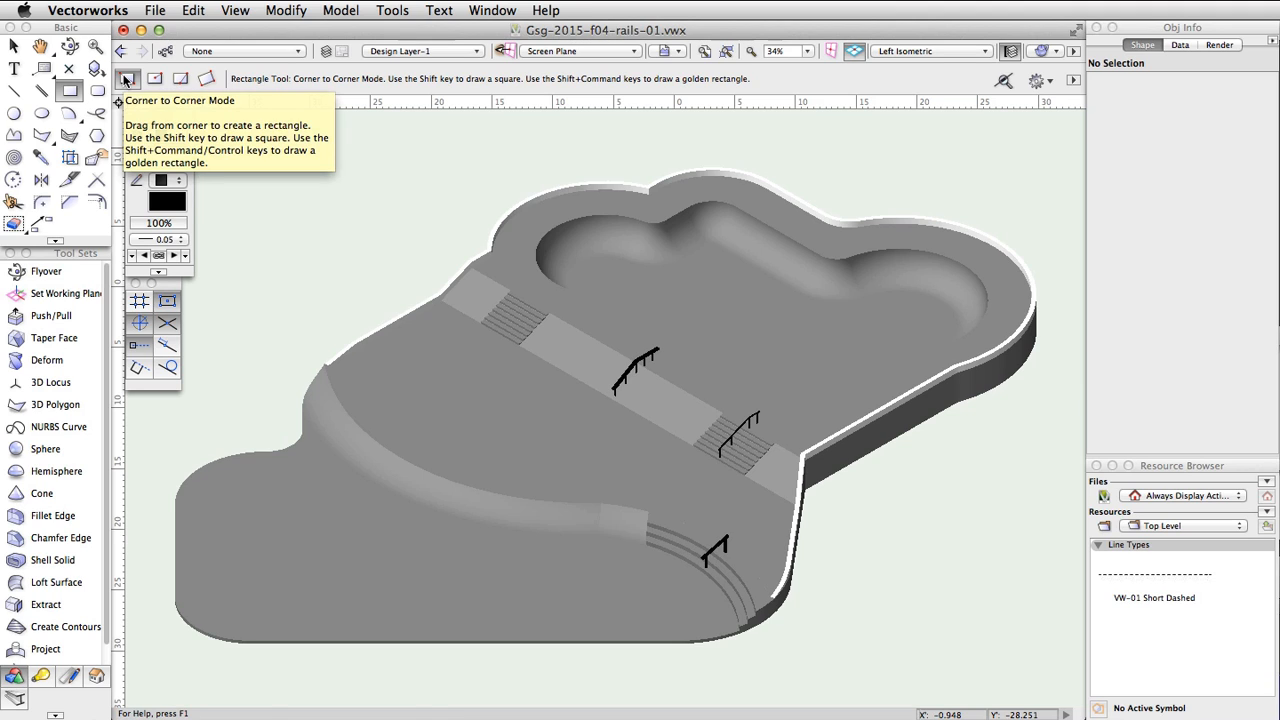
pyautogui.click(633, 51)
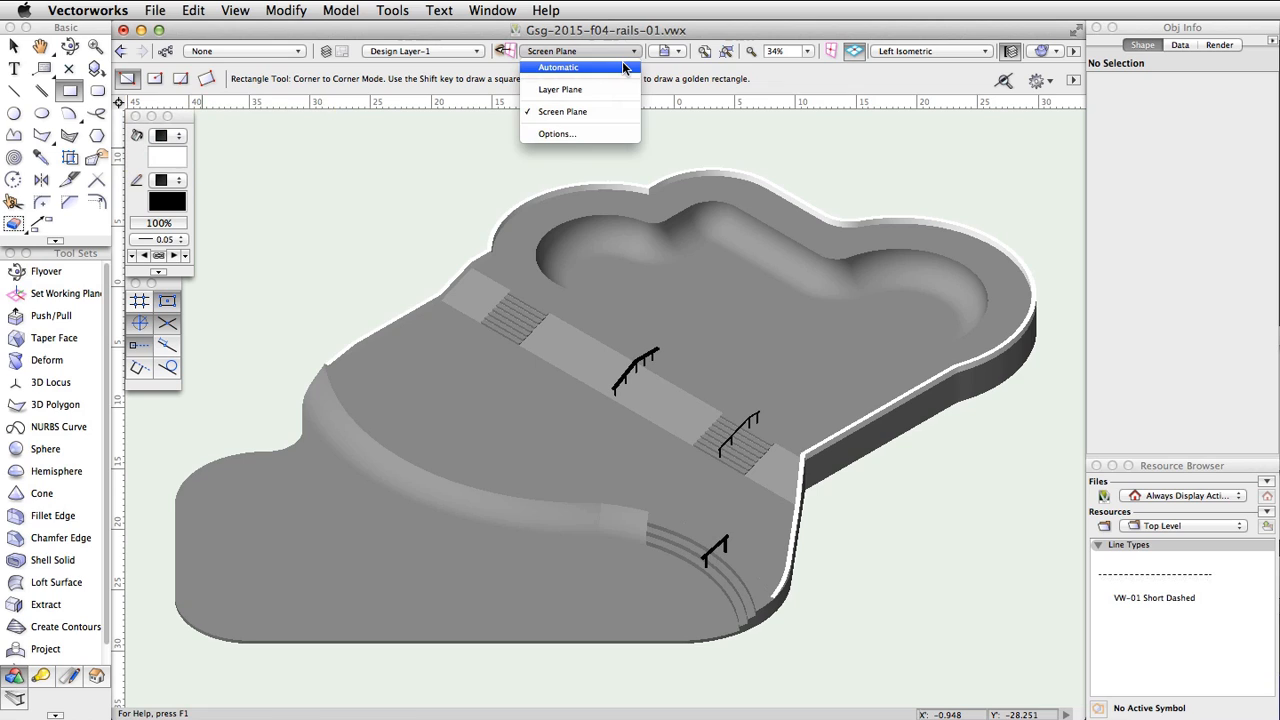
pyautogui.click(624, 67)
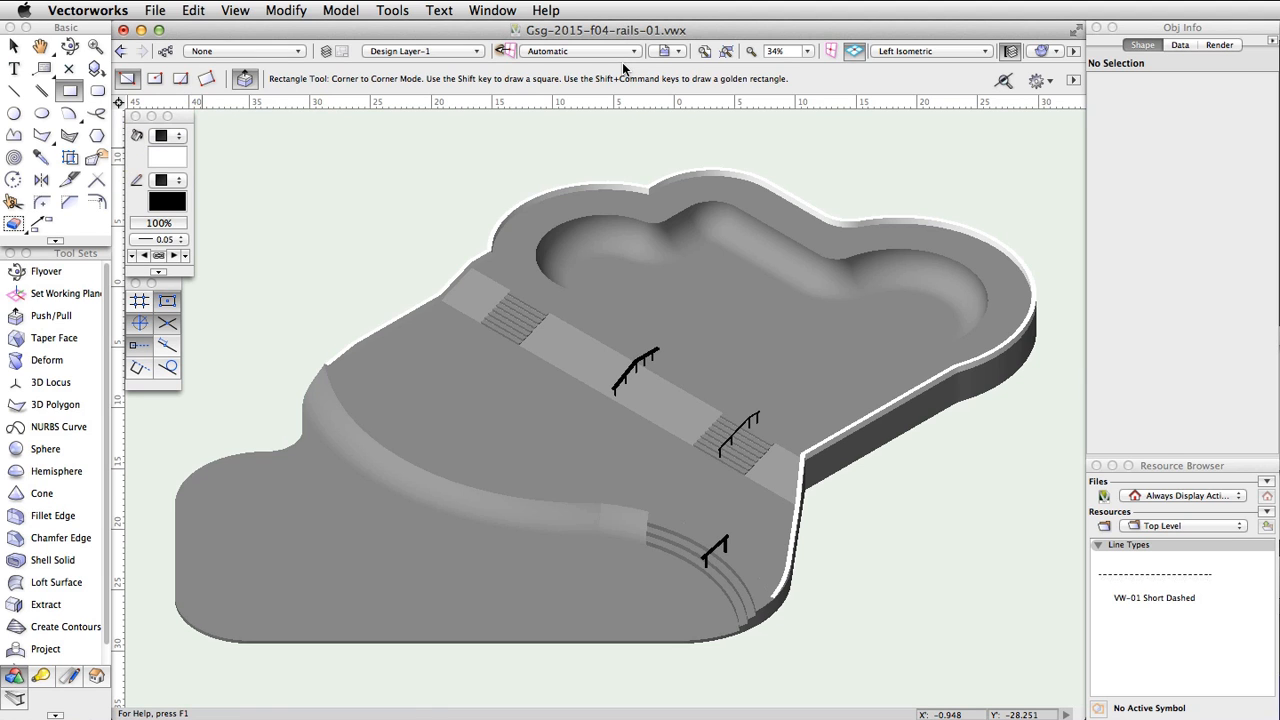
pyautogui.scroll(5, 530, 428)
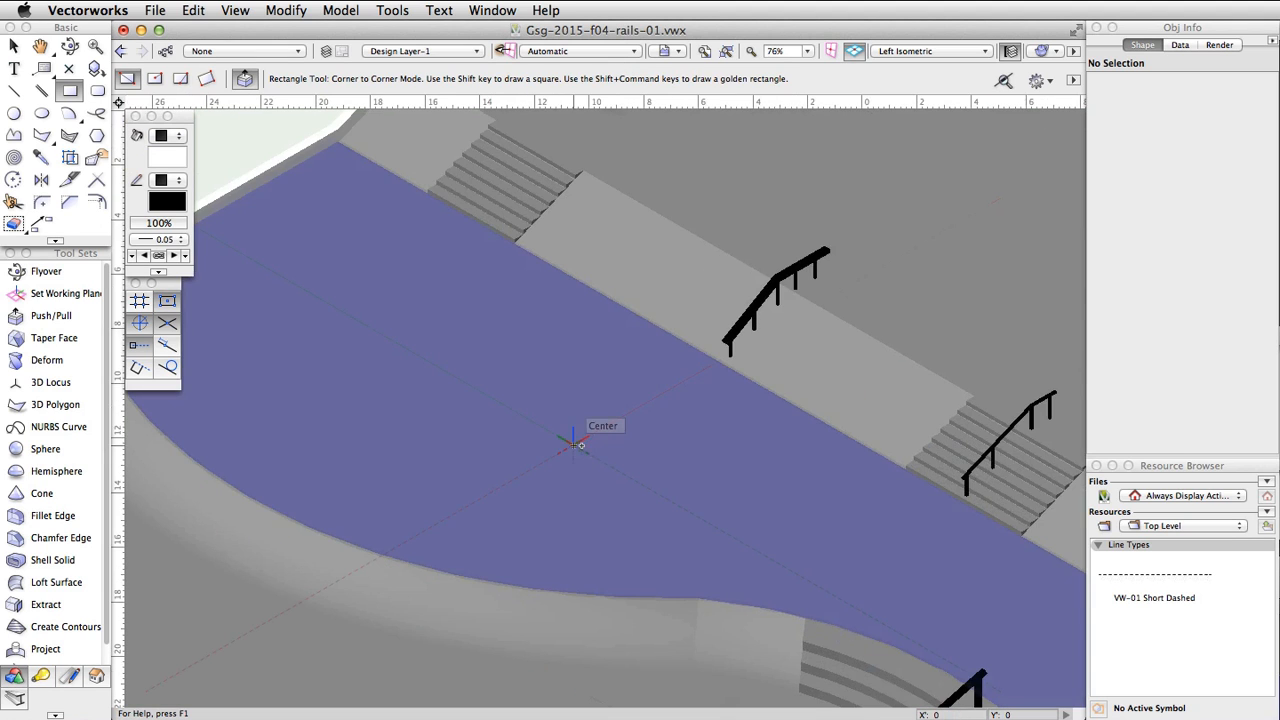
pyautogui.click(574, 443)
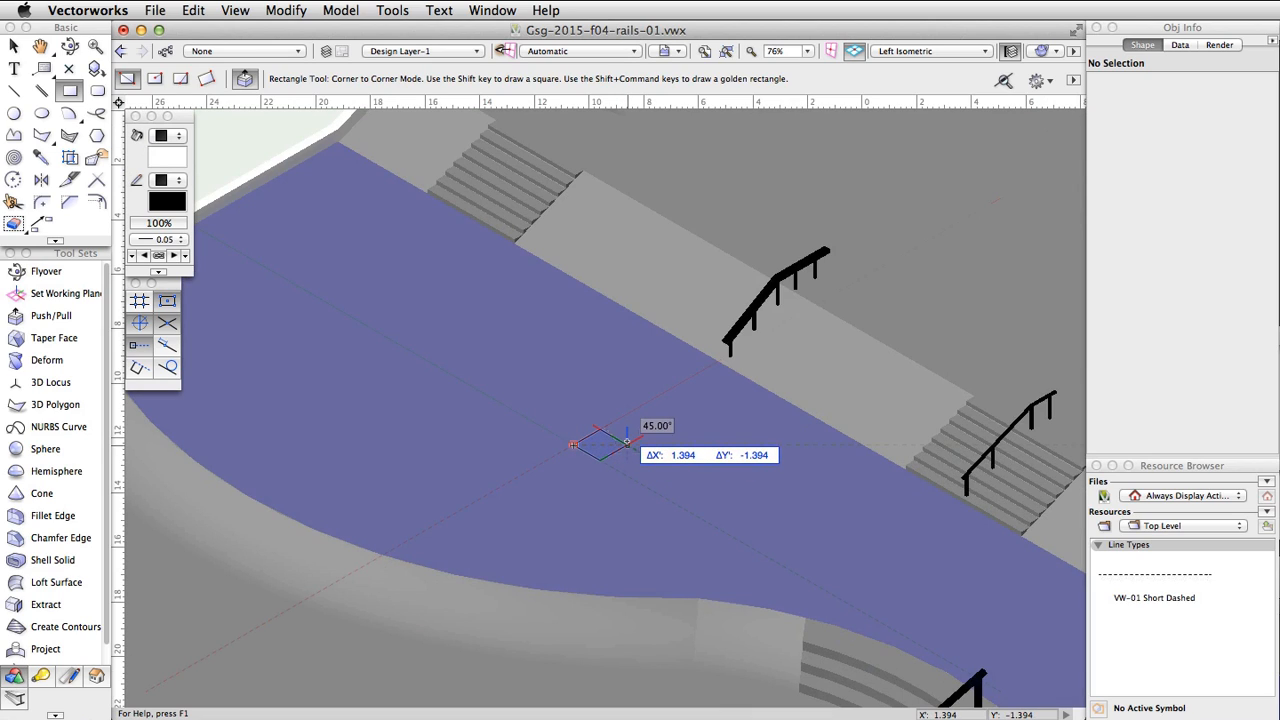
pyautogui.press('Tab')
pyautogui.write('3.25')
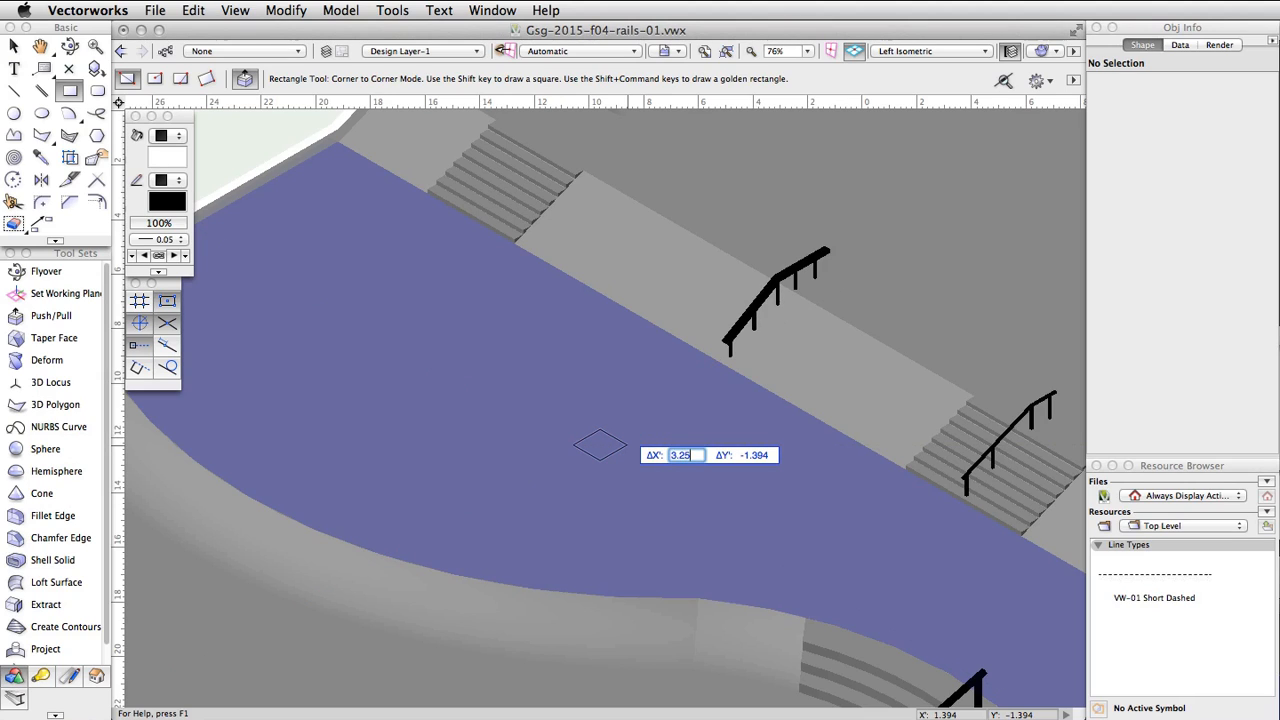
pyautogui.press('Tab')
pyautogui.write('0.15')
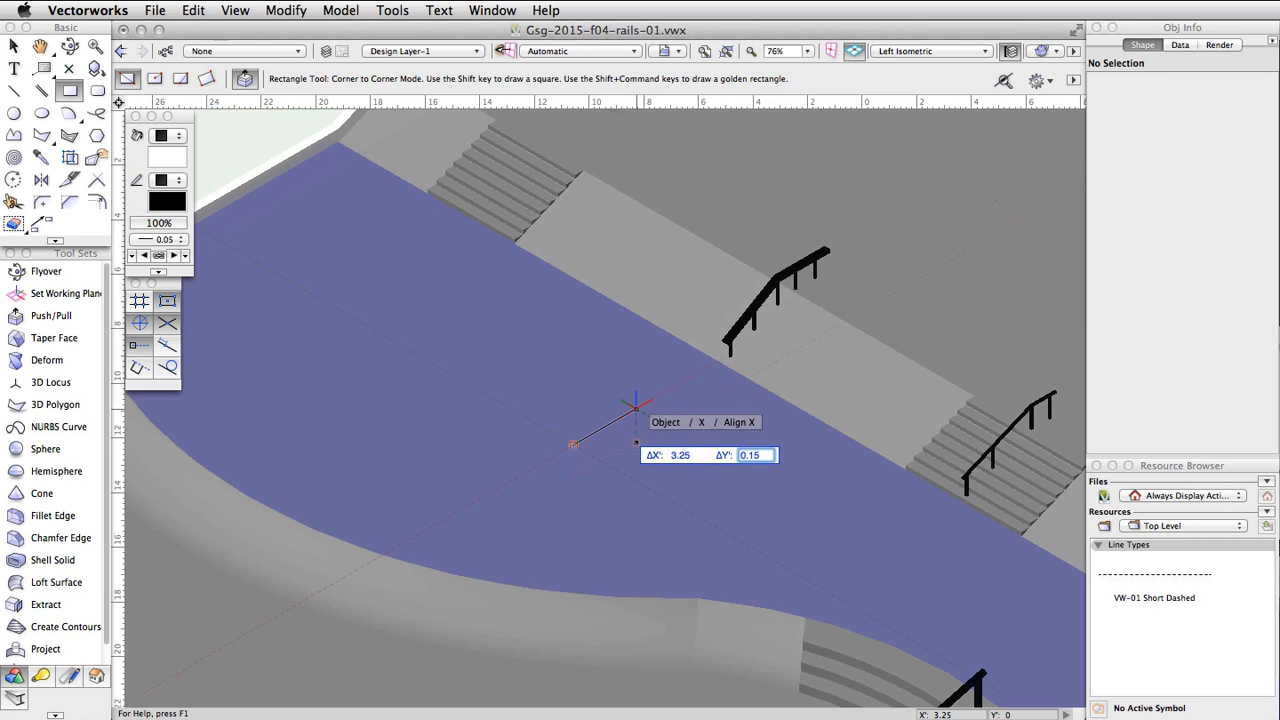
pyautogui.press('Return')
pyautogui.click(636, 442)
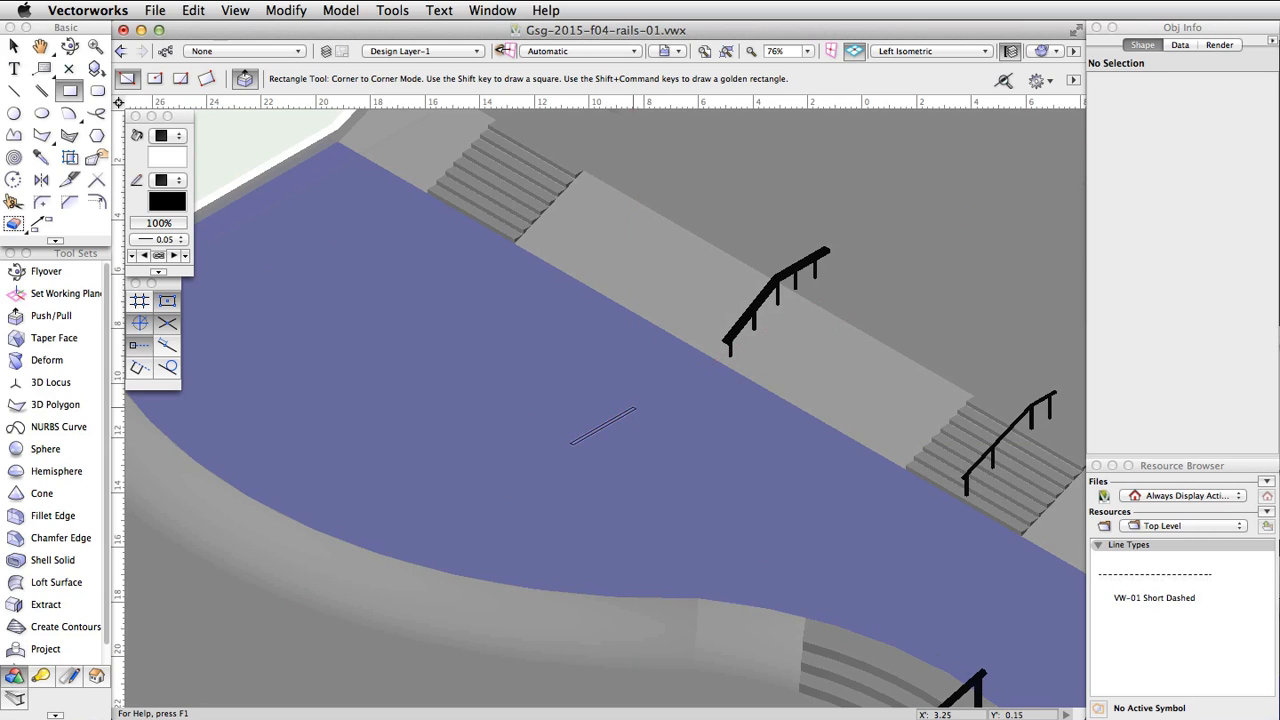
# Extrude the long narrow rectangle by 0.05 m
pyautogui.scroll(3, 602, 429)
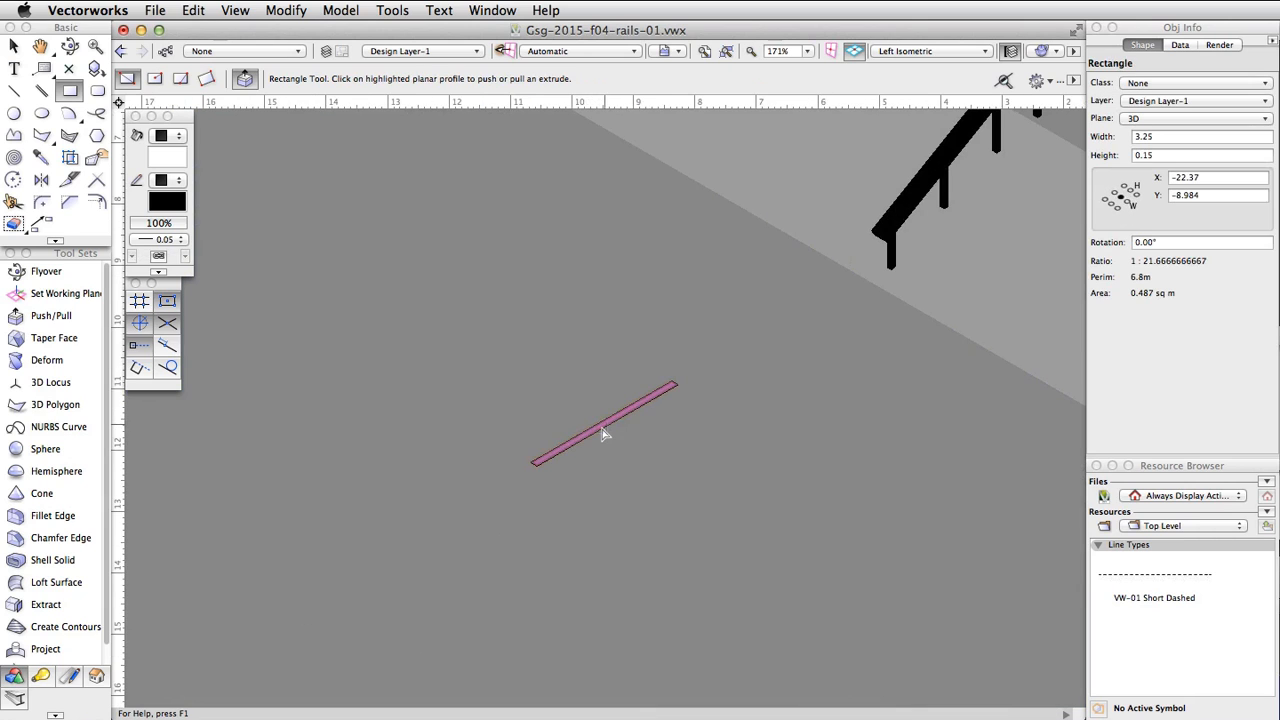
pyautogui.scroll(3, 602, 429)
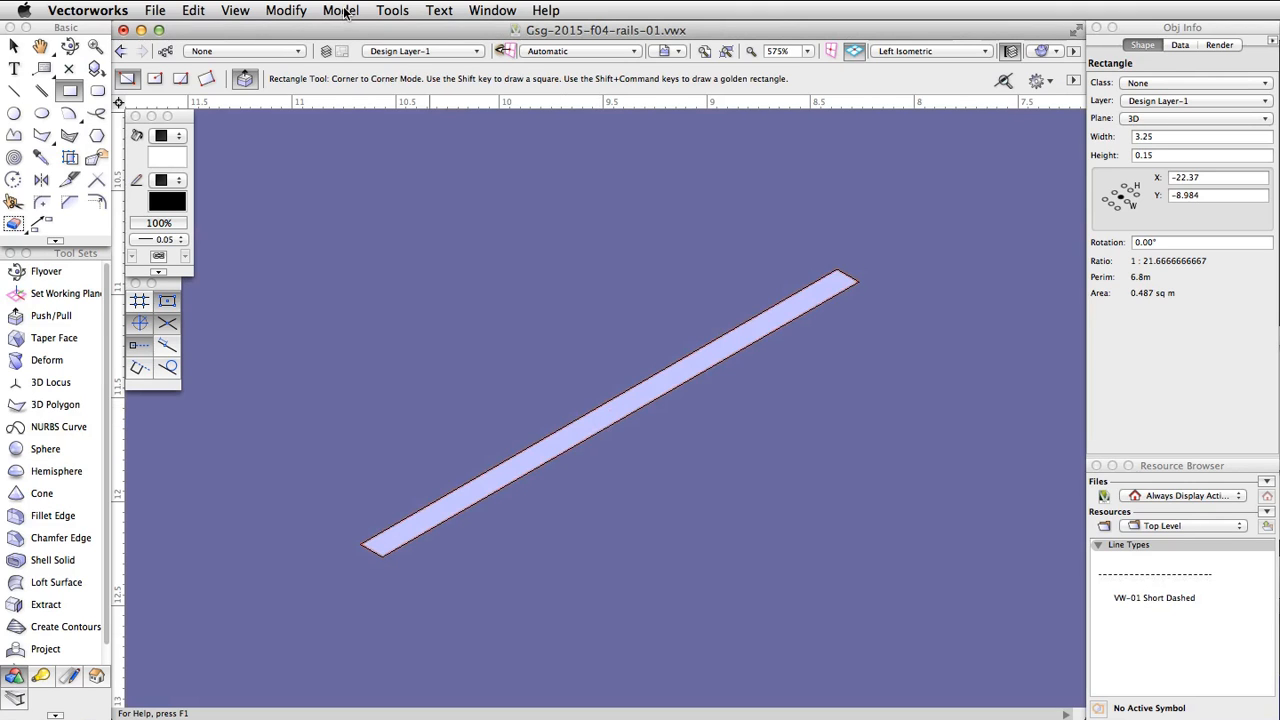
pyautogui.click(345, 11)
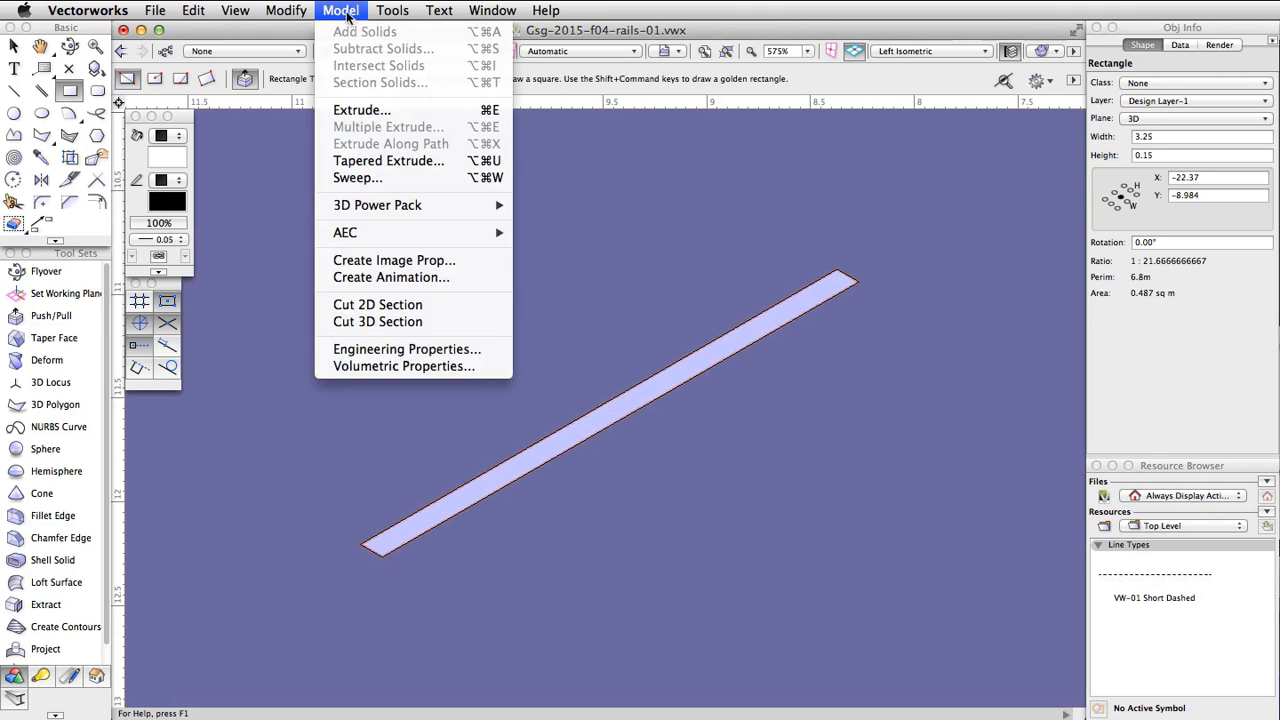
pyautogui.click(395, 110)
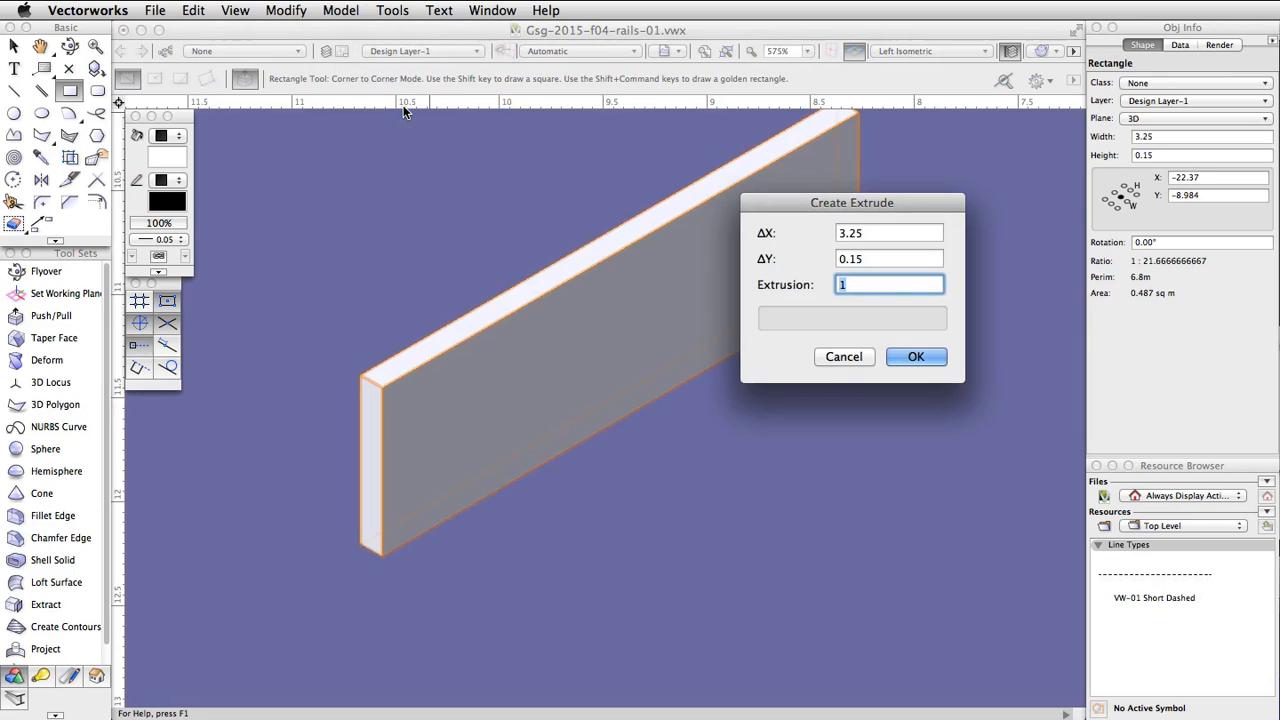
pyautogui.write('0.05')
pyautogui.press('Return')
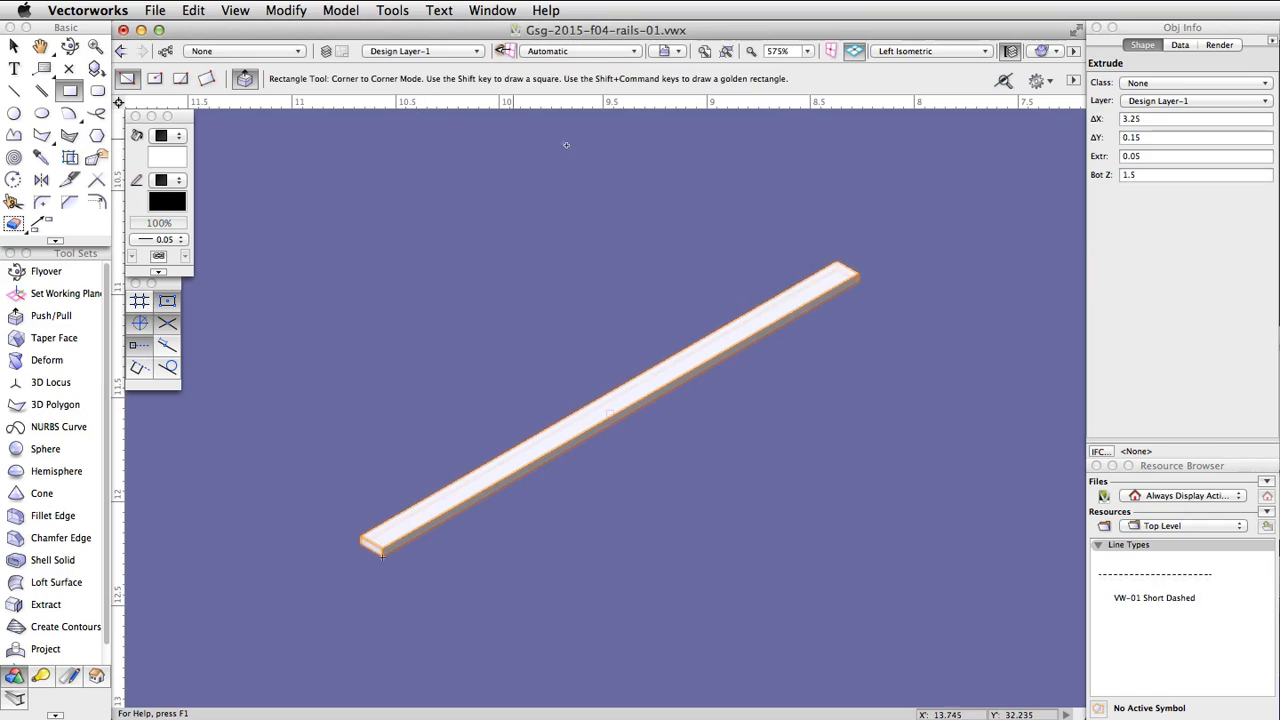
# Raise the extruded bar by setting its bottom Z to 2
pyautogui.click(1149, 176)
pyautogui.doubleClick(1149, 176)
pyautogui.write('2')
pyautogui.press('Return')
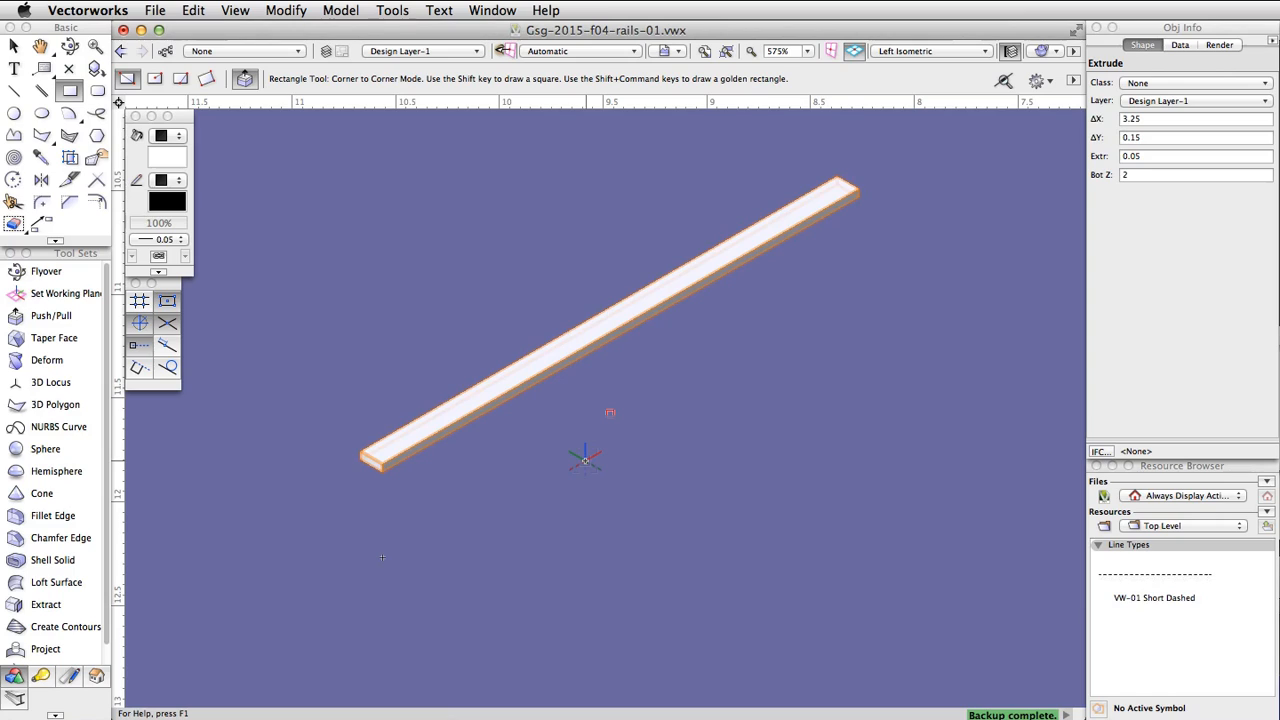
# Draw a 0.2 by 0.2 m square on the platform surface beside the raised bar, keeping the Automatic working plane
pyautogui.click(578, 50)
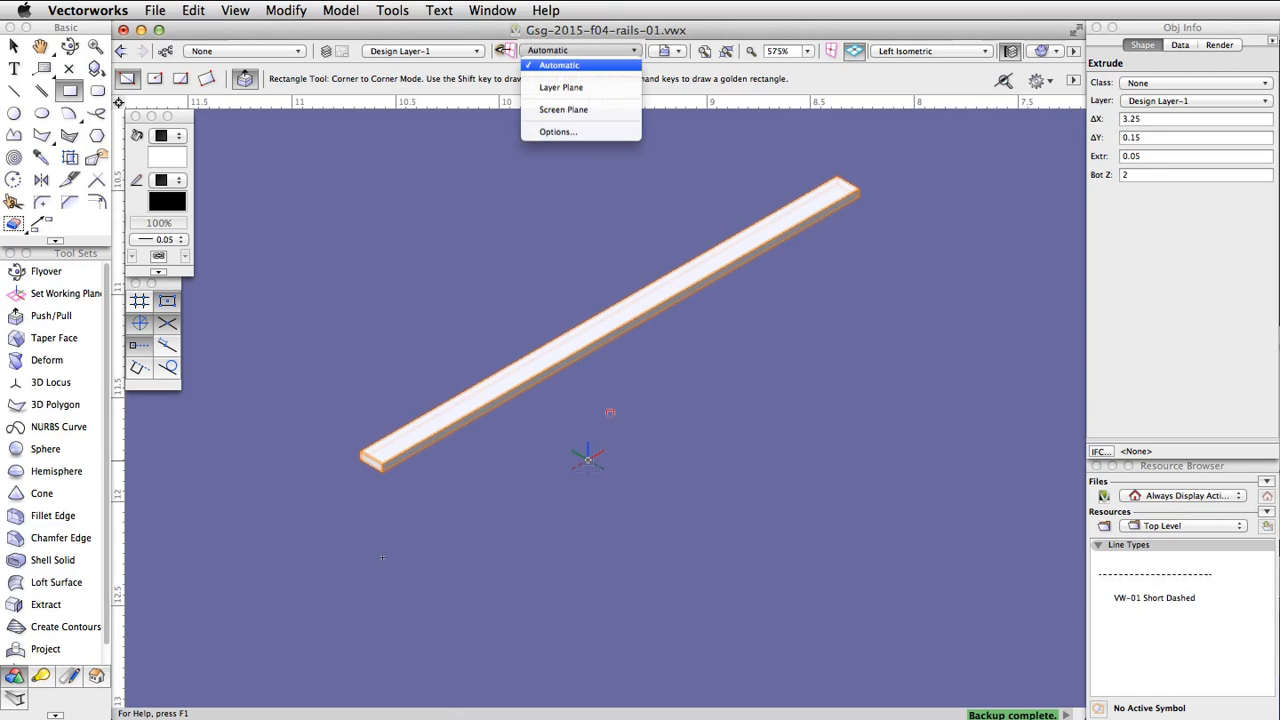
pyautogui.click(559, 65)
pyautogui.click(393, 10)
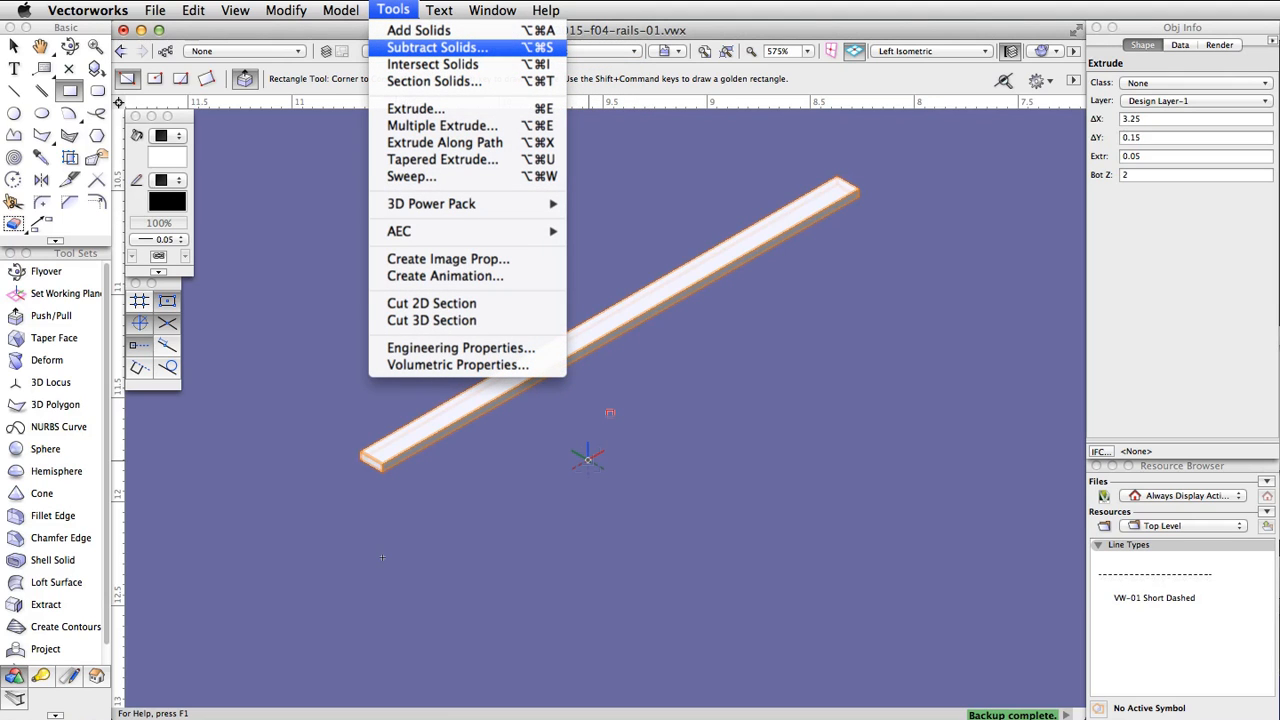
pyautogui.click(437, 47)
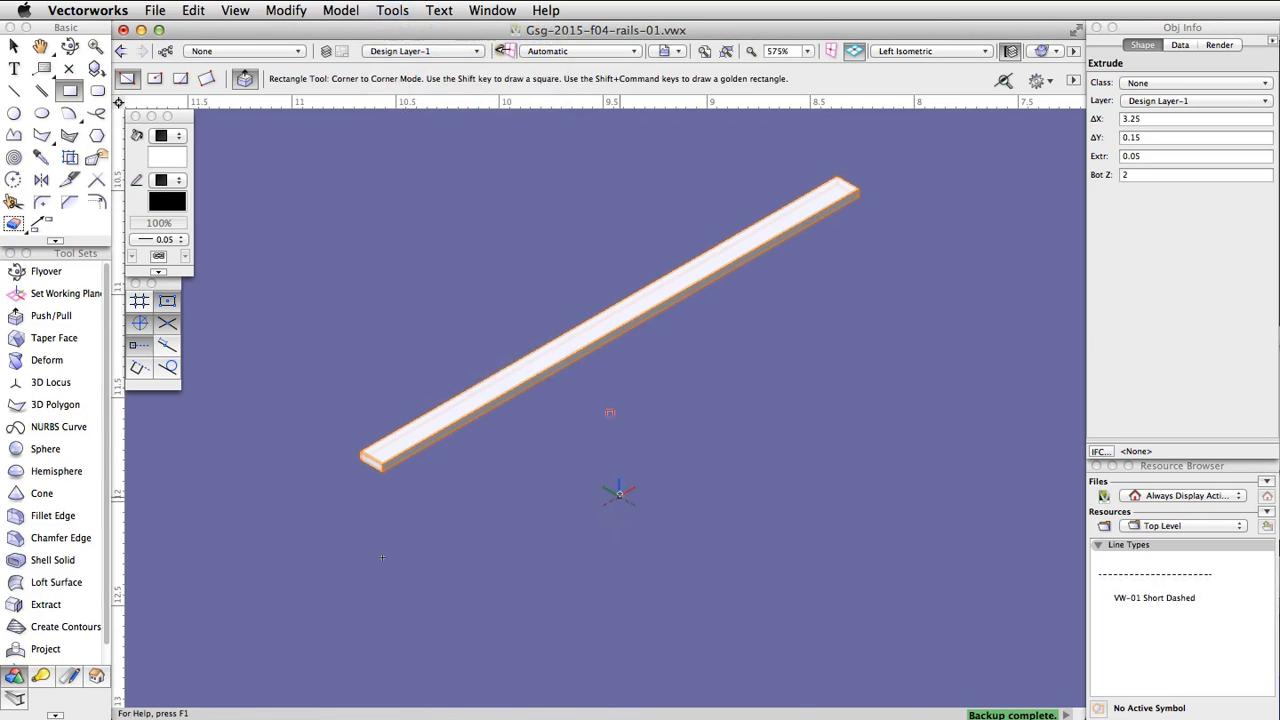
pyautogui.click(608, 481)
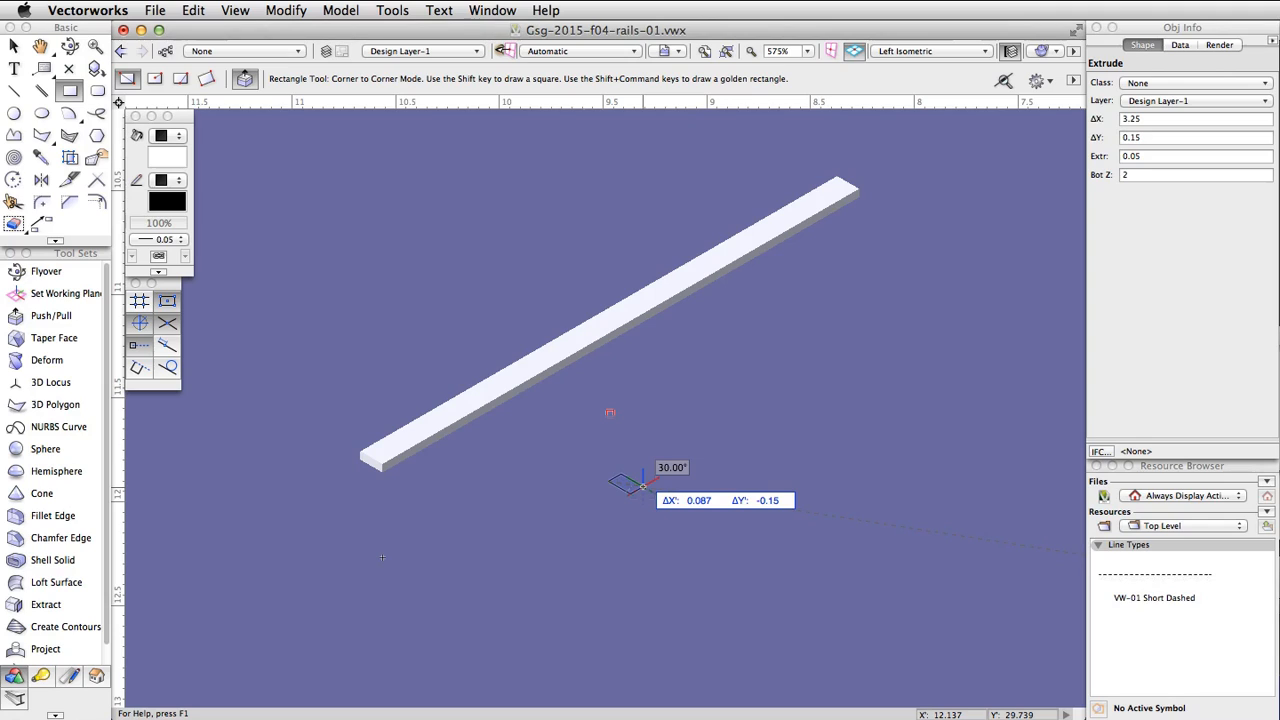
pyautogui.press('Tab')
pyautogui.write('0.2')
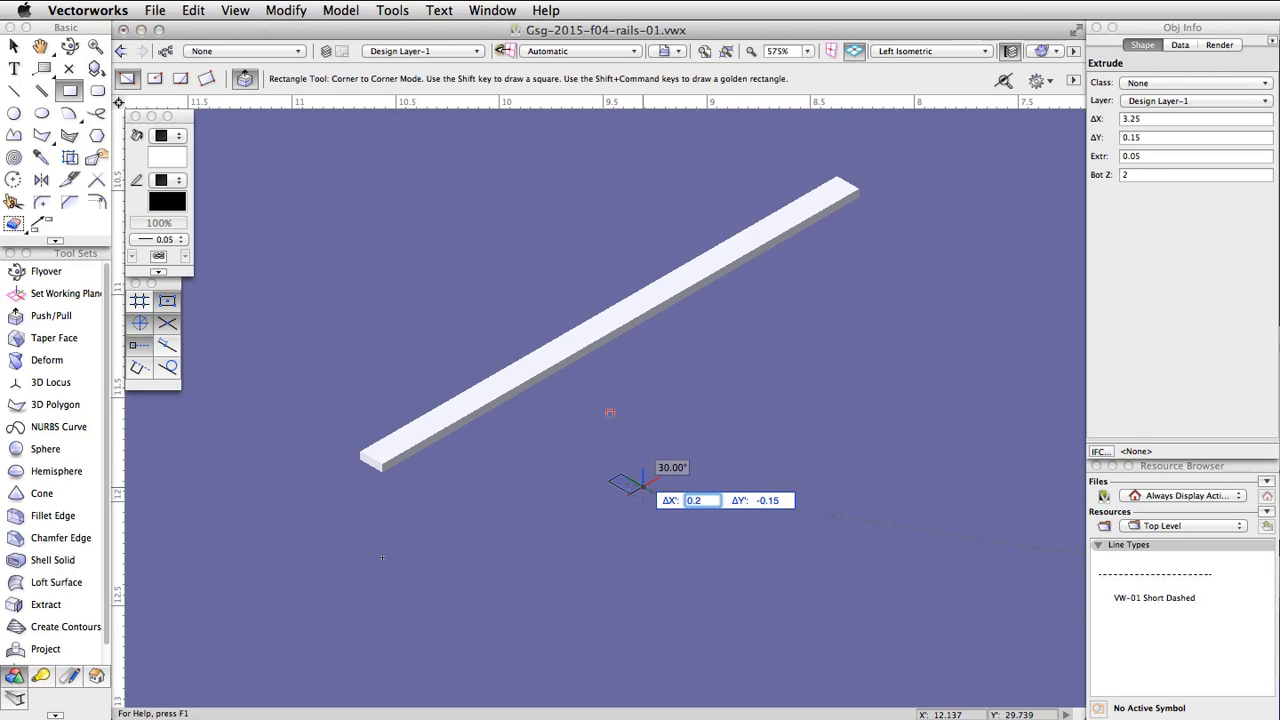
pyautogui.press('Tab')
pyautogui.write('0.2')
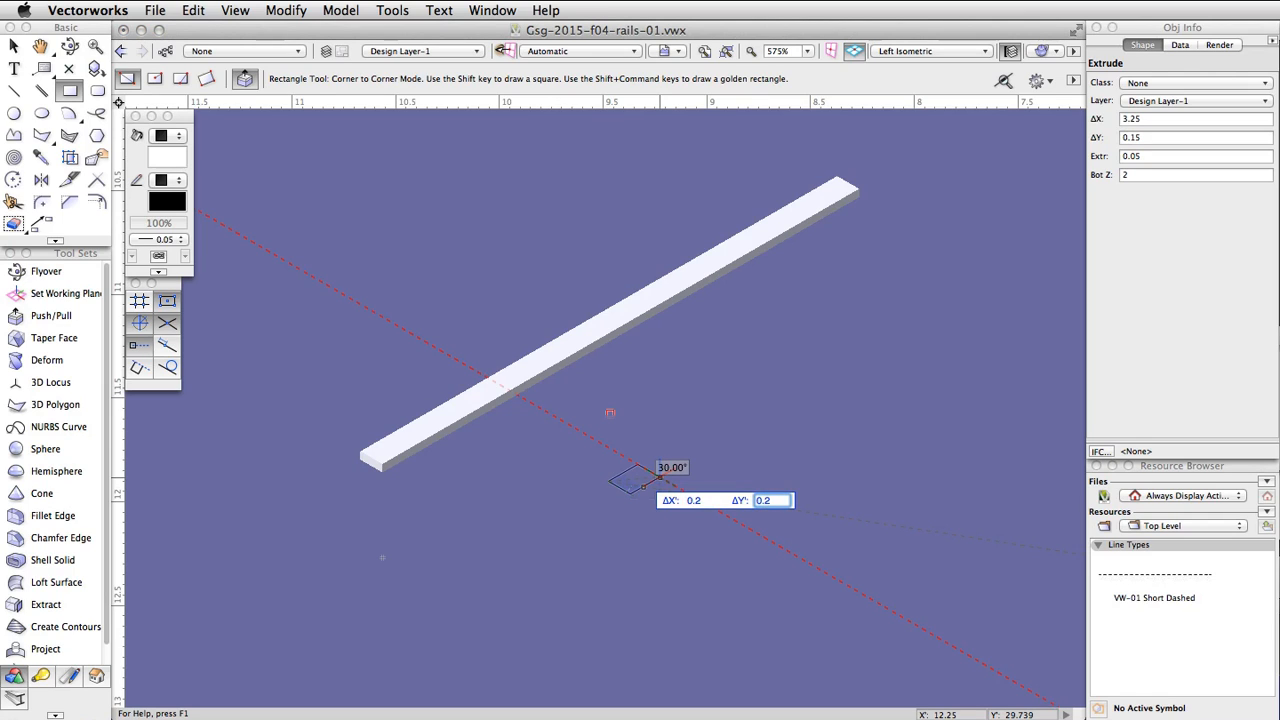
pyautogui.press('Tab')
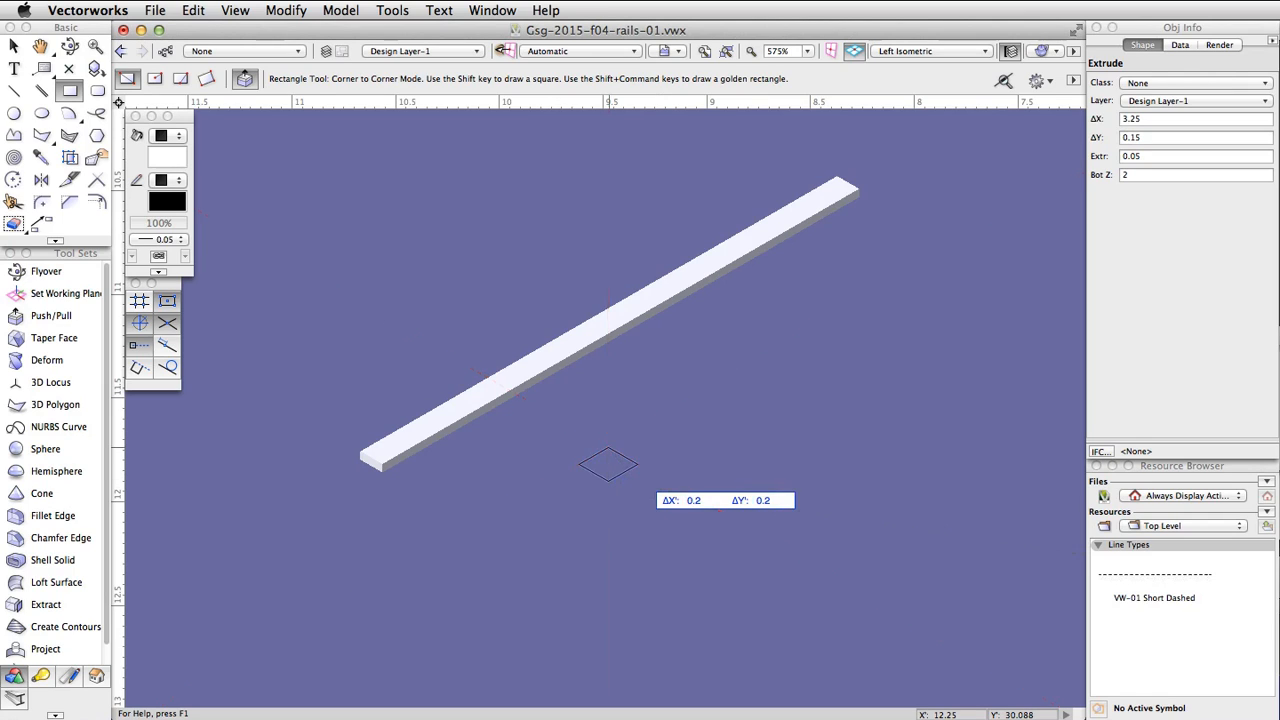
pyautogui.press('Return')
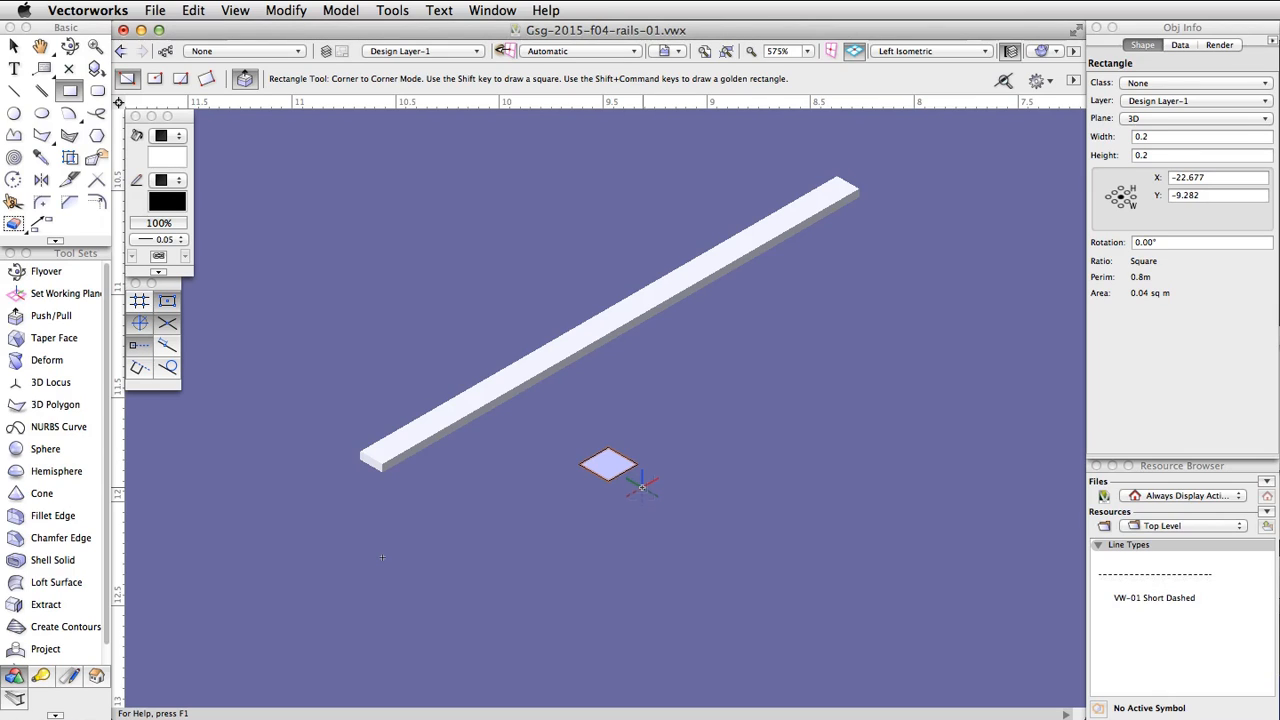
# Extrude the square by 0.05 m to form a base plate
pyautogui.click(331, 10)
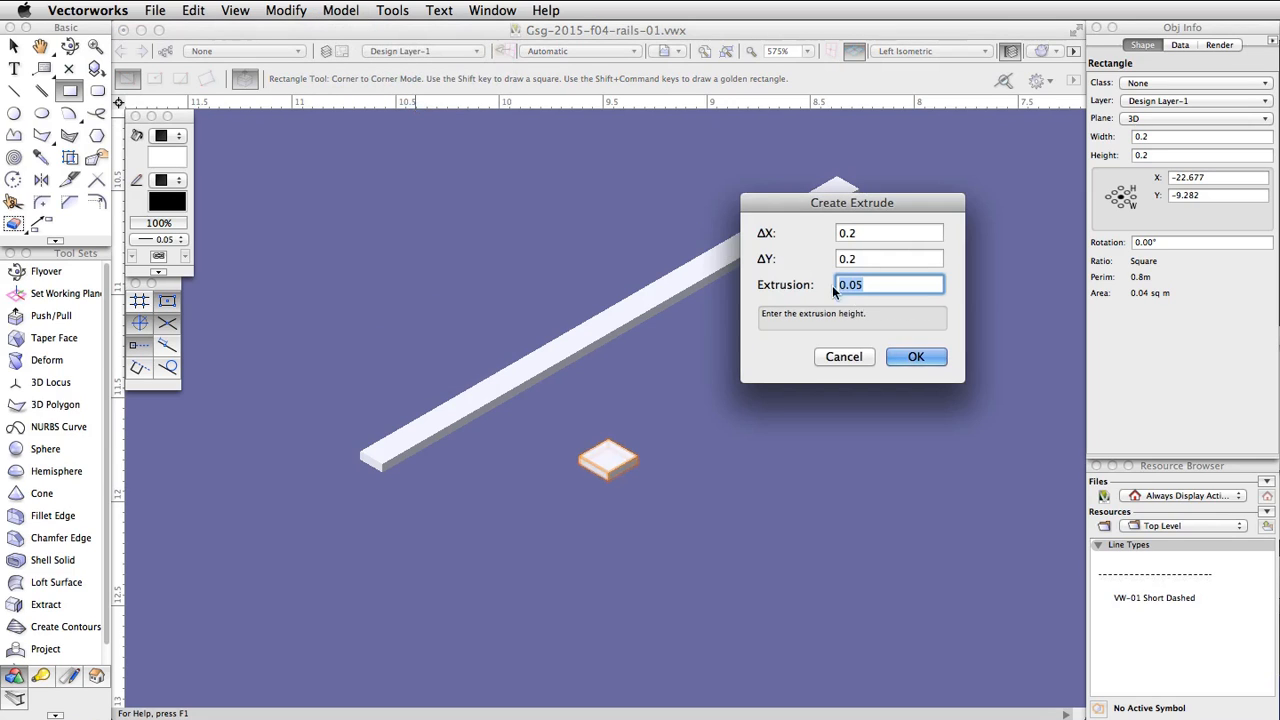
pyautogui.write('0.05')
pyautogui.press('Return')
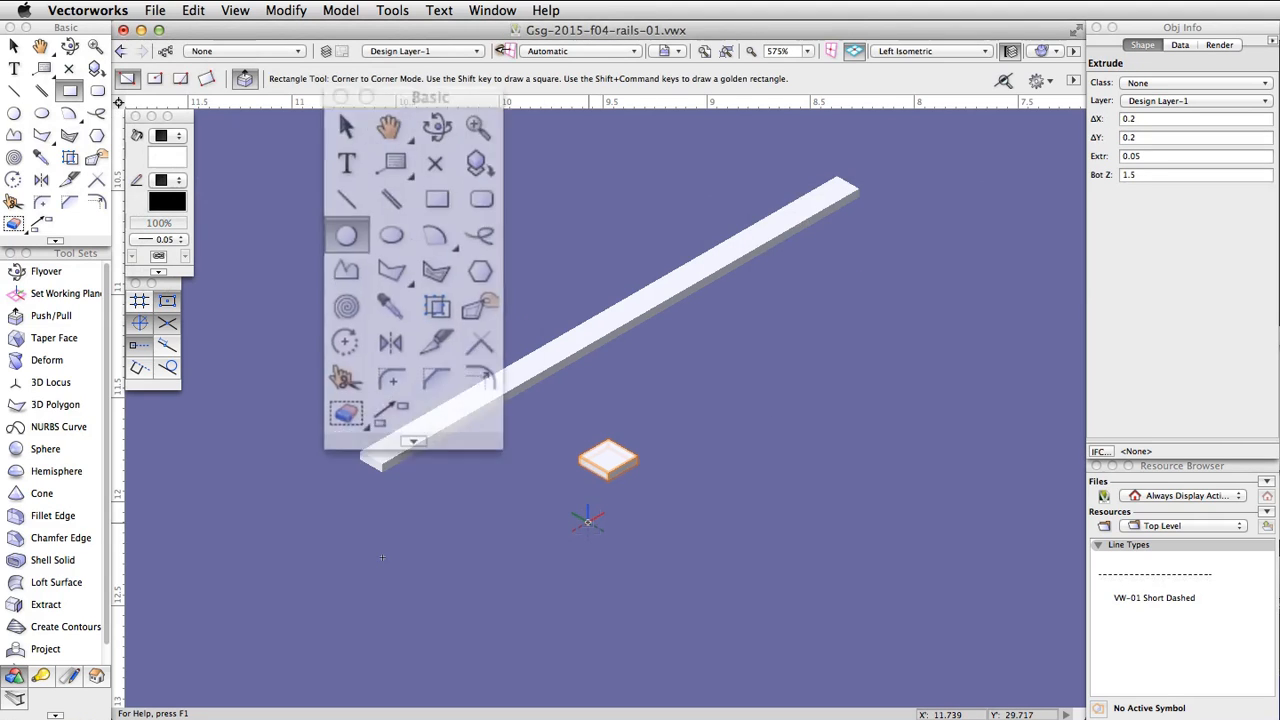
pyautogui.click(393, 10)
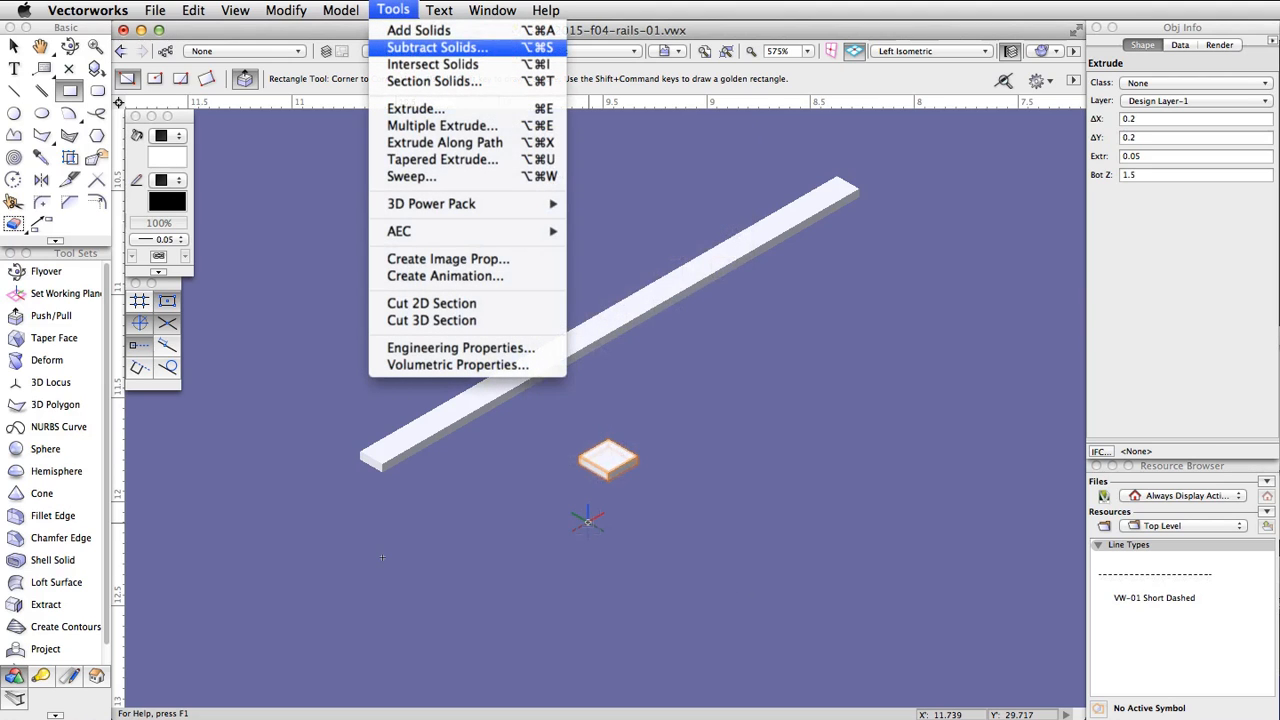
pyautogui.press('Escape')
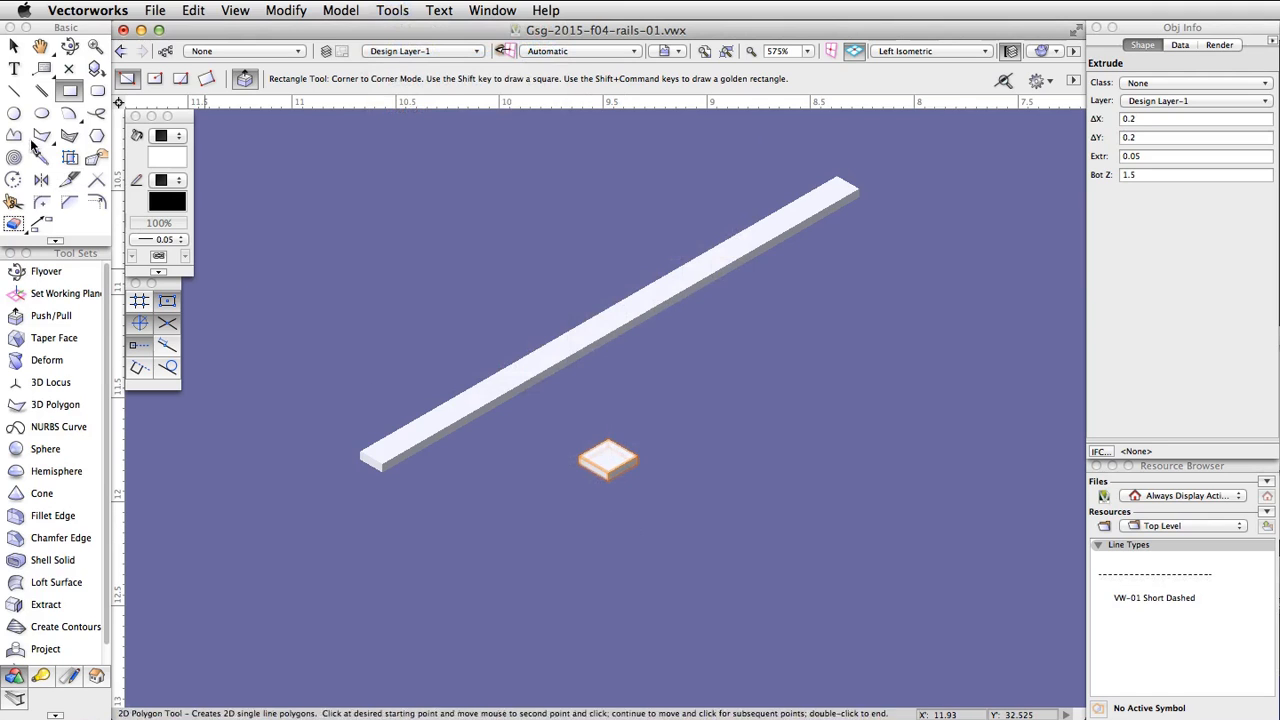
# Start a centre-radius circle on the base plate's top face, centred 0.045 m from its left corner at an angle of -45°
pyautogui.click(18, 117)
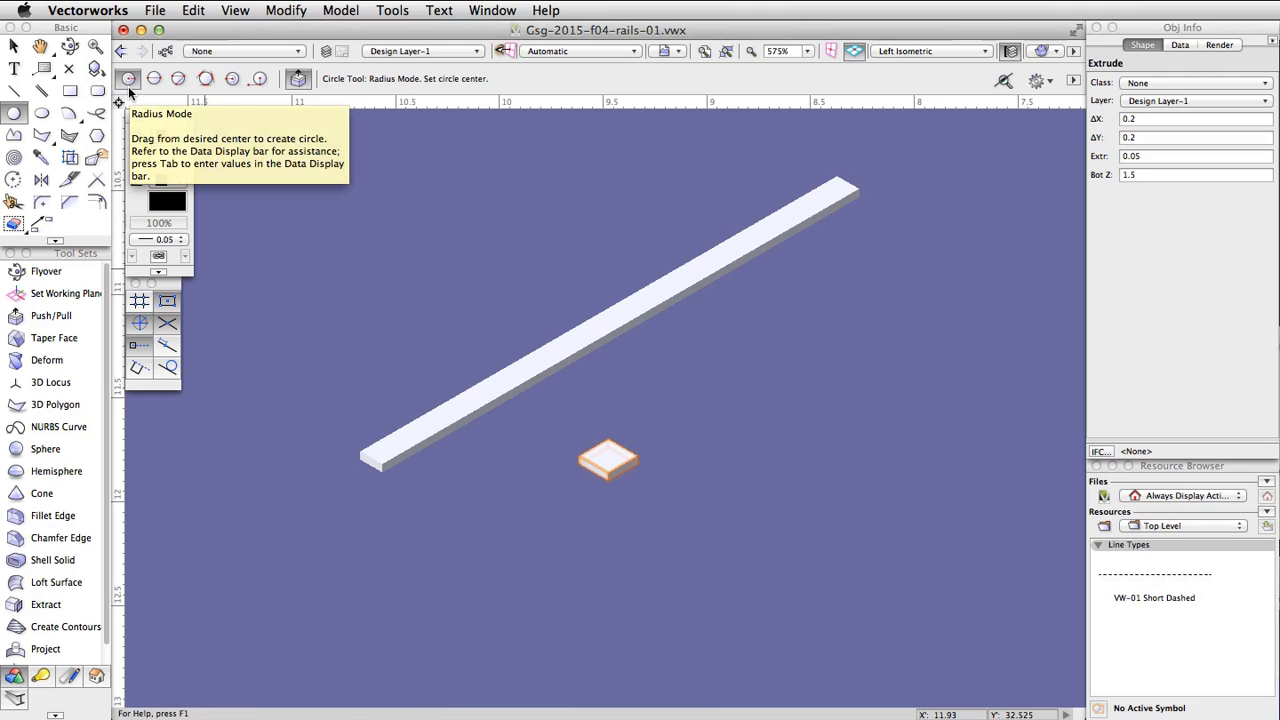
pyautogui.scroll(5, 581, 447)
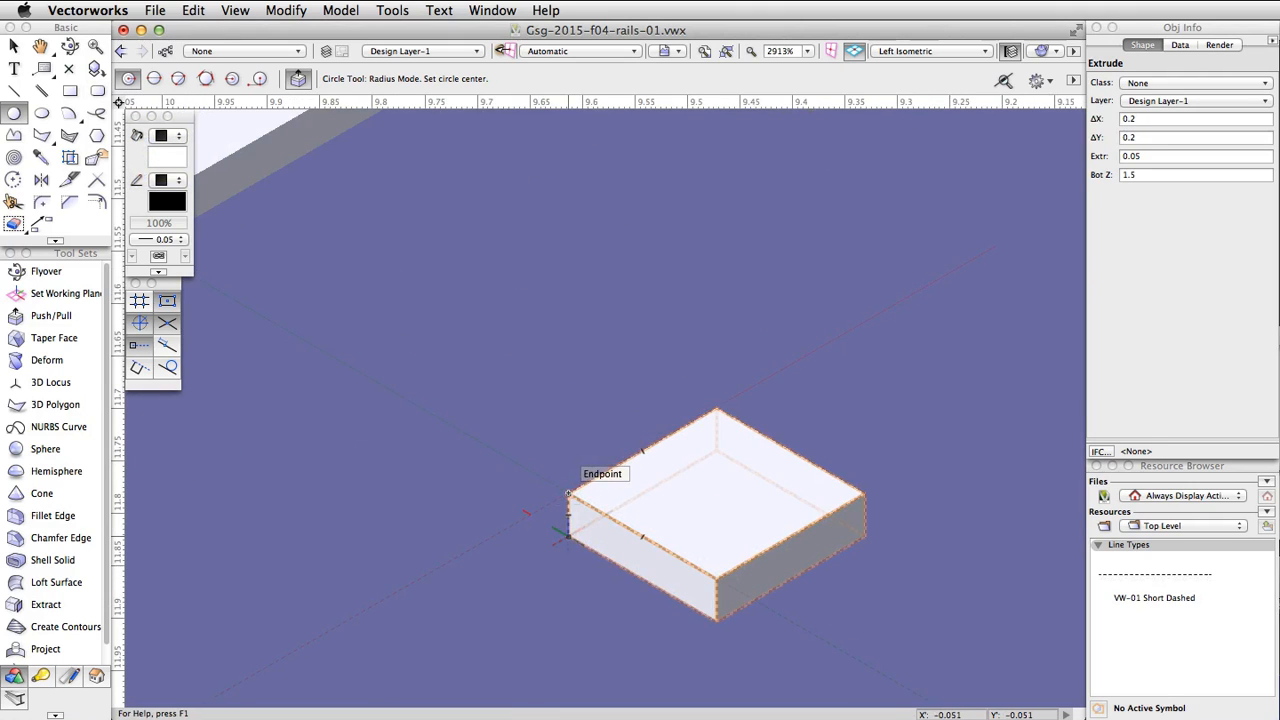
pyautogui.click(568, 493)
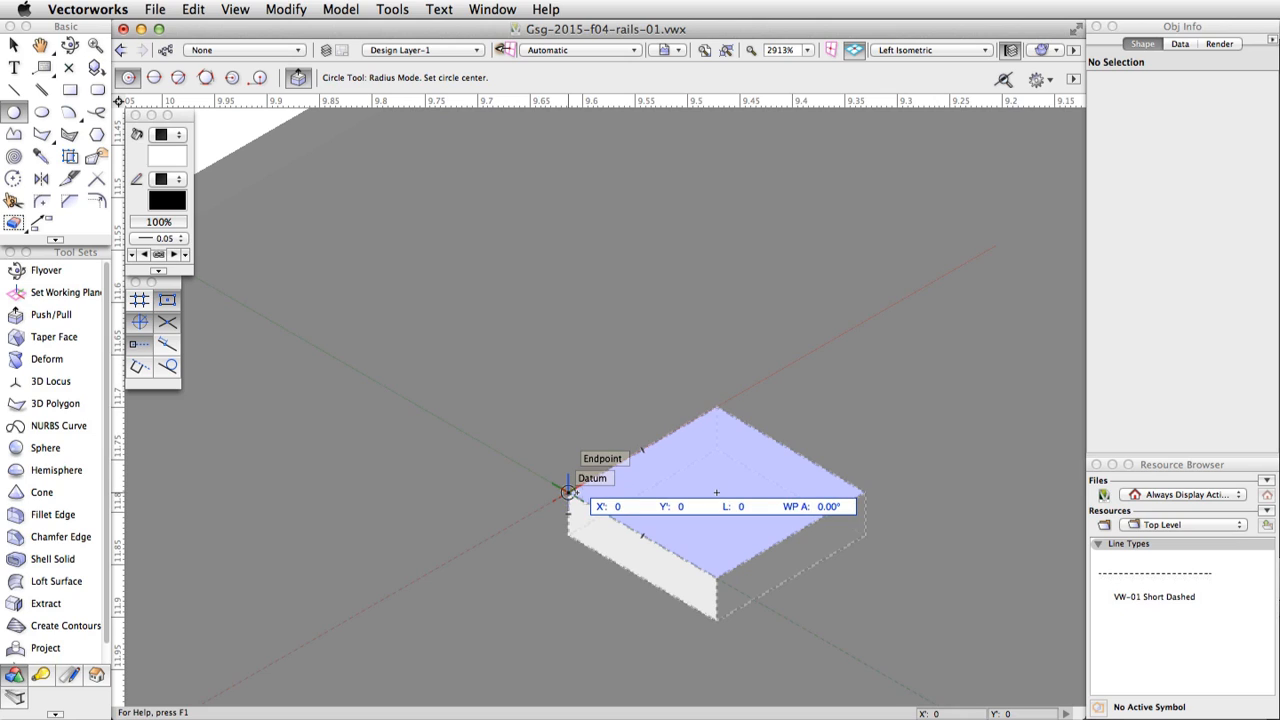
pyautogui.press('Tab')
pyautogui.press('Tab')
pyautogui.press('Tab')
pyautogui.write('0.045')
pyautogui.press('Tab')
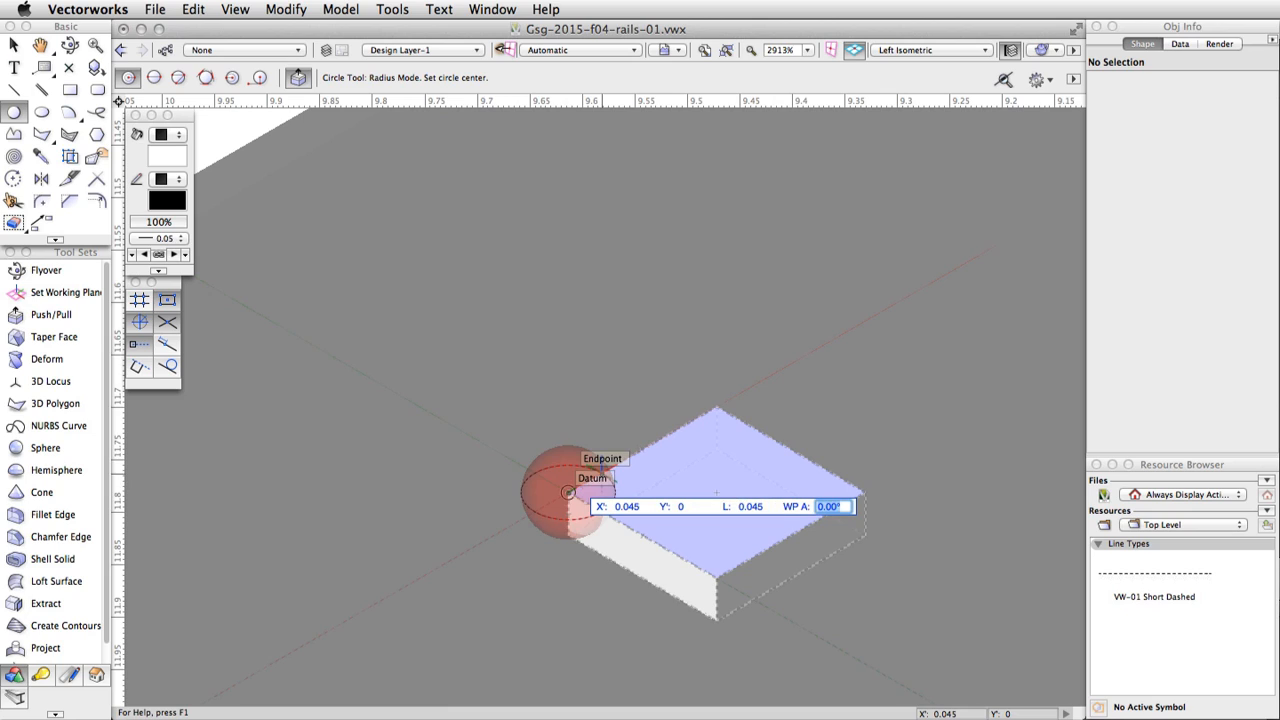
pyautogui.write('-45')
pyautogui.press('Return')
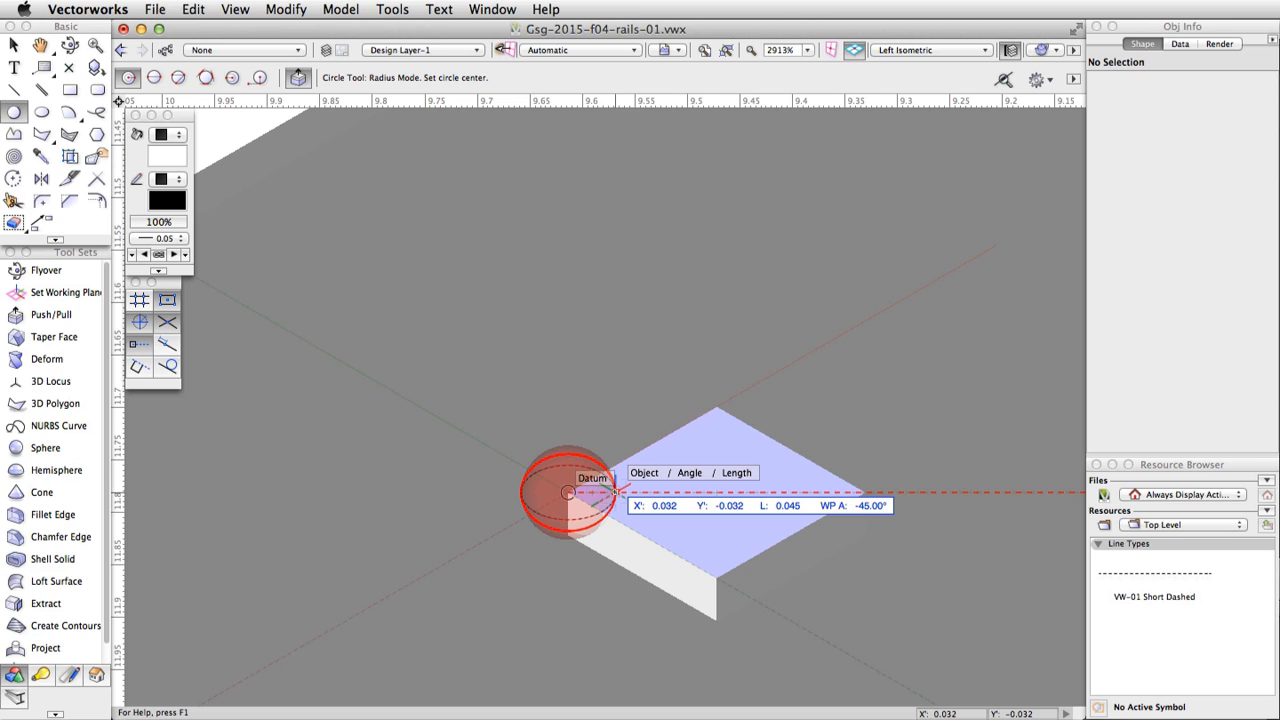
pyautogui.click(615, 491)
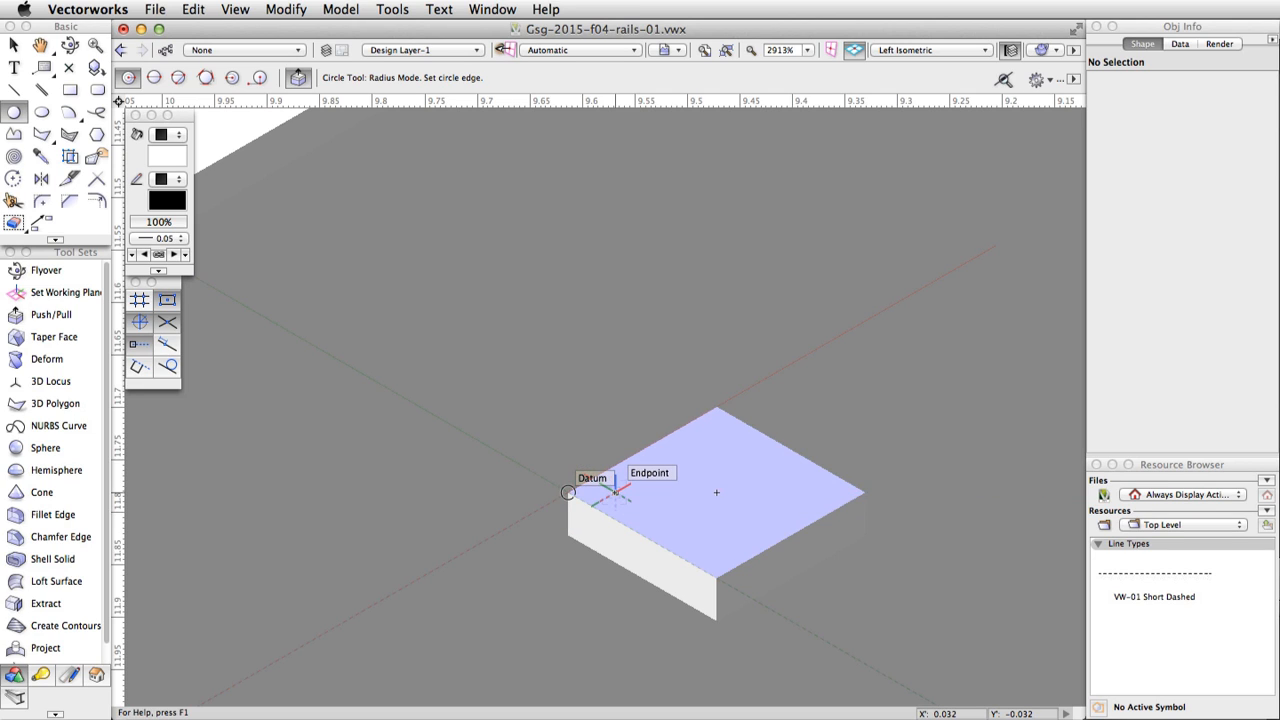
# Finish the circle on the base plate with a radius of 0.01 m
pyautogui.press('Tab')
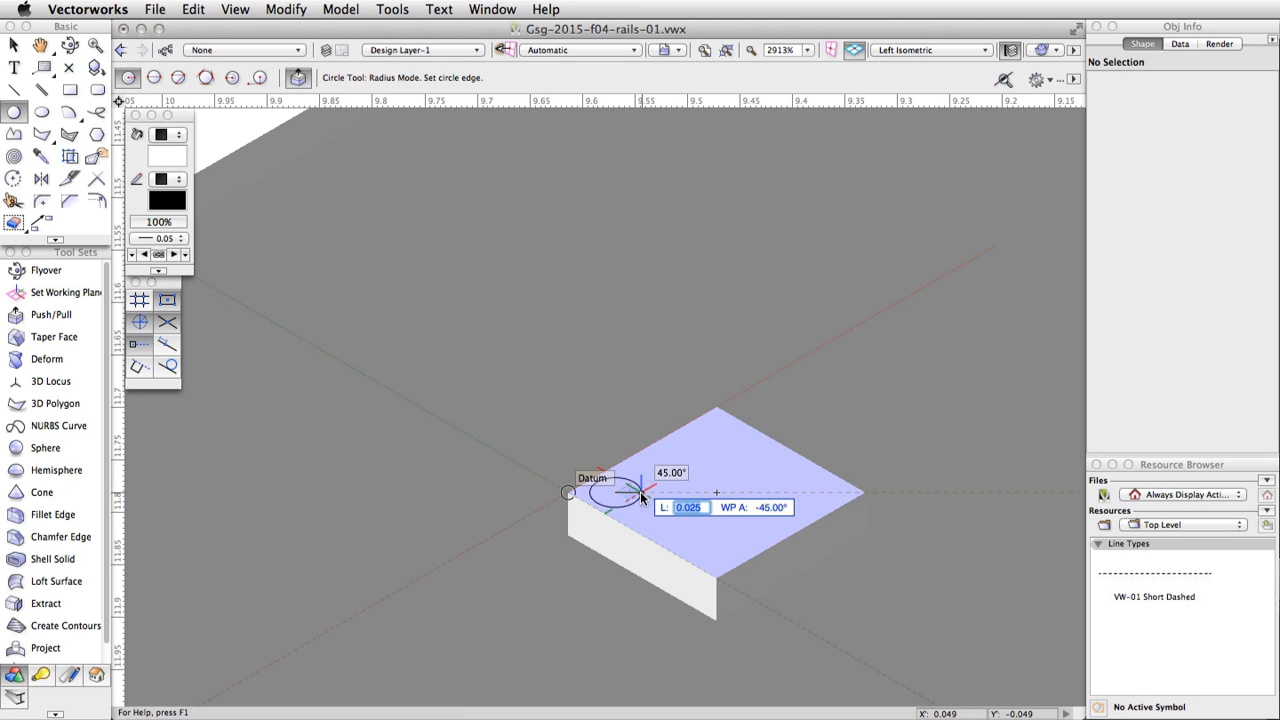
pyautogui.write('0.01')
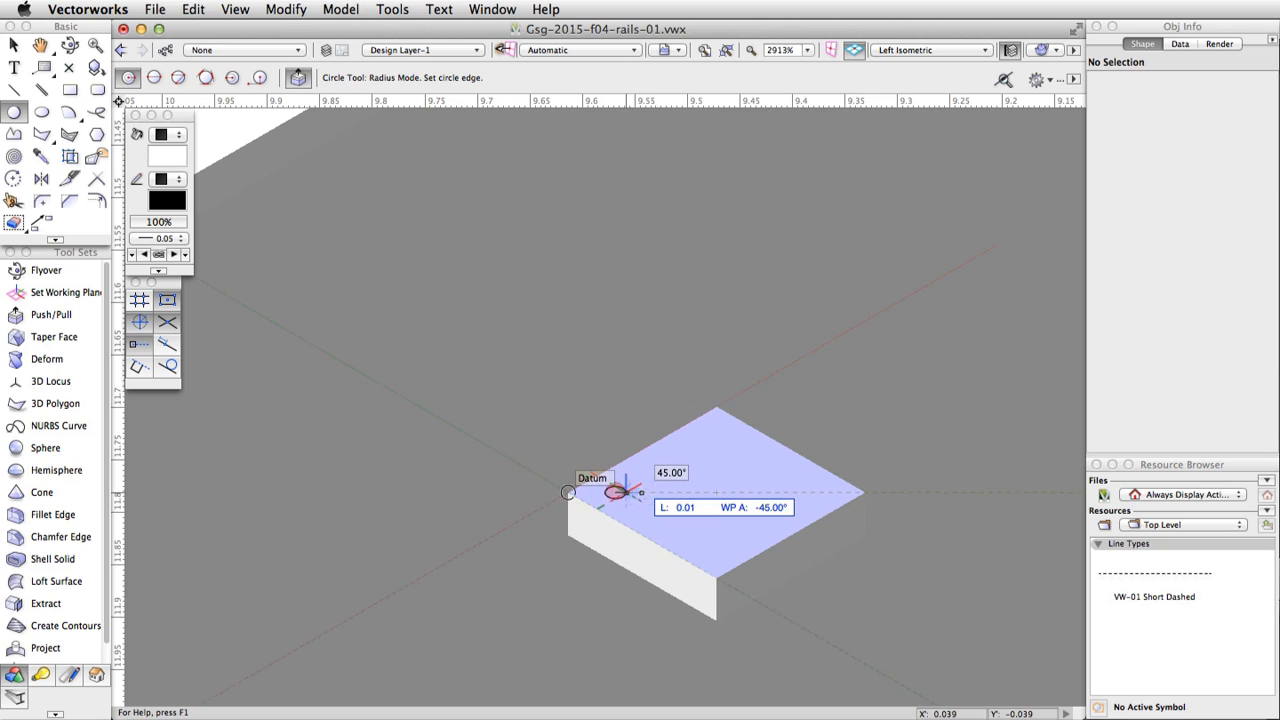
pyautogui.press('Return')
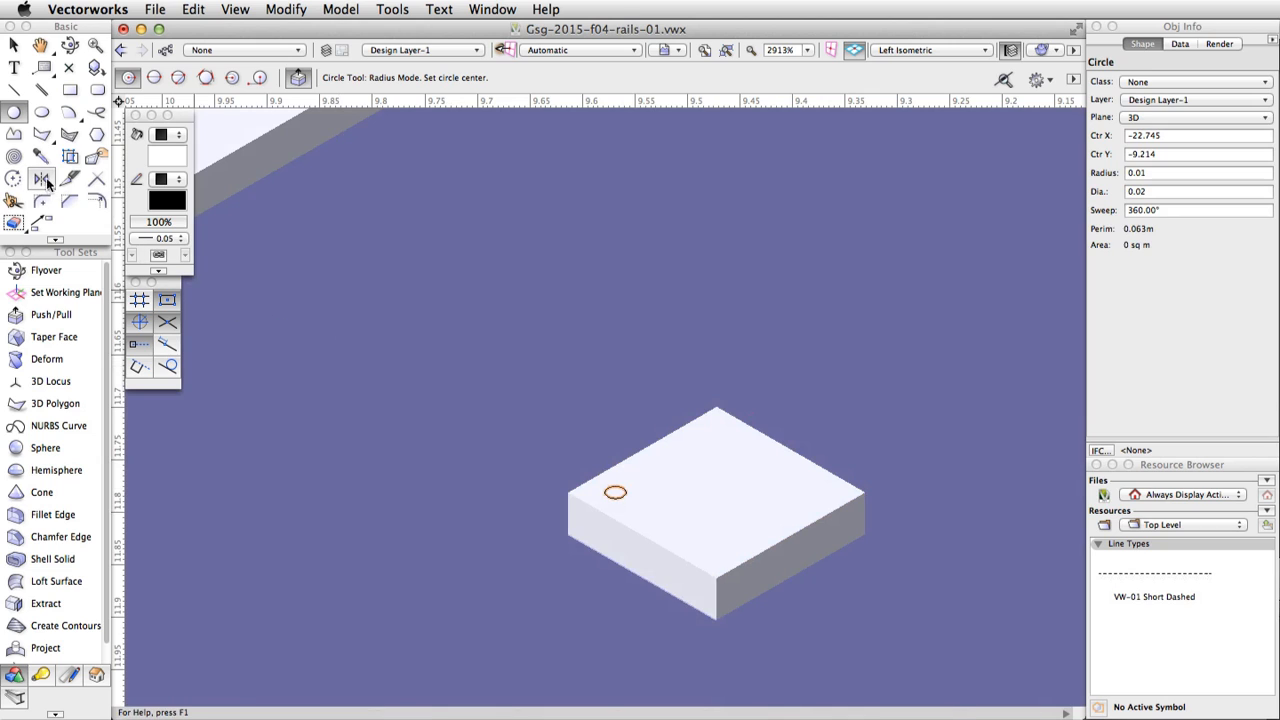
# Mirror a duplicate of the corner circle across the base plate's centreline, from the front-left edge midpoint through the top face's centre
pyautogui.click(44, 180)
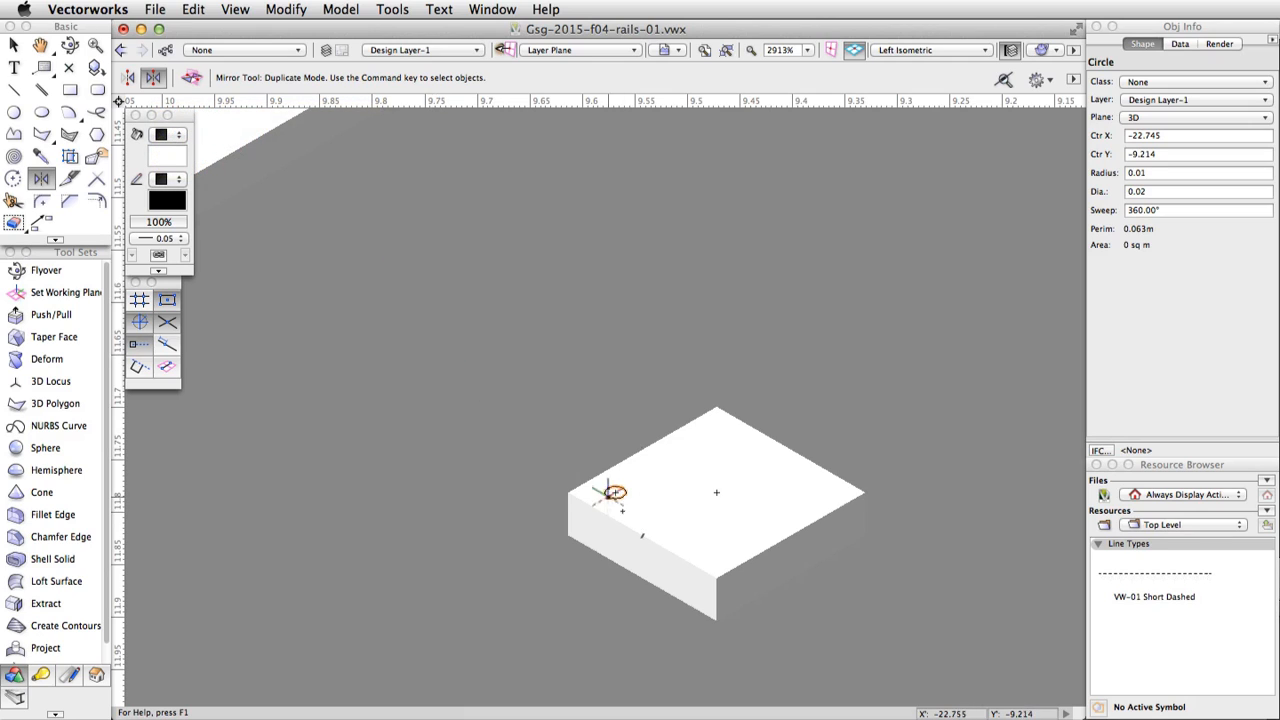
pyautogui.click(642, 535)
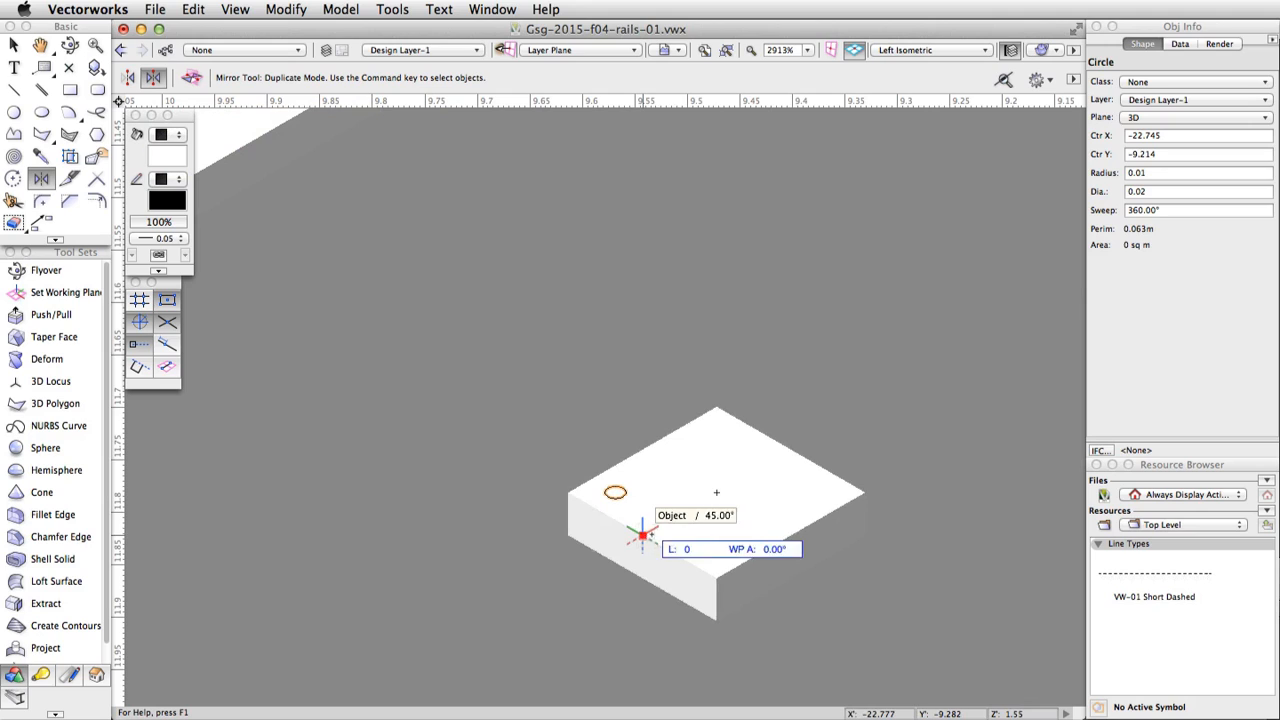
pyautogui.click(716, 492)
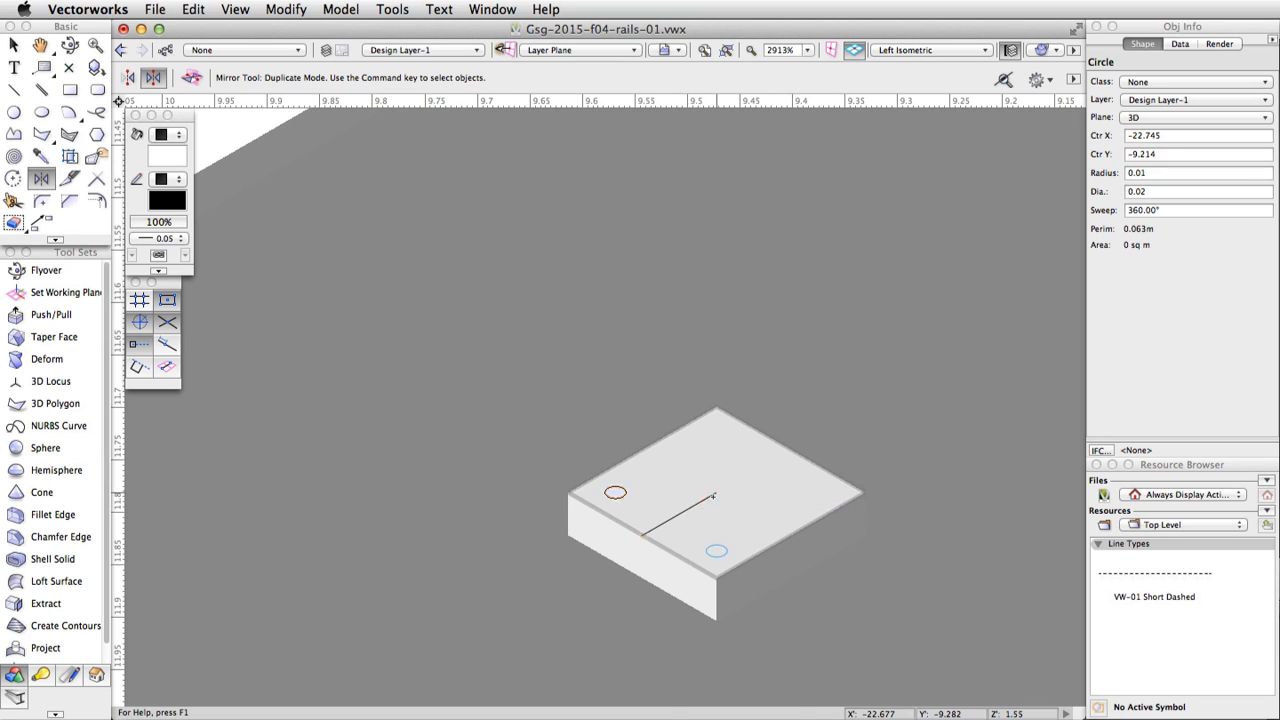
# Select both circles and mirror duplicates of them across the plate's other centreline to the two remaining corners
pyautogui.press('x')
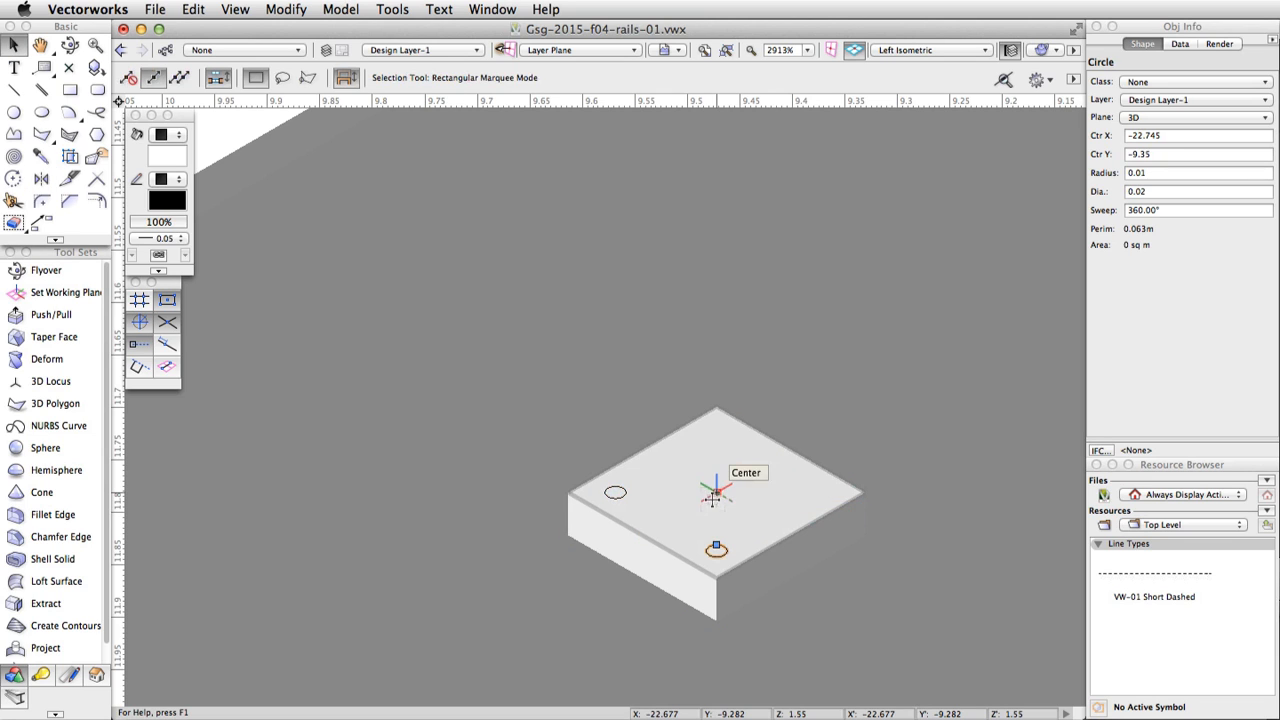
pyautogui.keyDown('shift'); pyautogui.click(620, 490); pyautogui.keyUp('shift')
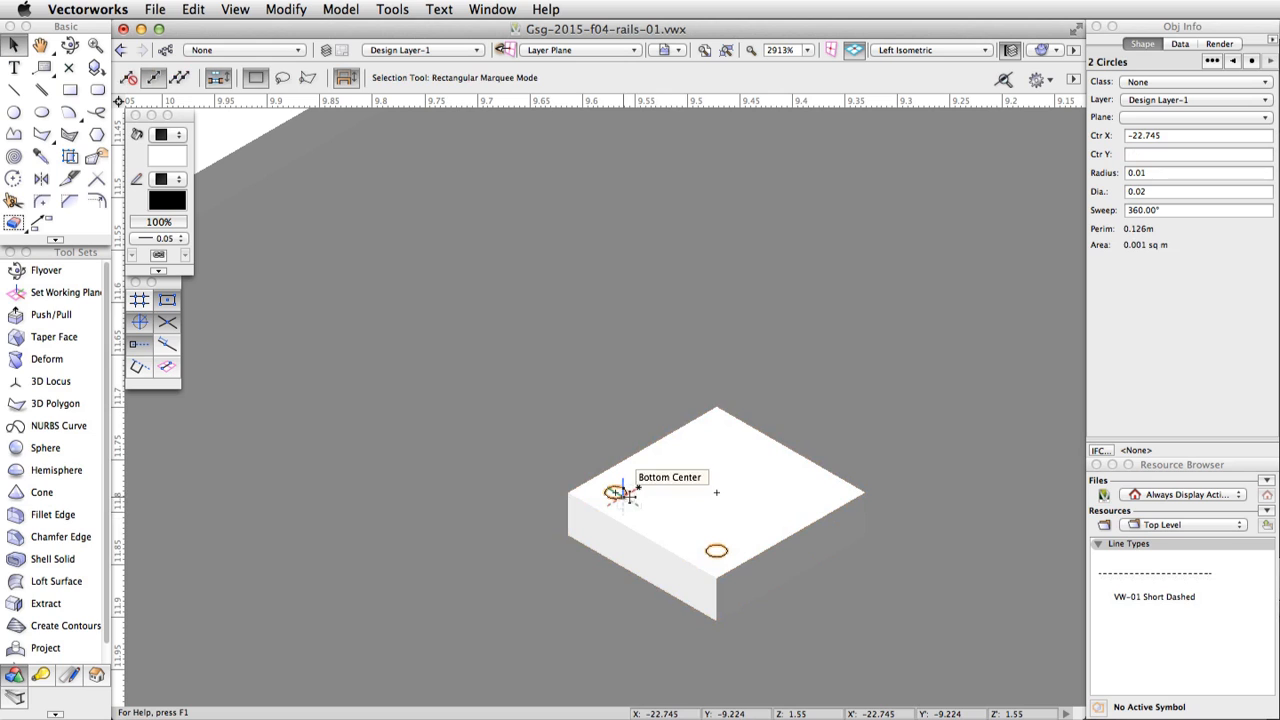
pyautogui.click(41, 178)
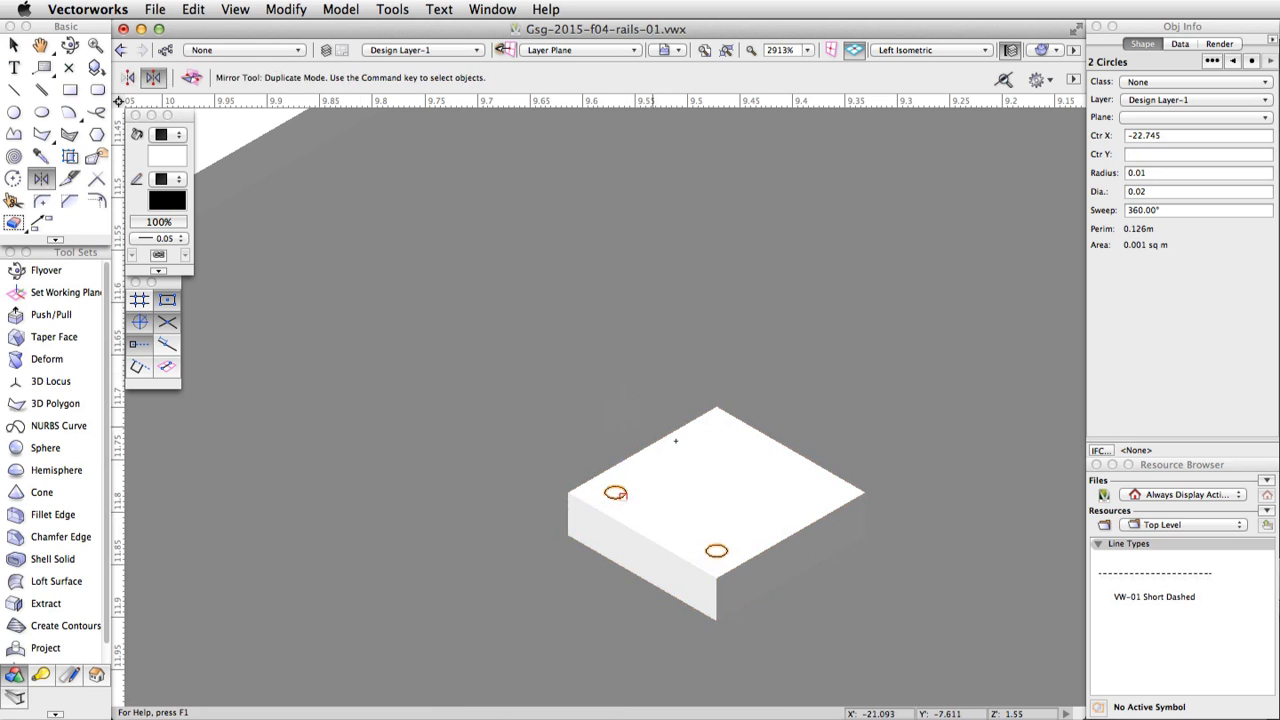
pyautogui.click(641, 450)
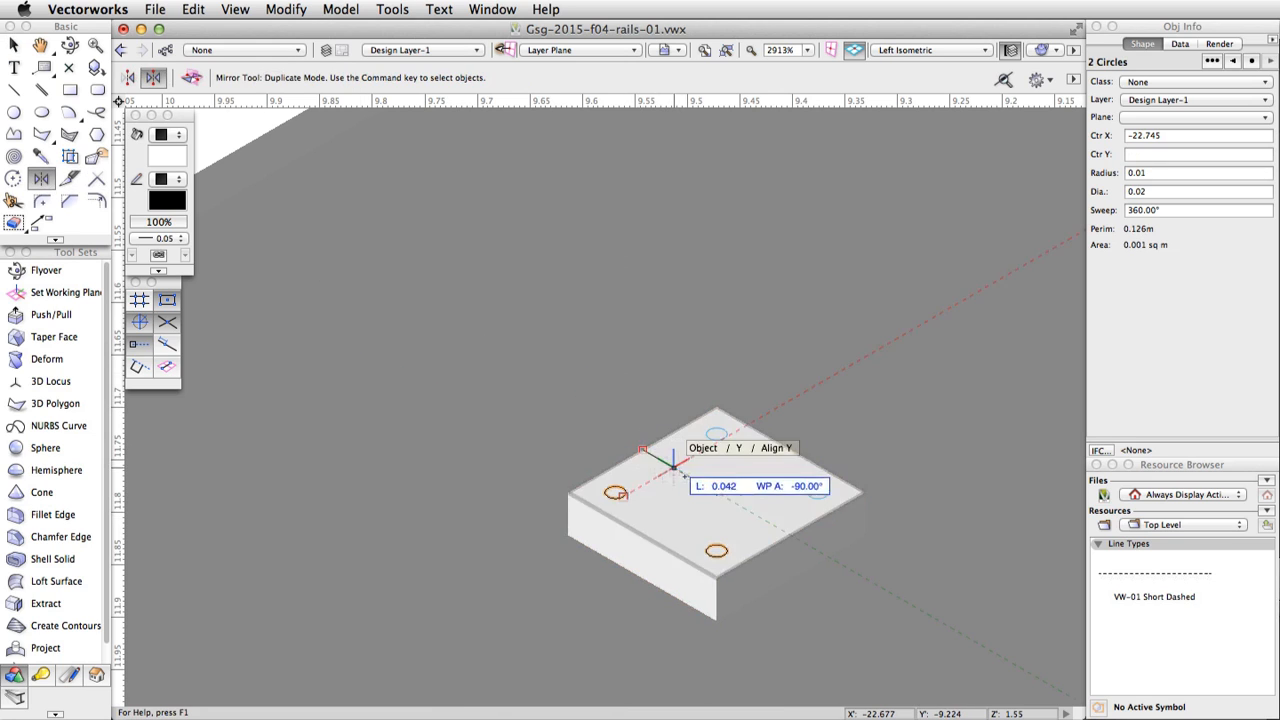
pyautogui.click(712, 491)
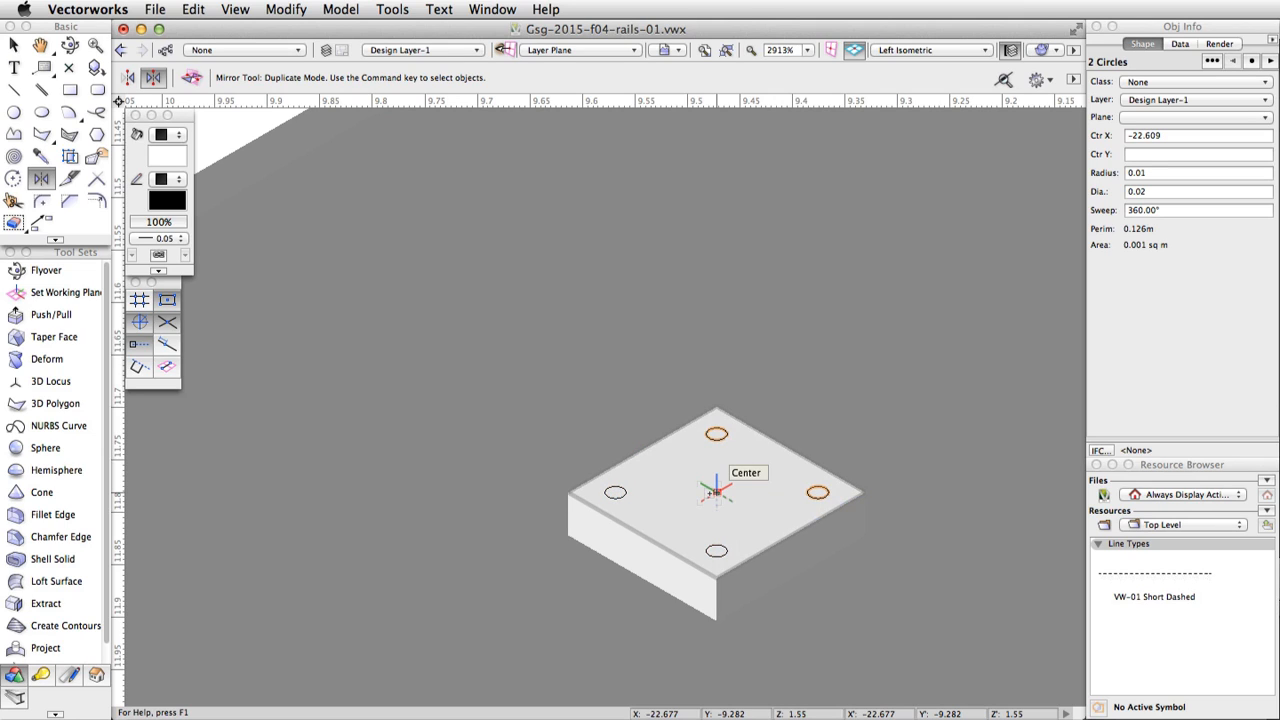
# Extrude all four corner circles together by -0.05 m, down through the base plate
pyautogui.press('x')
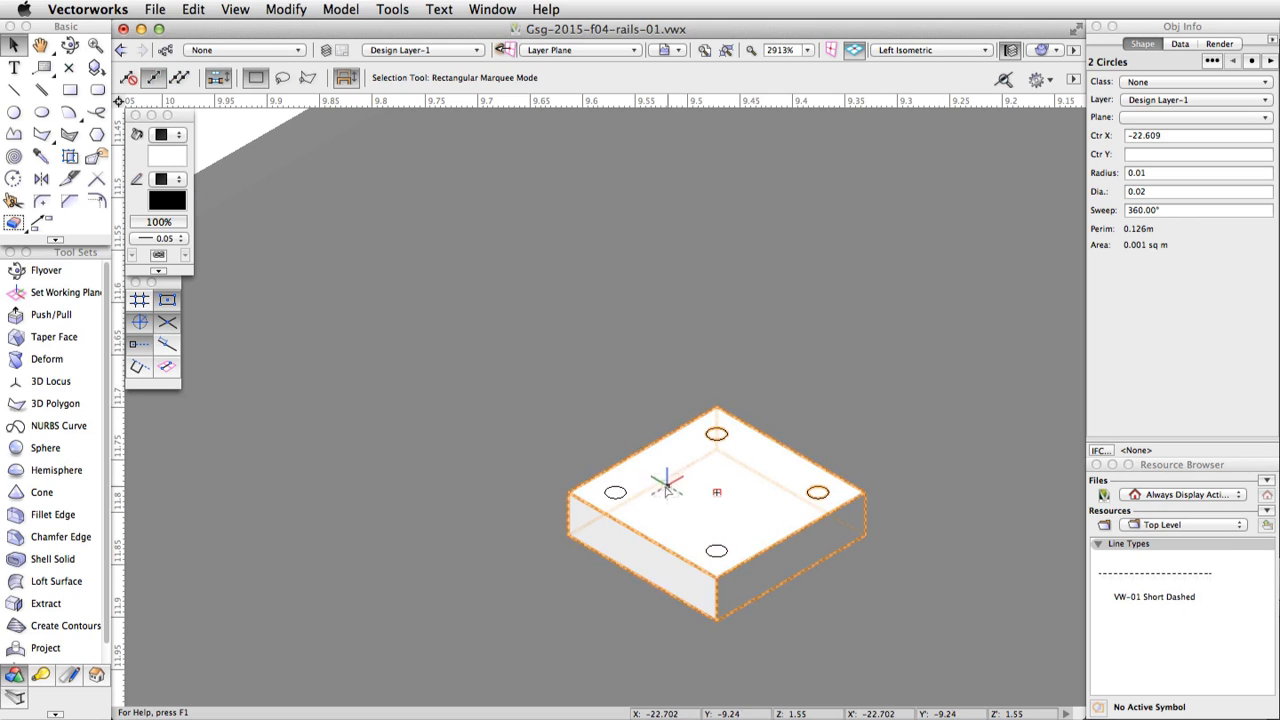
pyautogui.keyDown('shift'); pyautogui.click(614, 492); pyautogui.keyUp('shift')
pyautogui.keyDown('shift'); pyautogui.click(716, 550); pyautogui.keyUp('shift')
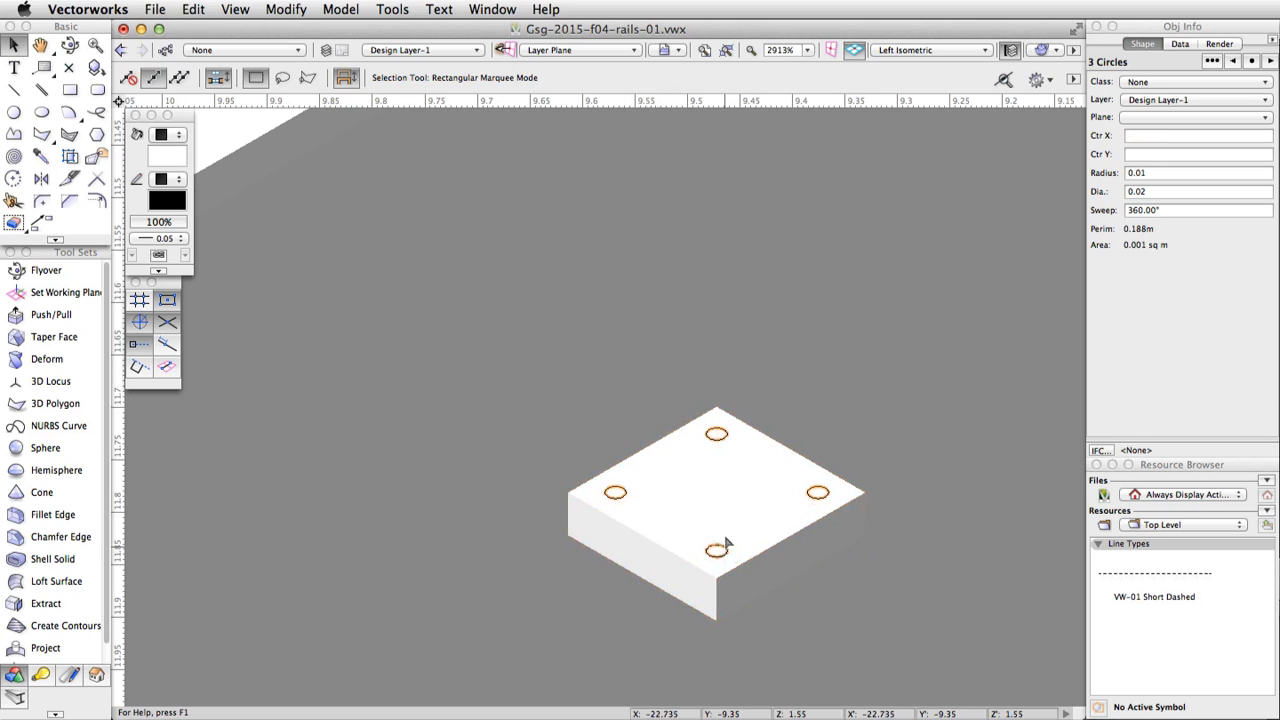
pyautogui.click(350, 12)
pyautogui.click(421, 108)
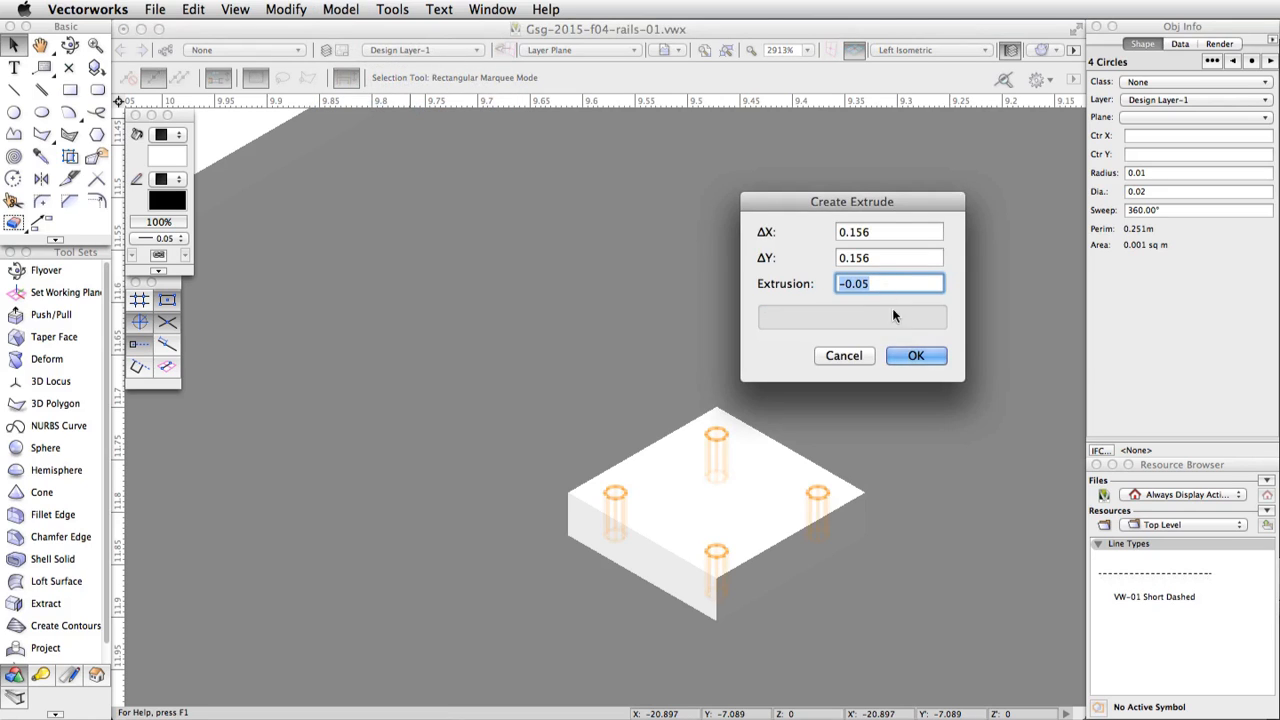
pyautogui.click(916, 356)
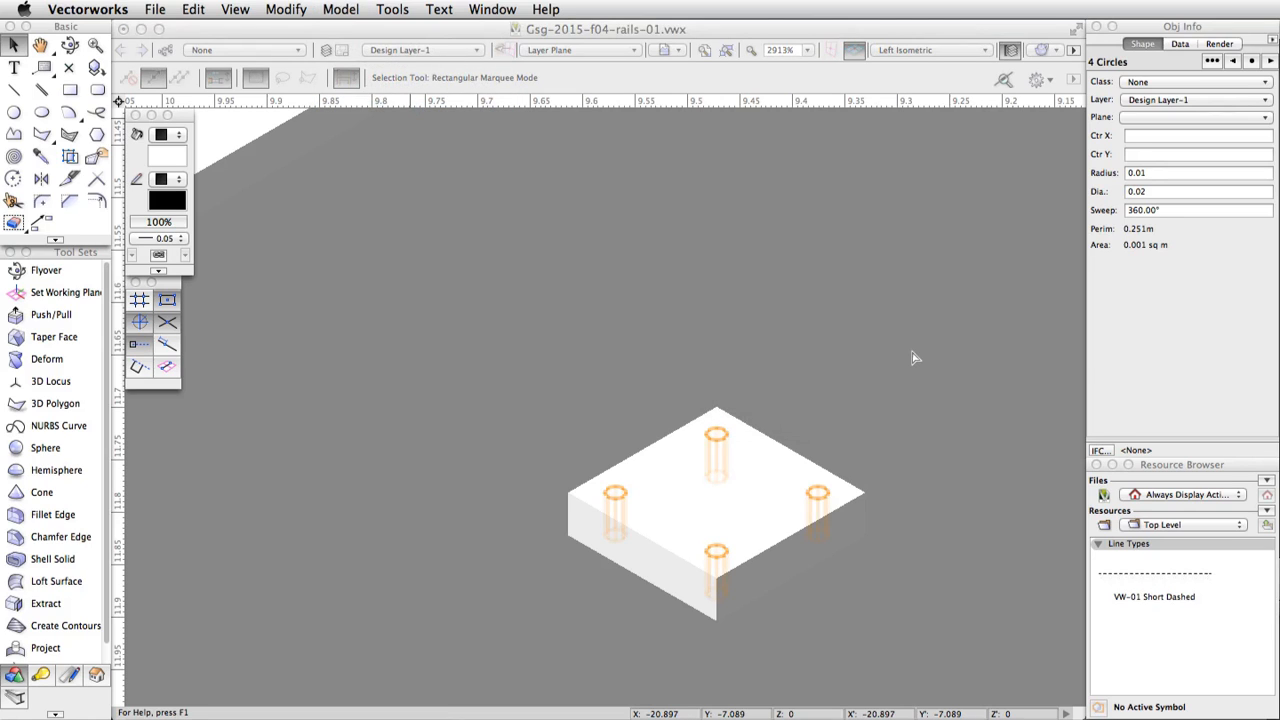
# Subtract the four extruded cylinders from the base plate, without retaining the subtracting objects
pyautogui.keyDown('shift'); pyautogui.click(743, 474); pyautogui.keyUp('shift')
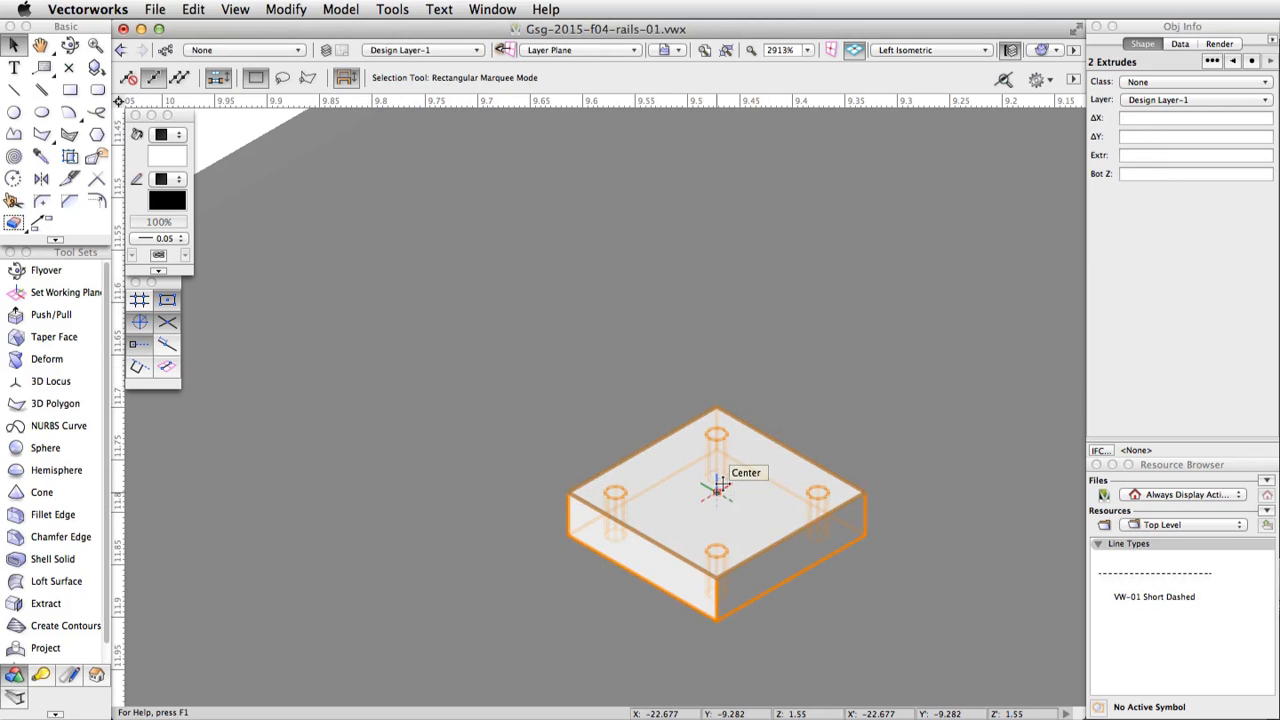
pyautogui.click(356, 12)
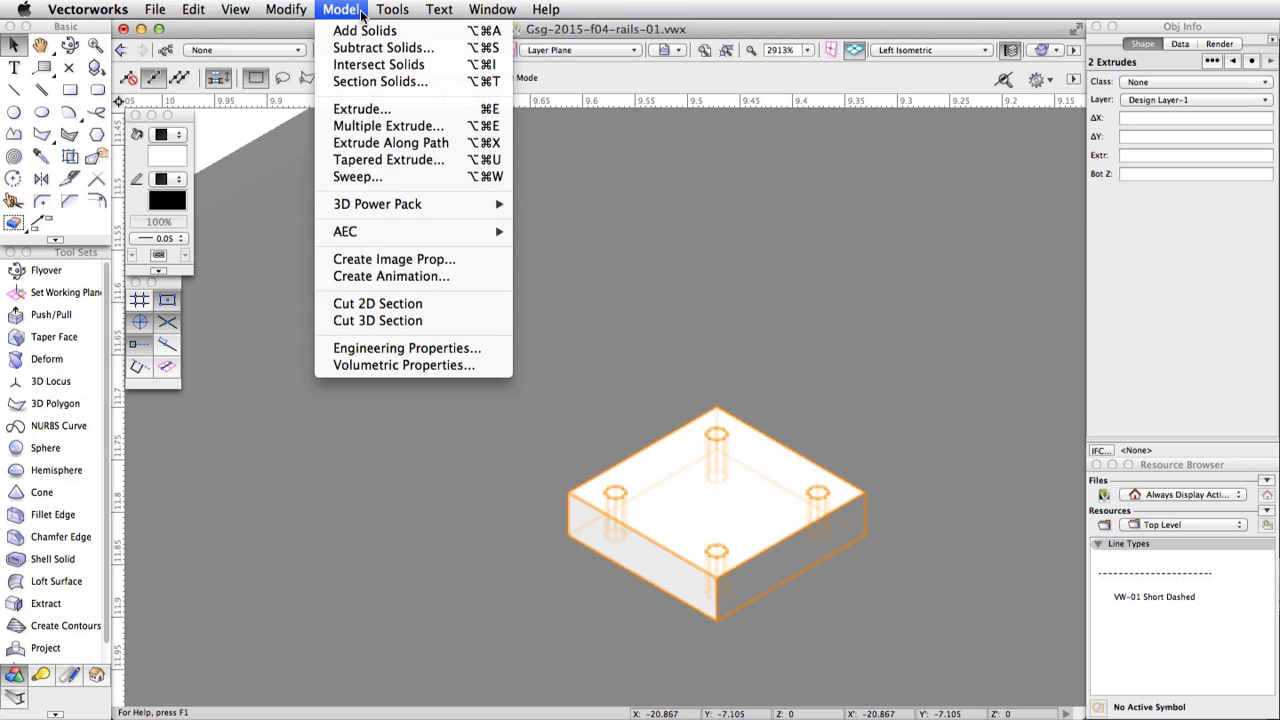
pyautogui.click(378, 48)
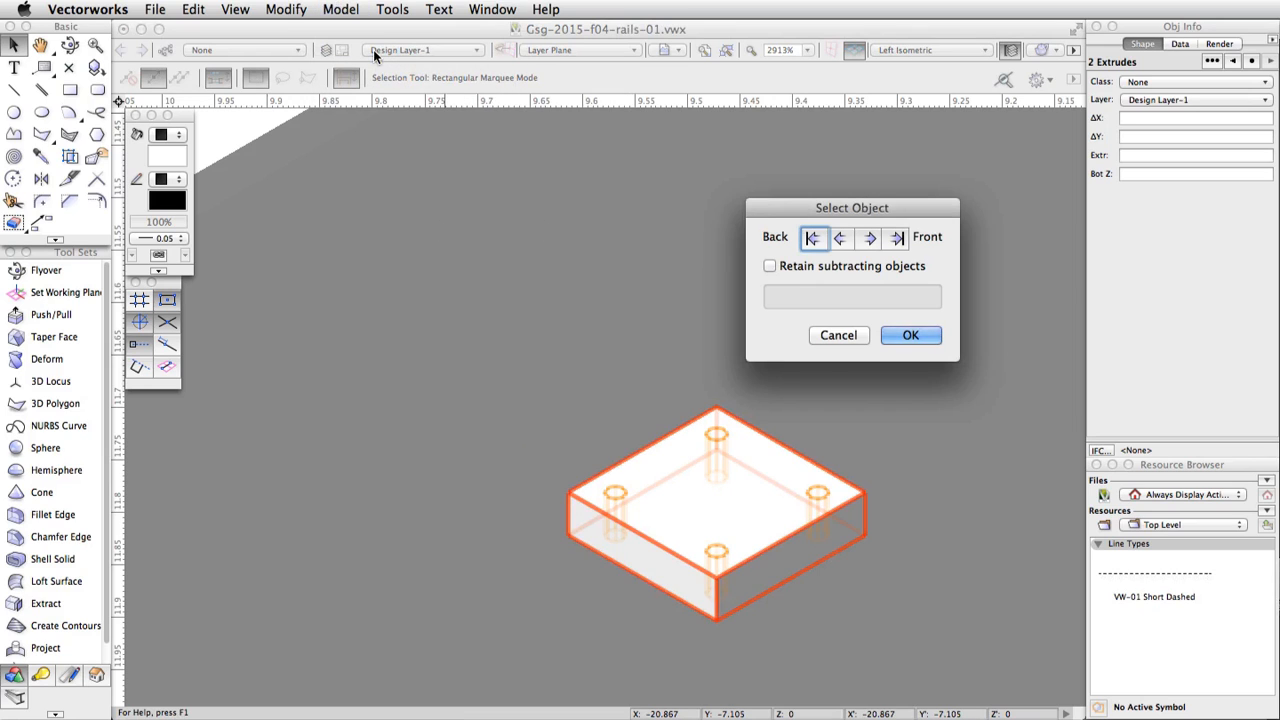
pyautogui.click(899, 238)
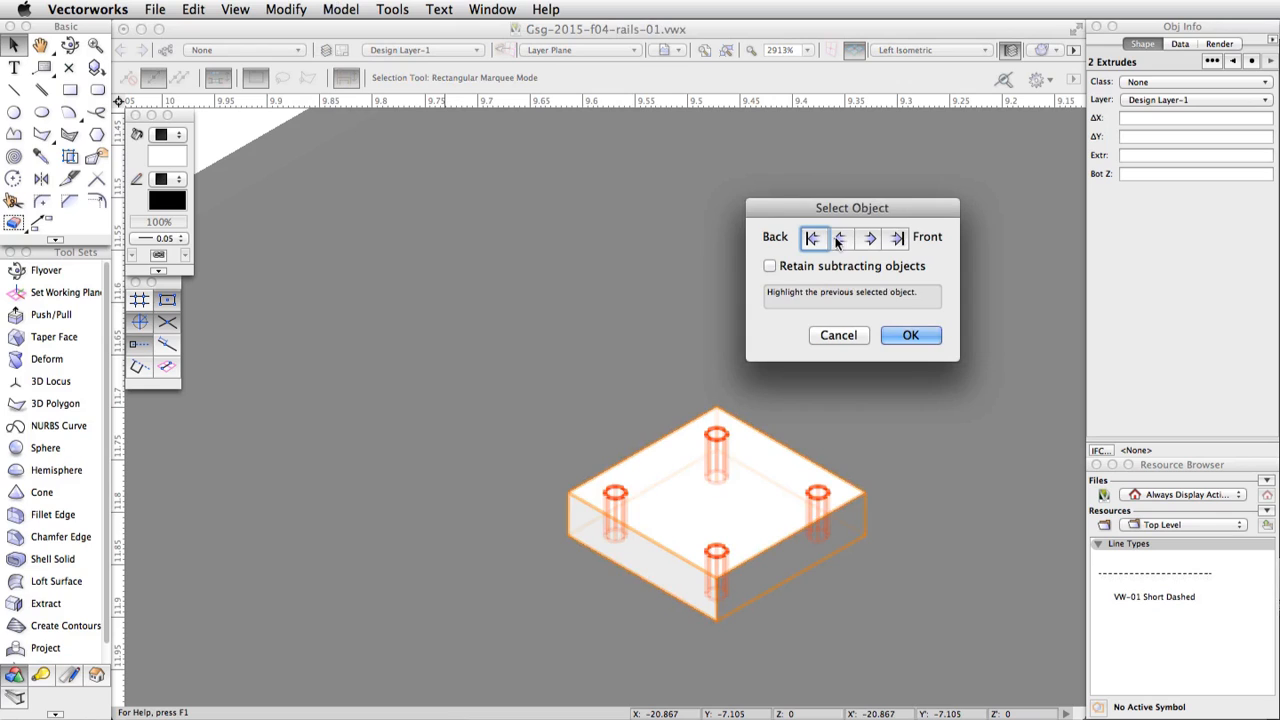
pyautogui.click(816, 239)
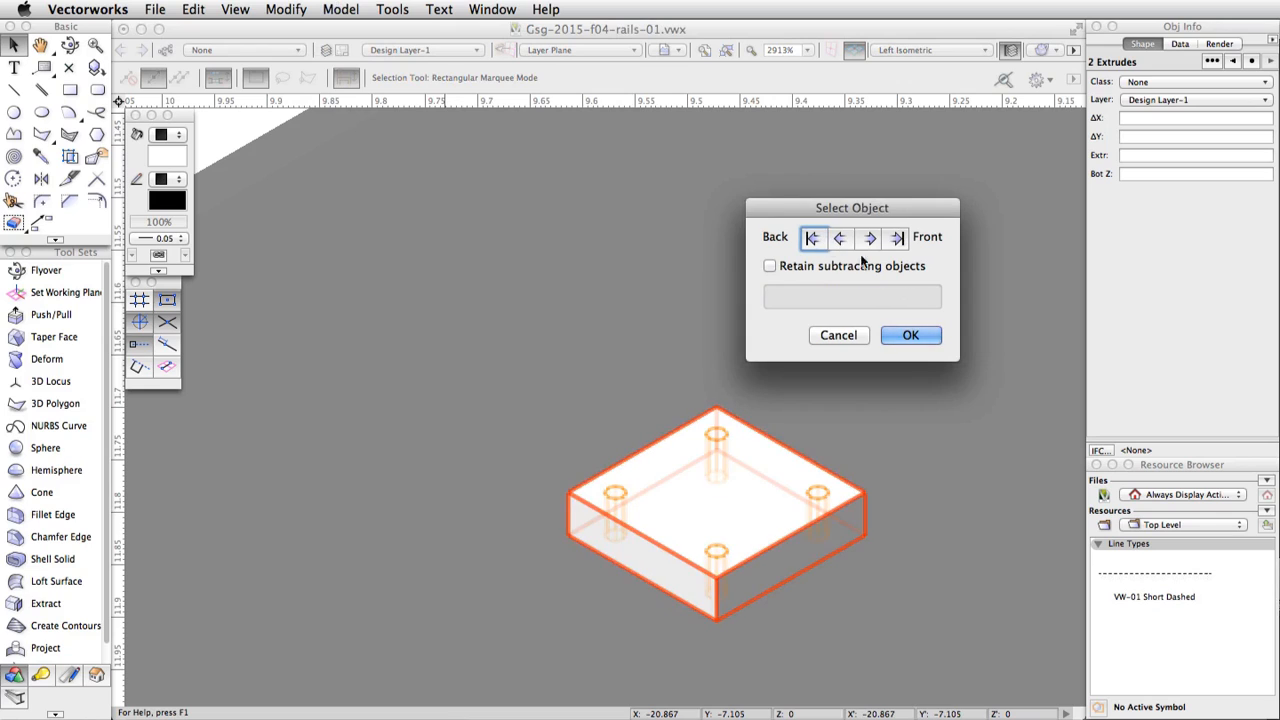
pyautogui.click(910, 336)
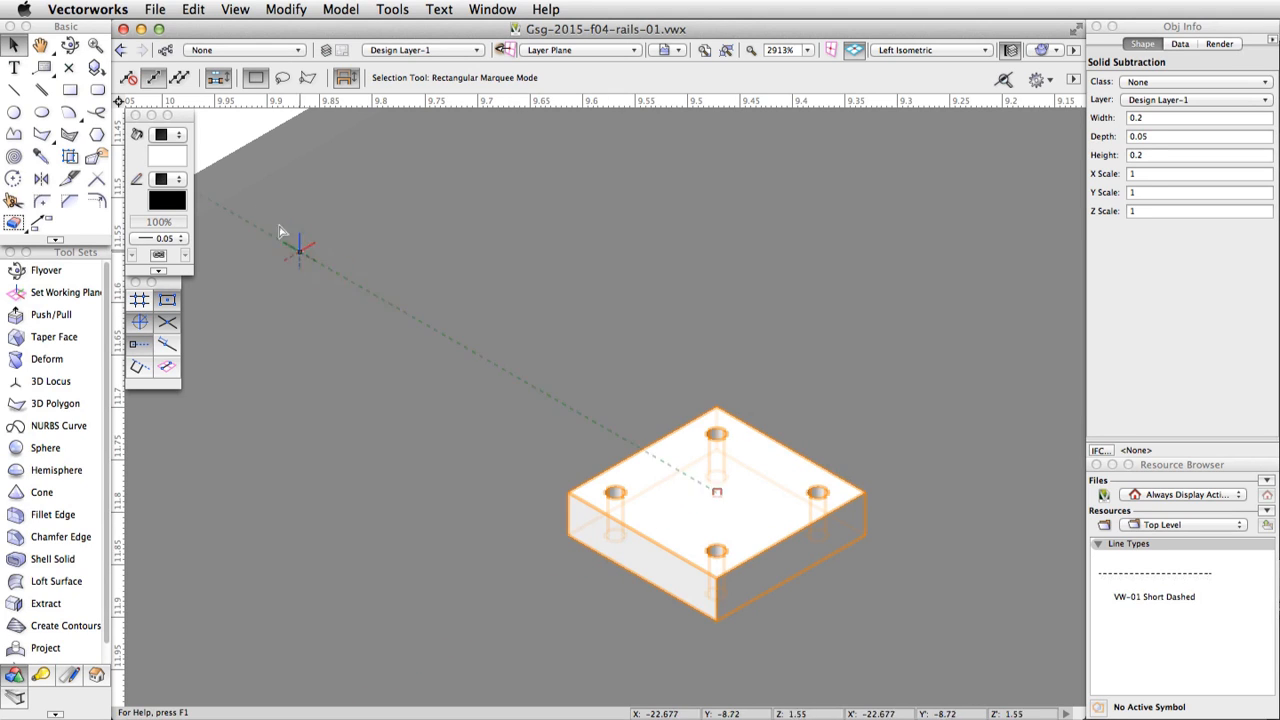
# Draw a centre-to-corner square on the plate's top face from its centre, with corner offsets of 0.05 by 0.05 m
pyautogui.click(72, 90)
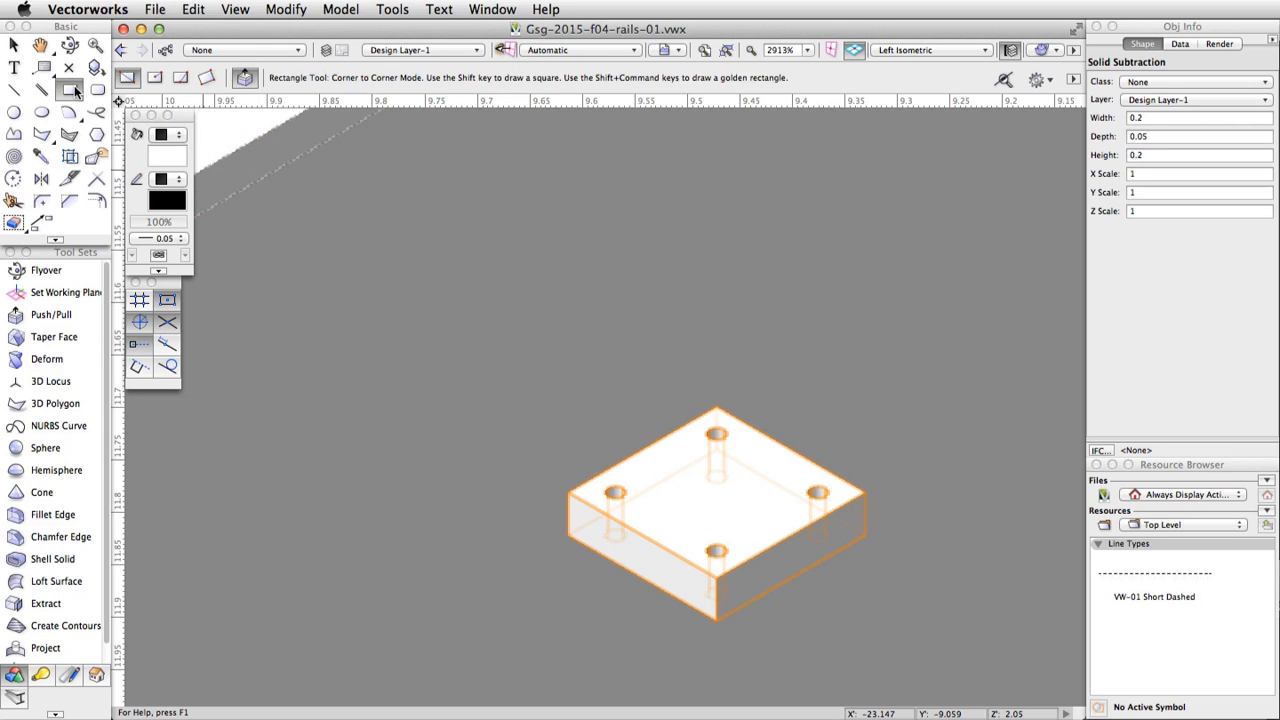
pyautogui.click(155, 78)
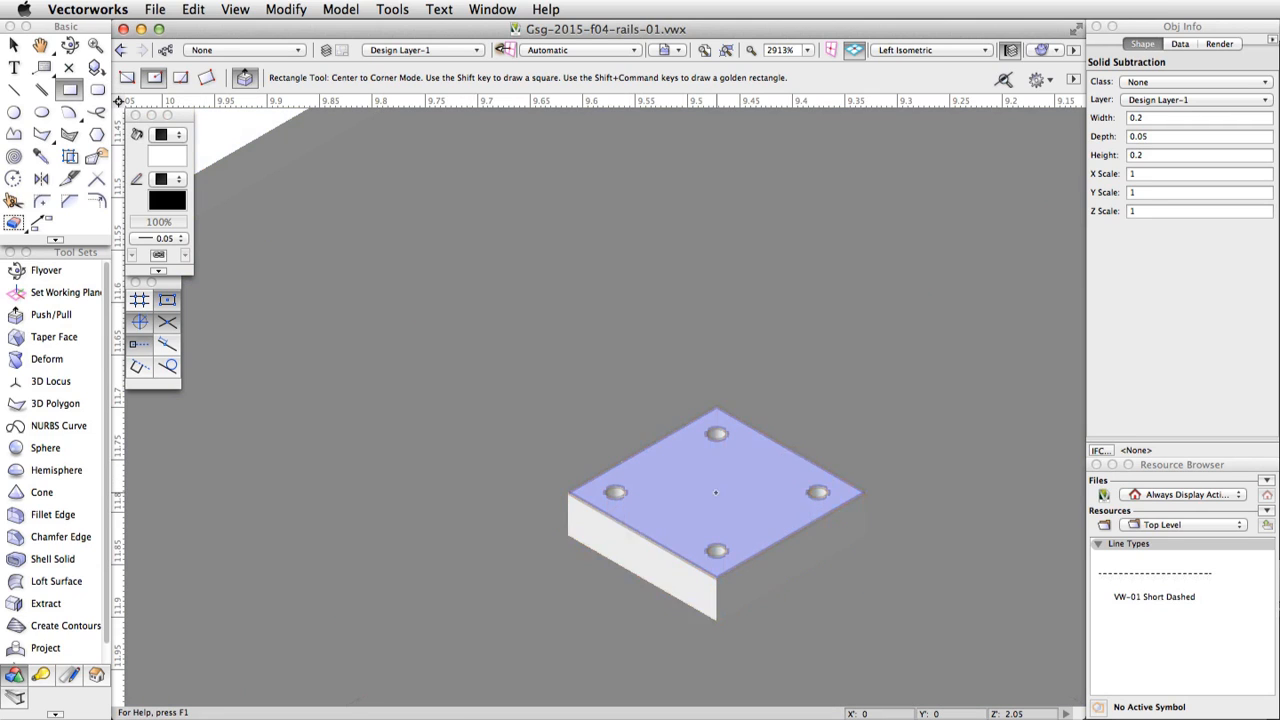
pyautogui.click(716, 489)
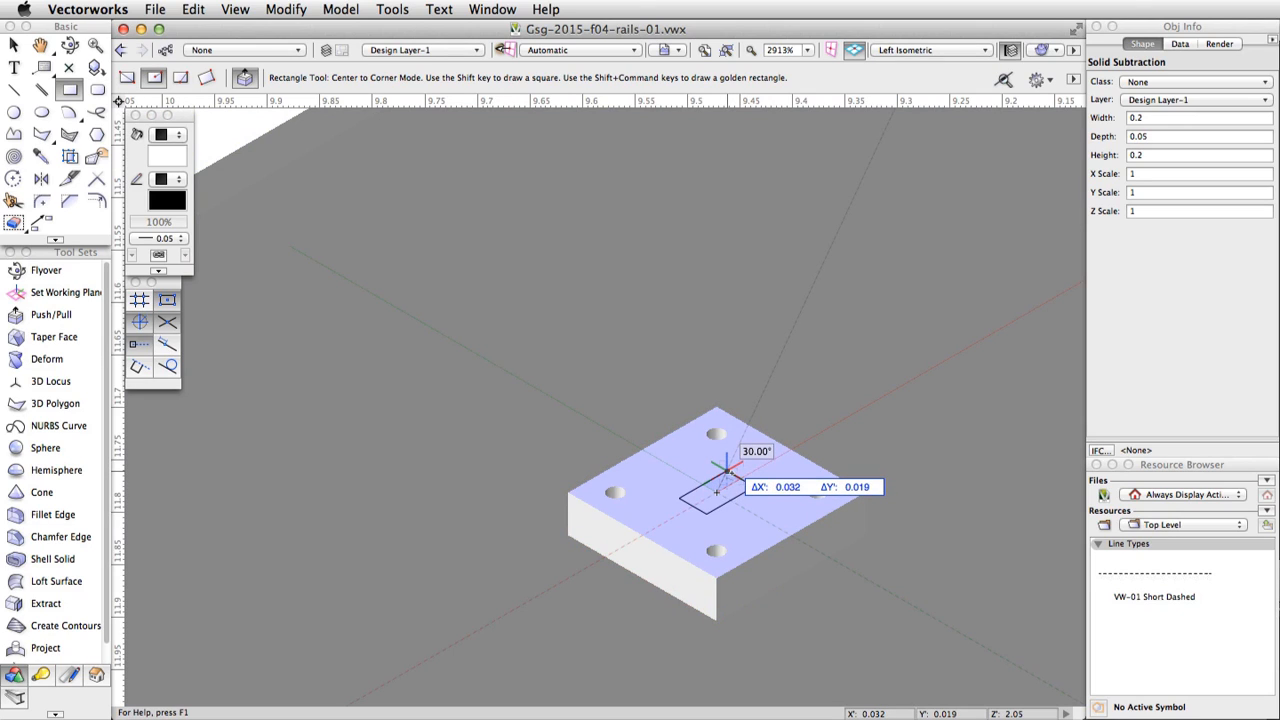
pyautogui.press('Tab')
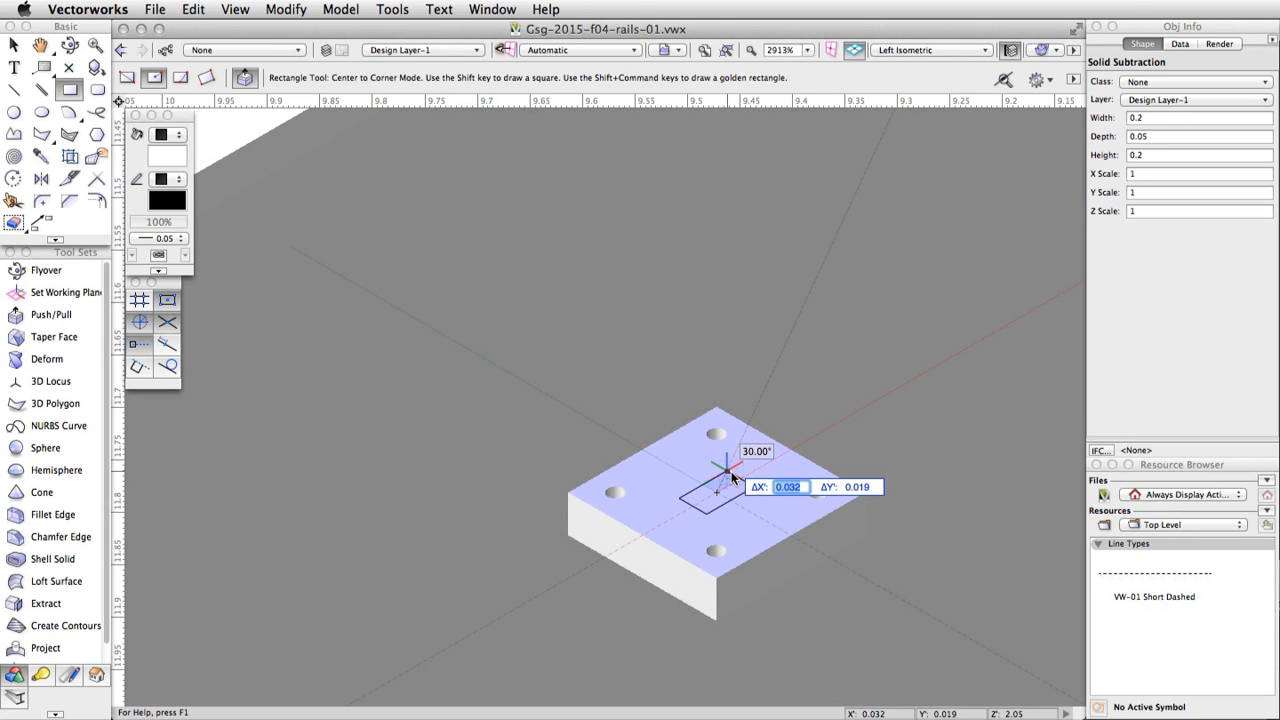
pyautogui.write('0.05')
pyautogui.press('Tab')
pyautogui.write('0.05')
pyautogui.press('Return')
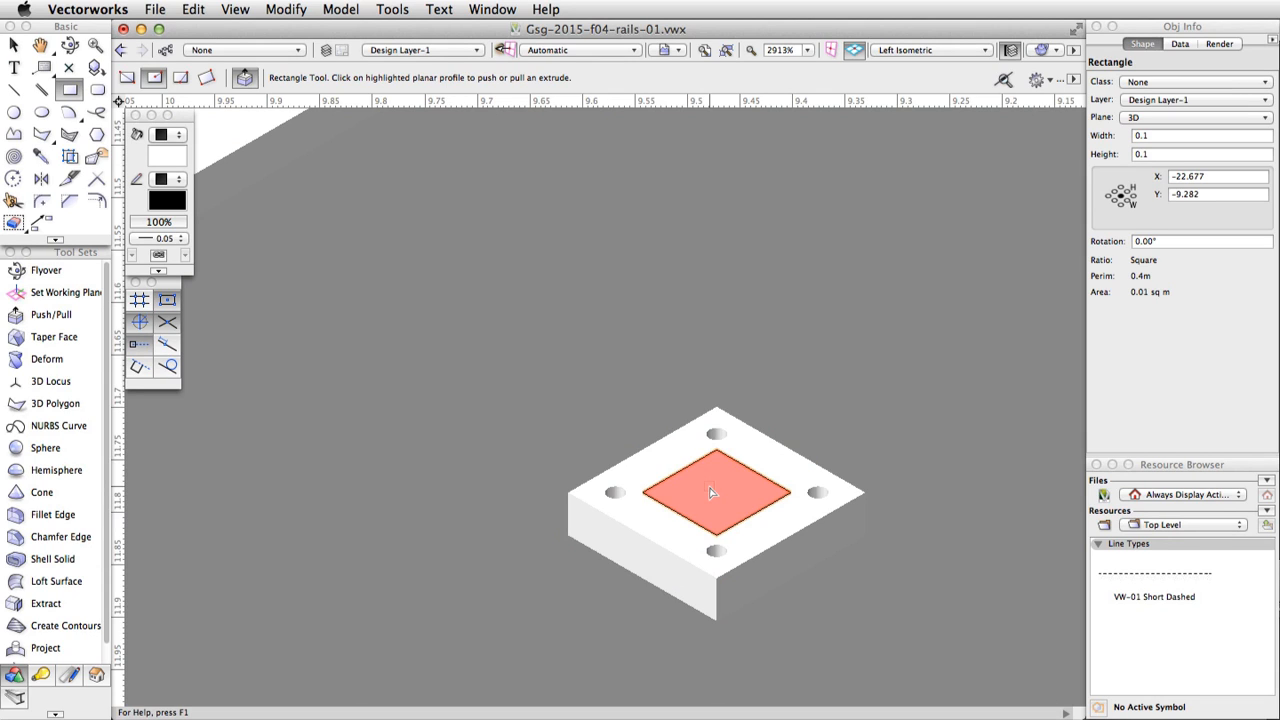
# Pull the centred square upward by 0.45 m to form a post on the base plate
pyautogui.moveTo(711, 492); pyautogui.dragTo(708, 378)
pyautogui.press('Tab')
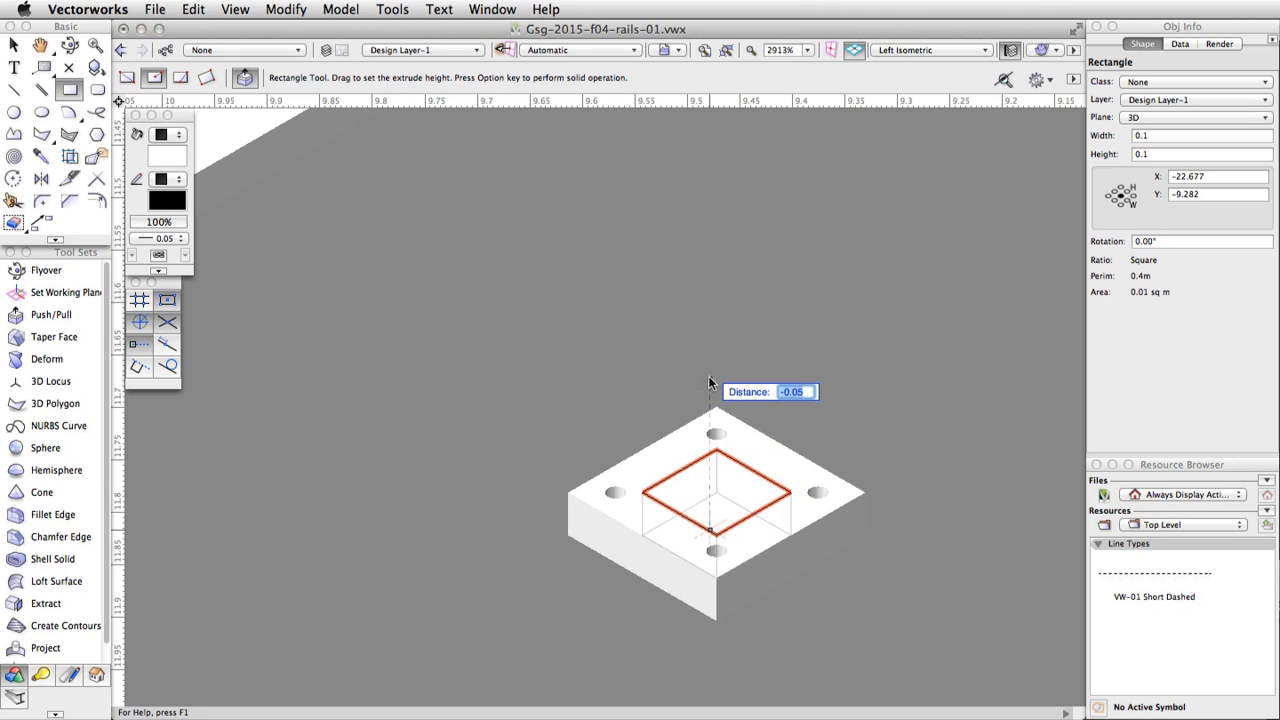
pyautogui.write('0.45')
pyautogui.press('Return')
pyautogui.click(710, 379)
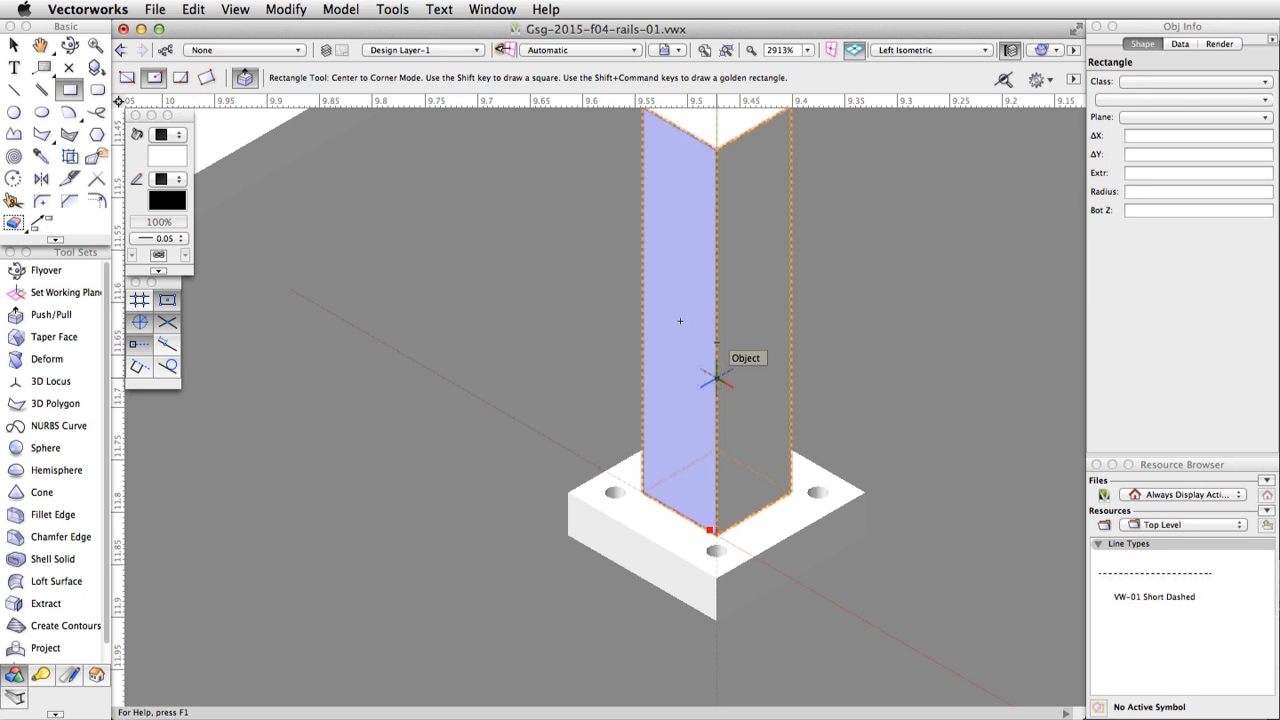
# Combine the post and the drilled base plate into a single solid with Add Solids
pyautogui.scroll(-2, 631, 353)
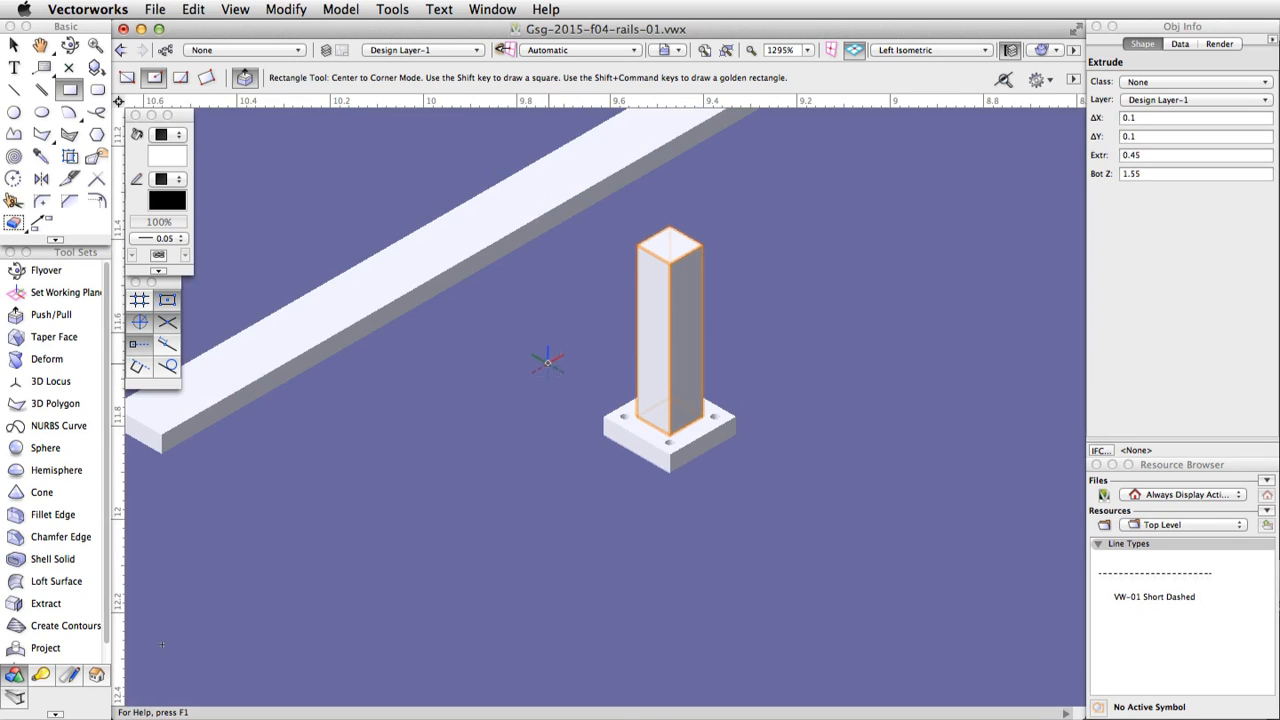
pyautogui.click(14, 45)
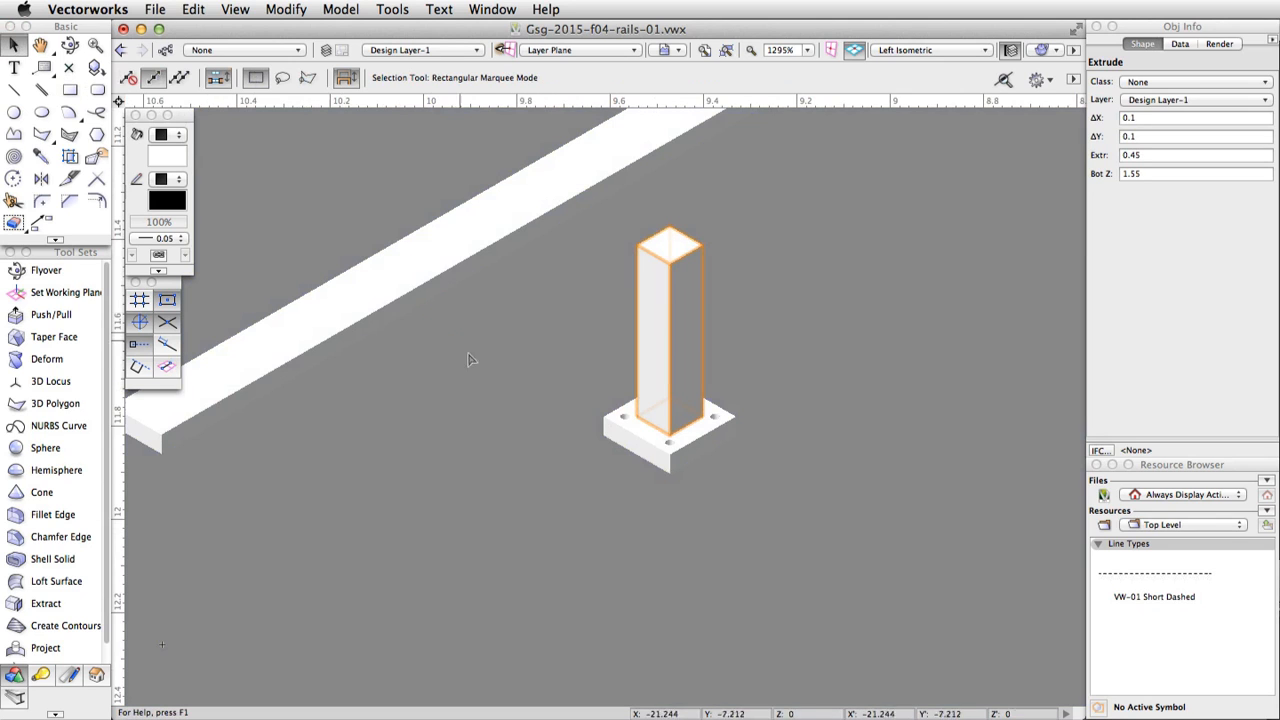
pyautogui.keyDown('shift'); pyautogui.click(648, 440); pyautogui.keyUp('shift')
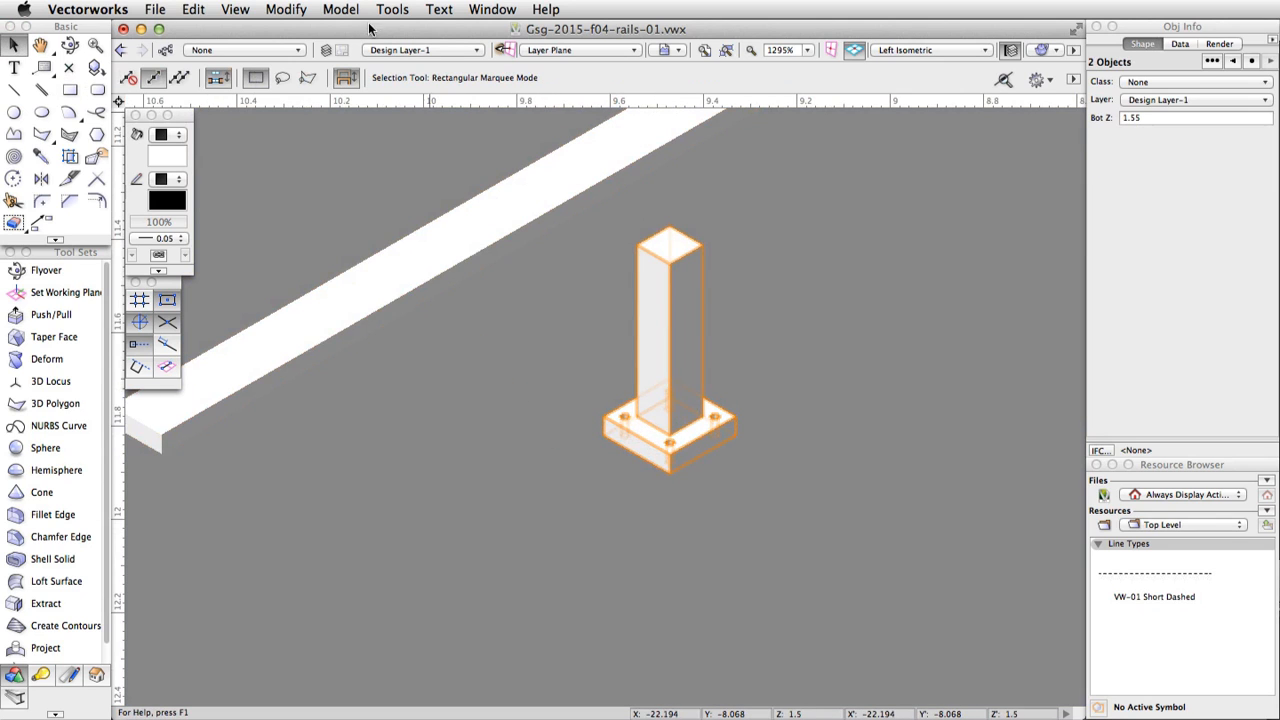
pyautogui.click(341, 9)
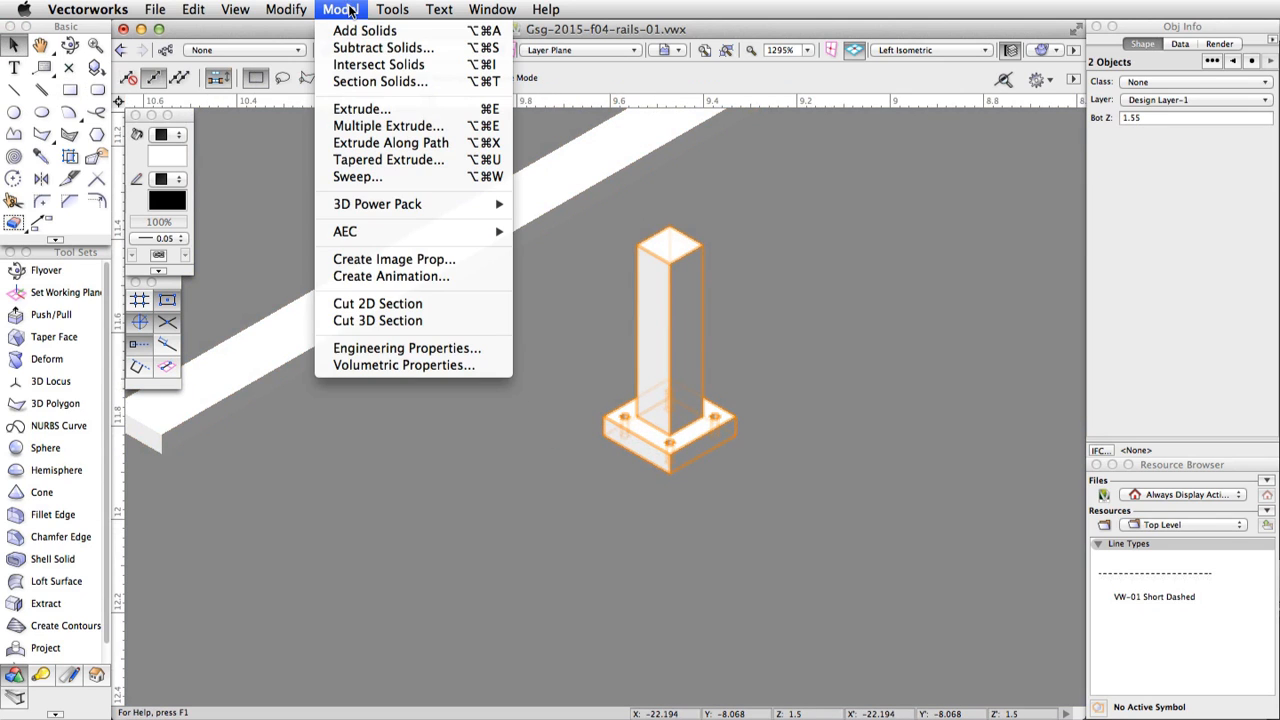
pyautogui.click(406, 35)
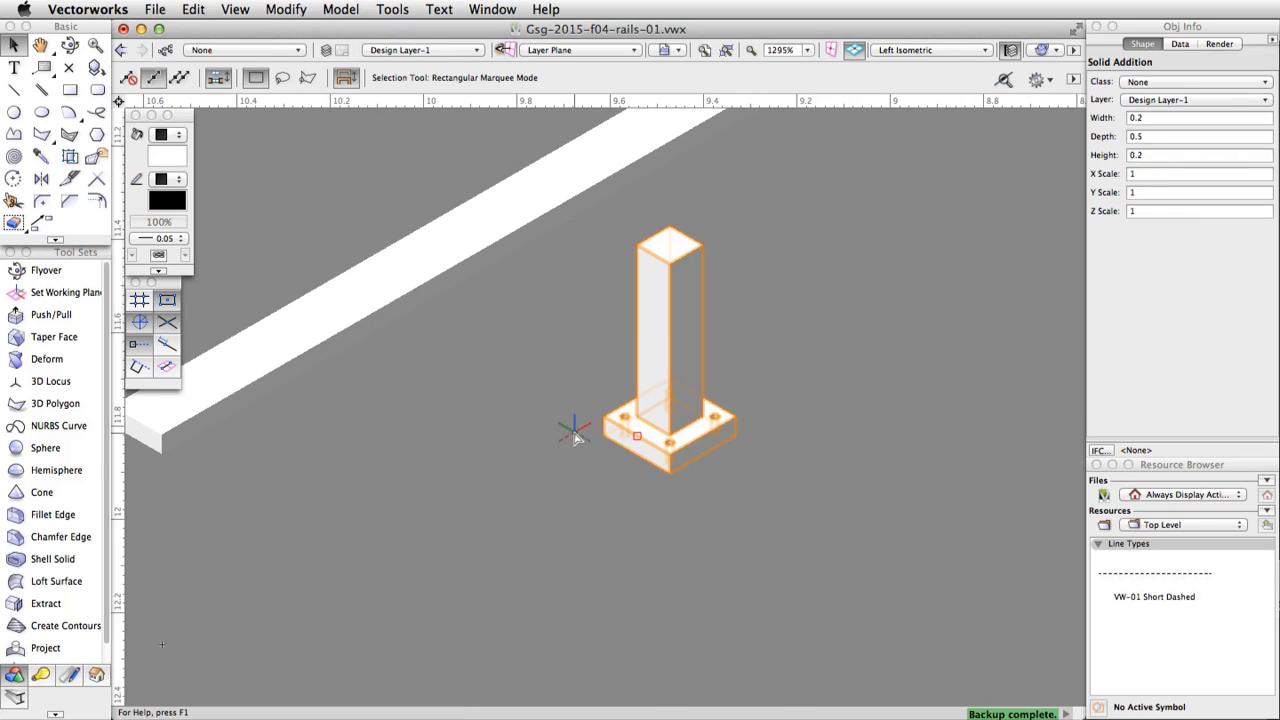
# In Top/Plan view, move the post by its centre onto the flat bar's centreline, 0.5 m in from the bar's left end midpoint
pyautogui.press('F5')
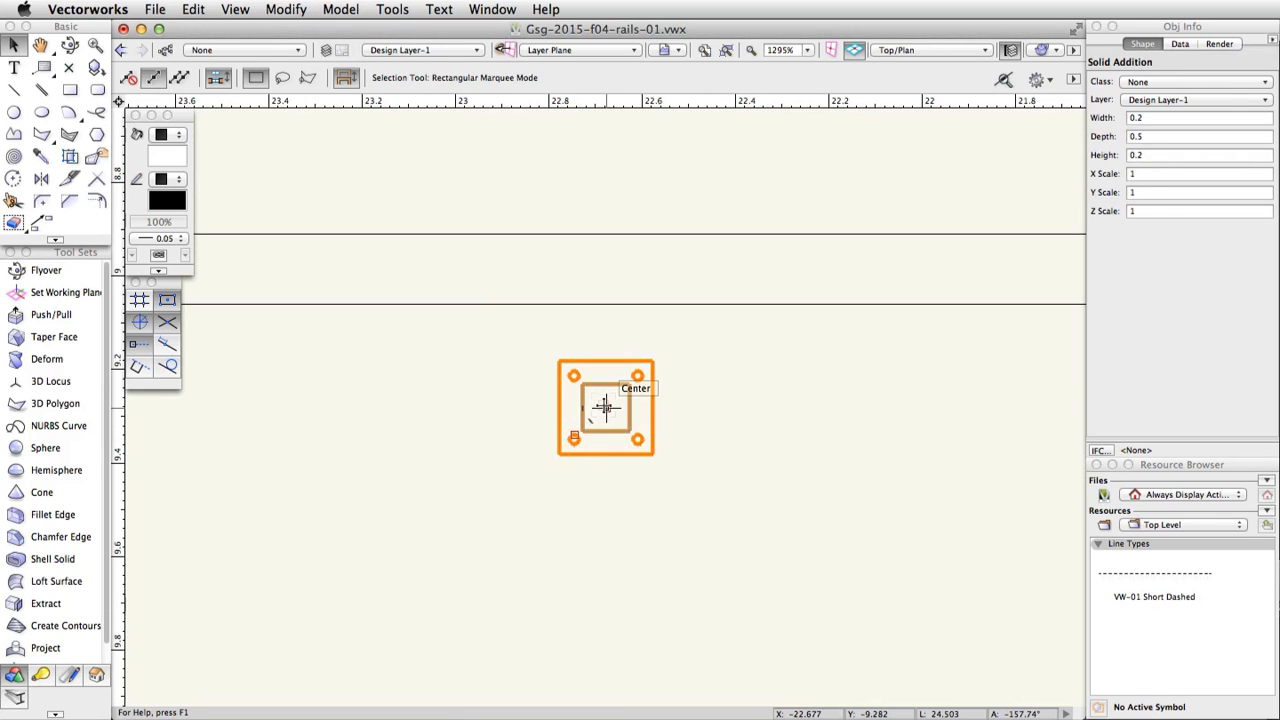
pyautogui.scroll(-5, 600, 406)
pyautogui.moveTo(600, 406); pyautogui.dragTo(428, 392)
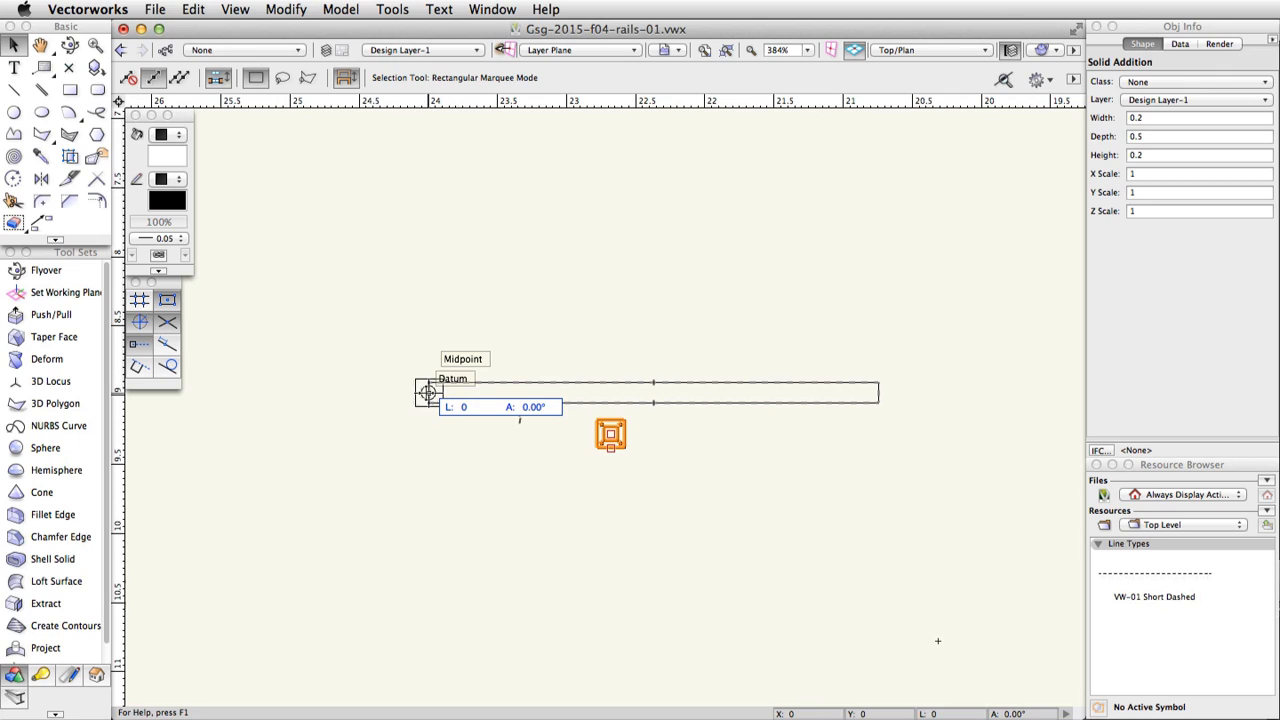
pyautogui.press('Tab')
pyautogui.write('0.5')
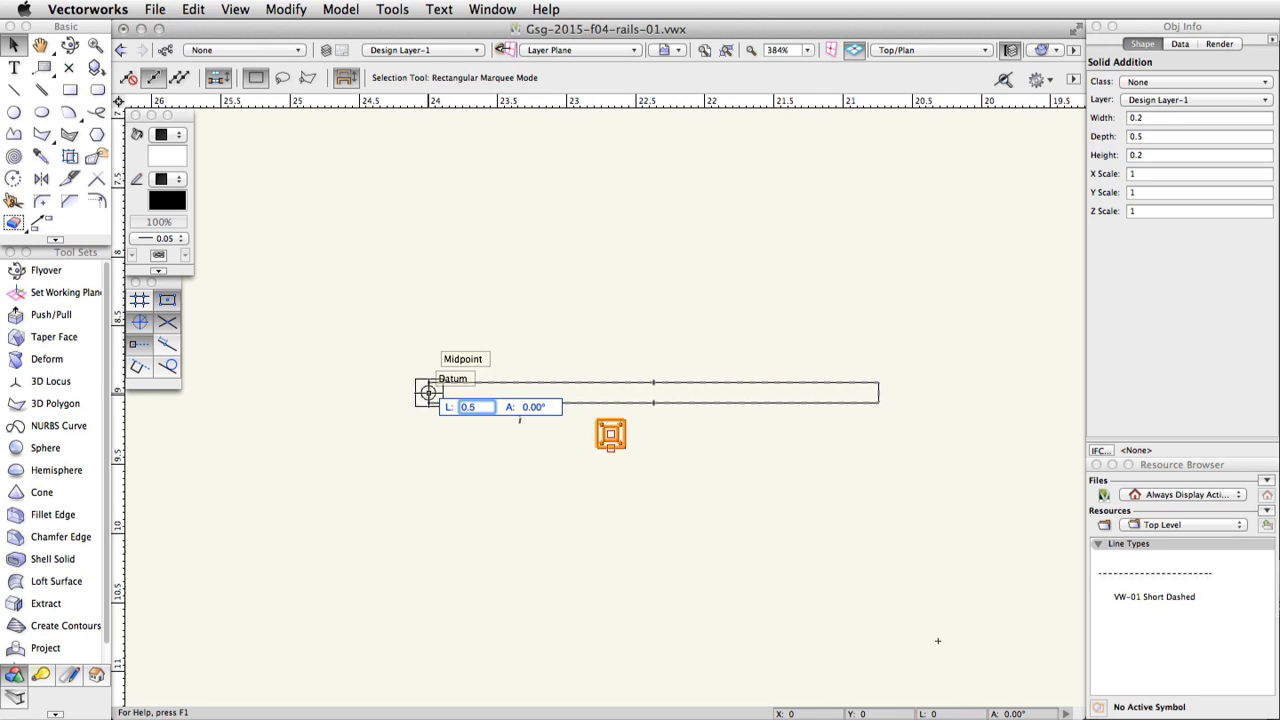
pyautogui.press('Return')
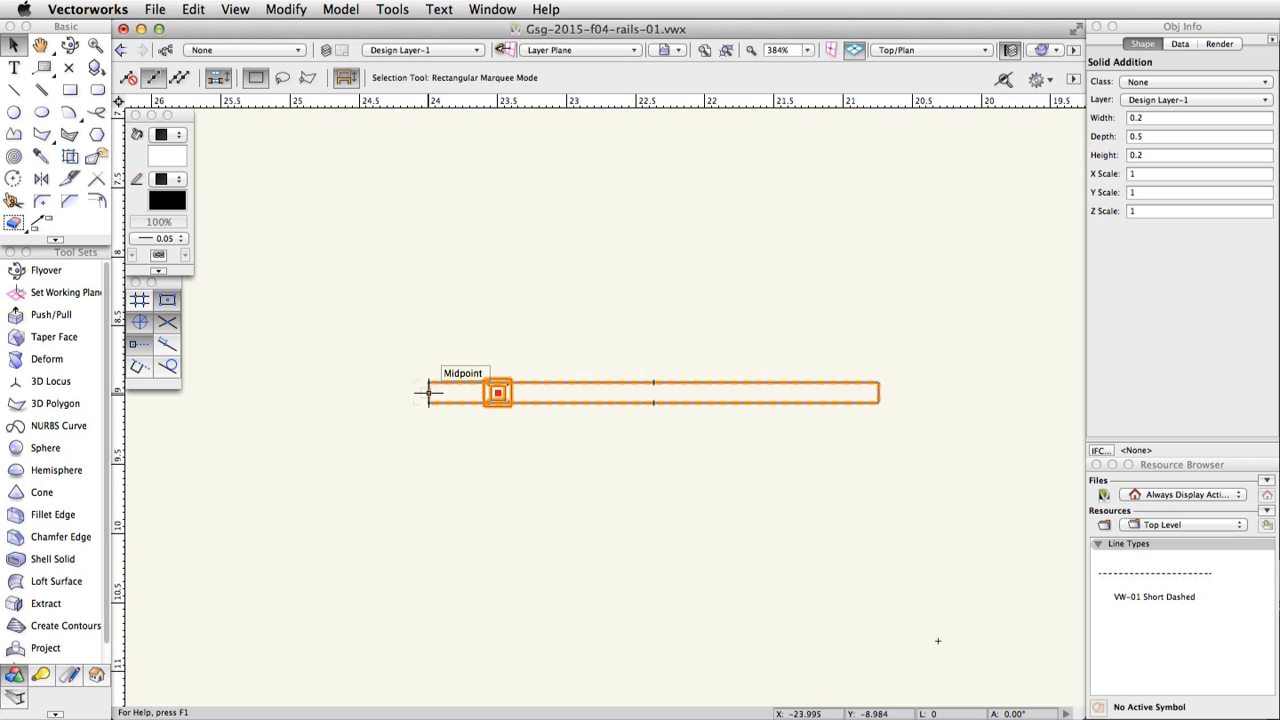
pyautogui.click(498, 391)
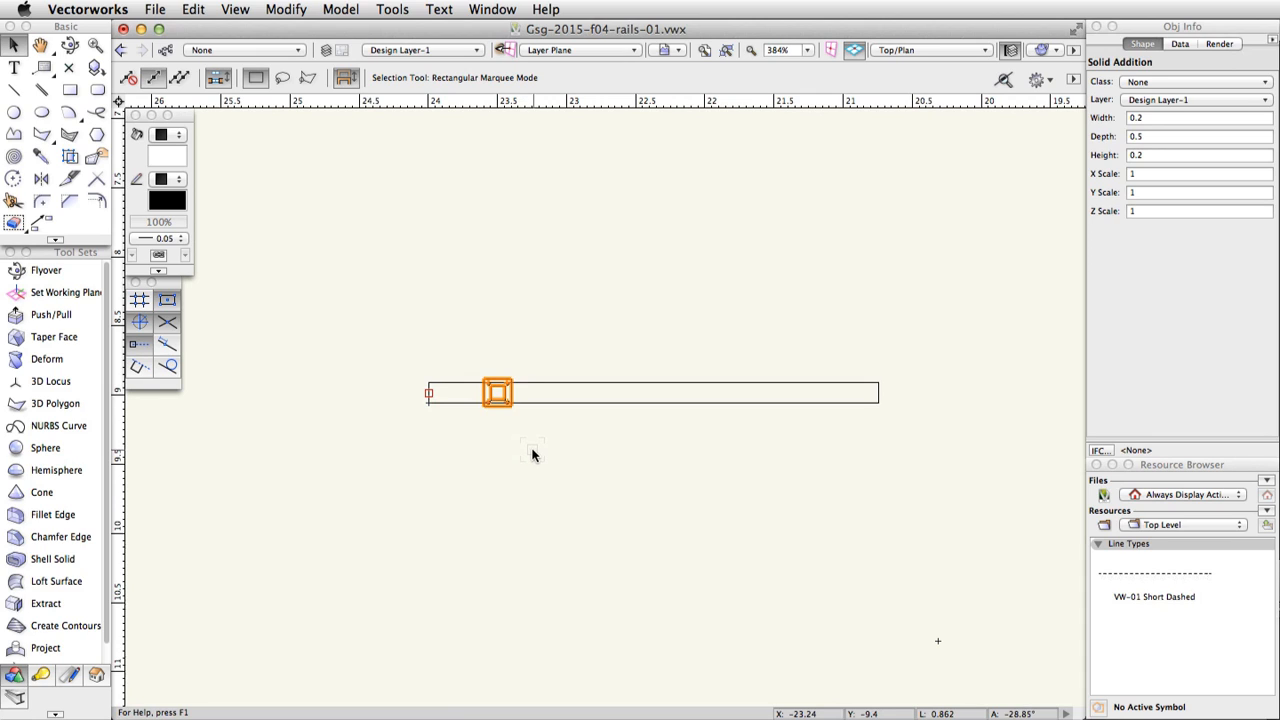
# Mirror a duplicate of the post across a vertical axis through the flat bar's centre
pyautogui.click(41, 182)
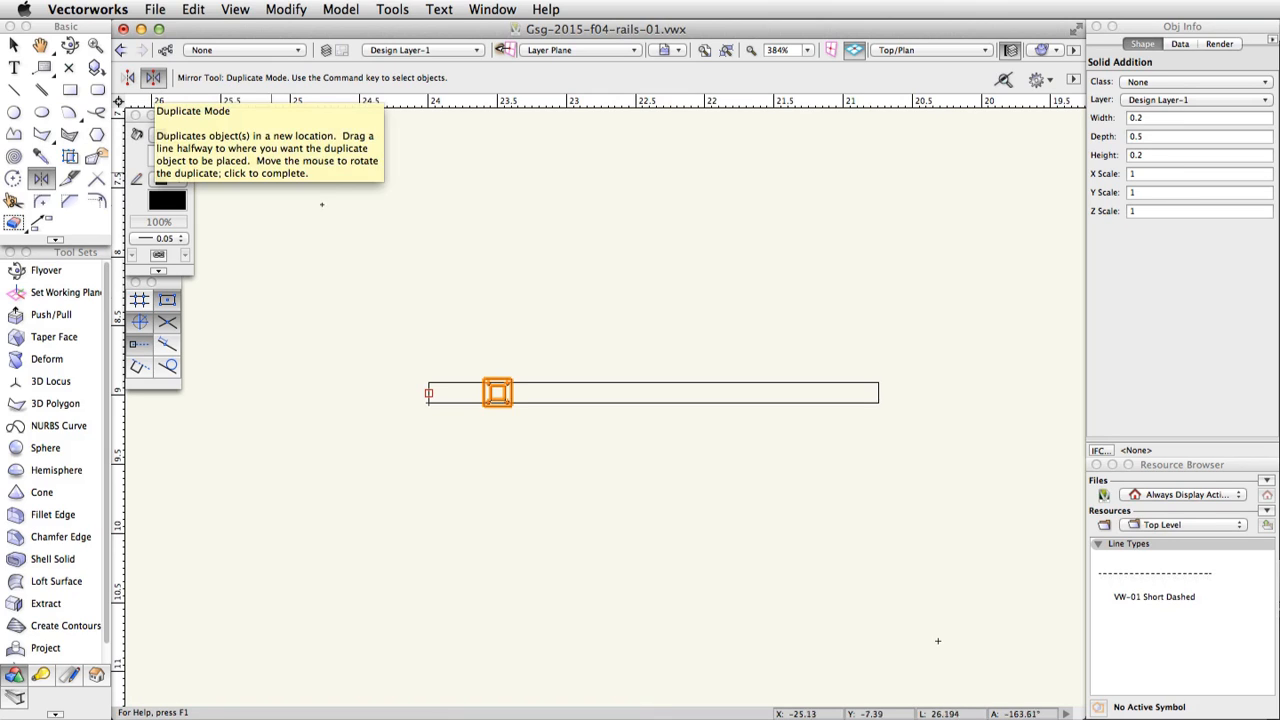
pyautogui.click(653, 393)
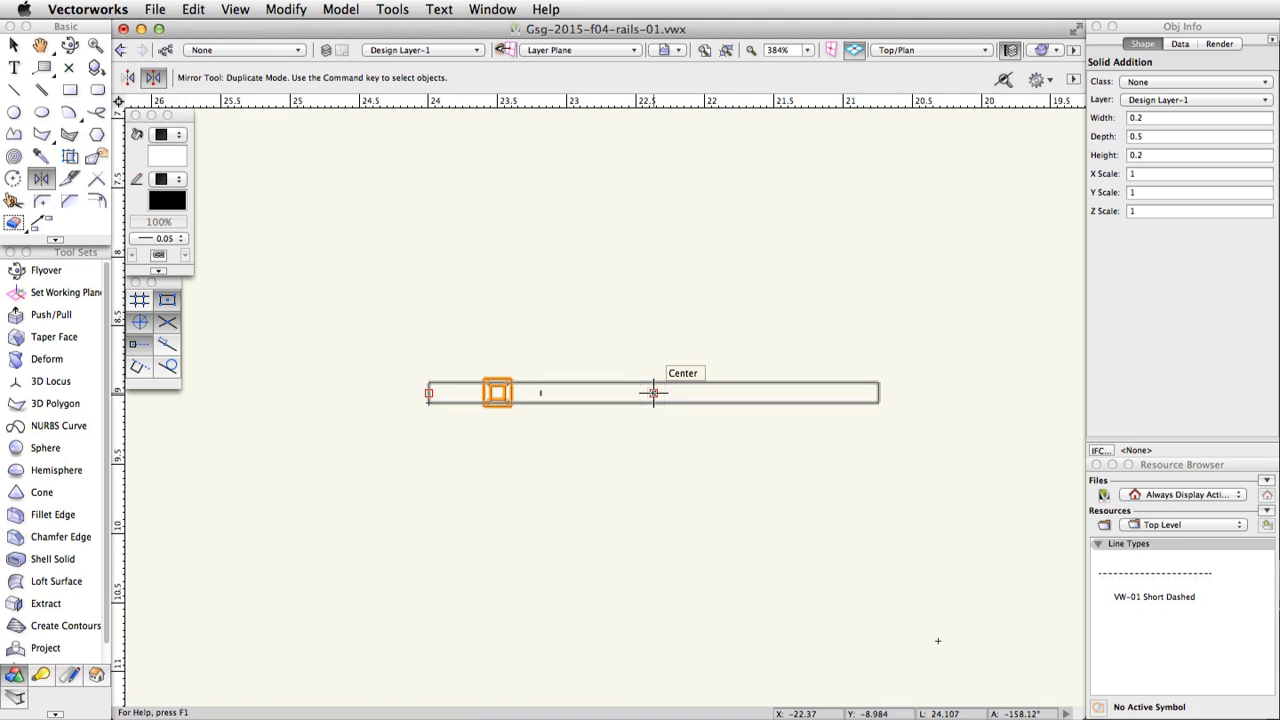
pyautogui.click(653, 393)
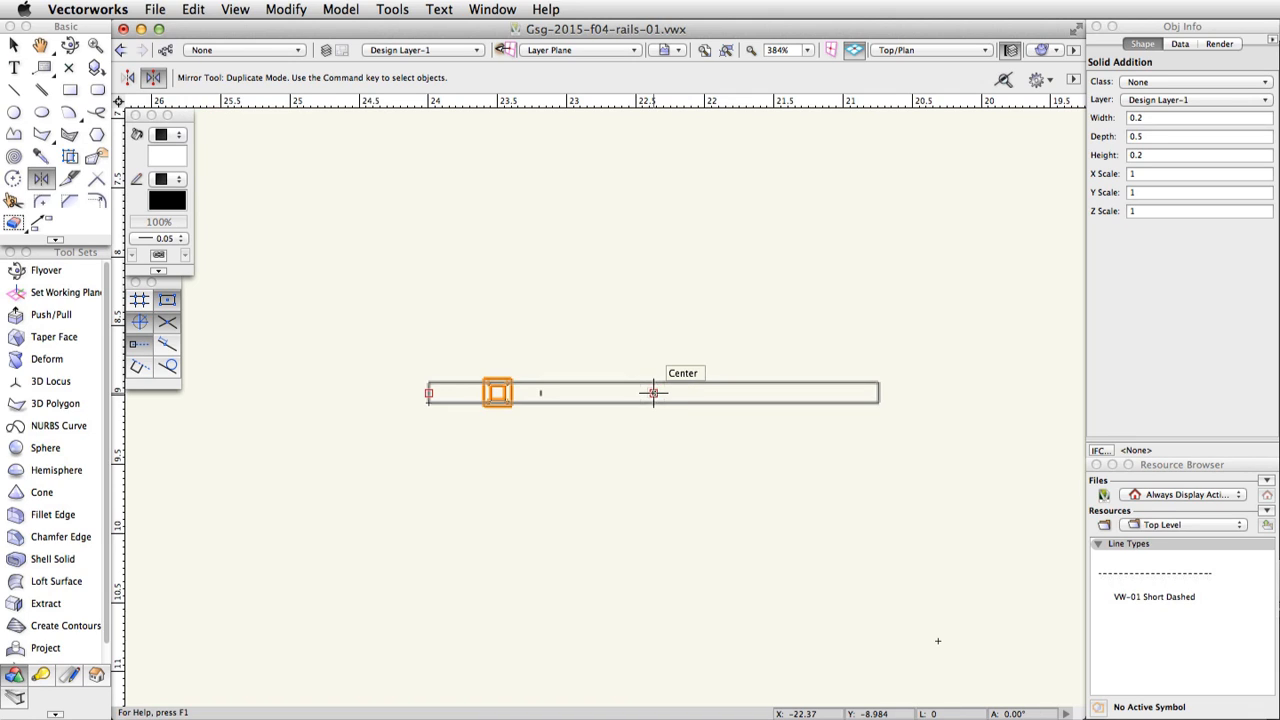
pyautogui.click(653, 316)
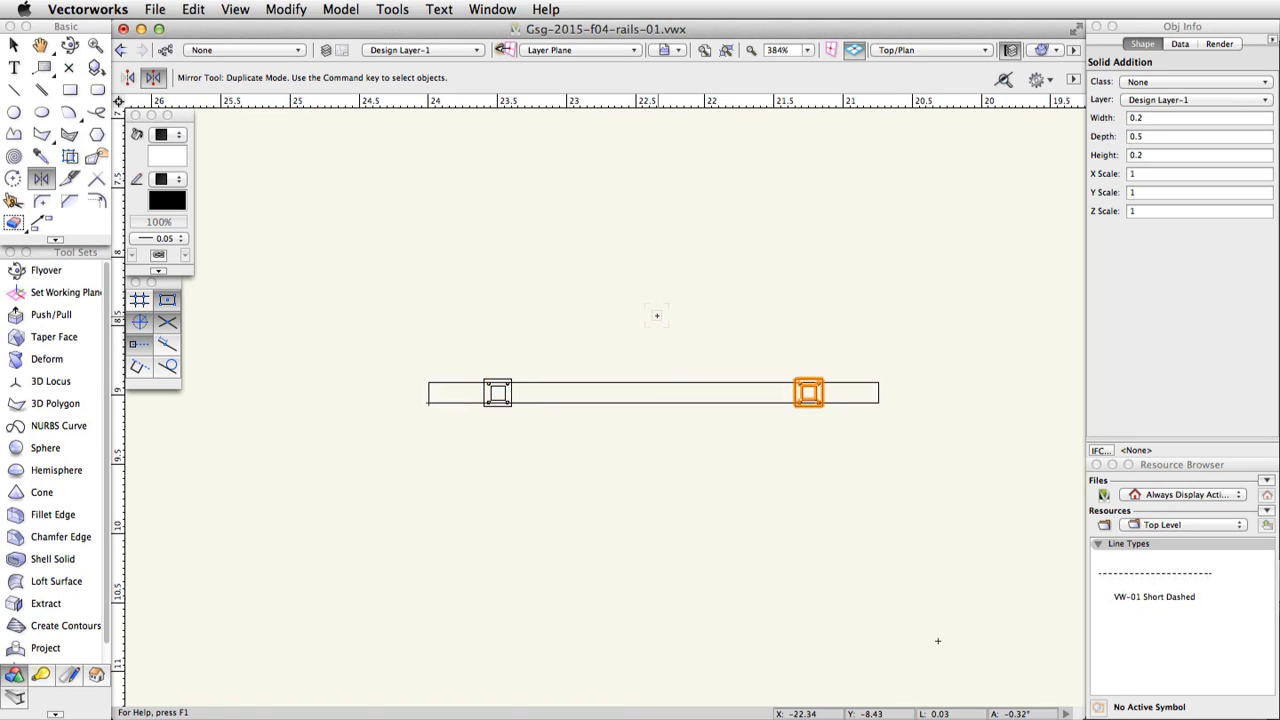
# Copy the mirrored post by its centre onto the flat bar's centre point as a third post
pyautogui.press('x')
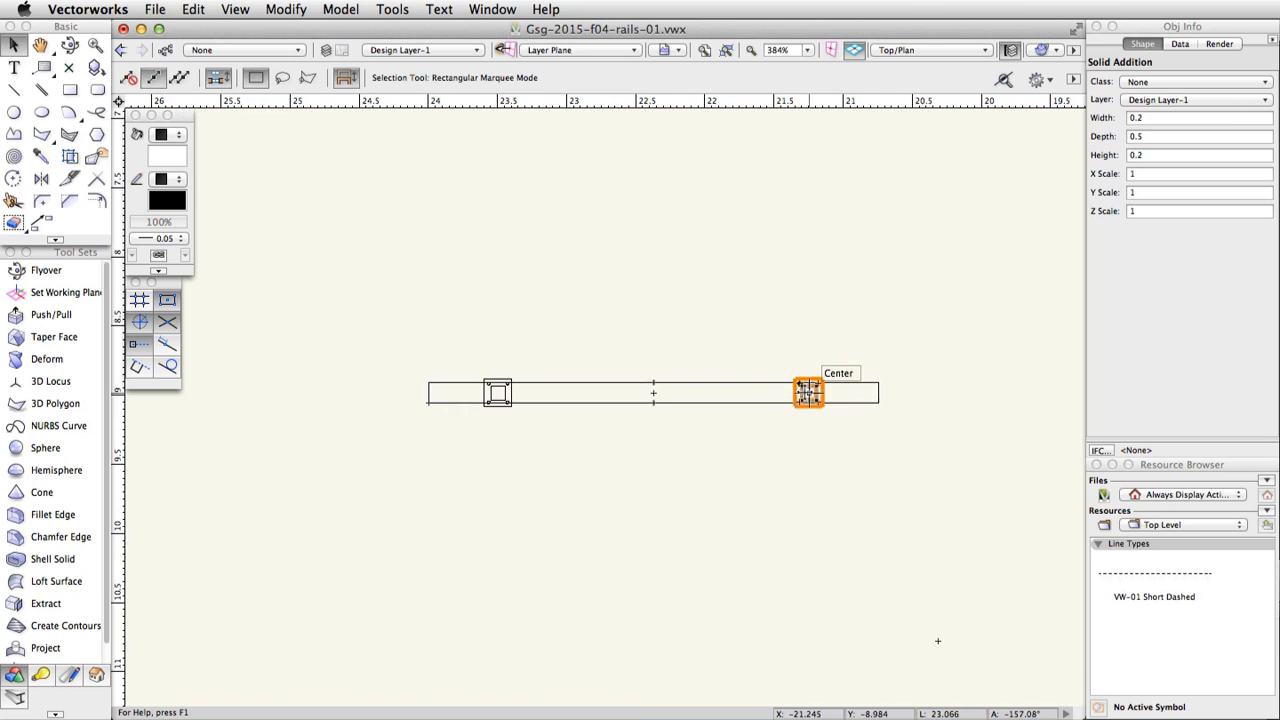
pyautogui.moveTo(806, 391); pyautogui.dragTo(654, 392)
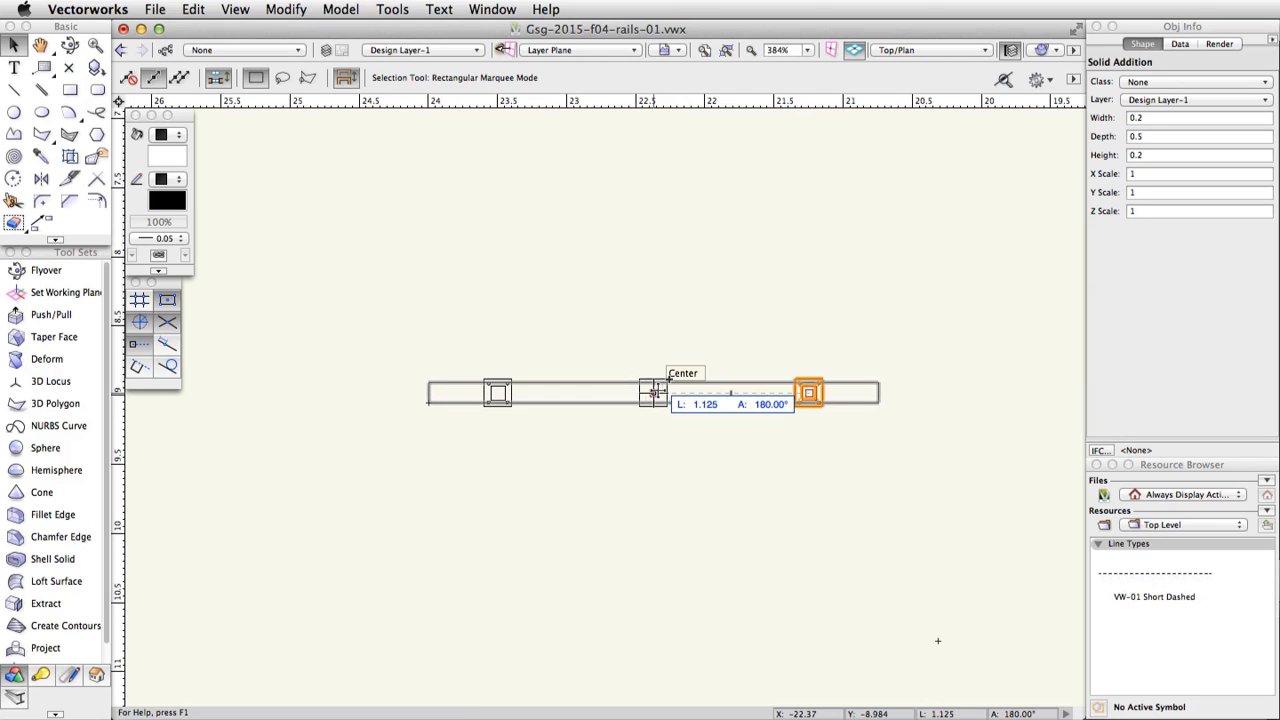
pyautogui.moveTo(655, 392); pyautogui.dragTo(655, 392)
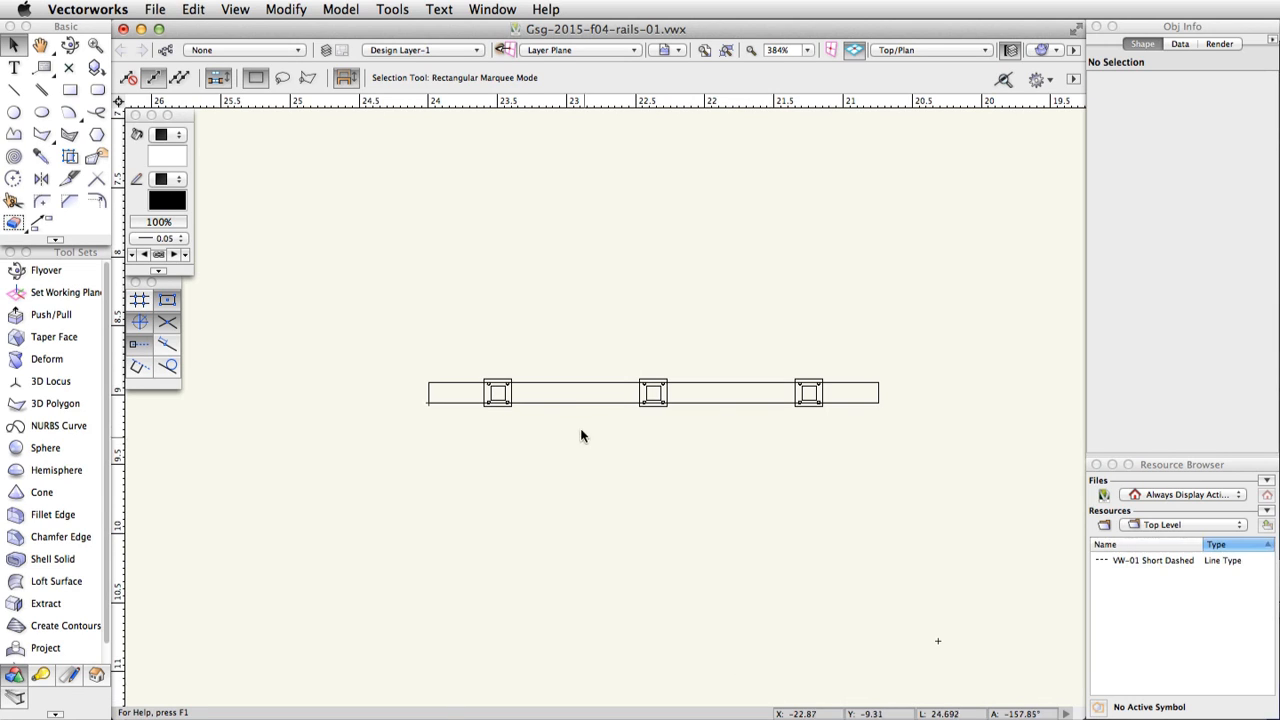
# Set the flat bar's solid fill colour to black
pyautogui.click(569, 403)
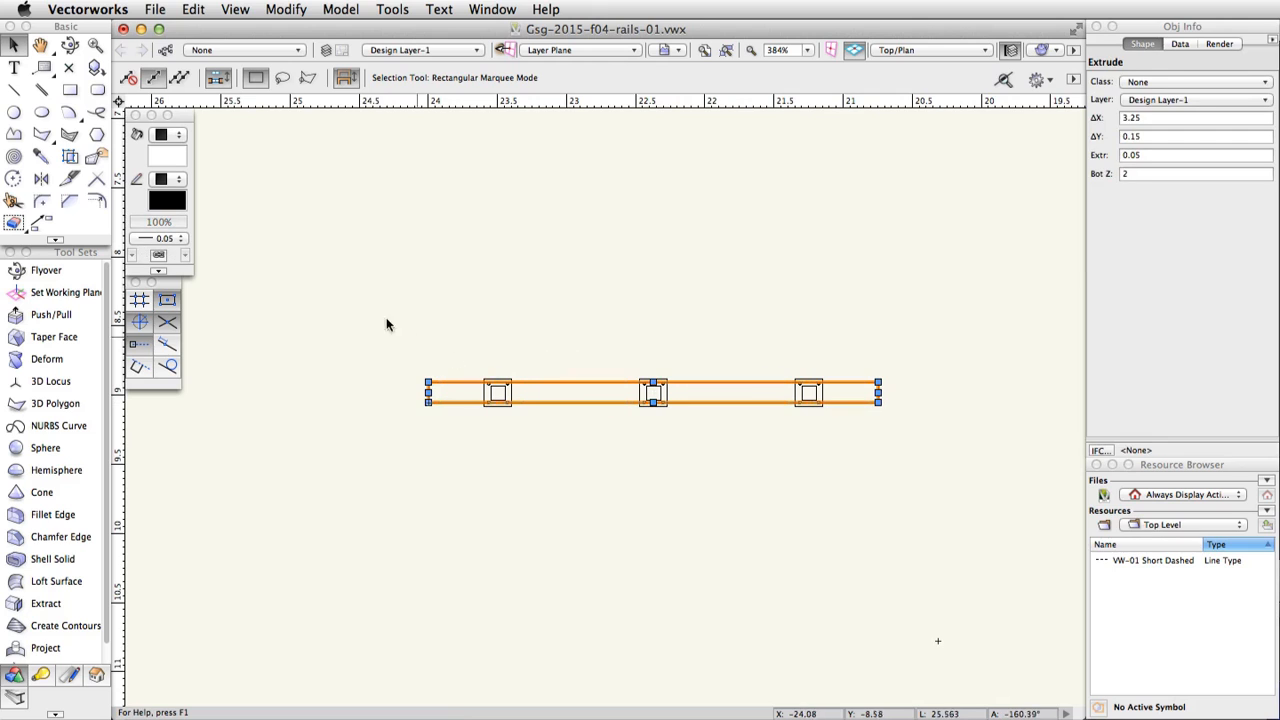
pyautogui.click(178, 162)
pyautogui.click(178, 253)
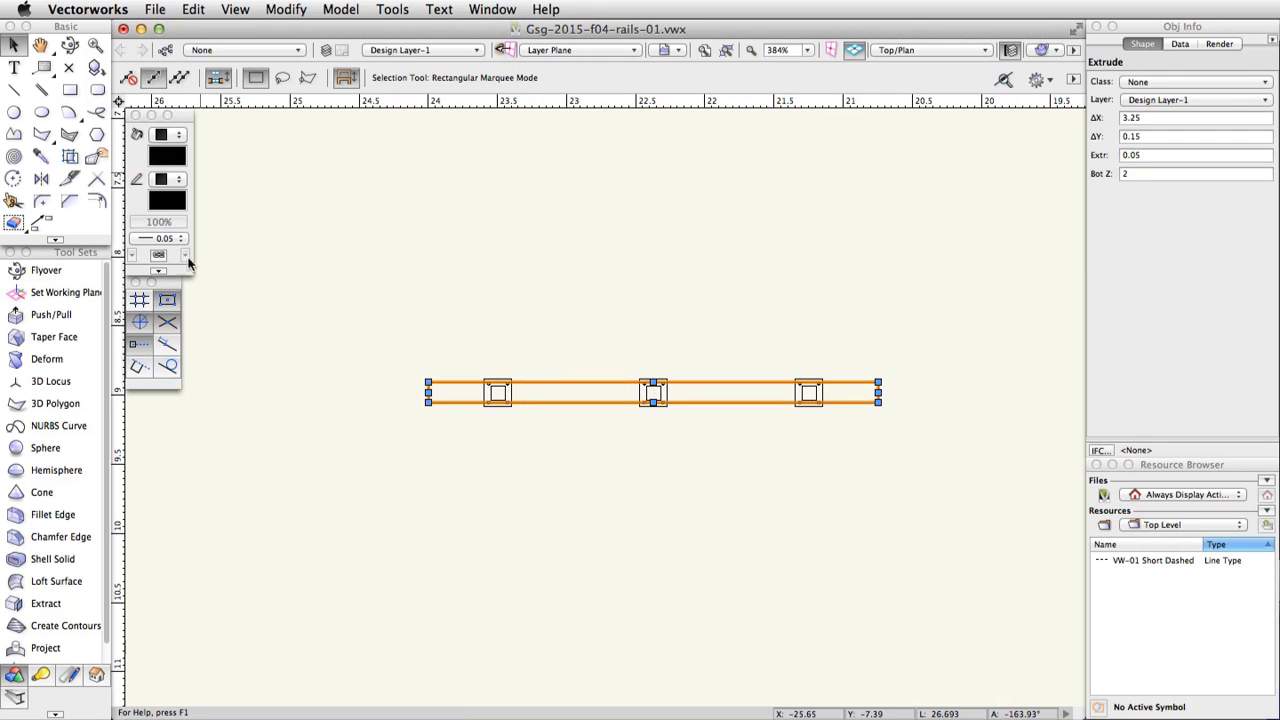
# Create a symbol named Long Rail from the flat bar and three posts, inserted at the midpoint of the middle base plate's lower edge
pyautogui.keyDown('shift'); pyautogui.click(499, 384); pyautogui.keyUp('shift')
pyautogui.keyDown('shift'); pyautogui.click(654, 388); pyautogui.keyUp('shift')
pyautogui.keyDown('shift'); pyautogui.click(815, 391); pyautogui.keyUp('shift')
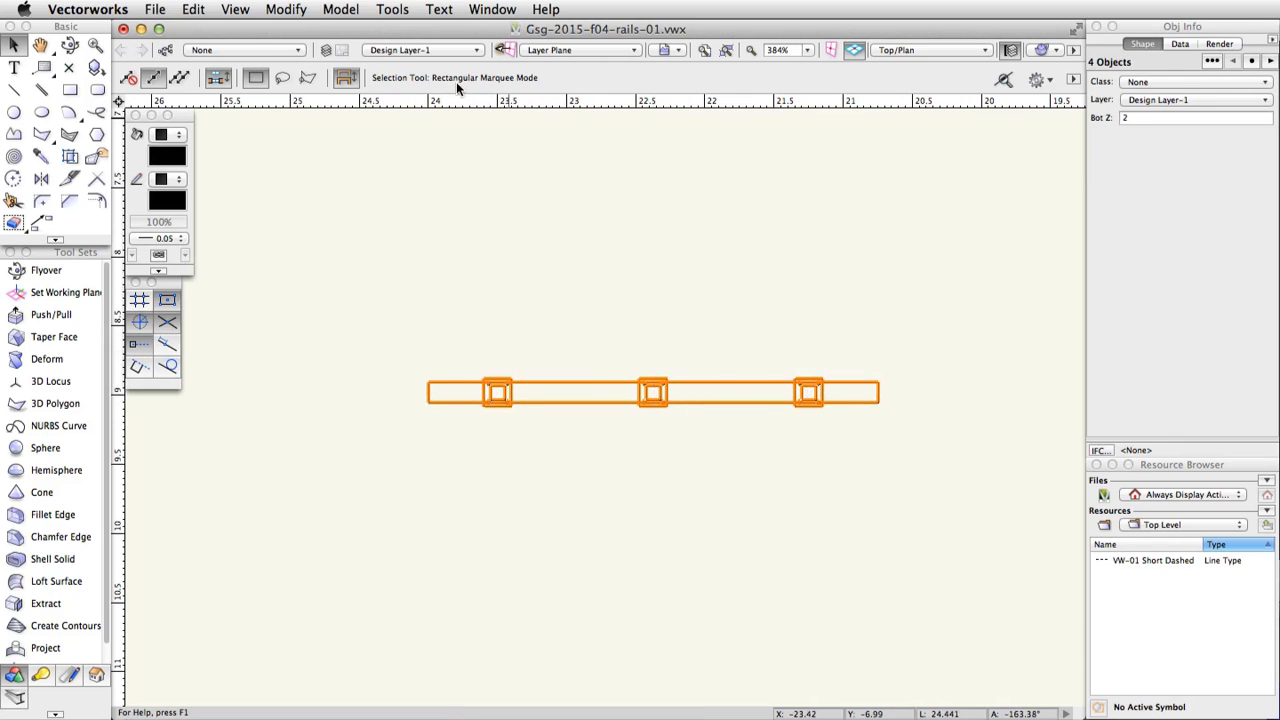
pyautogui.click(300, 10)
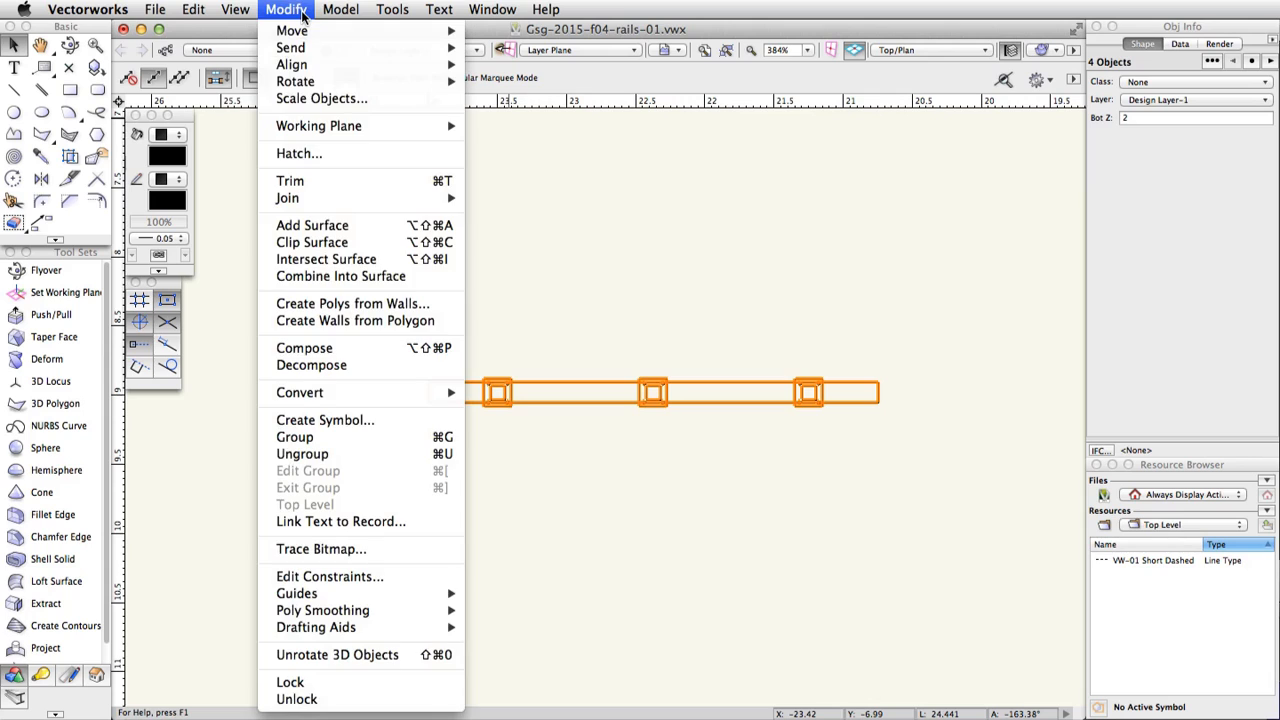
pyautogui.click(385, 418)
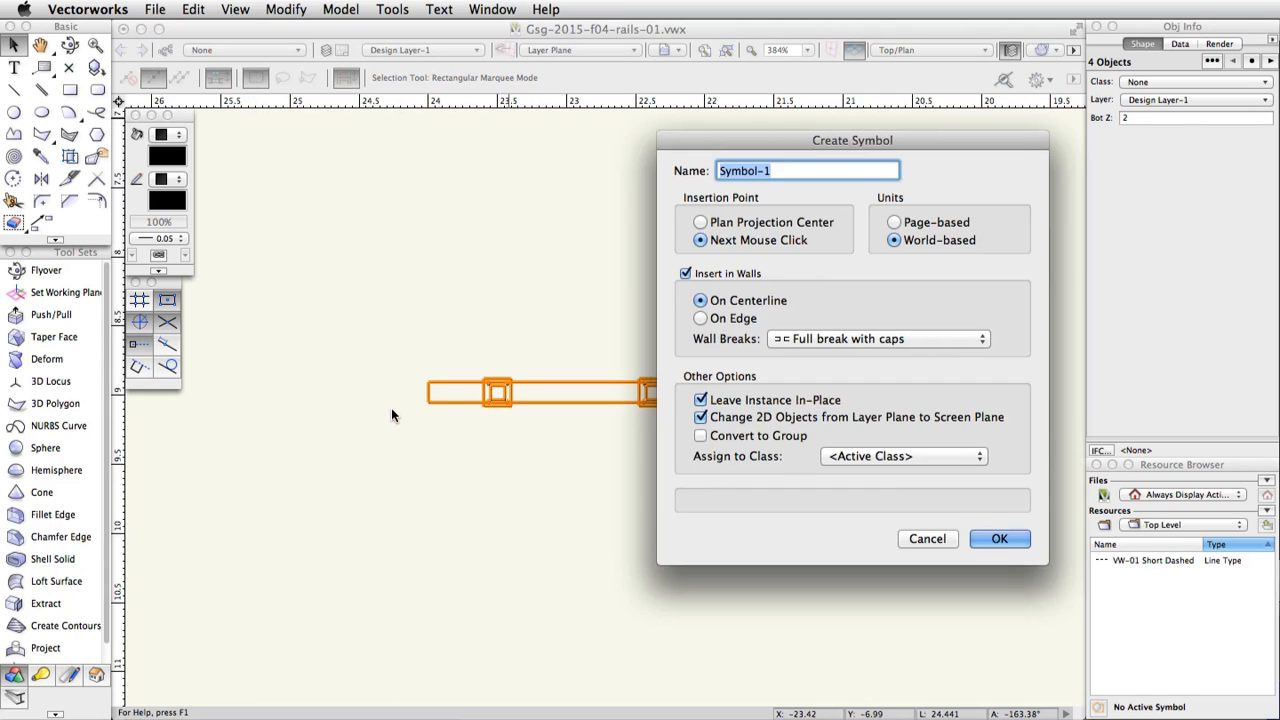
pyautogui.write('Long Rail')
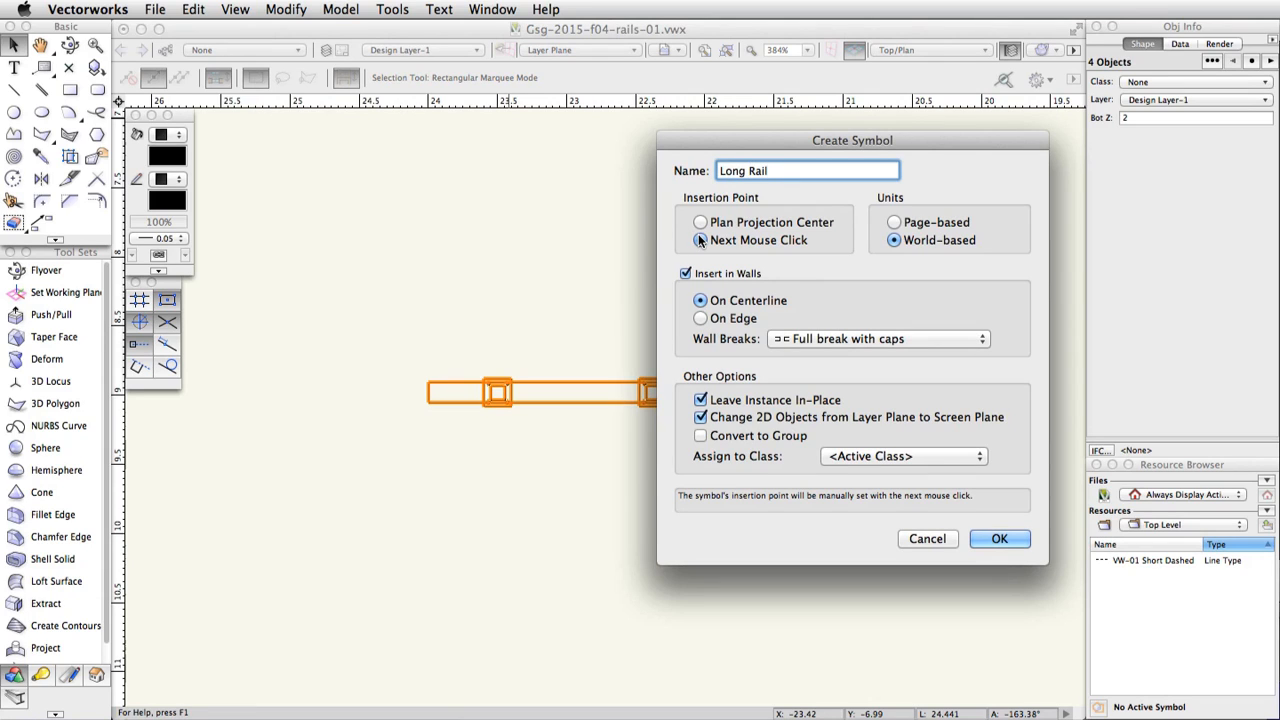
pyautogui.click(997, 540)
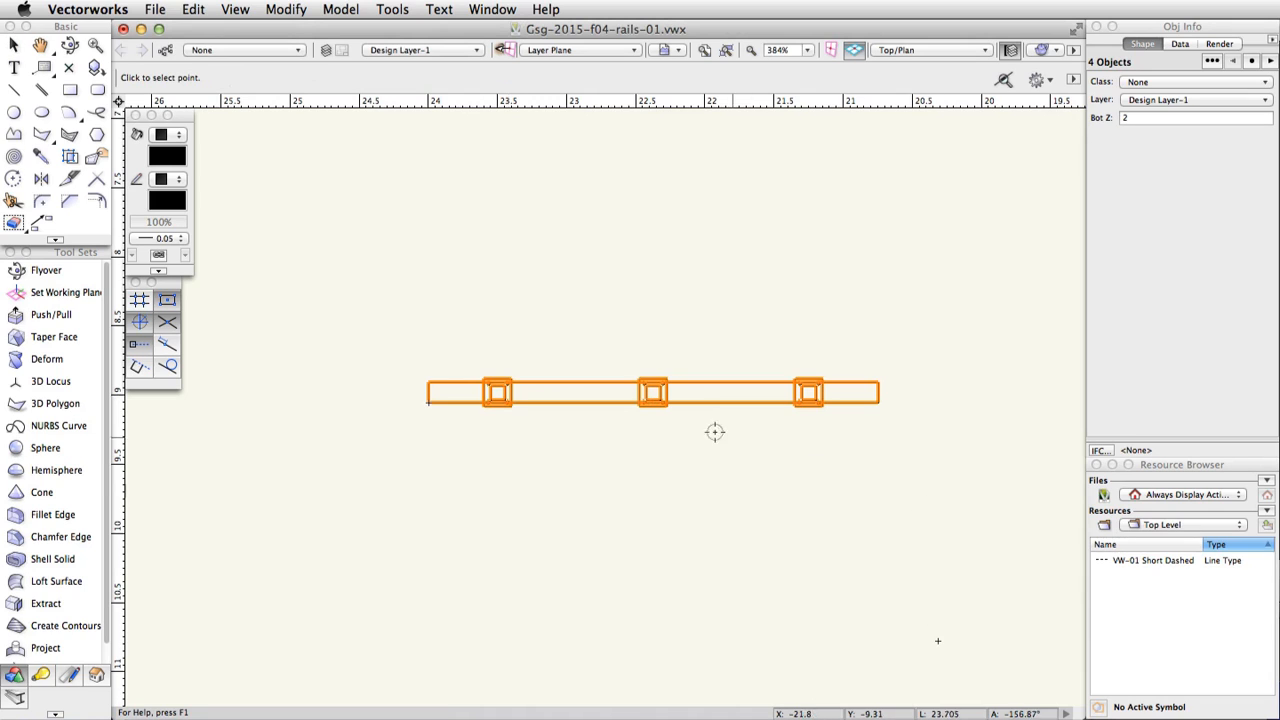
pyautogui.click(653, 403)
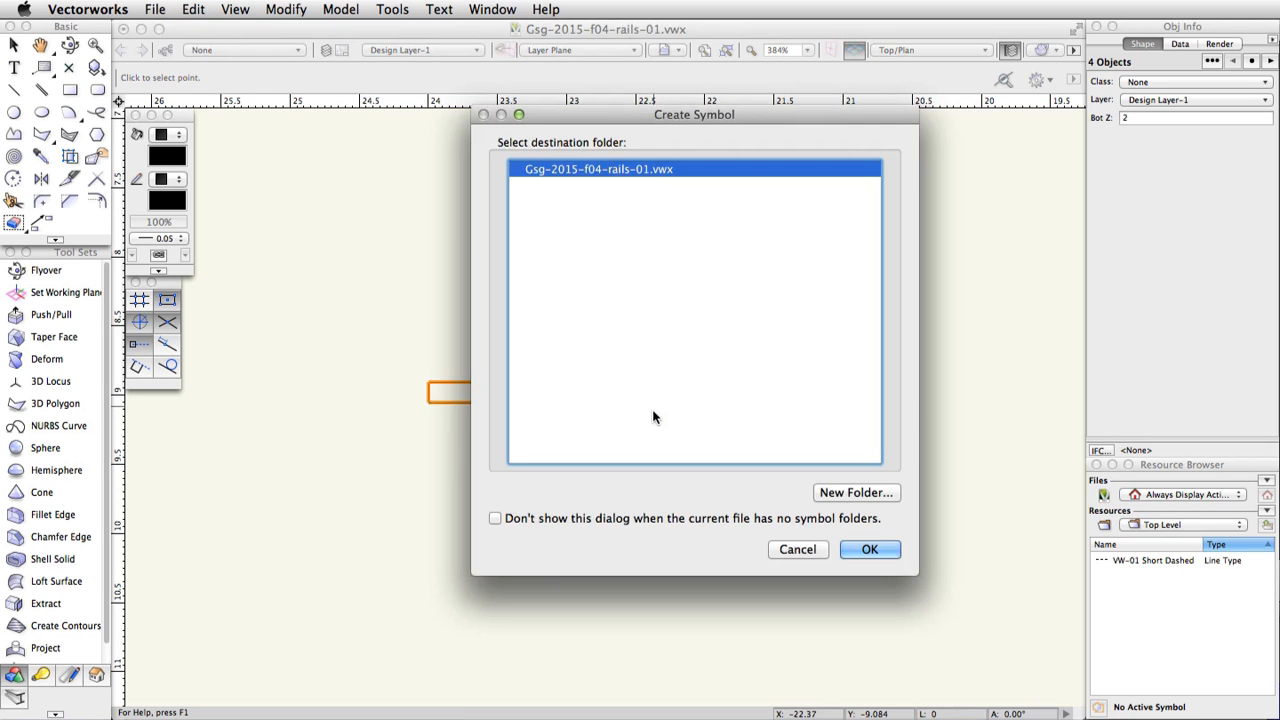
pyautogui.click(869, 550)
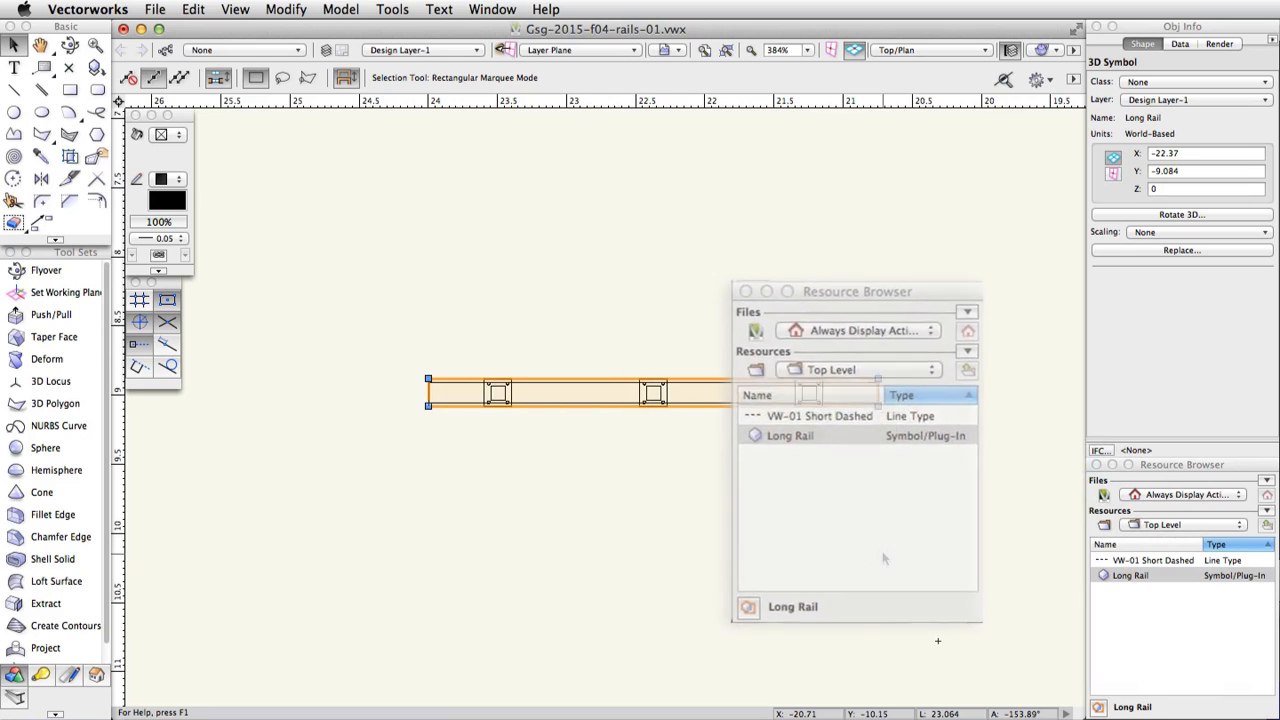
# Display the file's resources as thumbnails and select the Long Rail symbol
pyautogui.click(1267, 503)
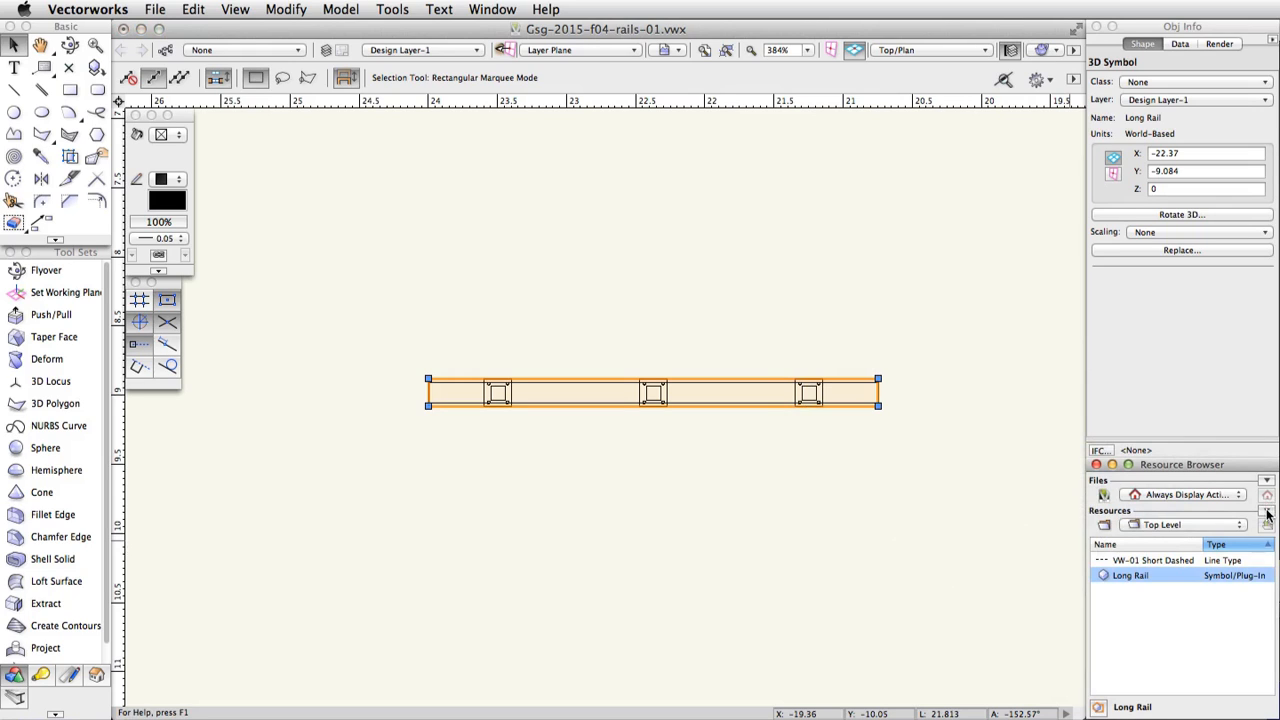
pyautogui.click(1267, 512)
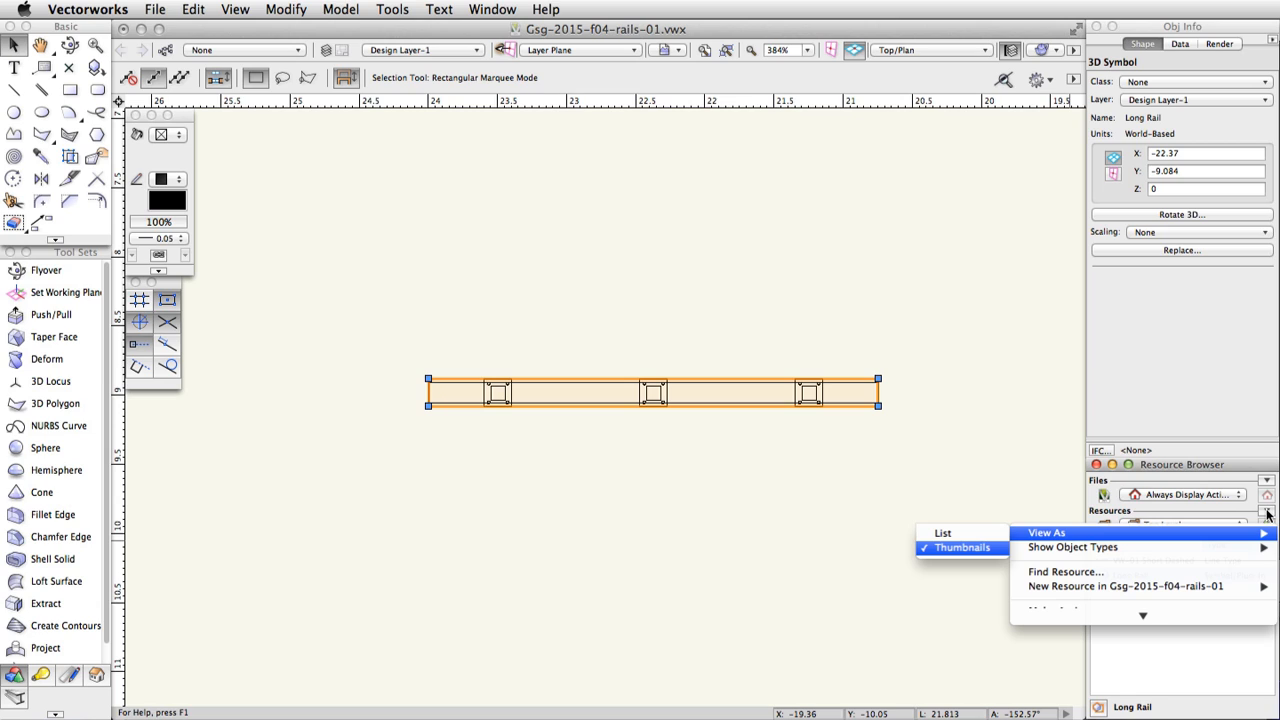
pyautogui.moveTo(1273, 553); pyautogui.dragTo(1274, 572)
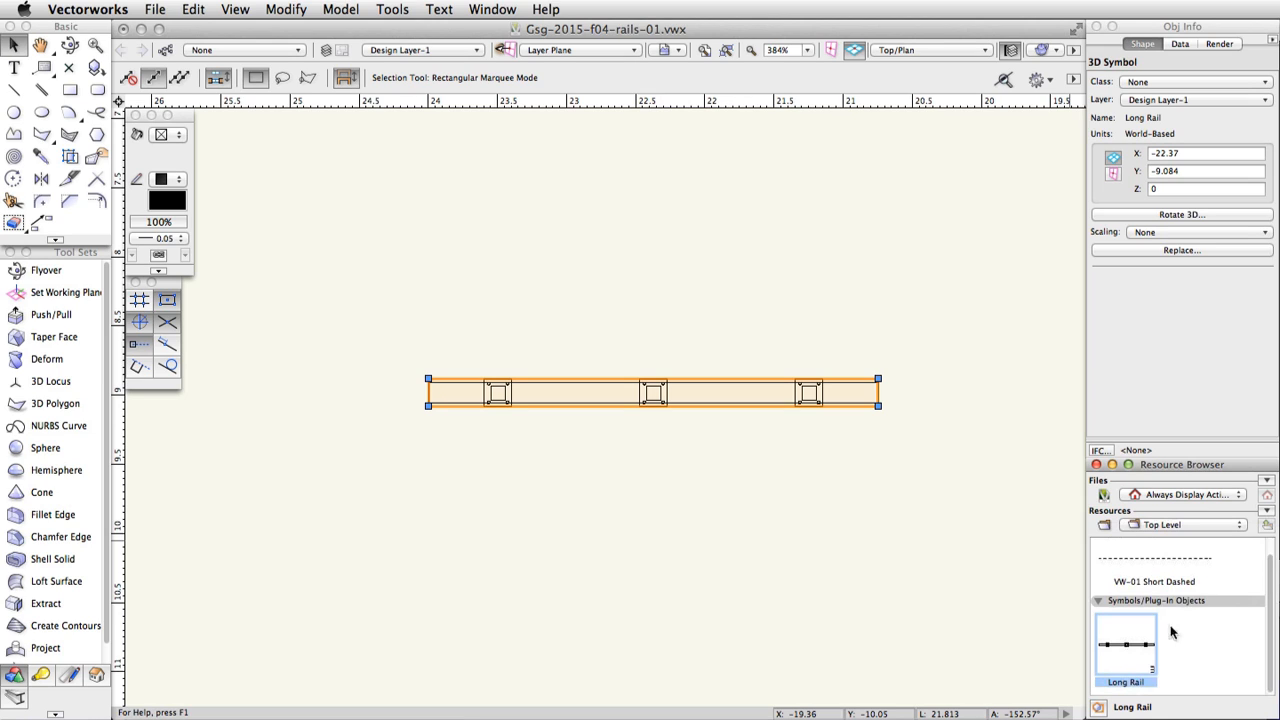
pyautogui.click(1130, 646)
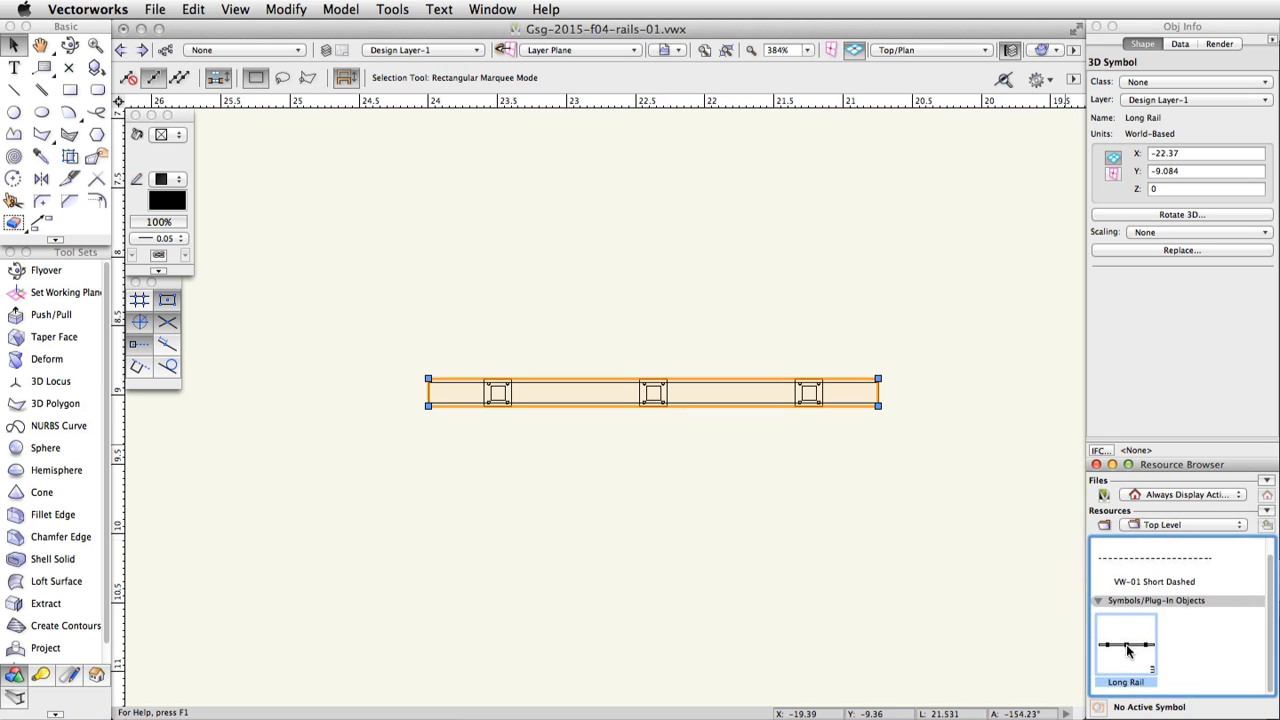
# In Left Isometric view, place another Long Rail symbol on the open area outside the curved ramp, at about X -43.6, Y 2.4
pyautogui.click(961, 45)
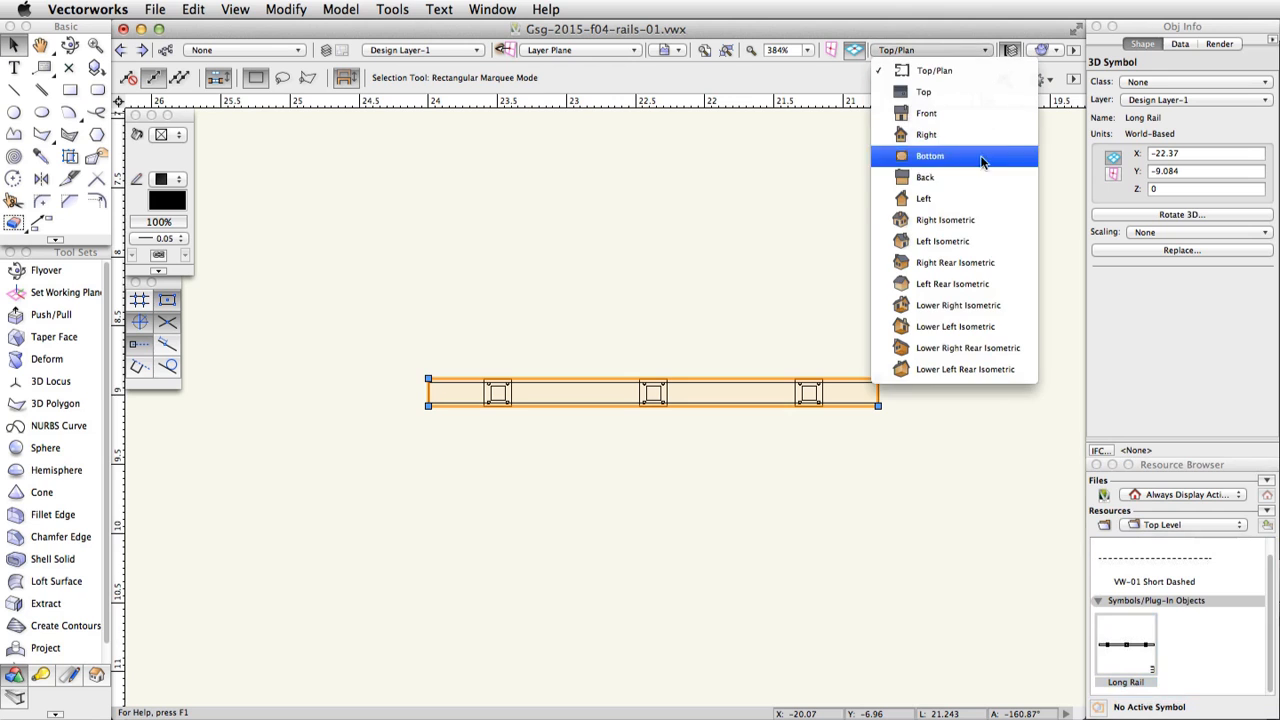
pyautogui.click(993, 241)
pyautogui.scroll(-5, 777, 443)
pyautogui.scroll(-2, 543, 476)
pyautogui.moveTo(548, 463); pyautogui.dragTo(858, 325, button='middle')
pyautogui.moveTo(1128, 643)
pyautogui.mouseDown()
pyautogui.moveTo(1003, 563)
pyautogui.moveTo(551, 403)
pyautogui.moveTo(517, 417)
pyautogui.mouseUp()
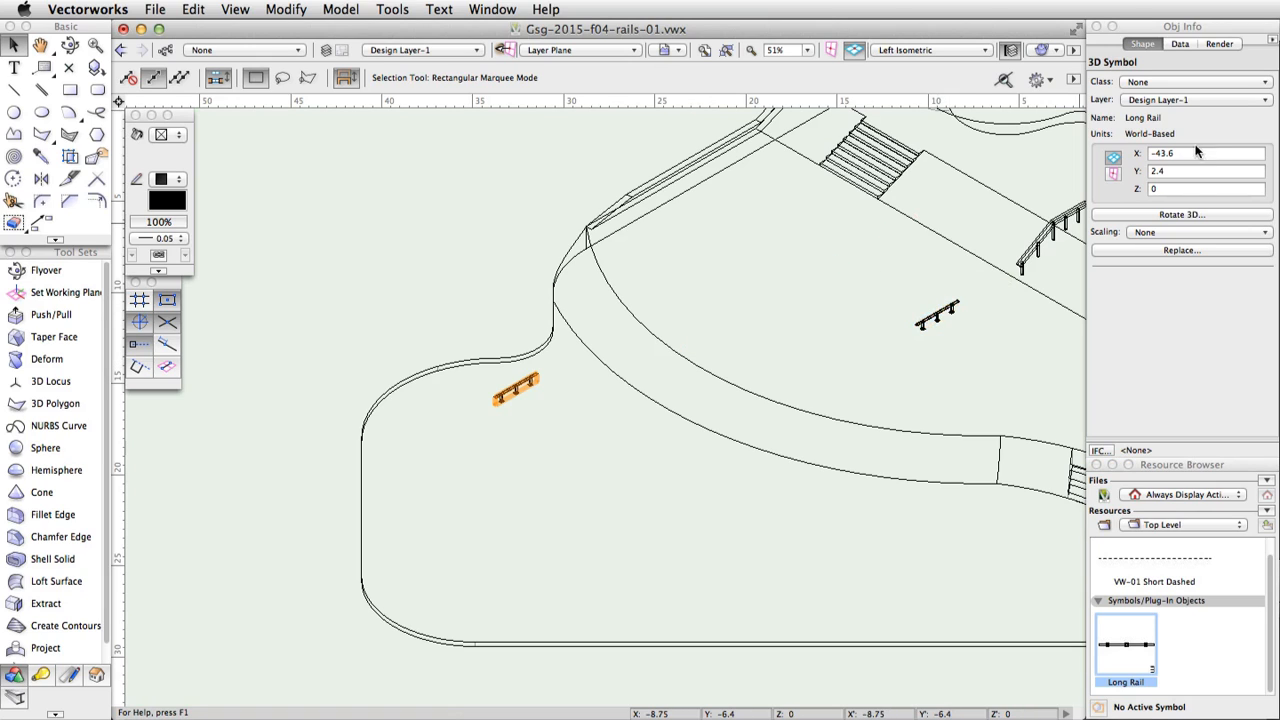
# Assign the newly placed Long Rail symbol to the Rails class
pyautogui.click(1252, 84)
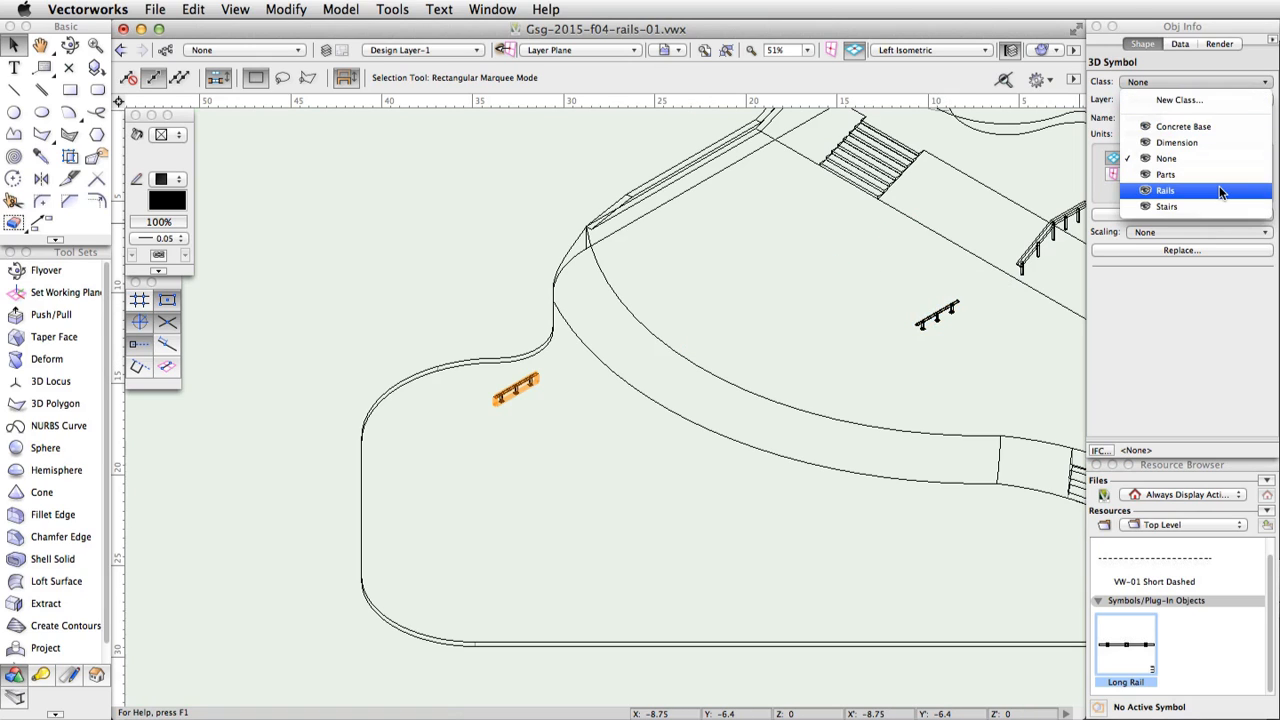